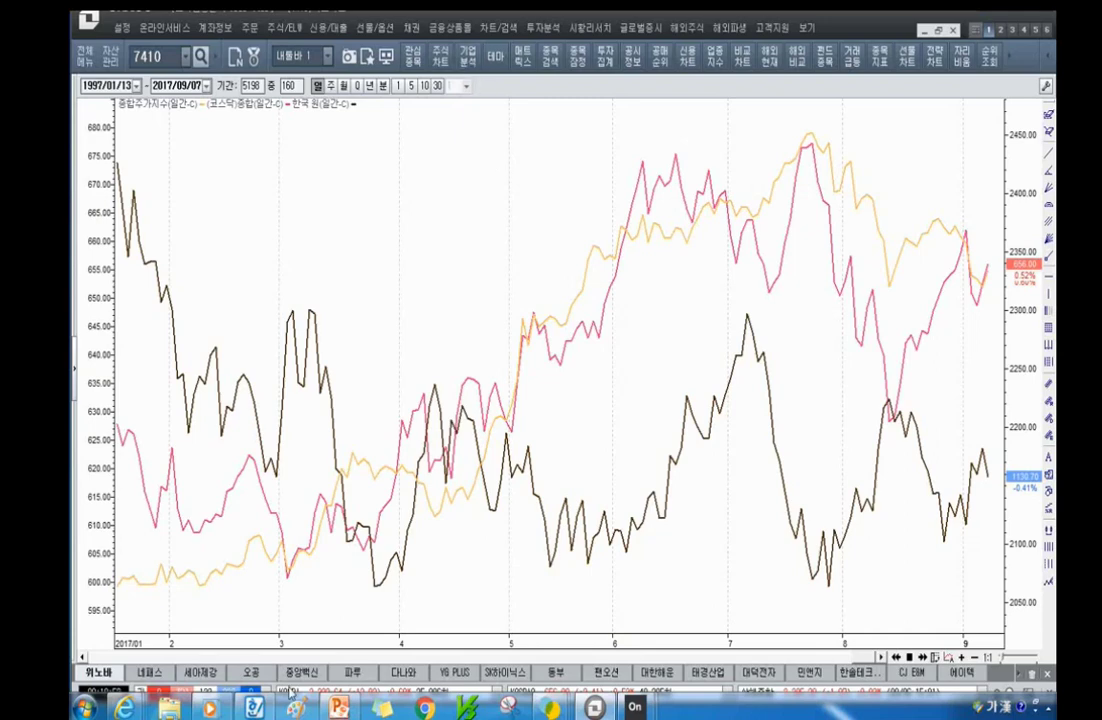
Open the daily KOSDAQ composite chart with code 201 and narrow it to the latest 96 days.
mouse_move(340, 708)
click(442, 60)
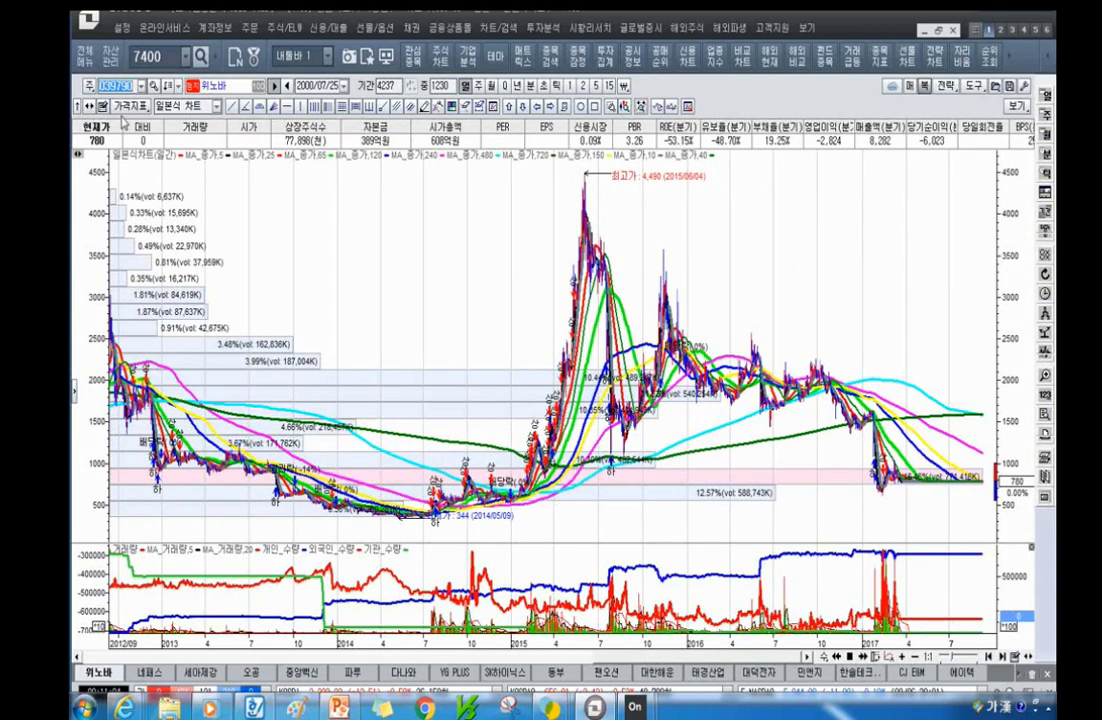
text(201)
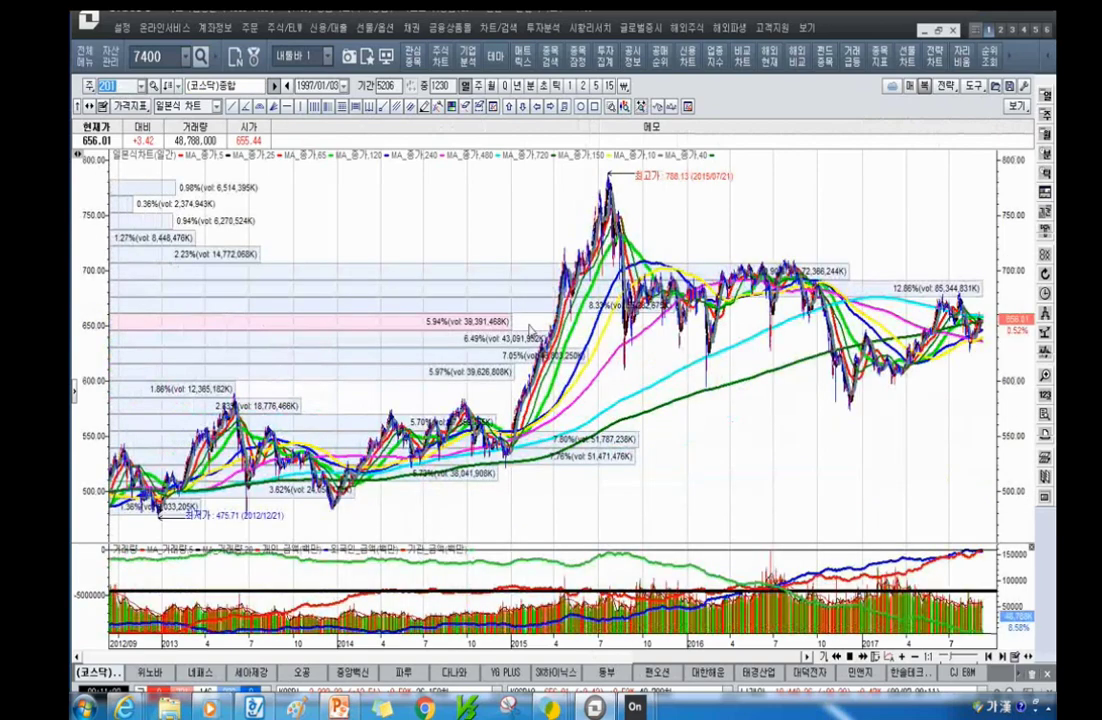
scroll(884, 395, up, 3)
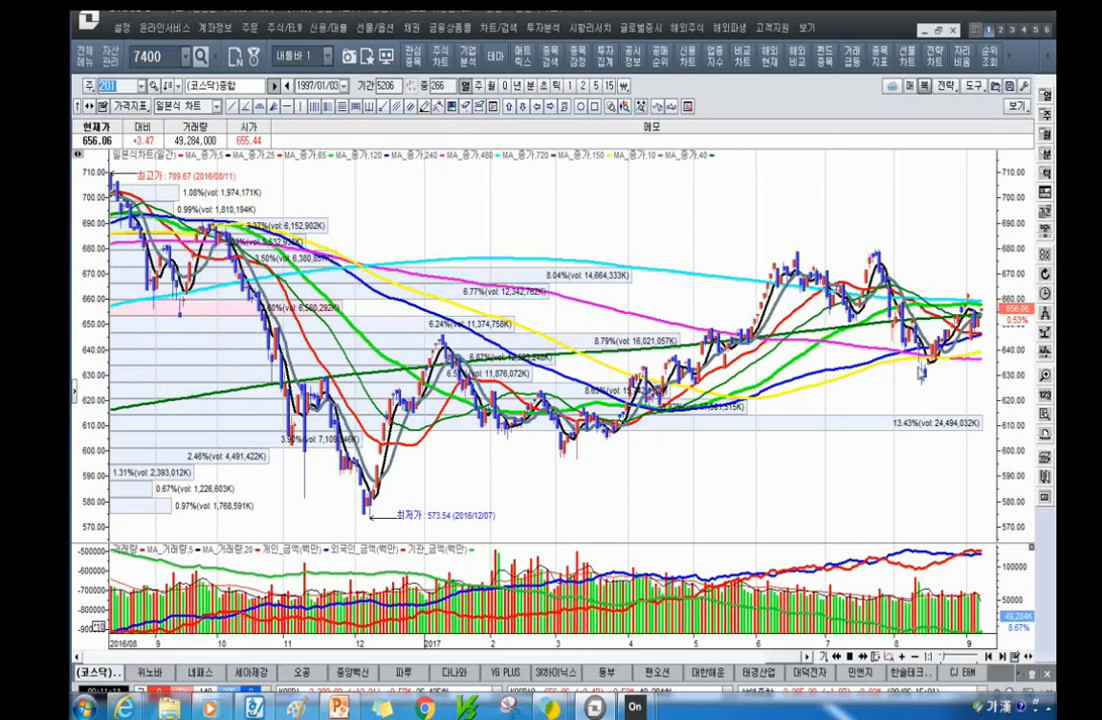
scroll(822, 318, up, 5)
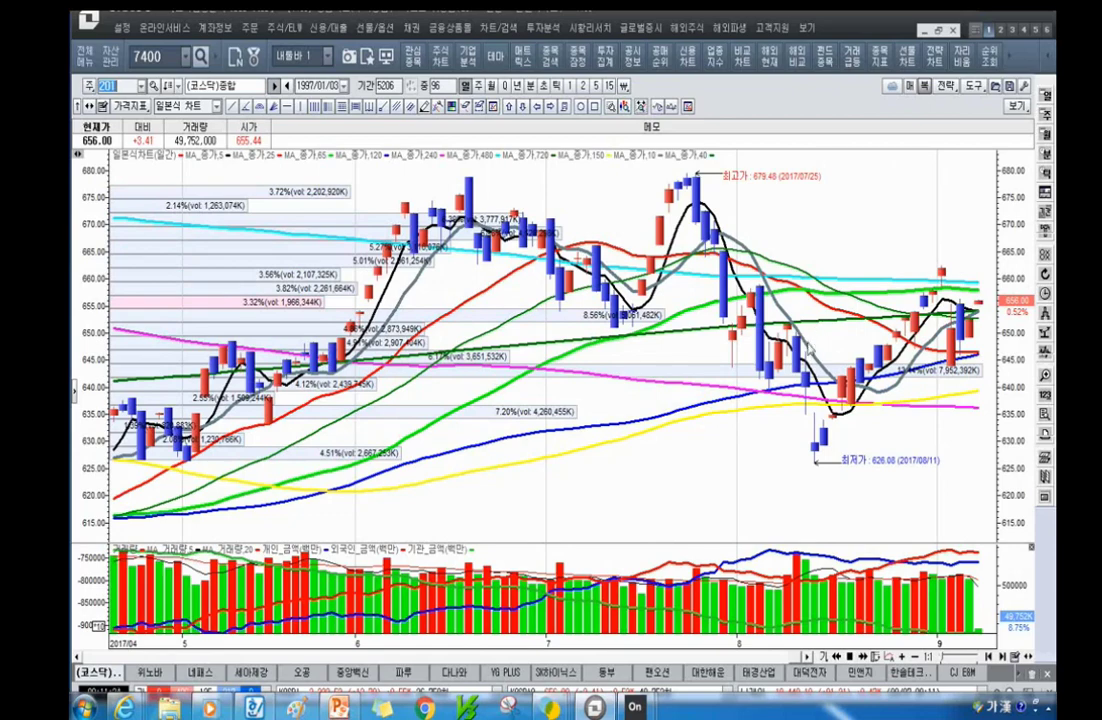
Switch to the PowerPoint presentation and show slide 4 with the daily trading table, followed by slide 6 with the KOSPI nuclear-test chart.
key(alt+Tab)
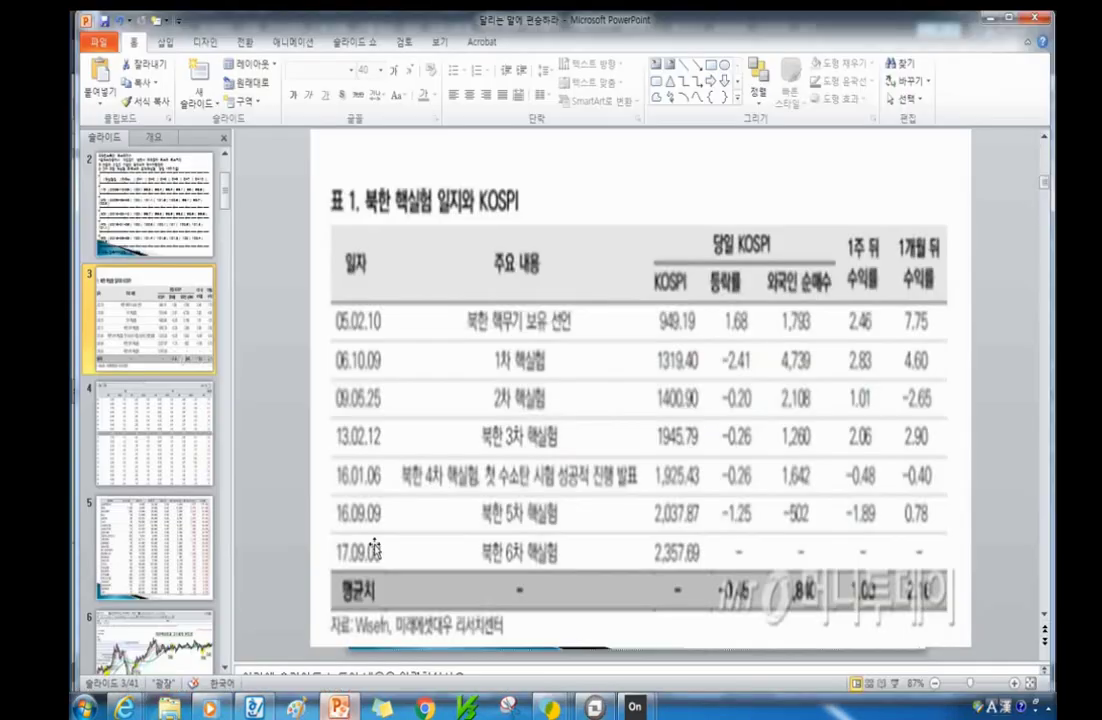
click(163, 404)
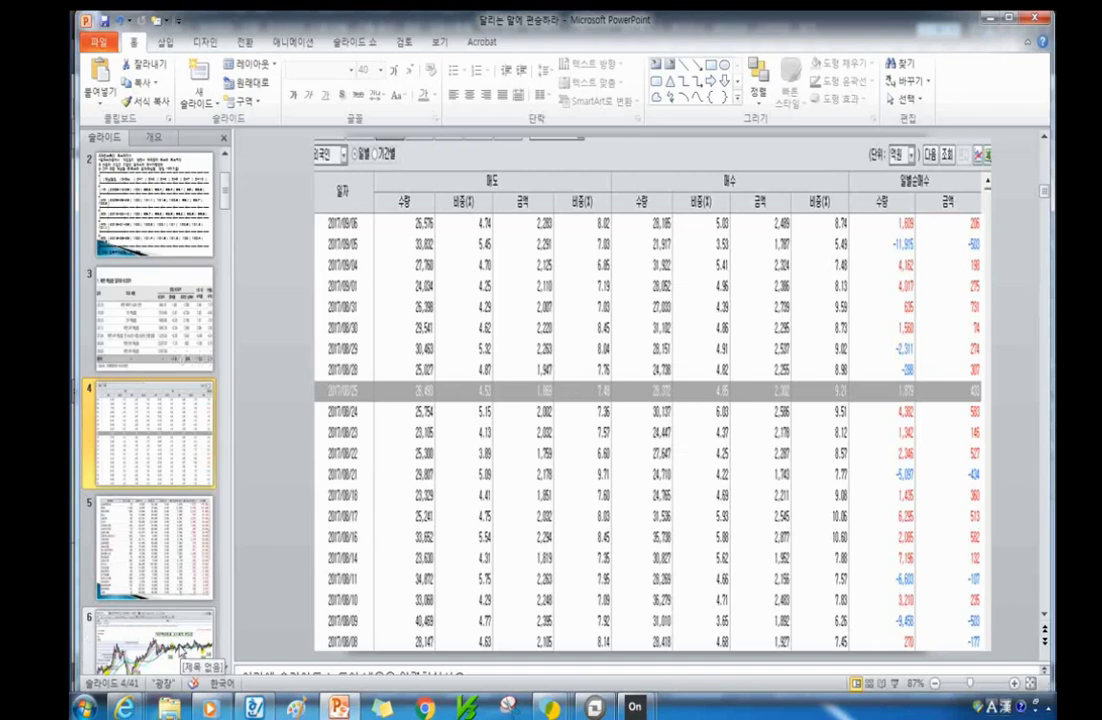
click(150, 640)
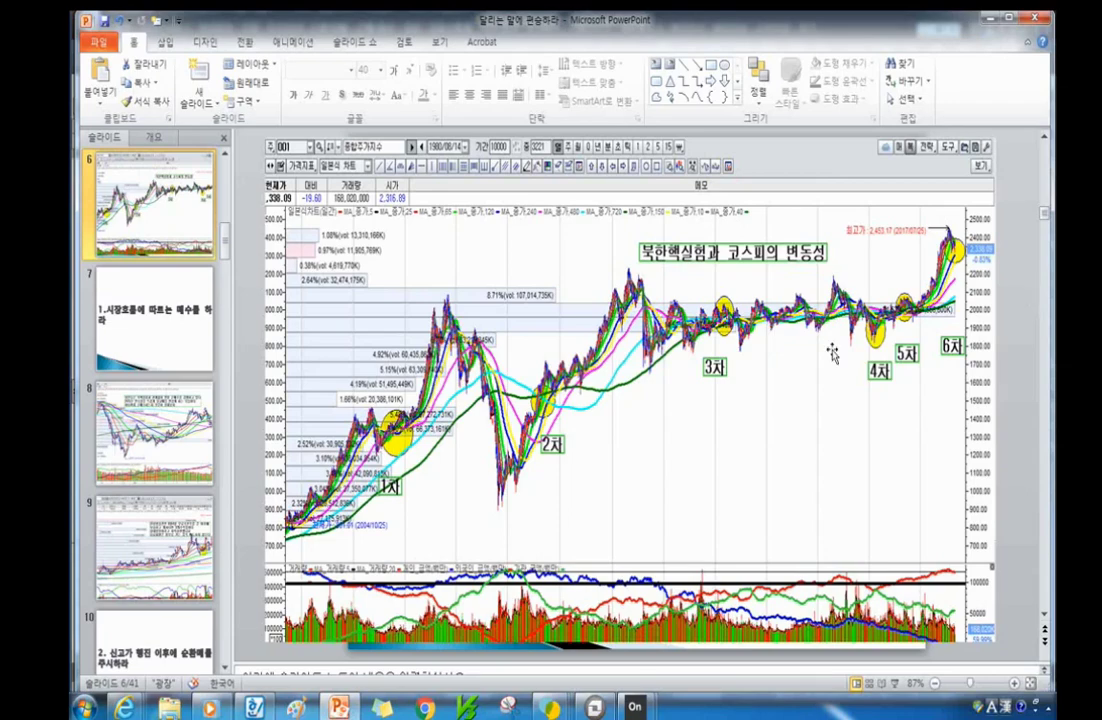
Switch back to the trading platform, load the 피엔티 stock chart and narrow it to the latest 58 days.
click(593, 708)
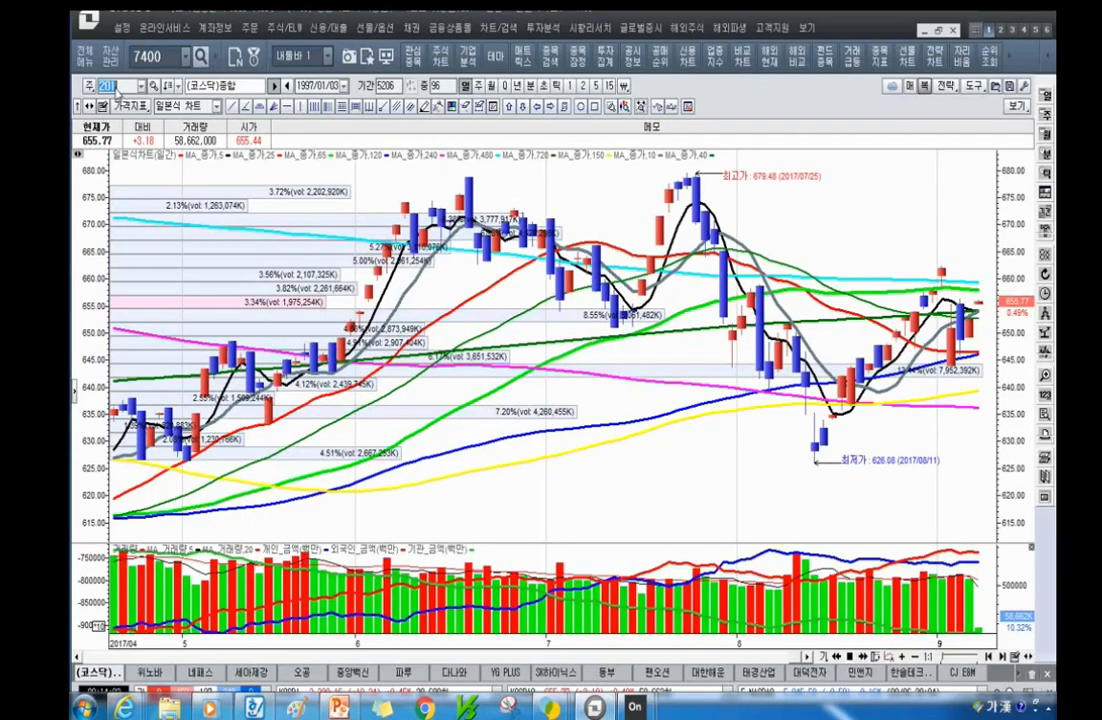
text(피엘)
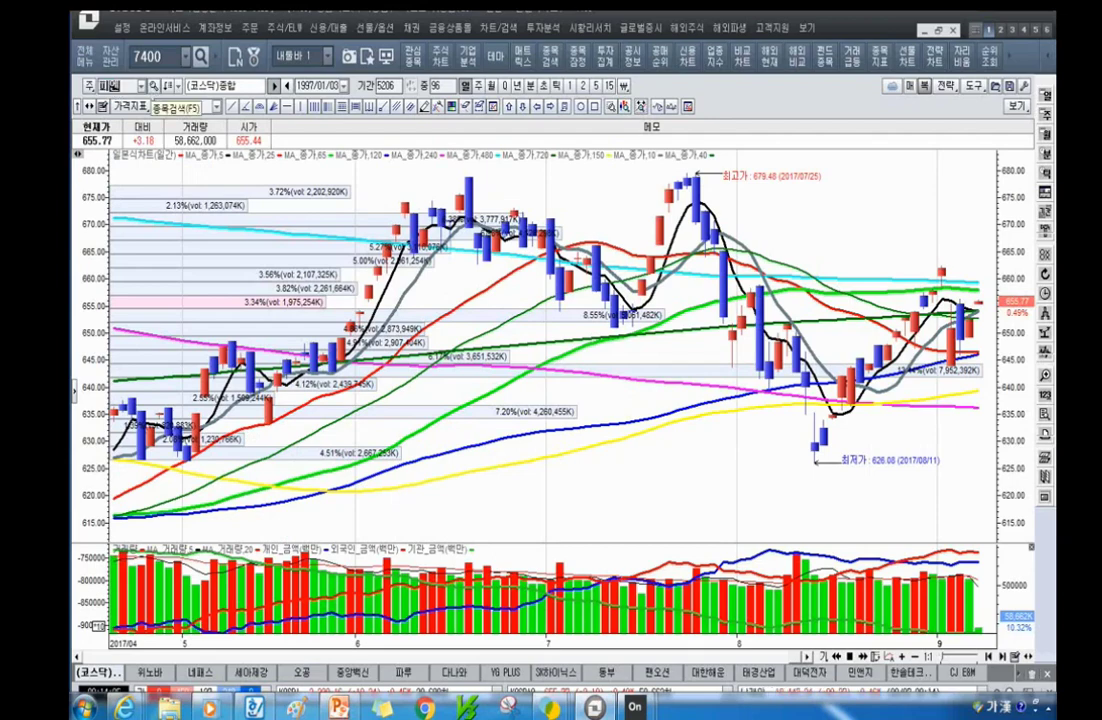
text(티)
key(Return)
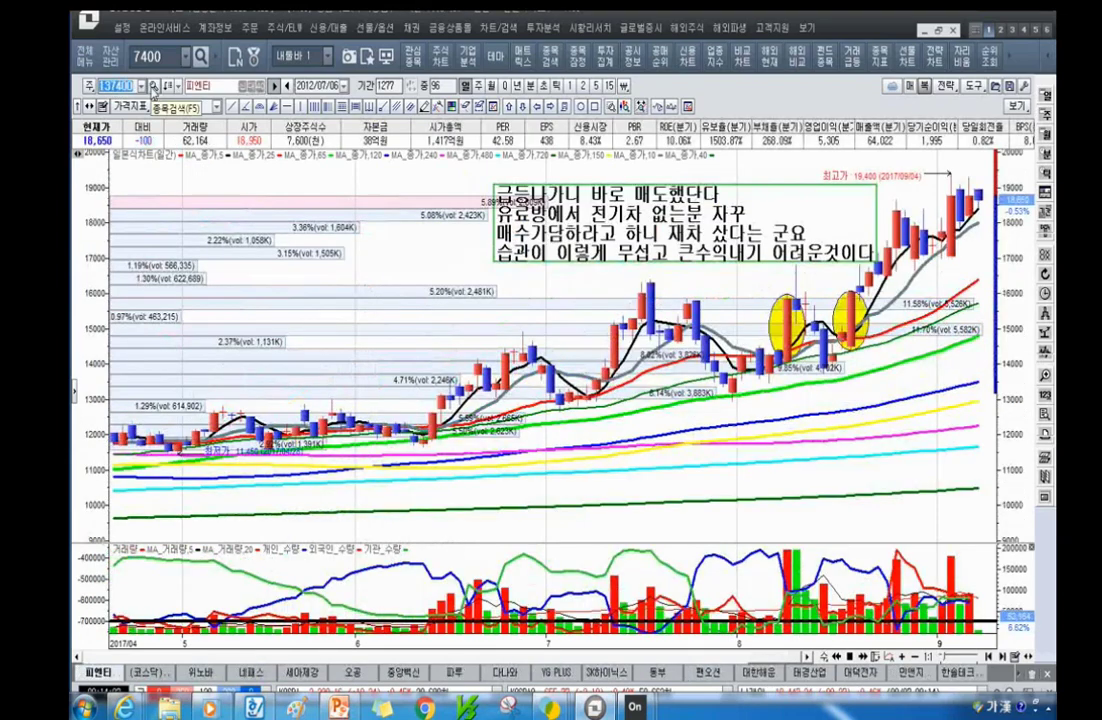
scroll(660, 311, up, 3)
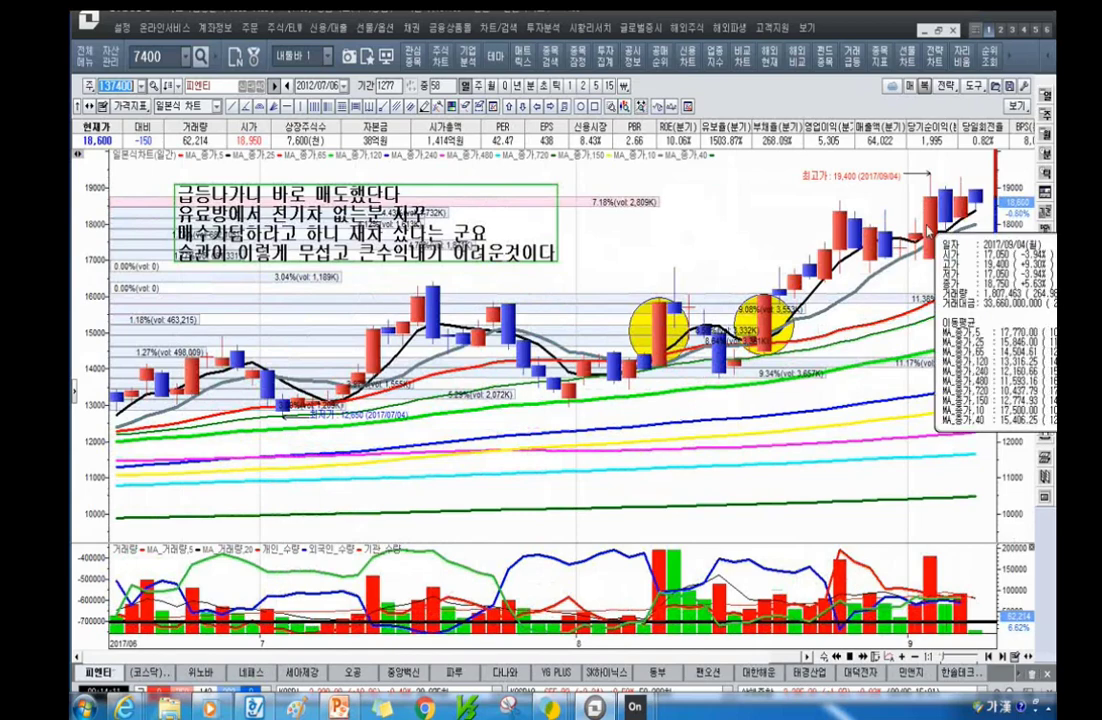
mouse_move(634, 372)
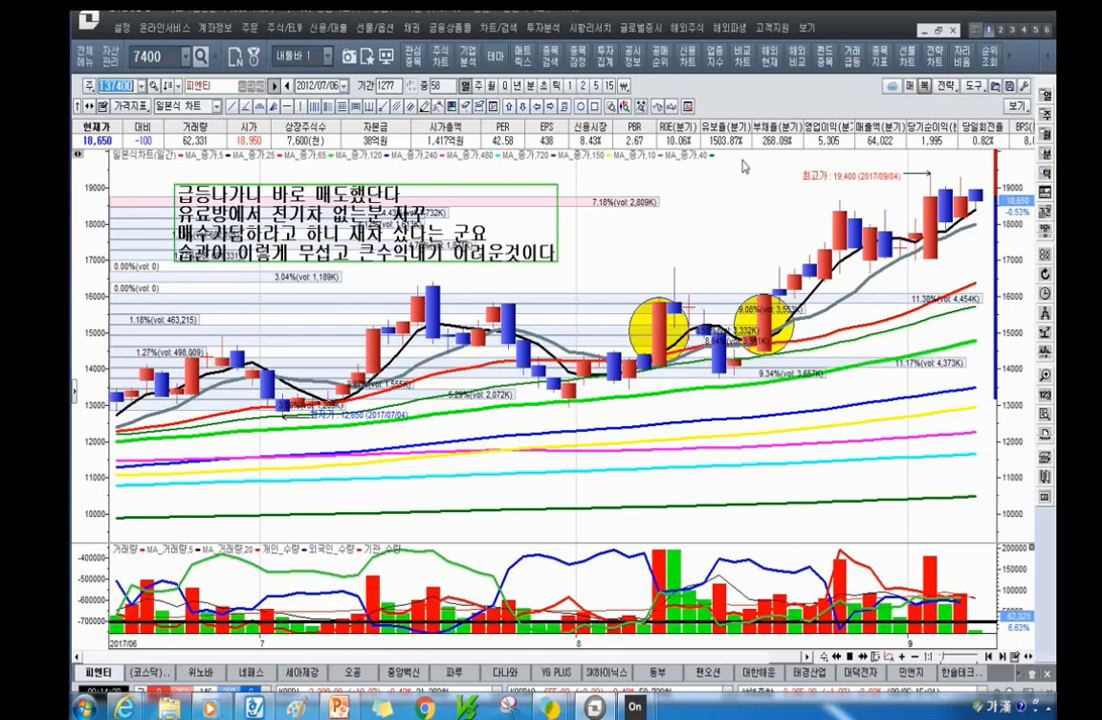
mouse_move(340, 707)
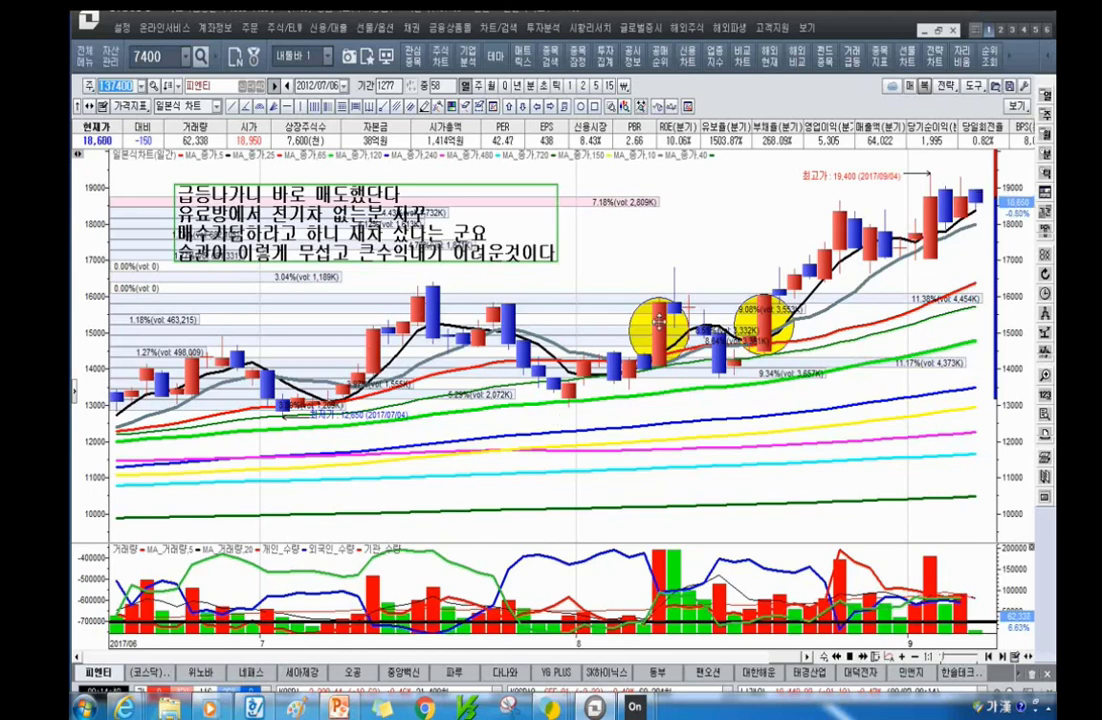
mouse_move(660, 320)
click(648, 345)
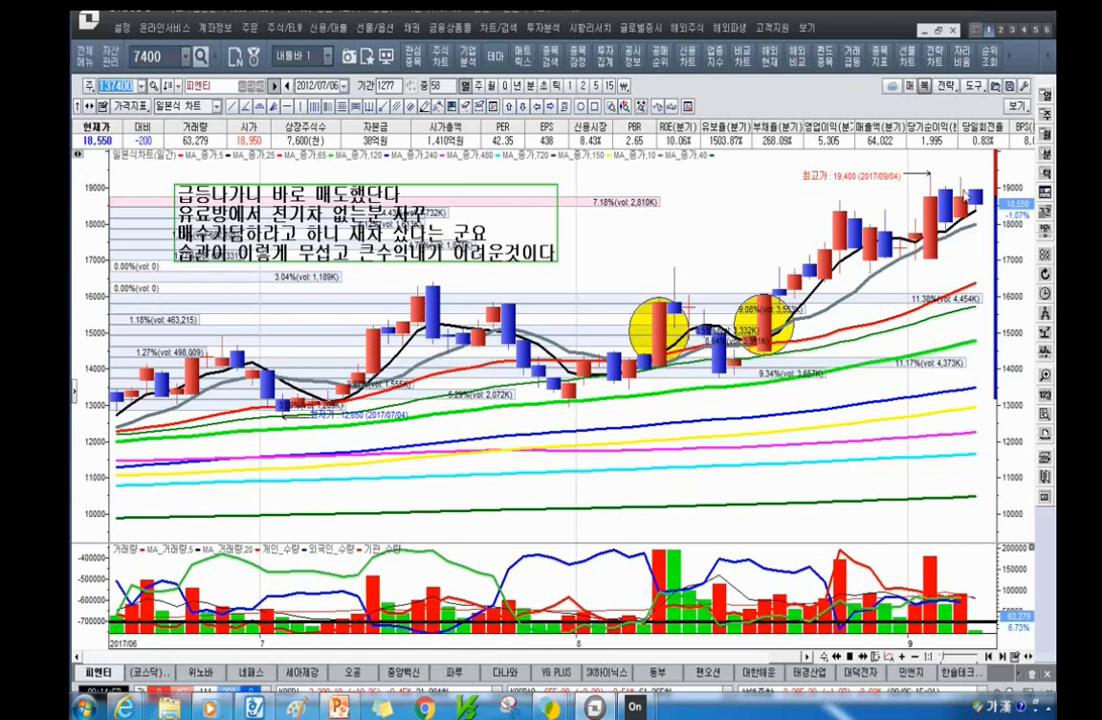
click(655, 313)
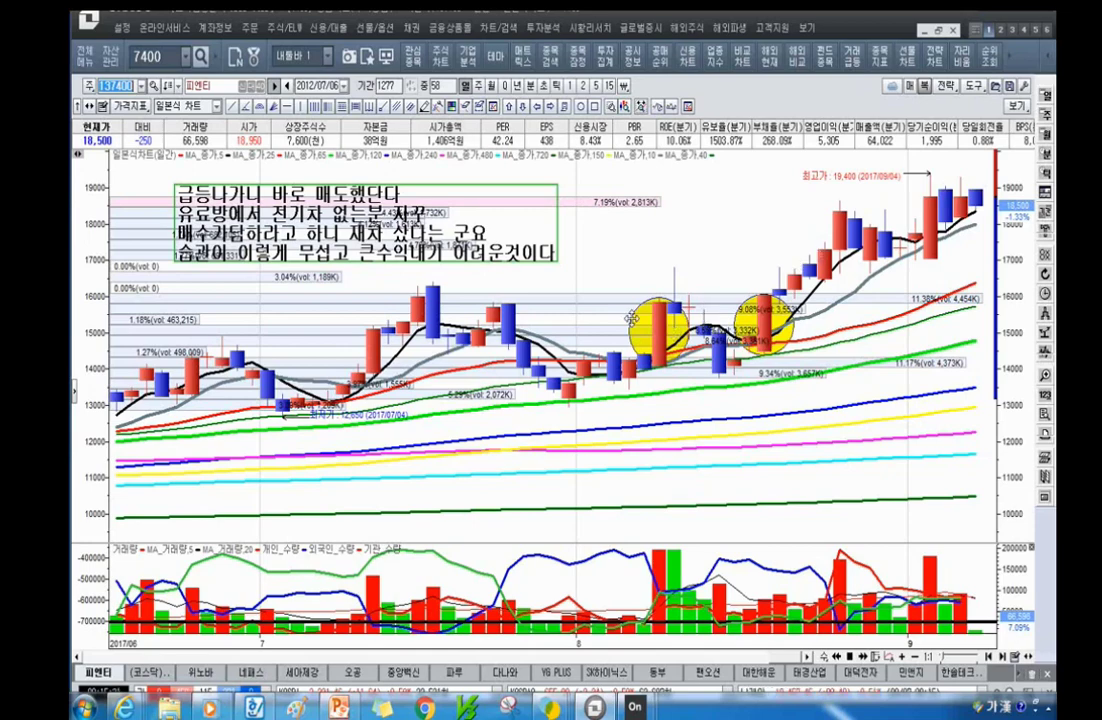
Move the boxed text note on the 피엔티 chart closer to the yellow-highlighted August candles.
mouse_move(550, 342)
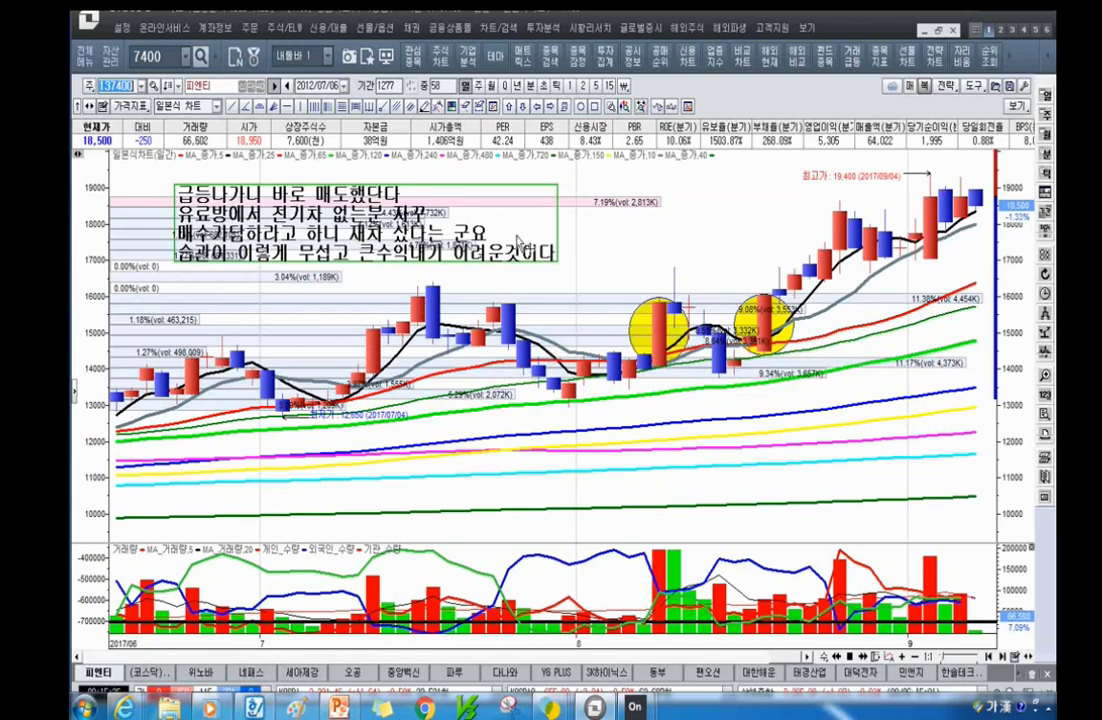
click(460, 210)
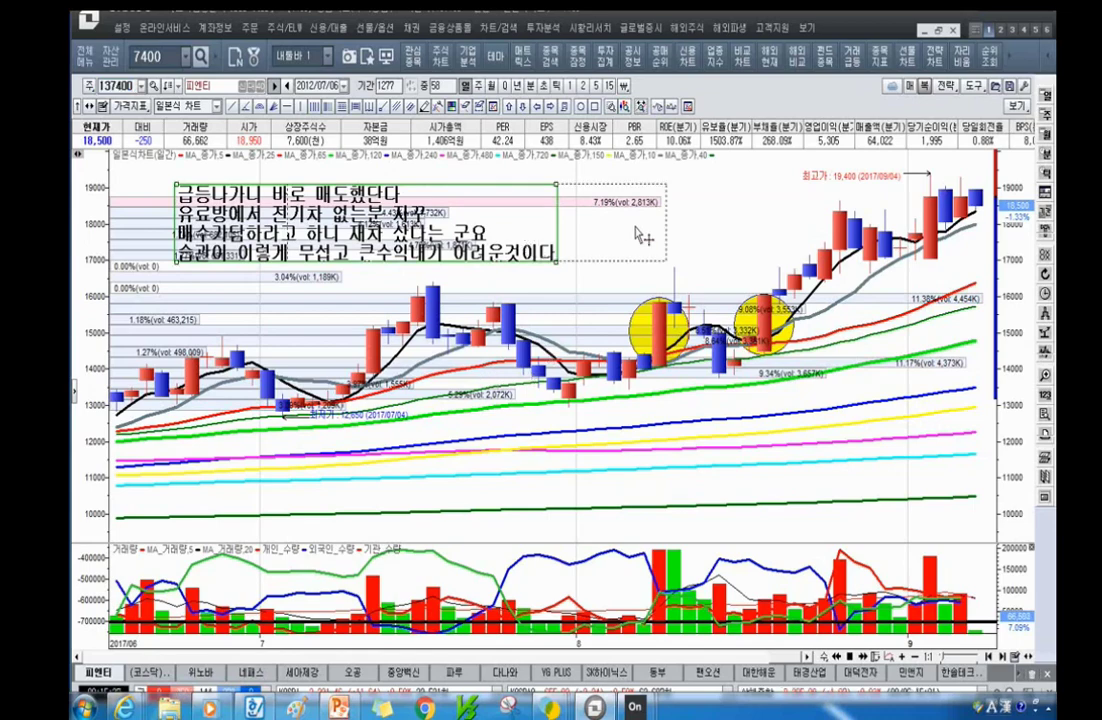
drag(672, 234, 674, 236)
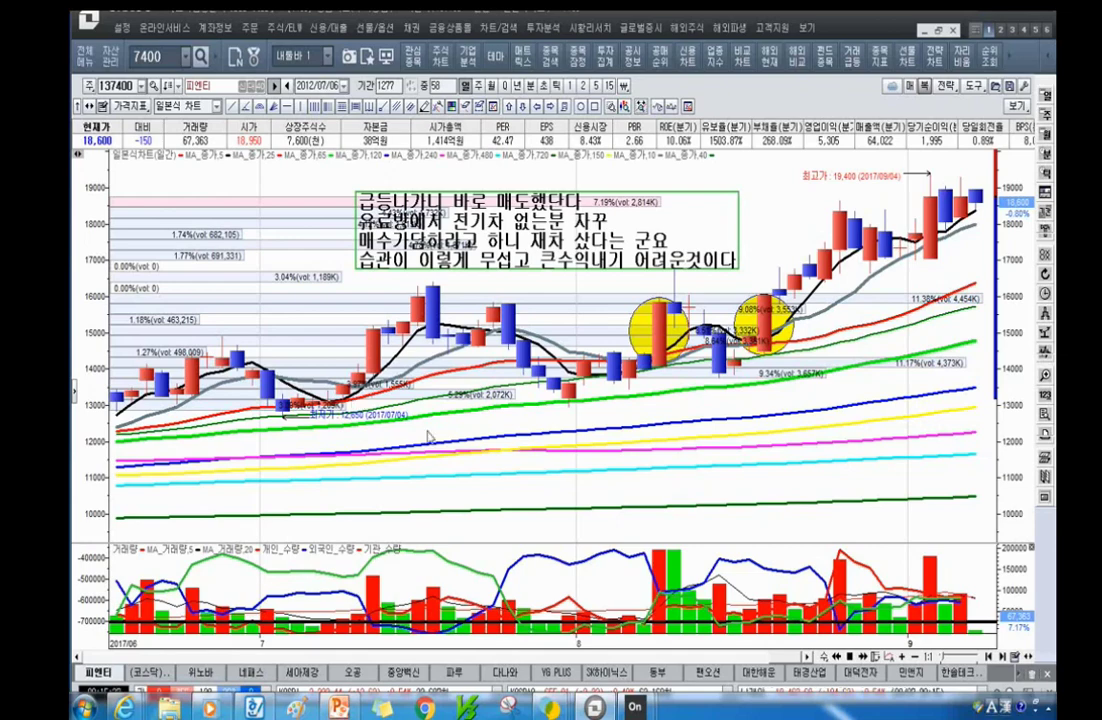
Switch to the PowerPoint presentation and show slide 5 with the table of stock holdings and returns.
mouse_move(532, 455)
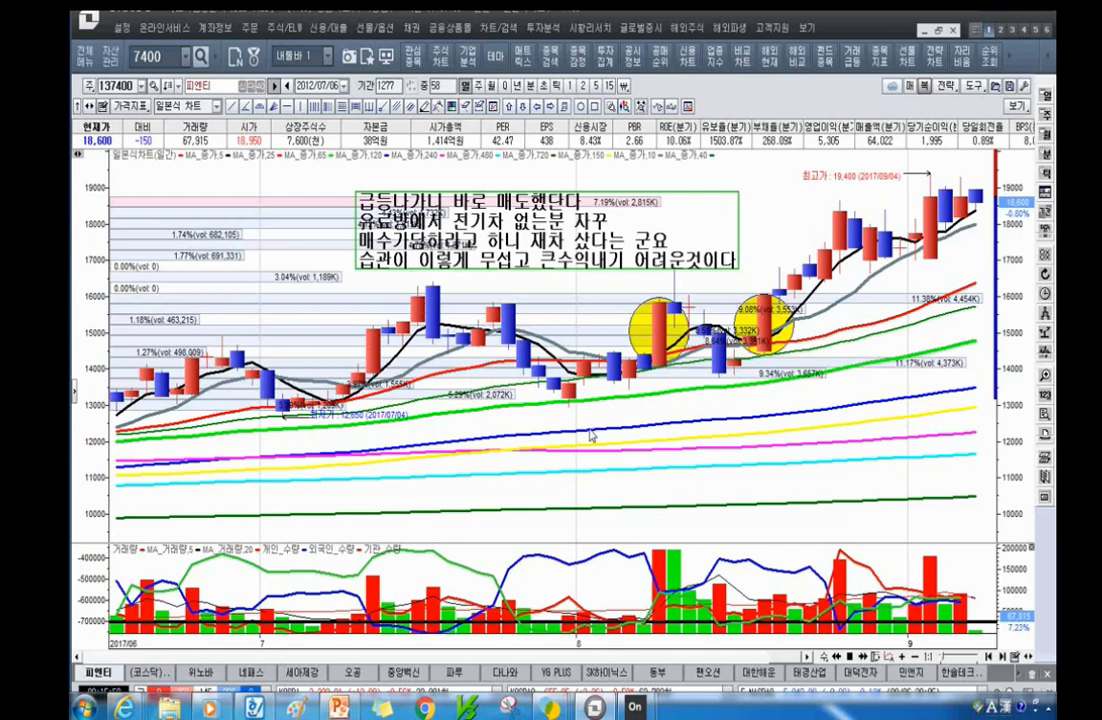
mouse_move(590, 437)
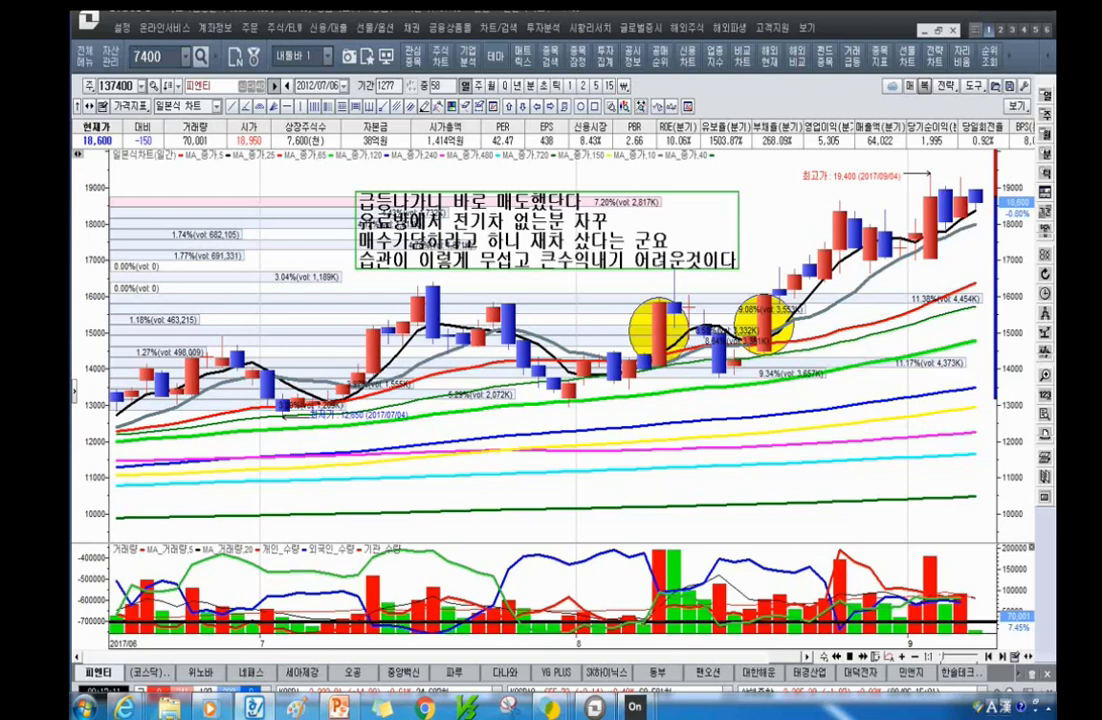
key(alt+Tab)
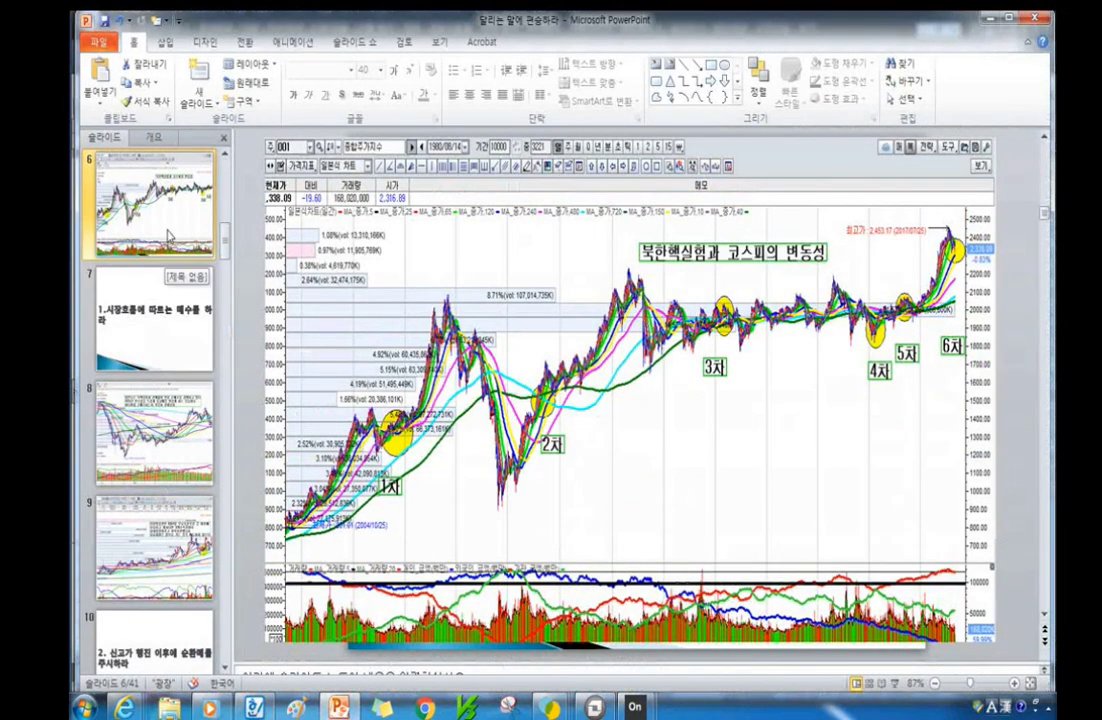
scroll(168, 236, up, 1)
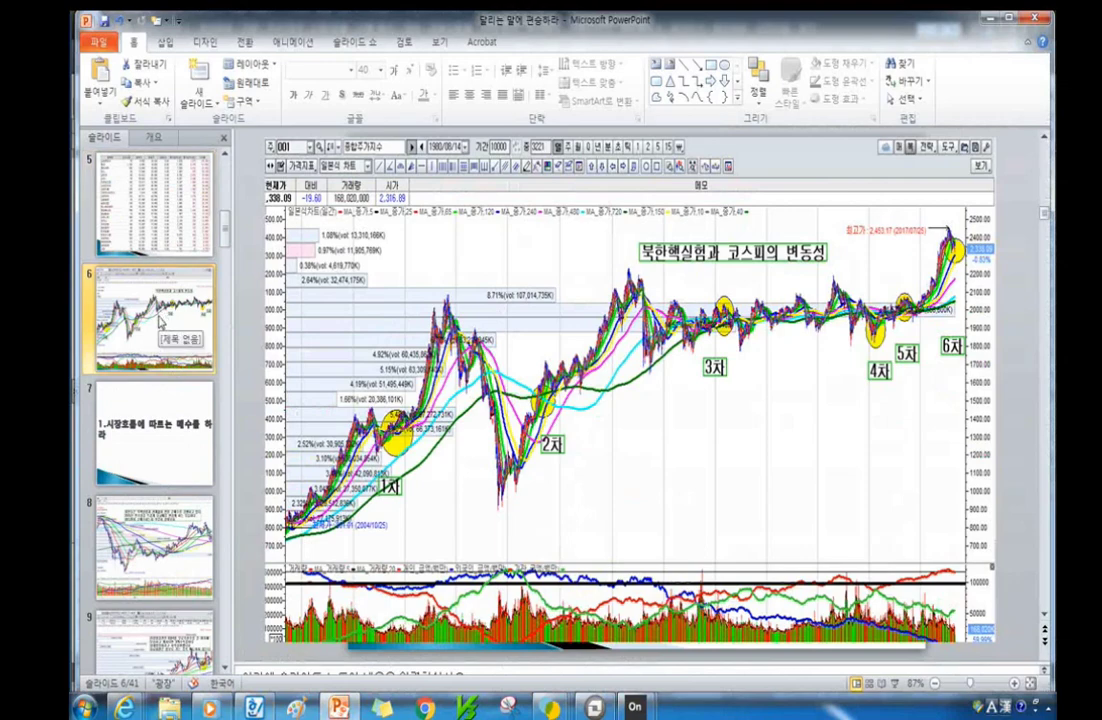
click(178, 199)
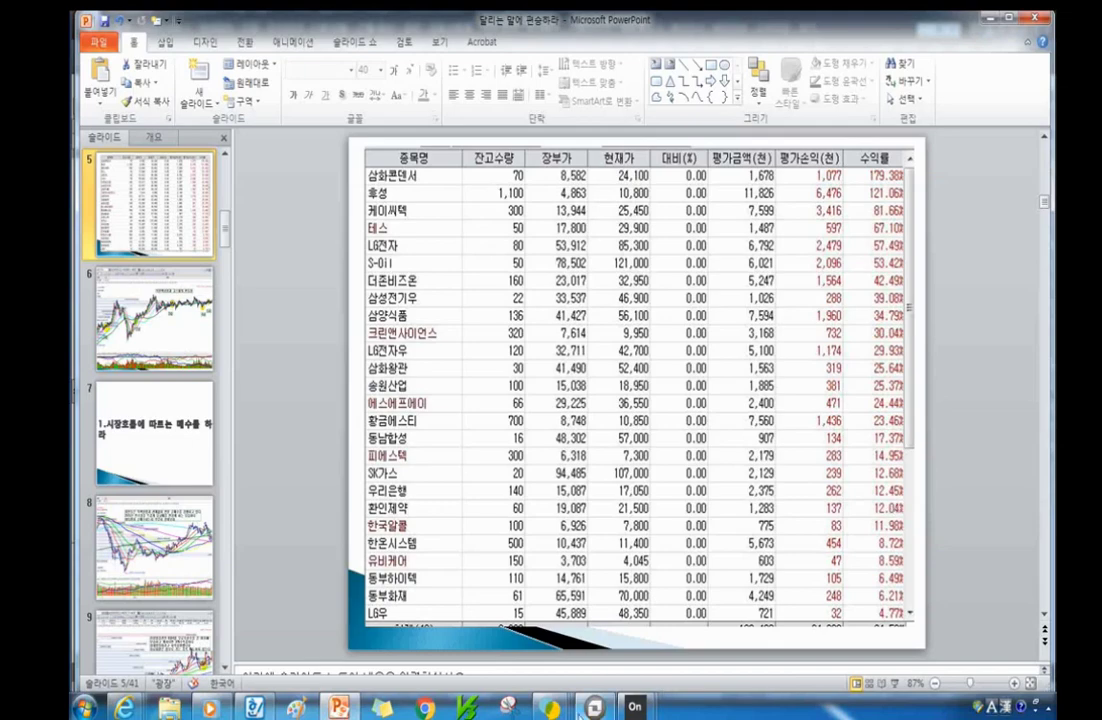
Switch back to the trading platform and load the 크린앤사이언스 chart with code 045520.
key(alt+Tab)
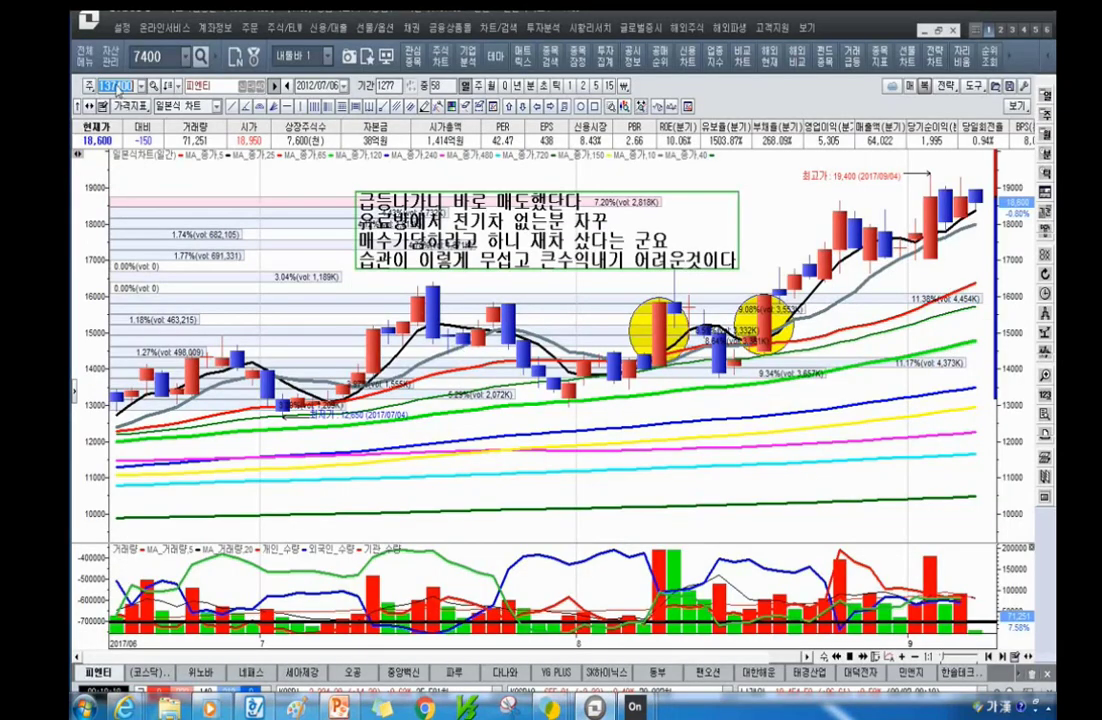
key(BackSpace)
text(045520)
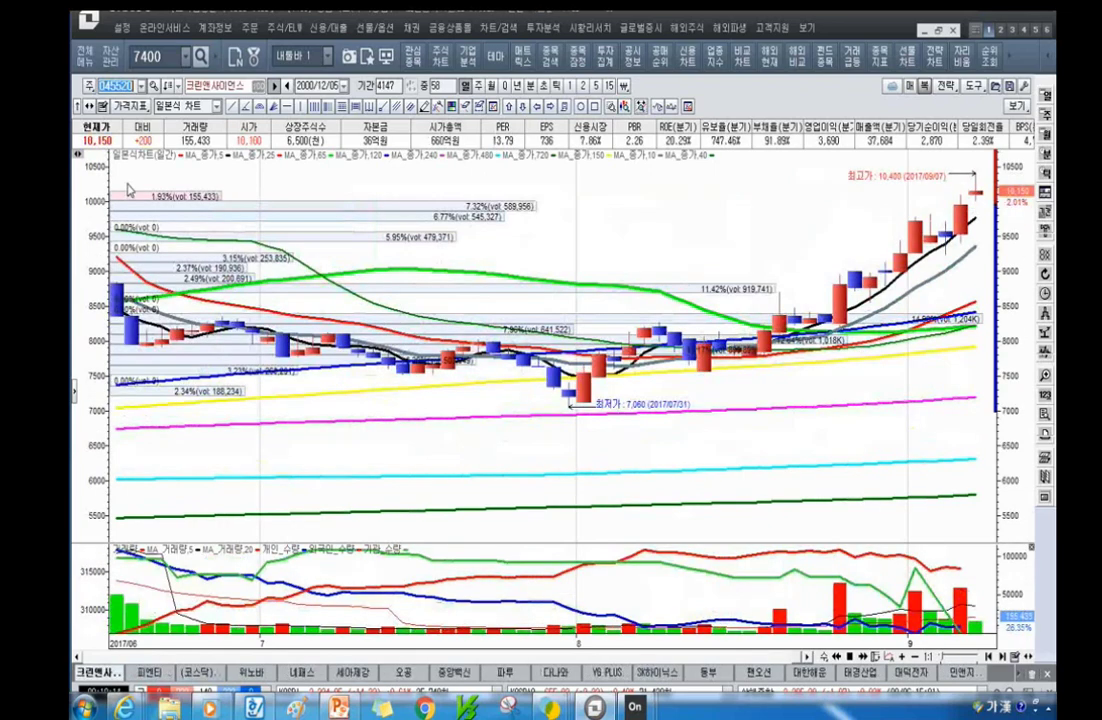
With the chart widened to 96 days, mark three successive stages of the August price rise with yellow ellipses.
scroll(959, 290, down, 3)
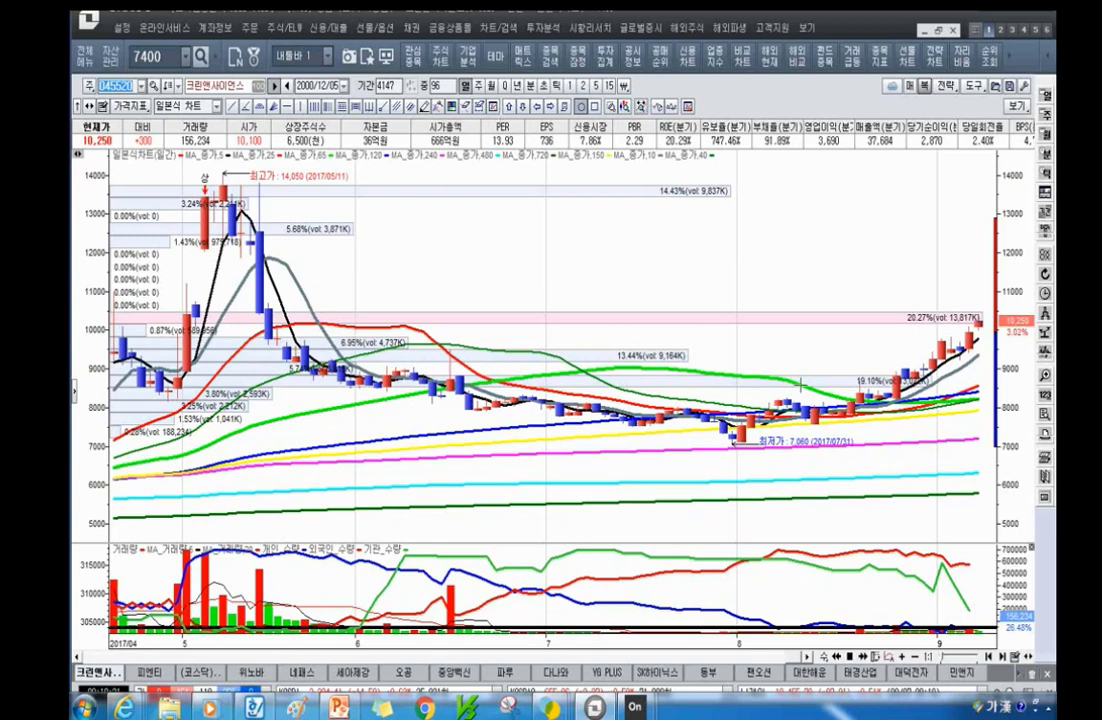
drag(800, 388, 855, 428)
drag(858, 378, 900, 421)
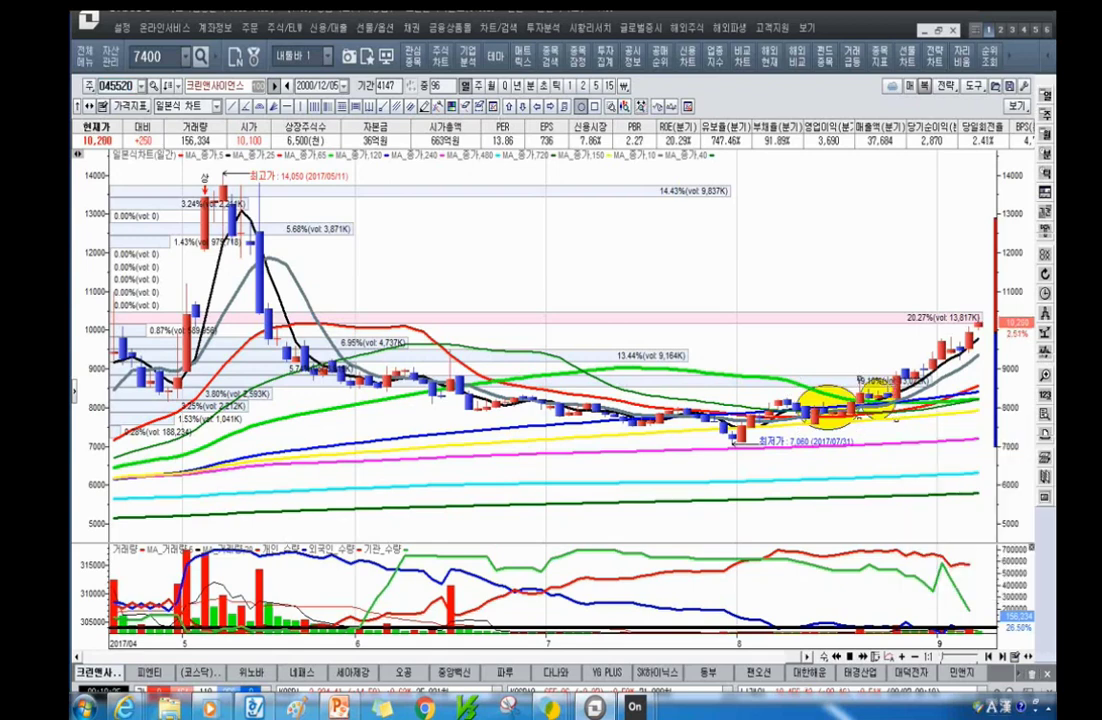
drag(906, 360, 933, 390)
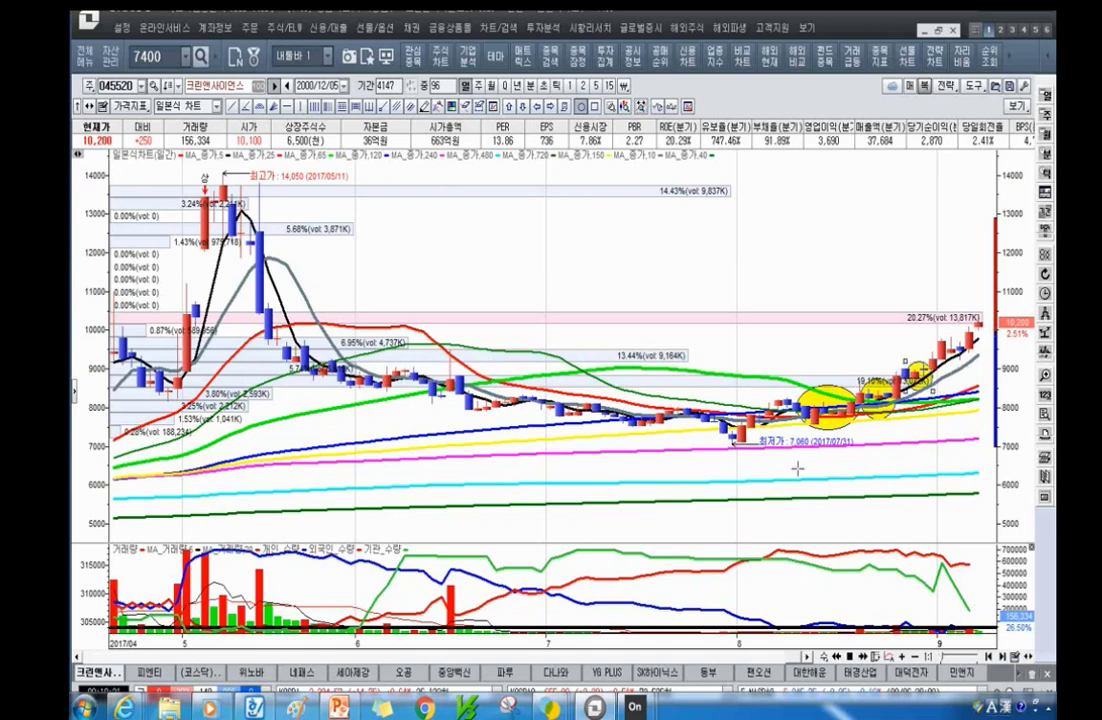
Widen the chart to 160 days and mark the March low and the May peak with yellow ellipses.
scroll(797, 468, down, 3)
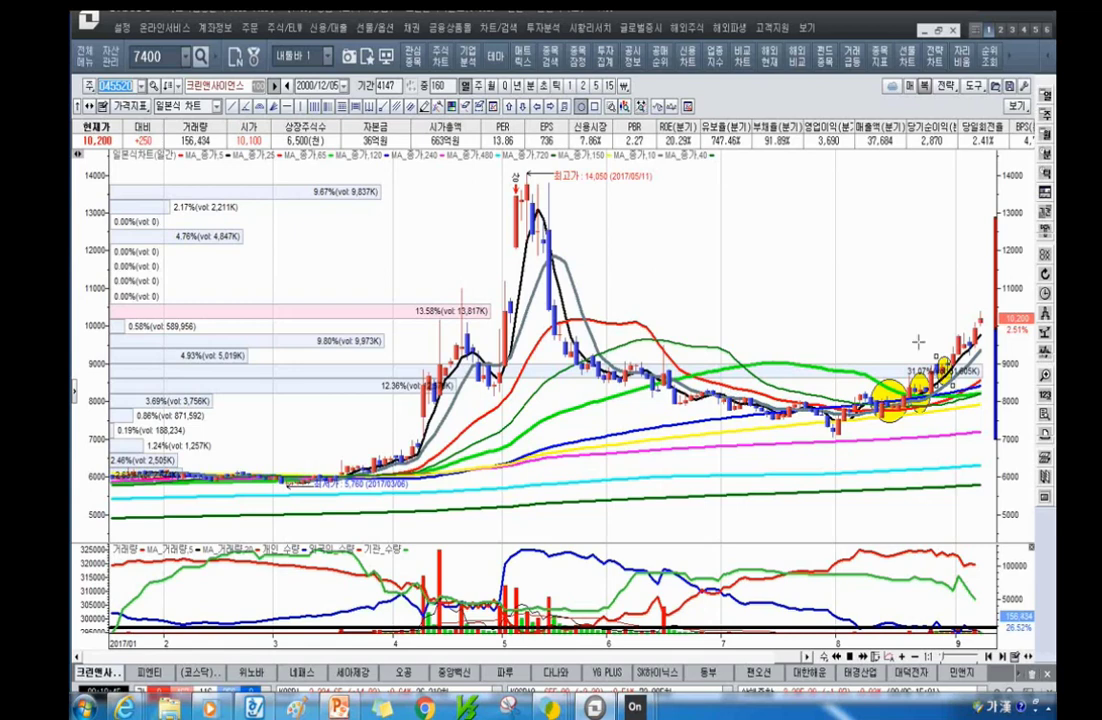
drag(277, 466, 330, 498)
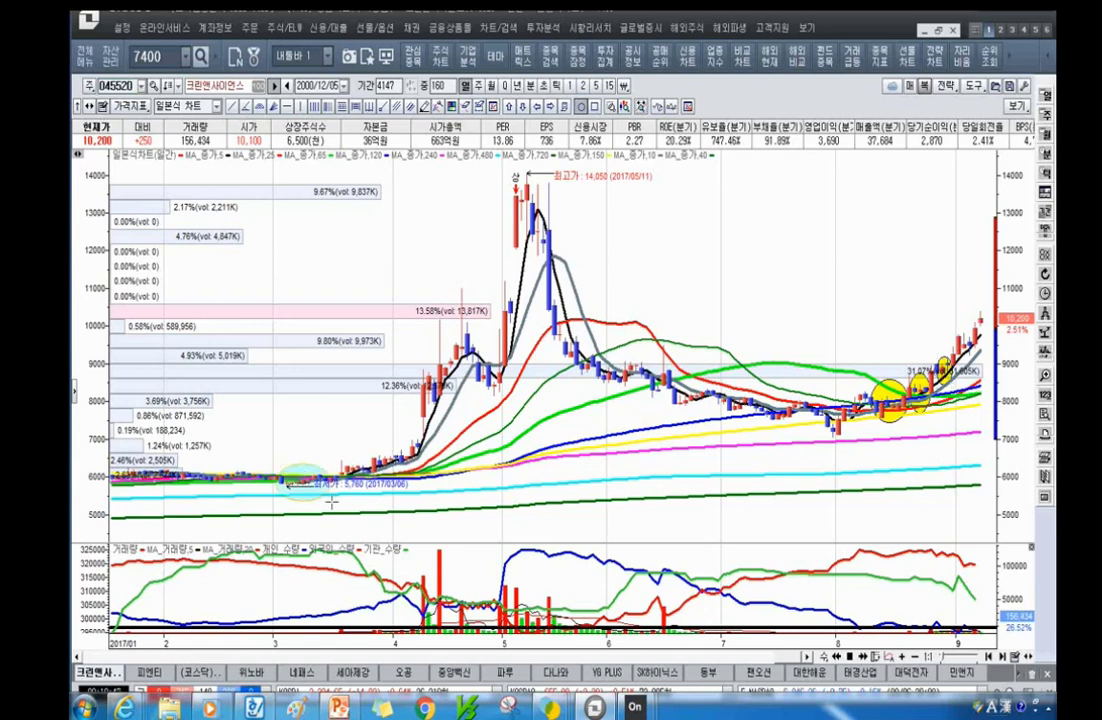
mouse_move(482, 188)
mouse_down()
mouse_move(545, 175)
mouse_move(565, 210)
mouse_up()
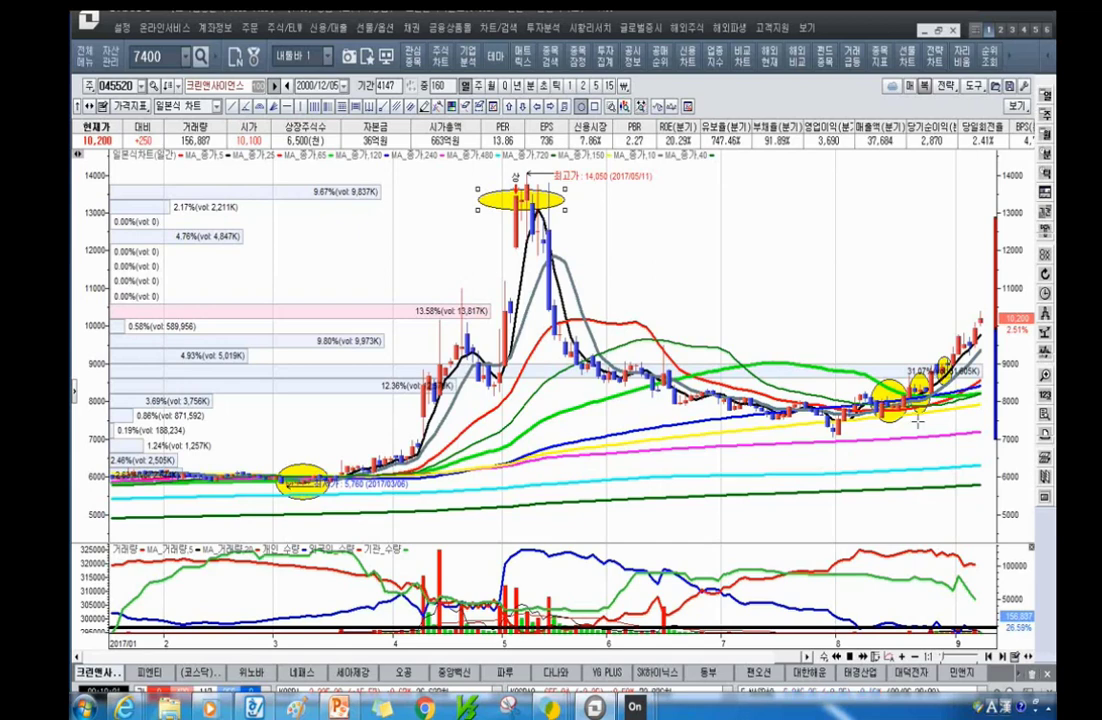
Load the 파루 chart with code 043200 and examine it over 443 days and again over 160 days.
click(110, 88)
text(043200)
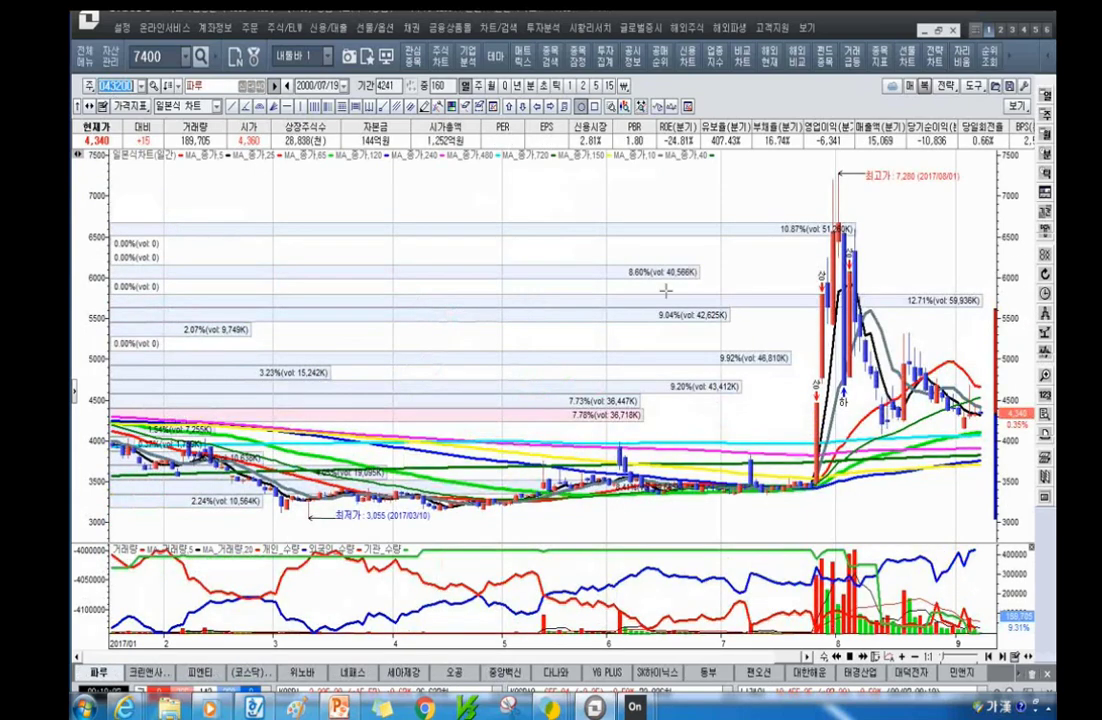
scroll(665, 290, down, 5)
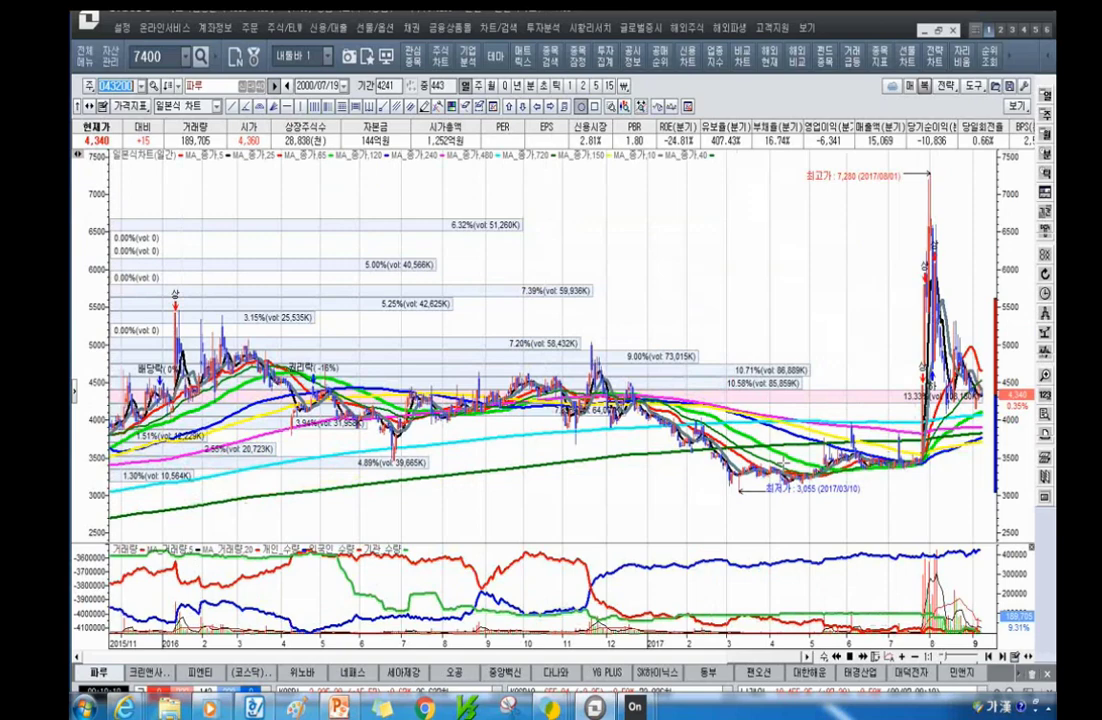
scroll(689, 534, up, 5)
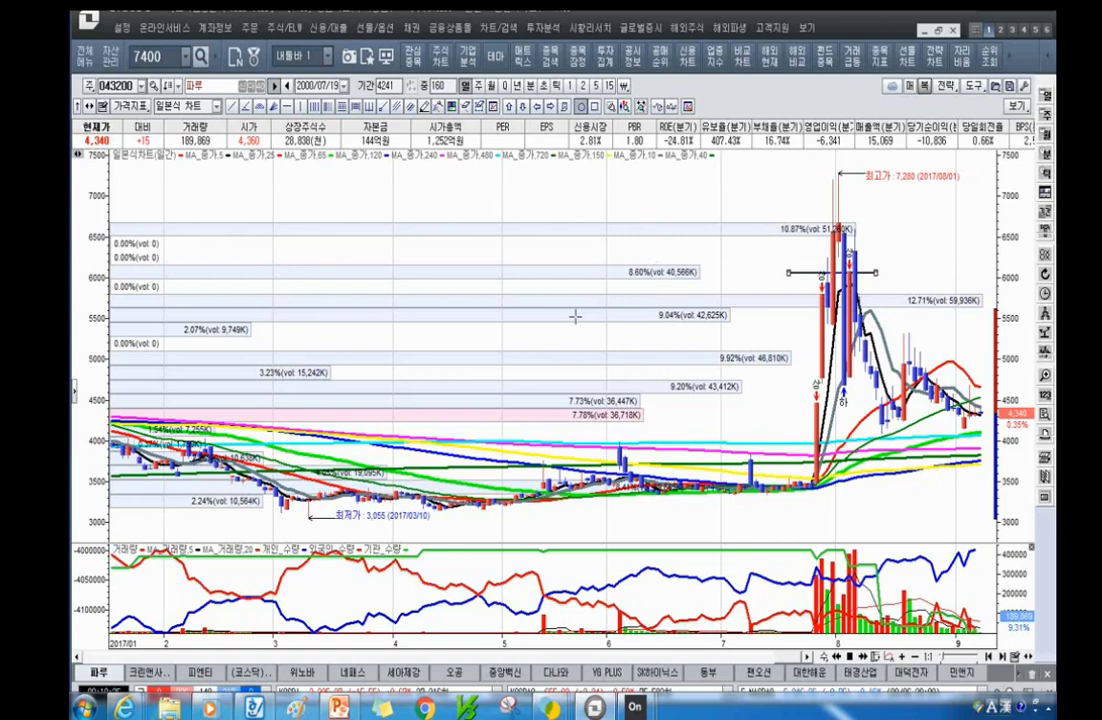
Load the 삼화콘덴서 chart with code 001820 and widen it to 738 days.
click(114, 86)
text(삼호ㅏ전)
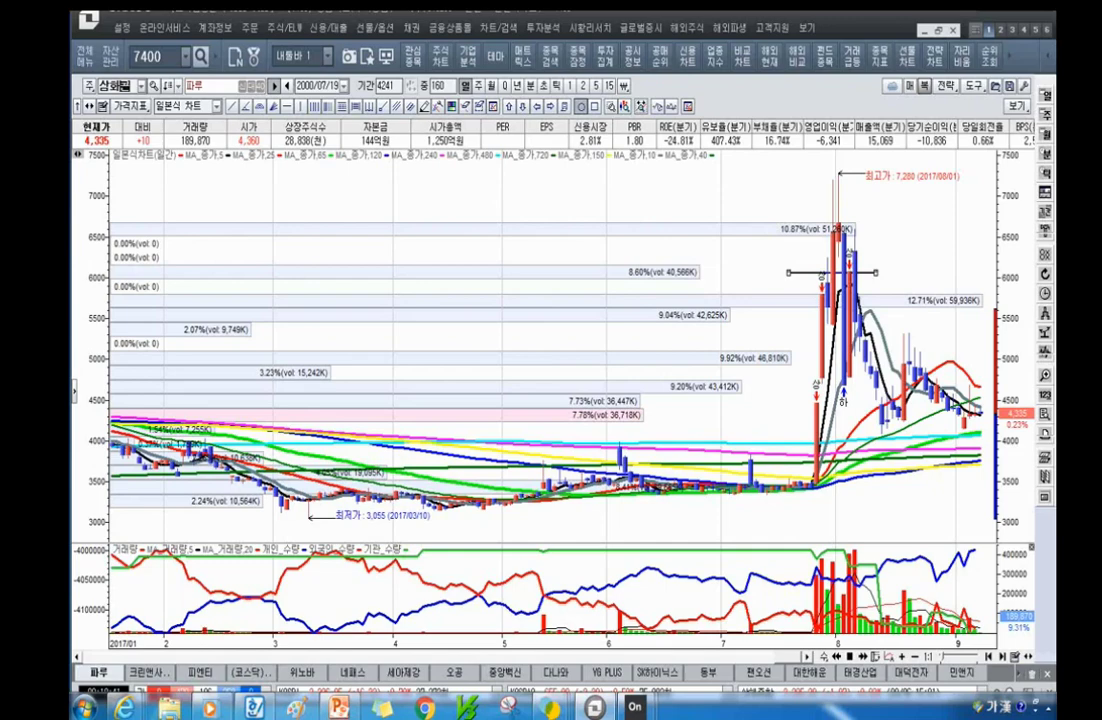
key(Return)
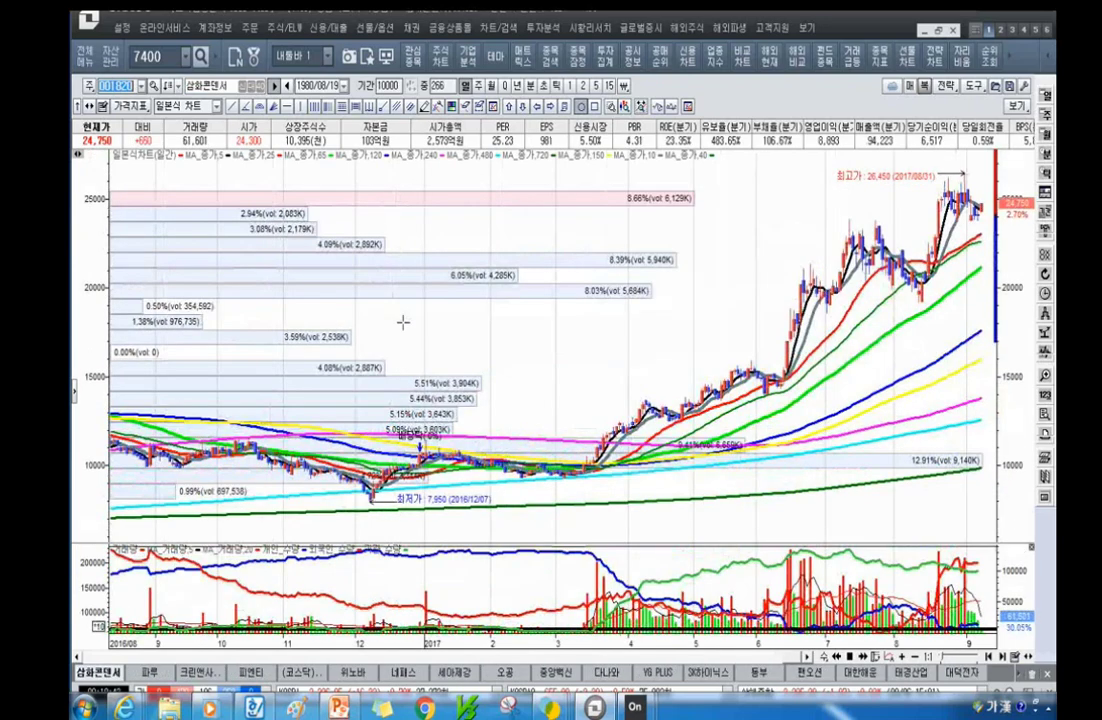
scroll(403, 322, down, 5)
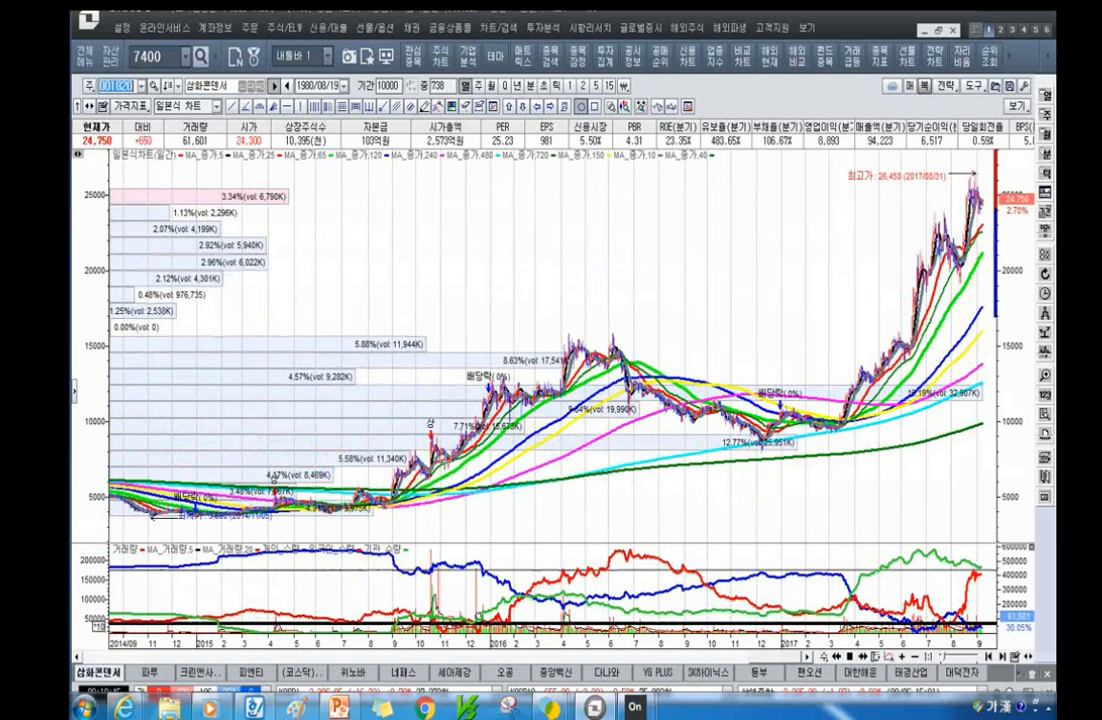
Mark the late-2015 rise, the long 2016 decline and the December 2016 low with yellow ellipses.
click(386, 392)
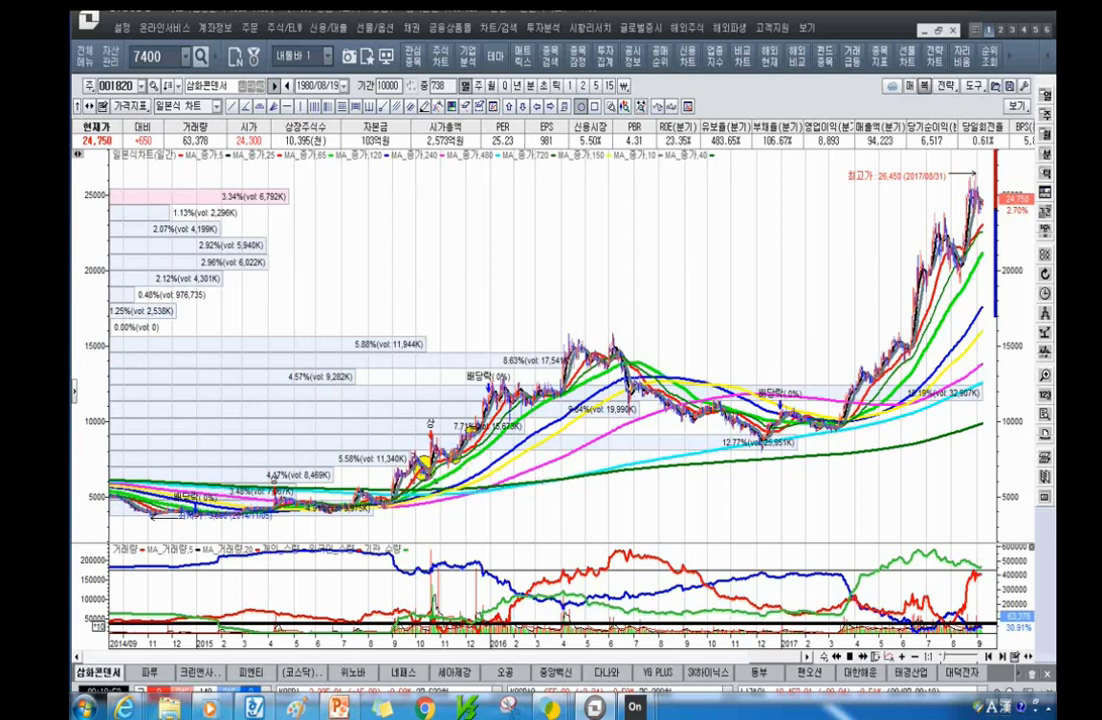
drag(580, 444, 781, 353)
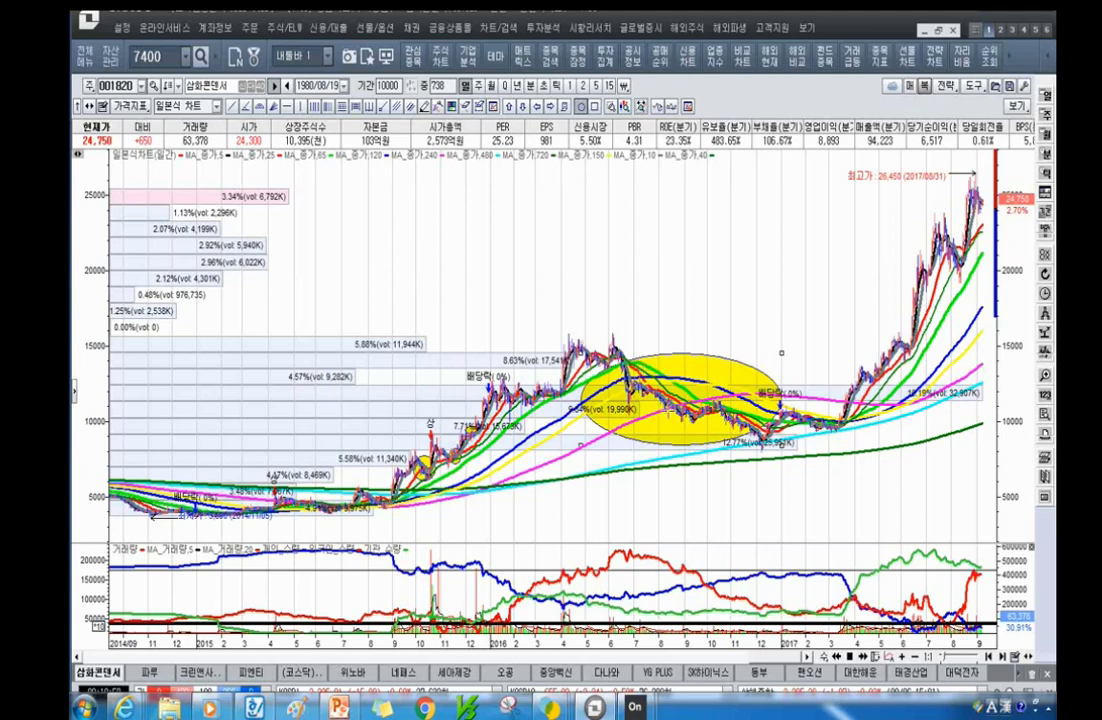
scroll(627, 487, up, 3)
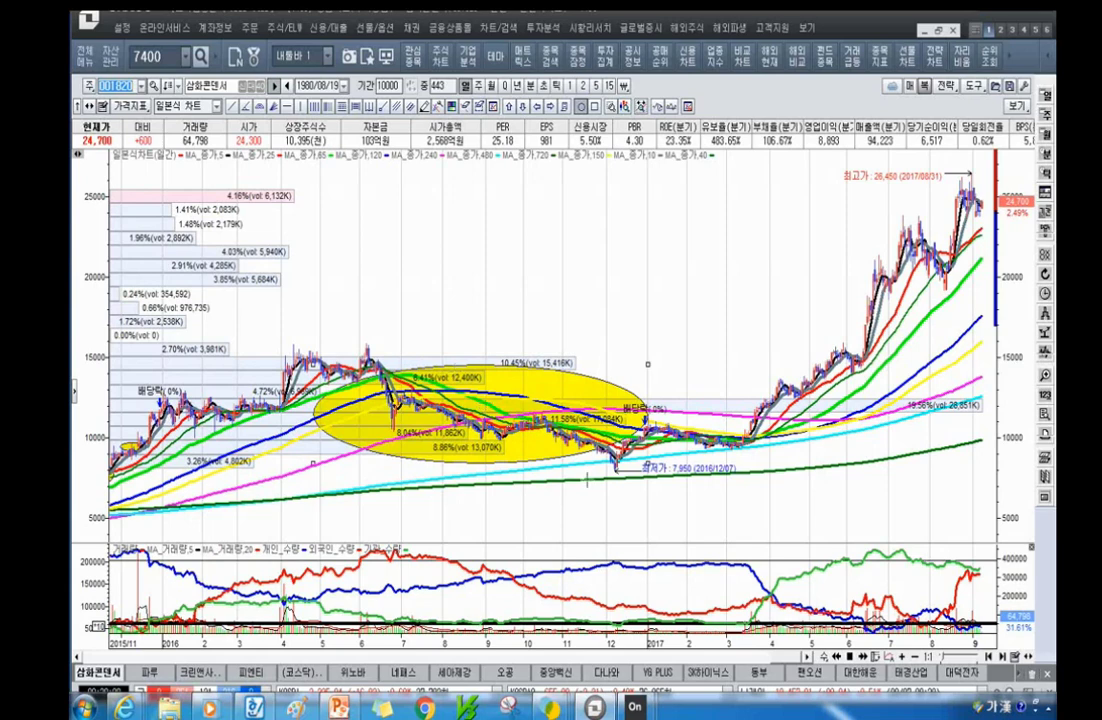
drag(595, 452, 658, 502)
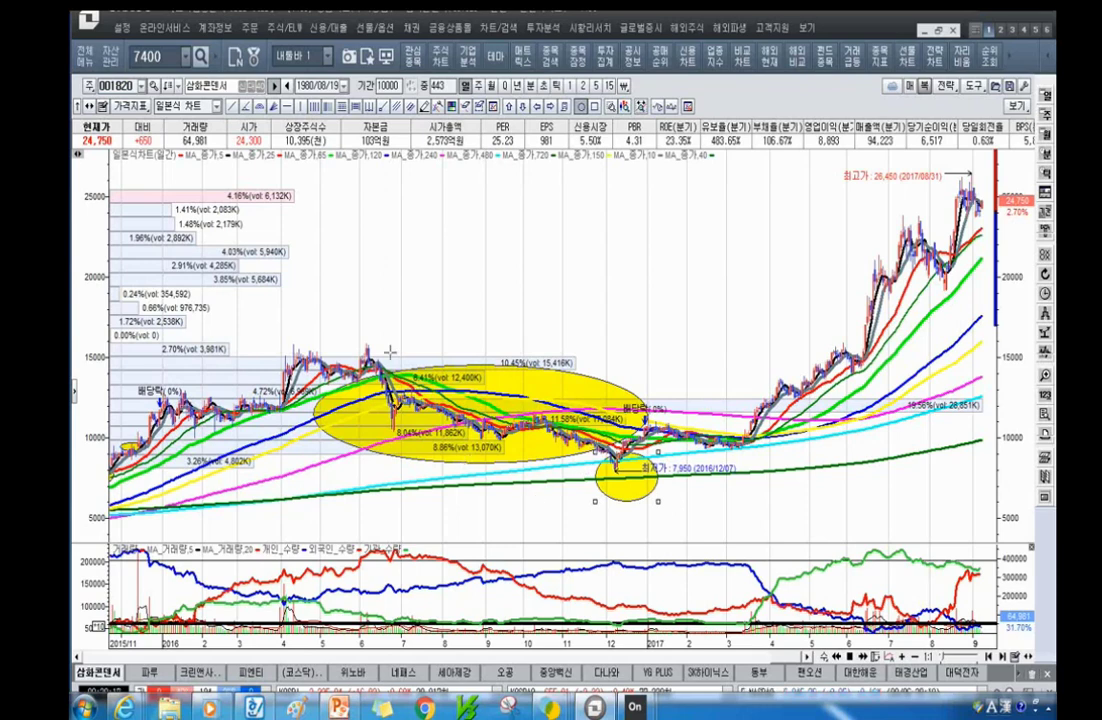
Mark the January 2017 rebound and the March 2017 start of the rise with small yellow ellipses.
scroll(605, 498, up, 3)
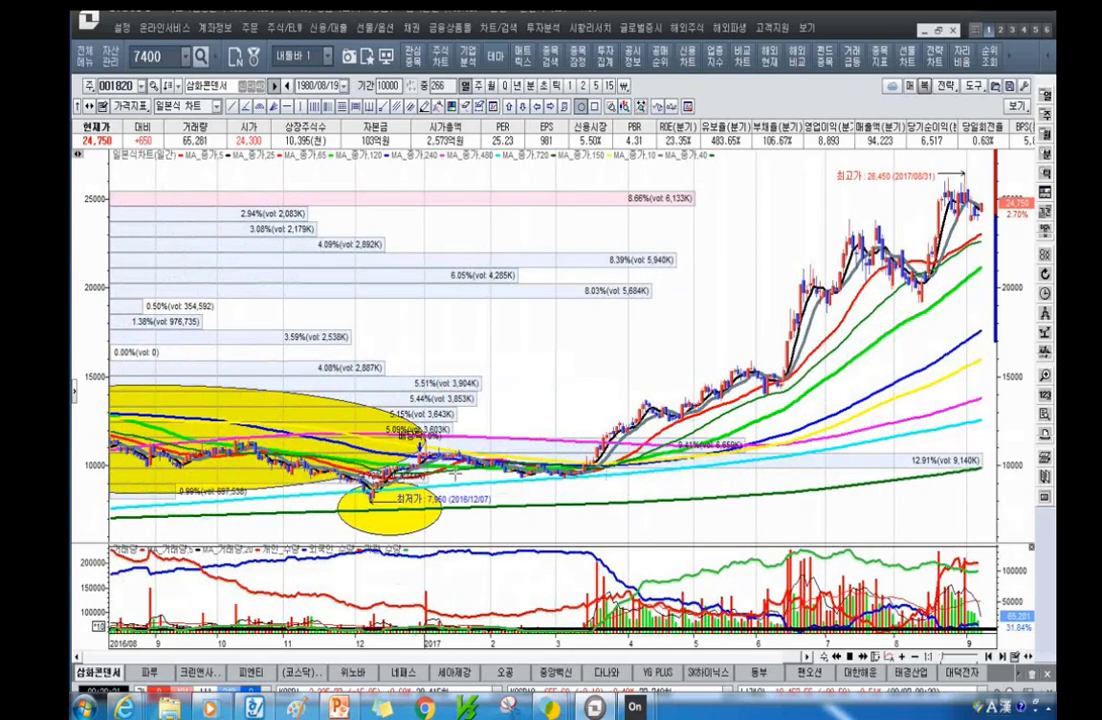
scroll(523, 521, down, 3)
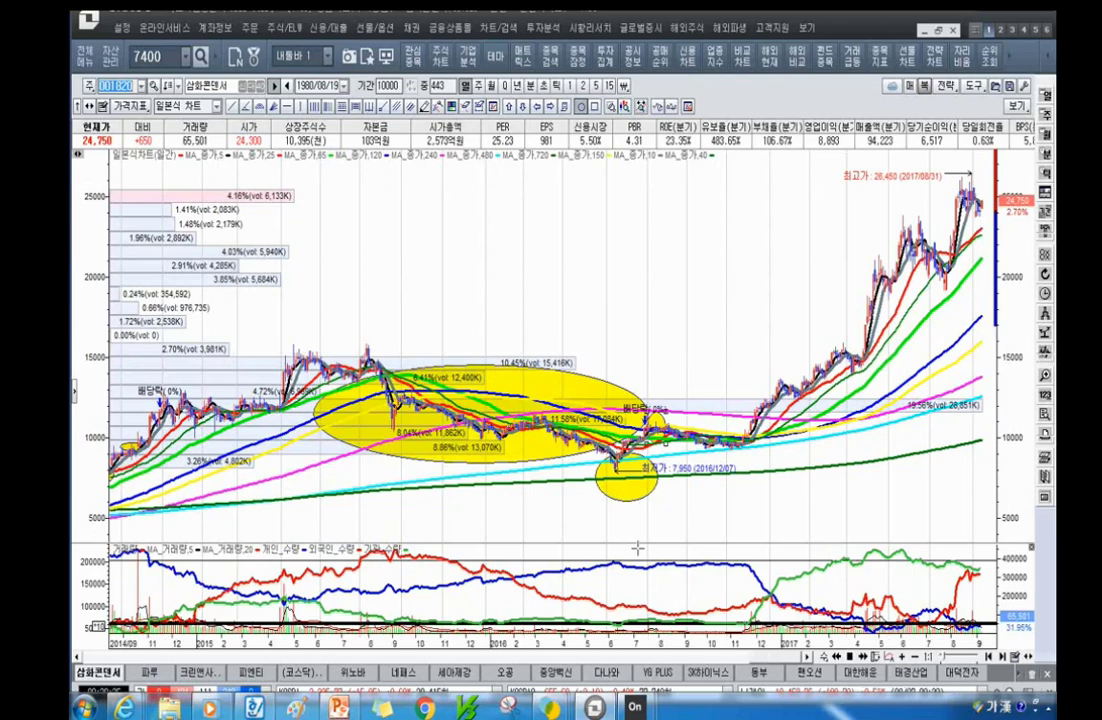
scroll(739, 479, down, 3)
scroll(739, 479, up, 6)
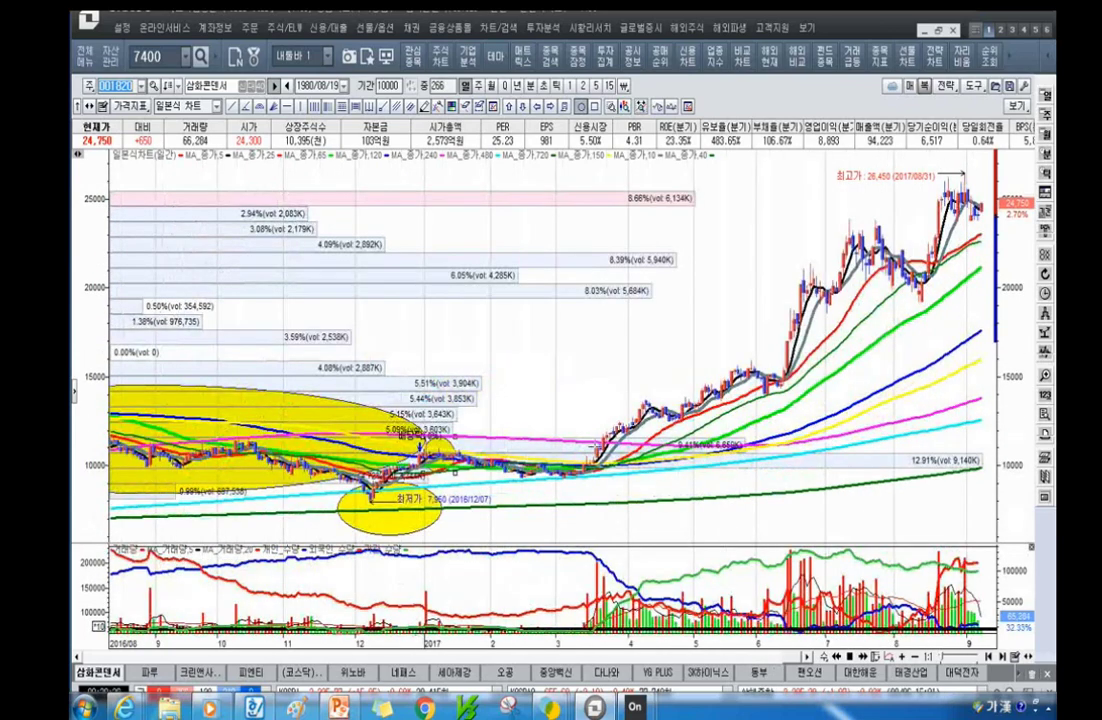
click(608, 483)
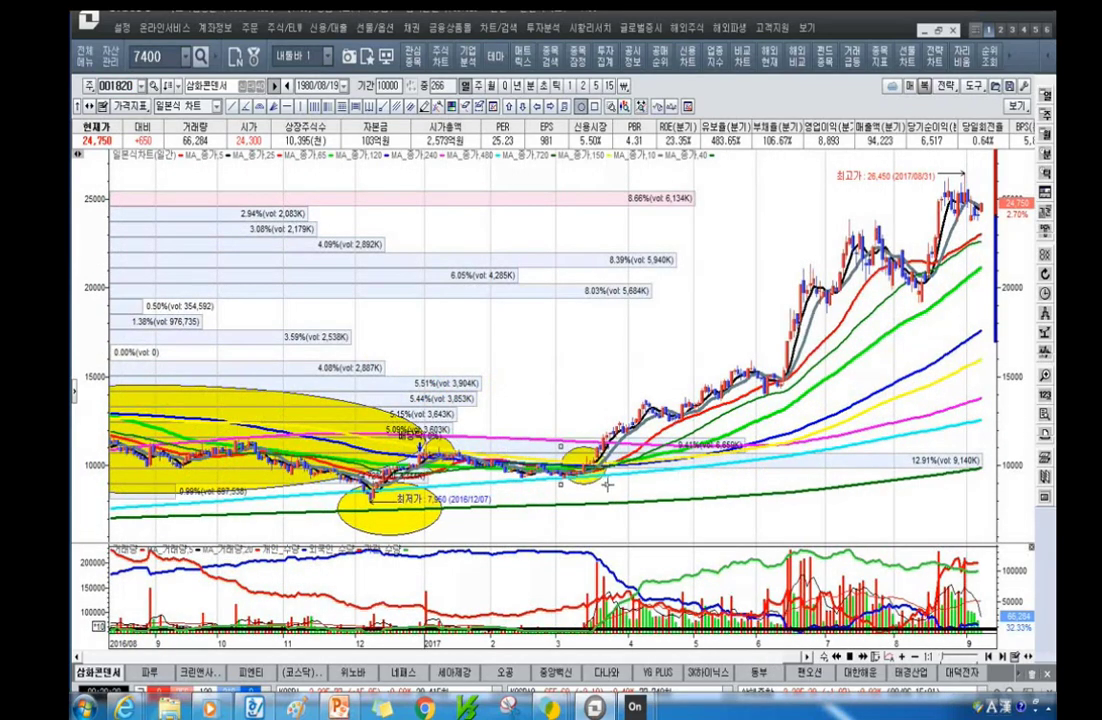
With the chart narrowed to 160 days, apply the 주가차트 구간분석 range analysis from 2017/03/16 to 2017/09/07.
scroll(583, 511, up, 3)
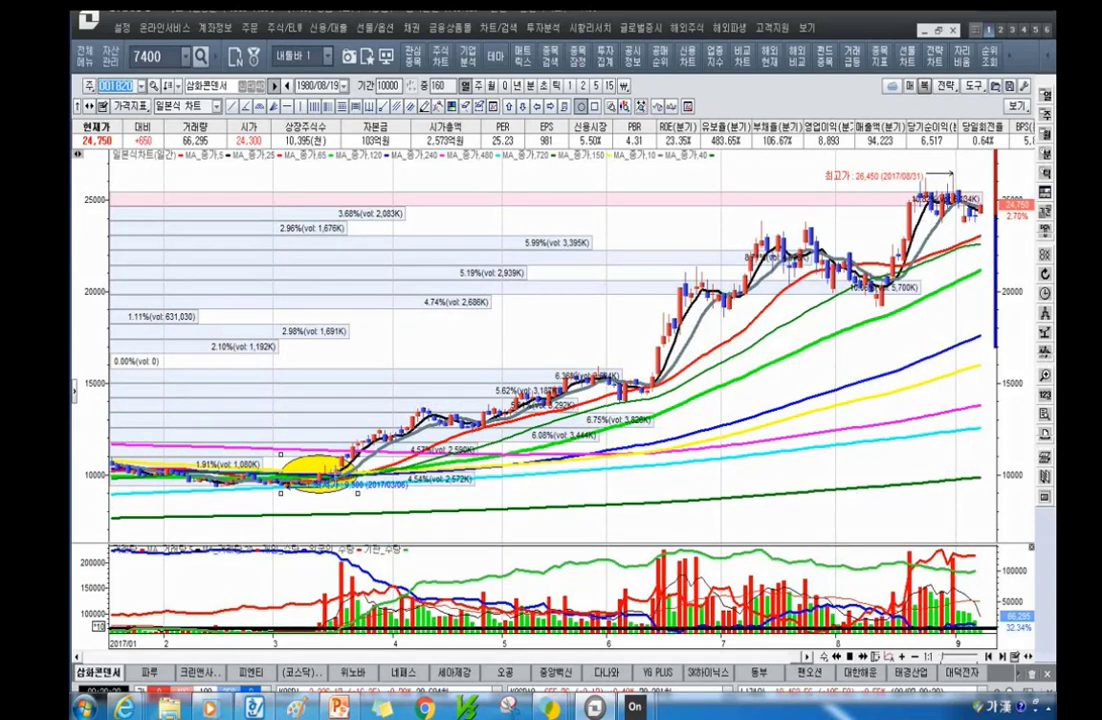
mouse_move(330, 476)
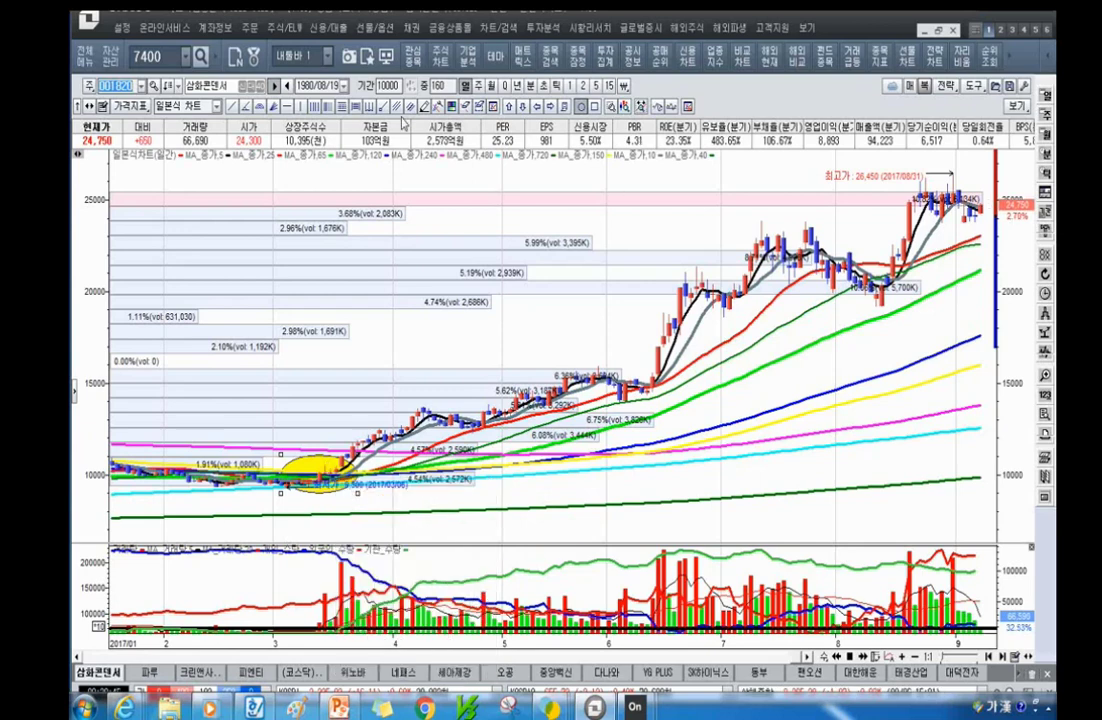
click(367, 107)
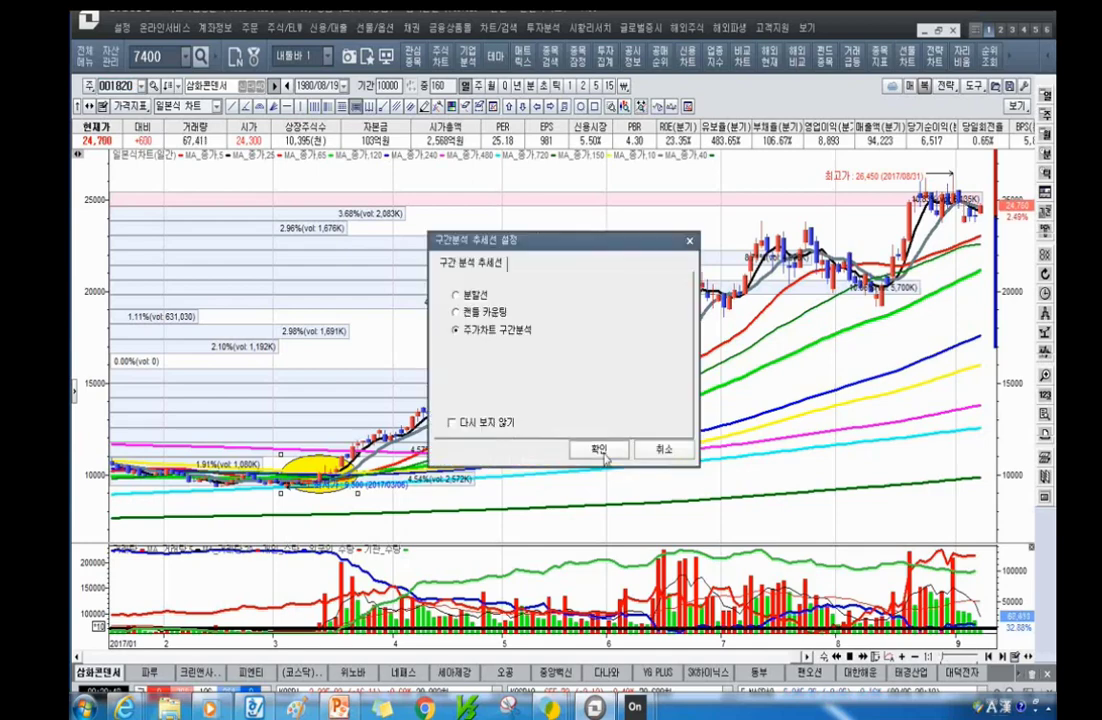
click(515, 390)
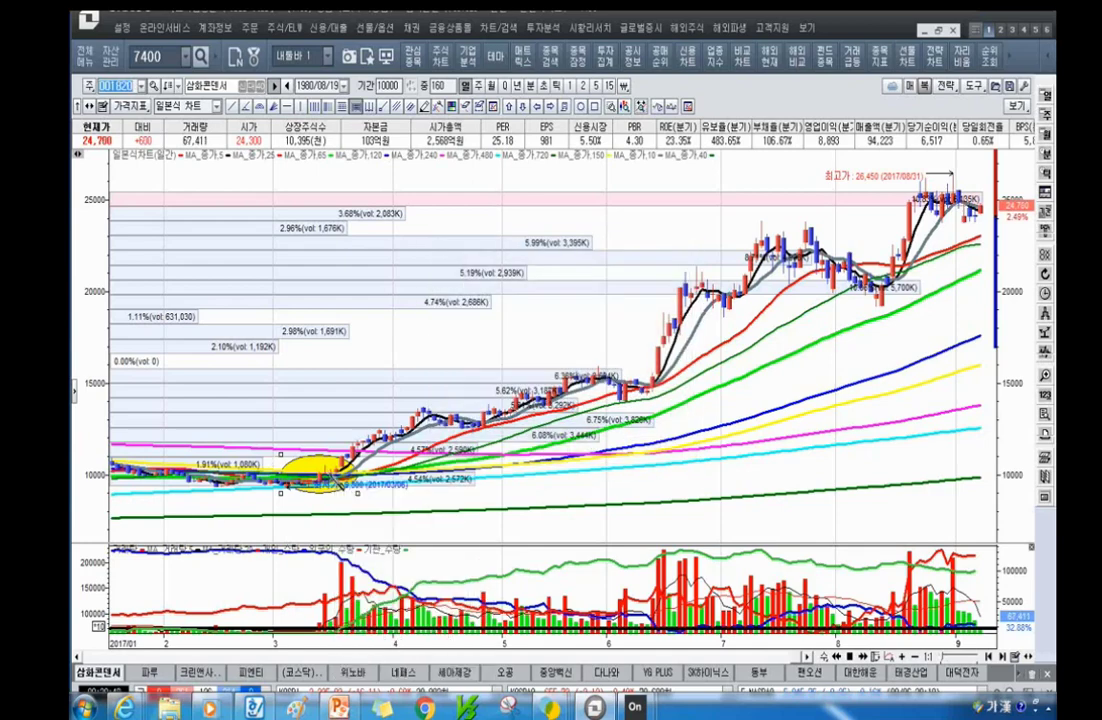
mouse_move(330, 400)
mouse_down()
mouse_move(840, 260)
mouse_move(850, 290)
mouse_move(990, 243)
mouse_move(980, 248)
mouse_up()
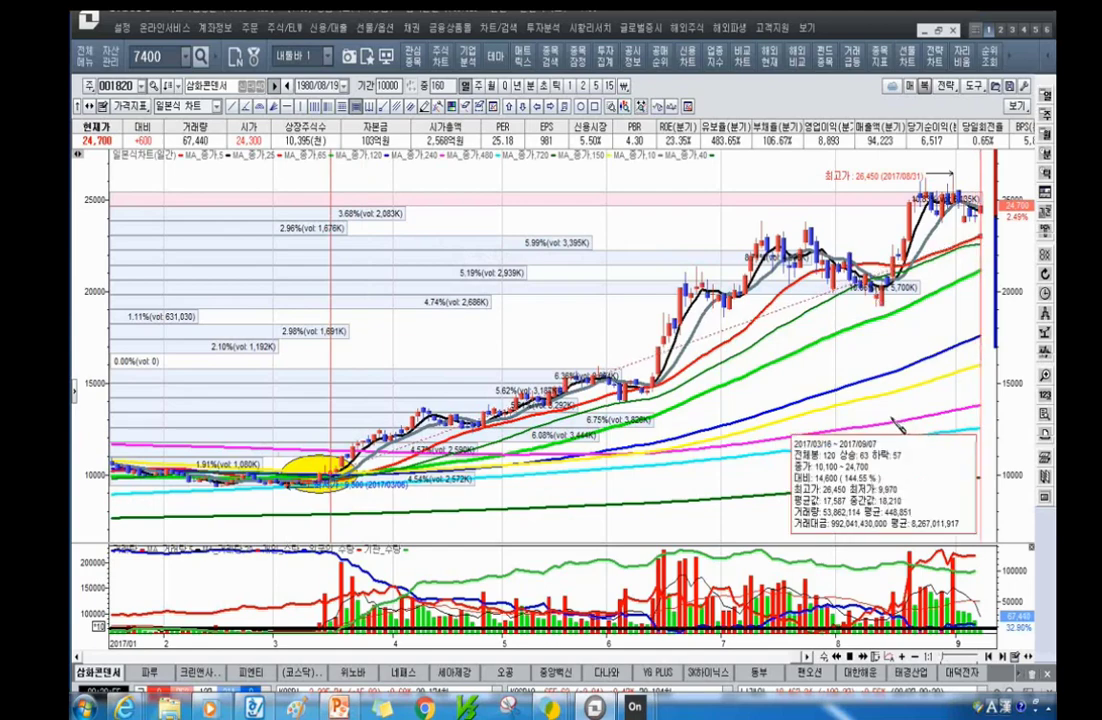
Review the chart over 443 days and switch to PowerPoint to show the stock holdings and returns table.
scroll(345, 285, down, 5)
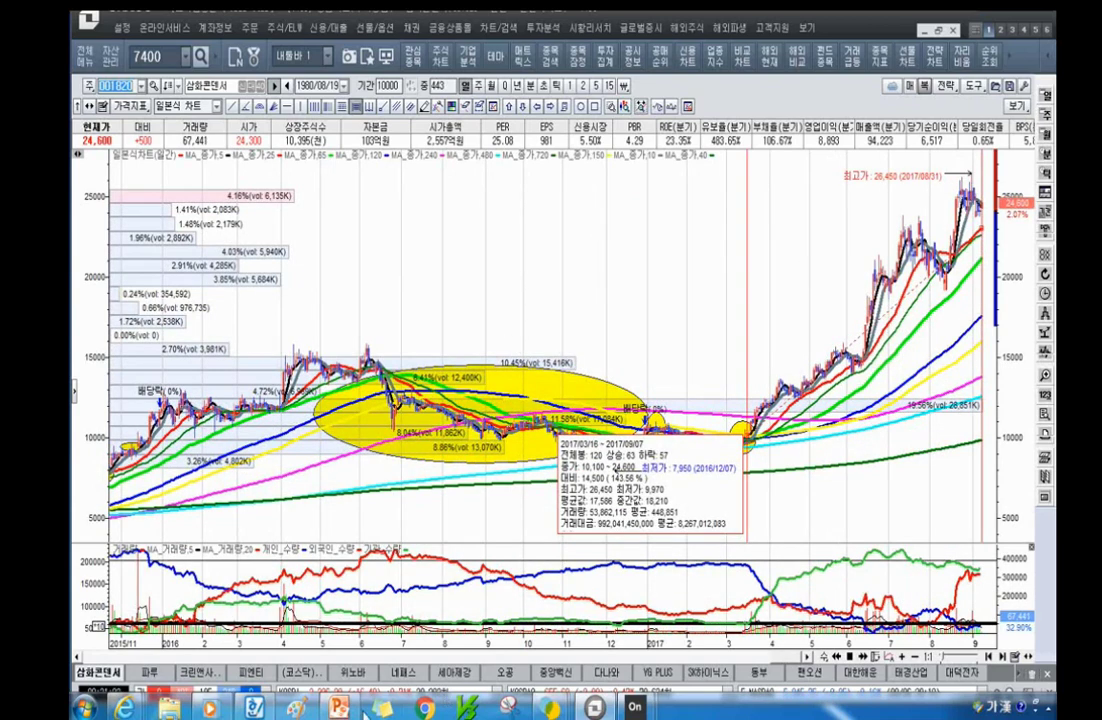
mouse_move(350, 710)
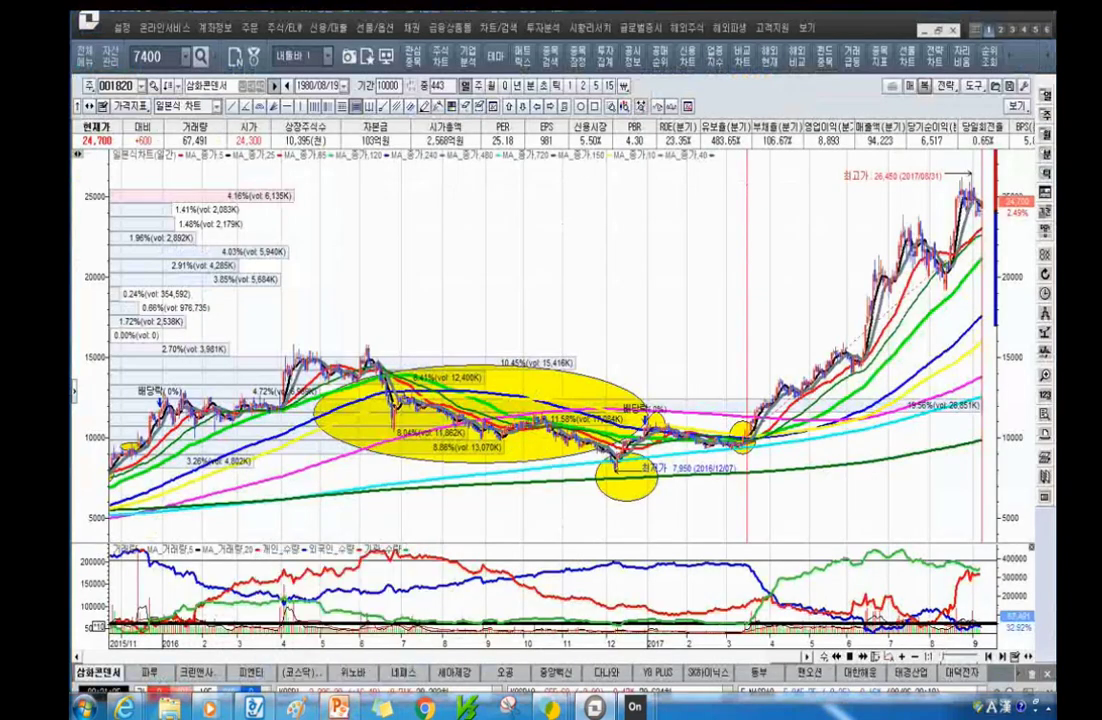
click(340, 708)
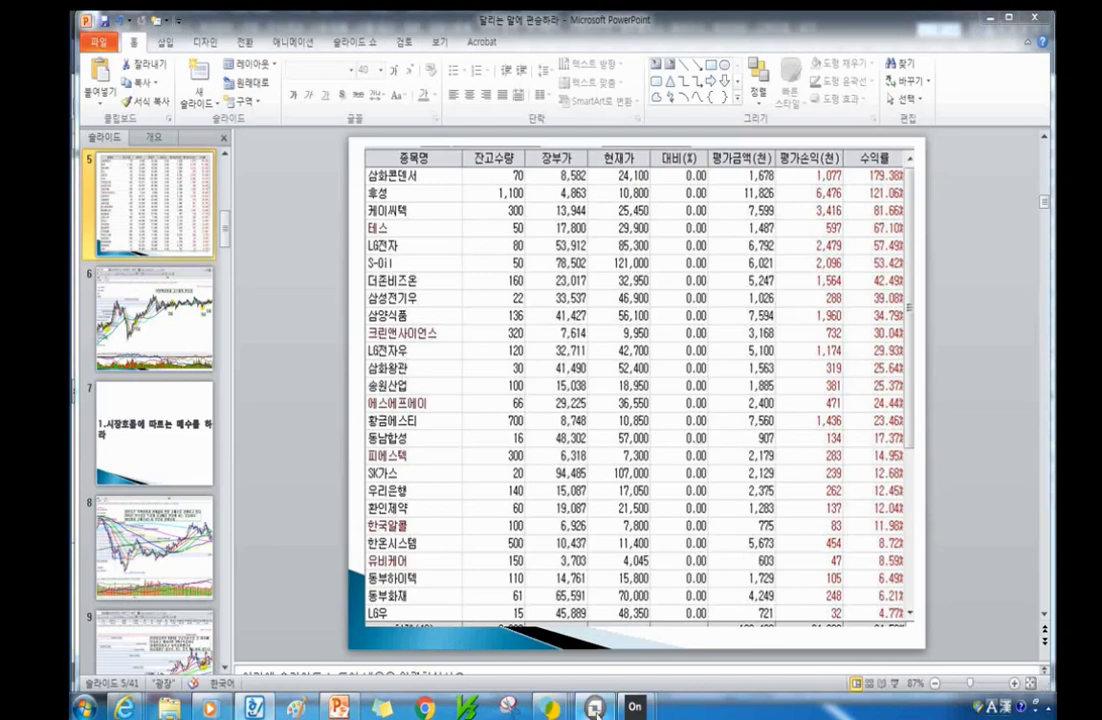
Return to the trading platform and, over 1230 days, draw a horizontal line across the 2016 peaks just above 15,000.
key(alt+Tab)
scroll(425, 316, down, 5)
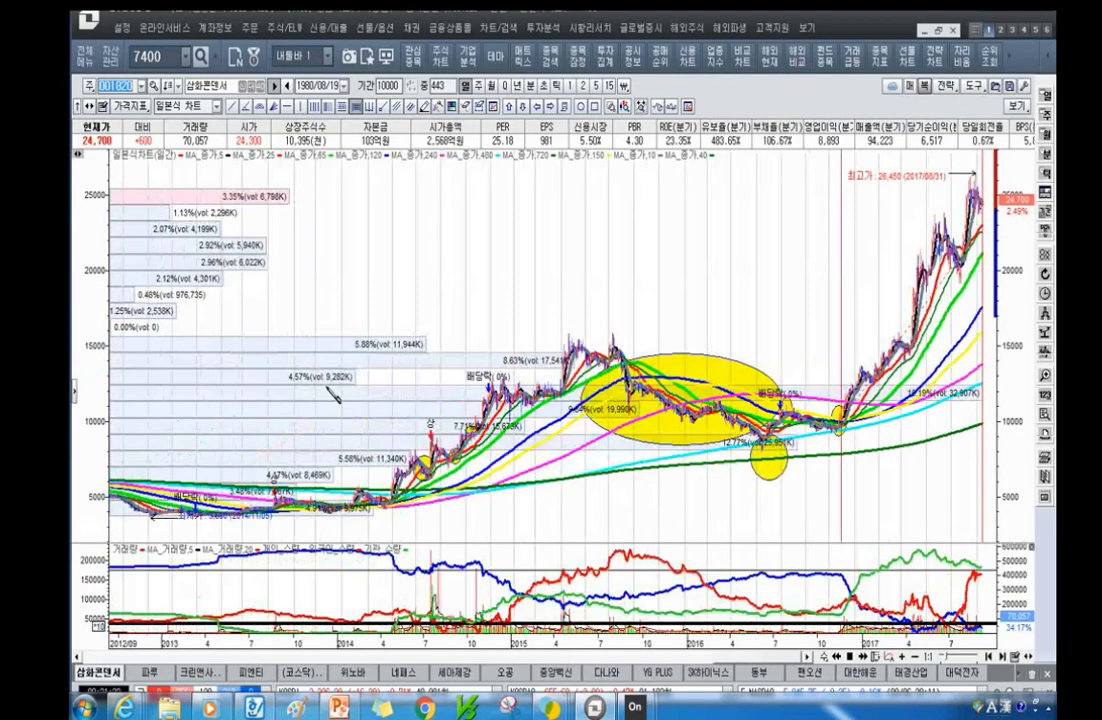
click(668, 308)
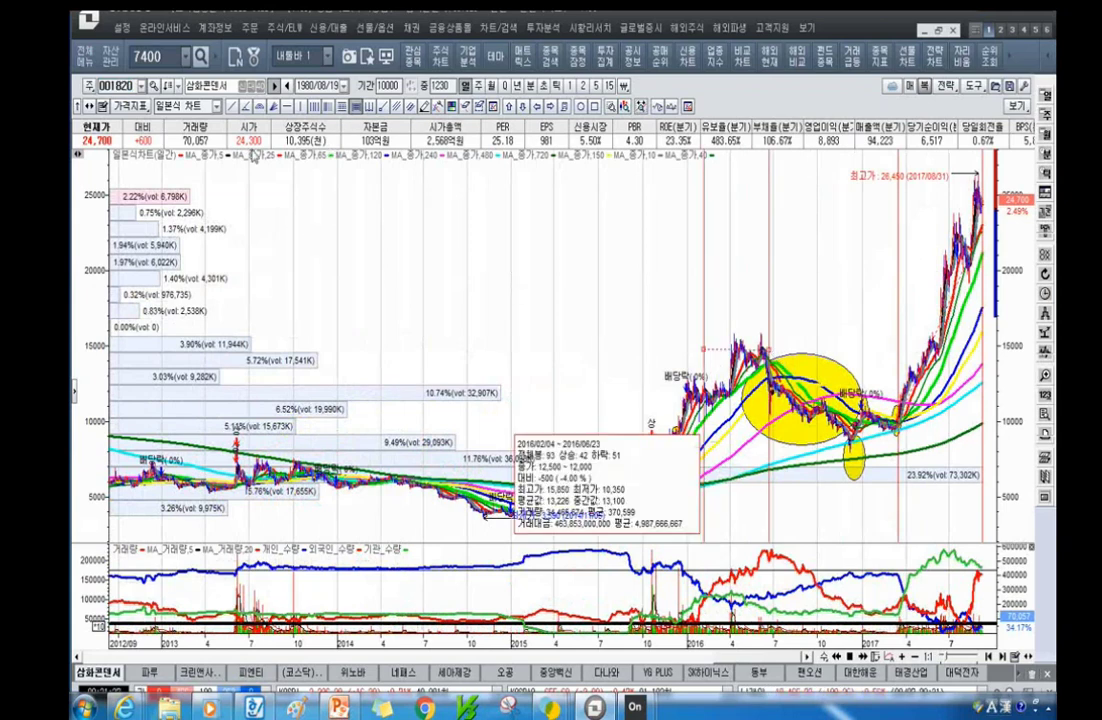
click(287, 106)
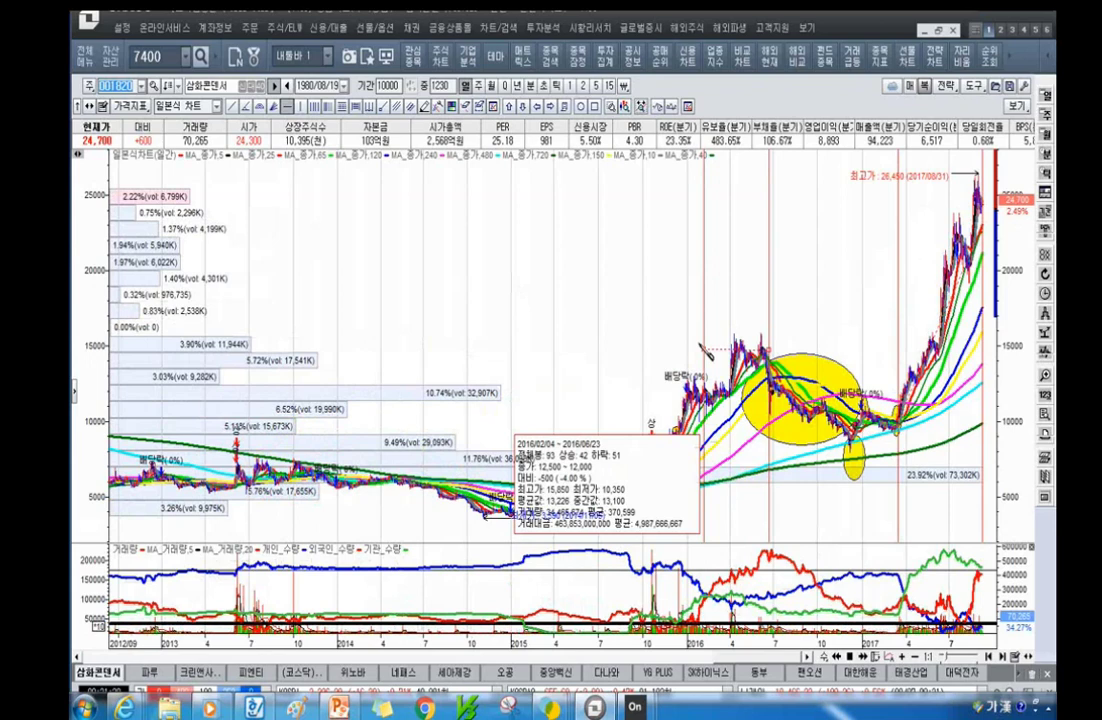
click(824, 341)
drag(824, 341, 824, 338)
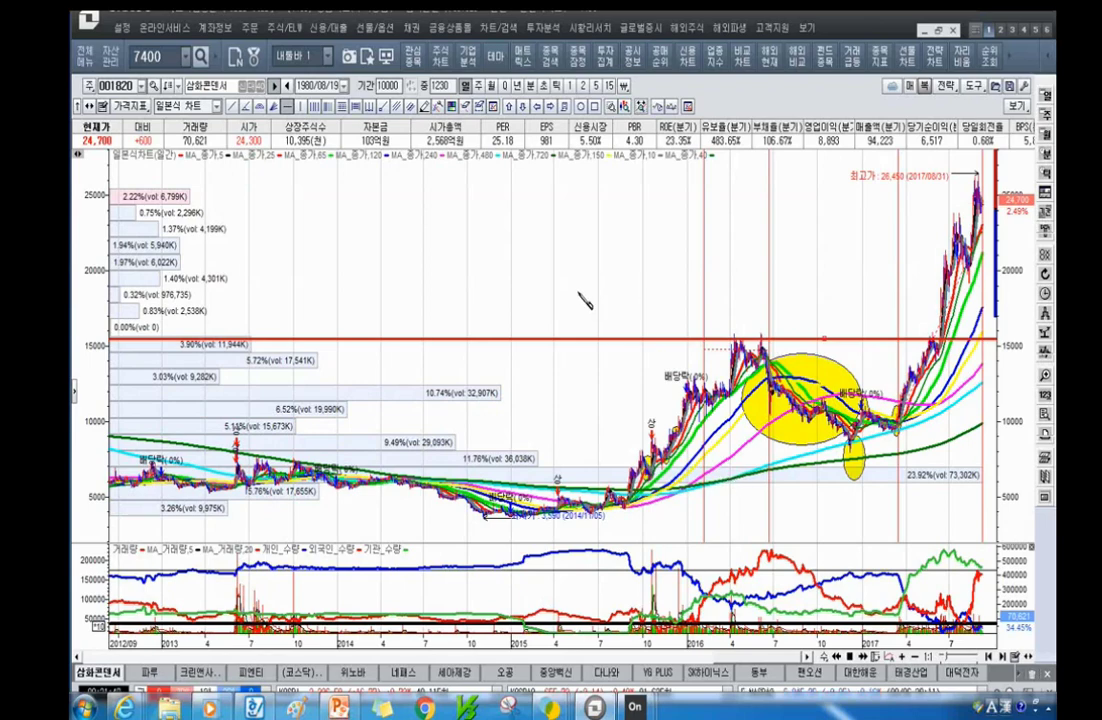
Compare the price line over 443 days with the PowerPoint holdings table, and return to the trading platform.
scroll(620, 311, up, 3)
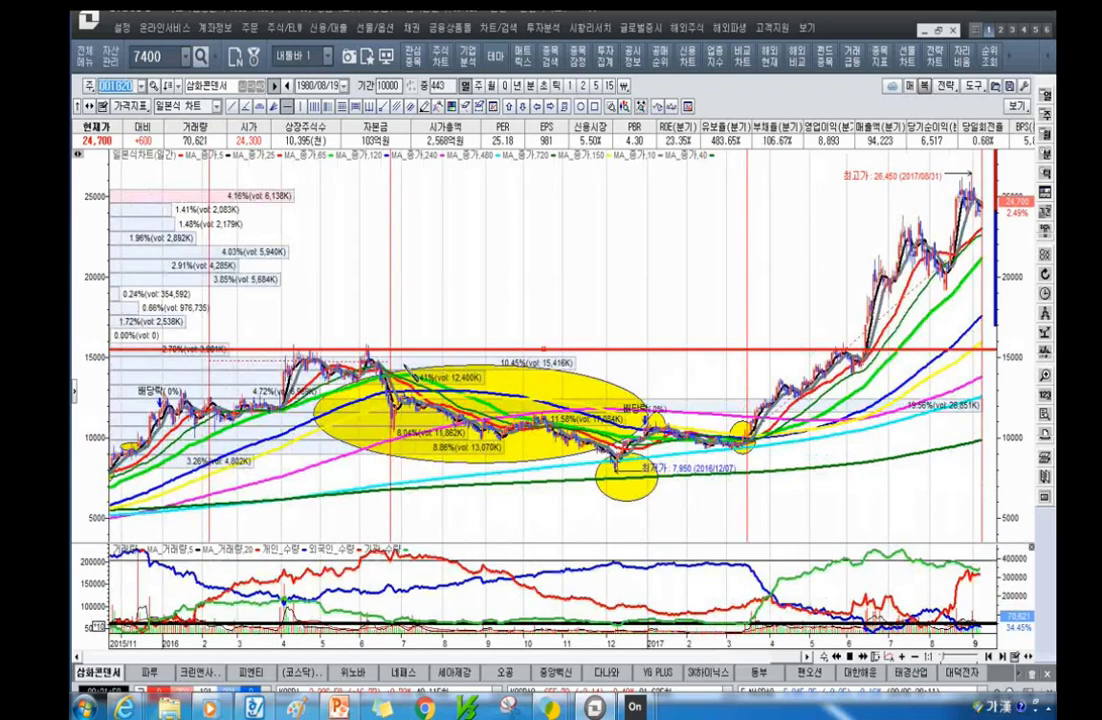
mouse_move(626, 454)
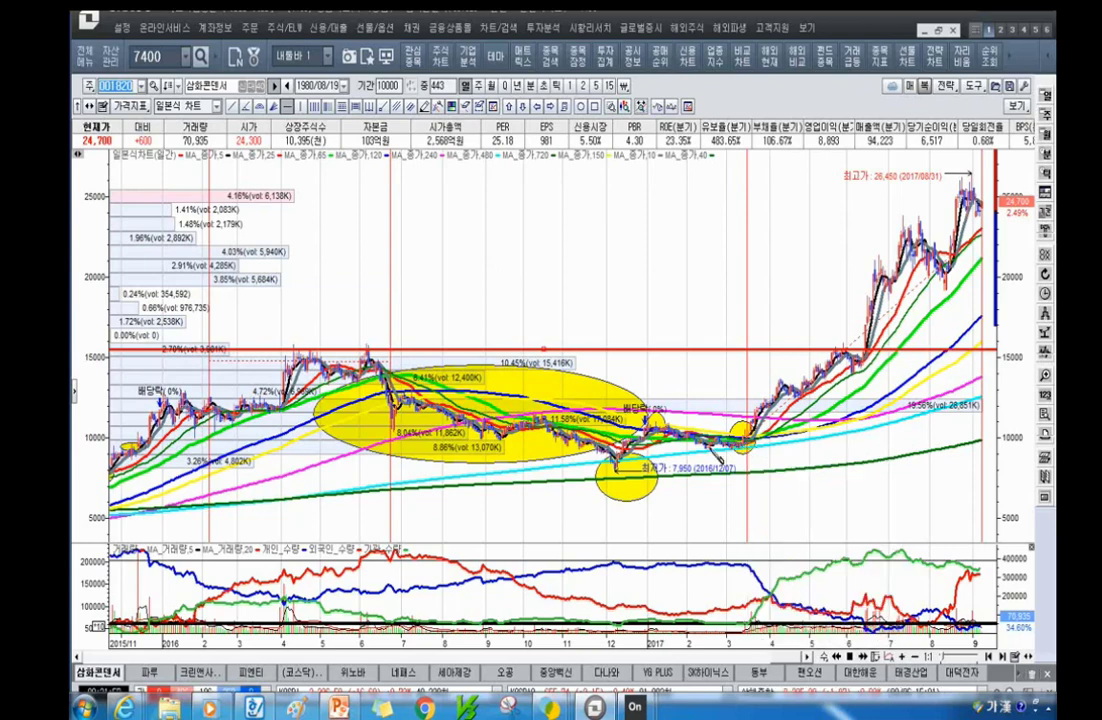
click(340, 708)
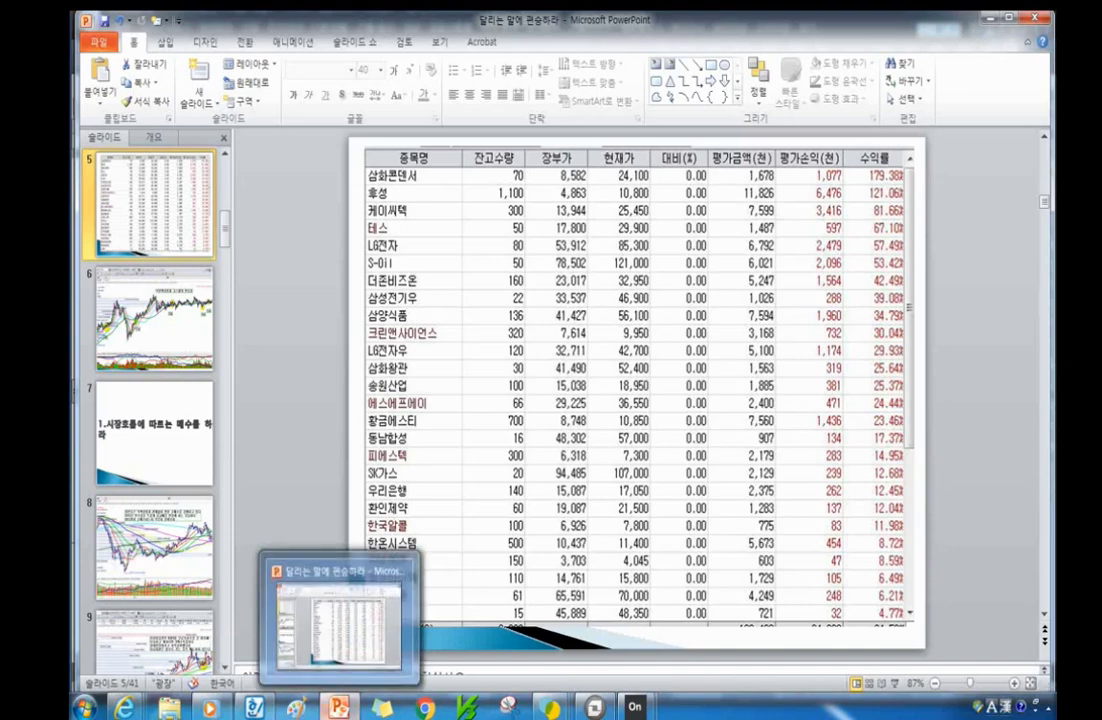
click(595, 708)
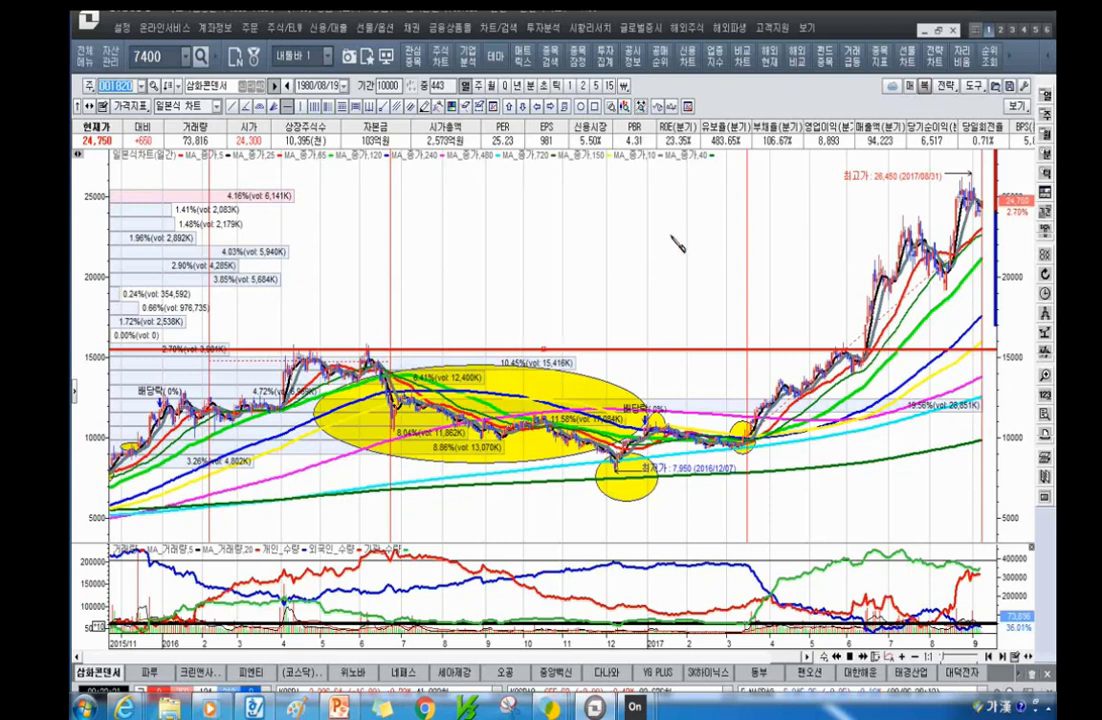
Load the 수성 chart with code 084180 and widen it to 738 days.
click(104, 87)
text(수성)
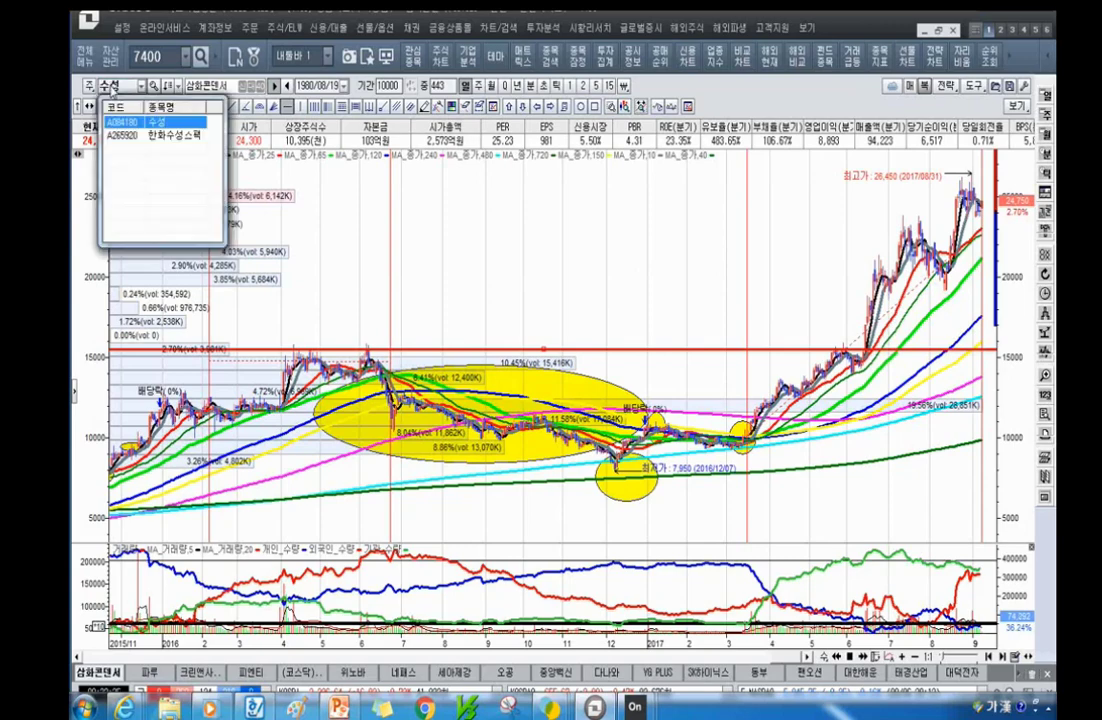
key(Return)
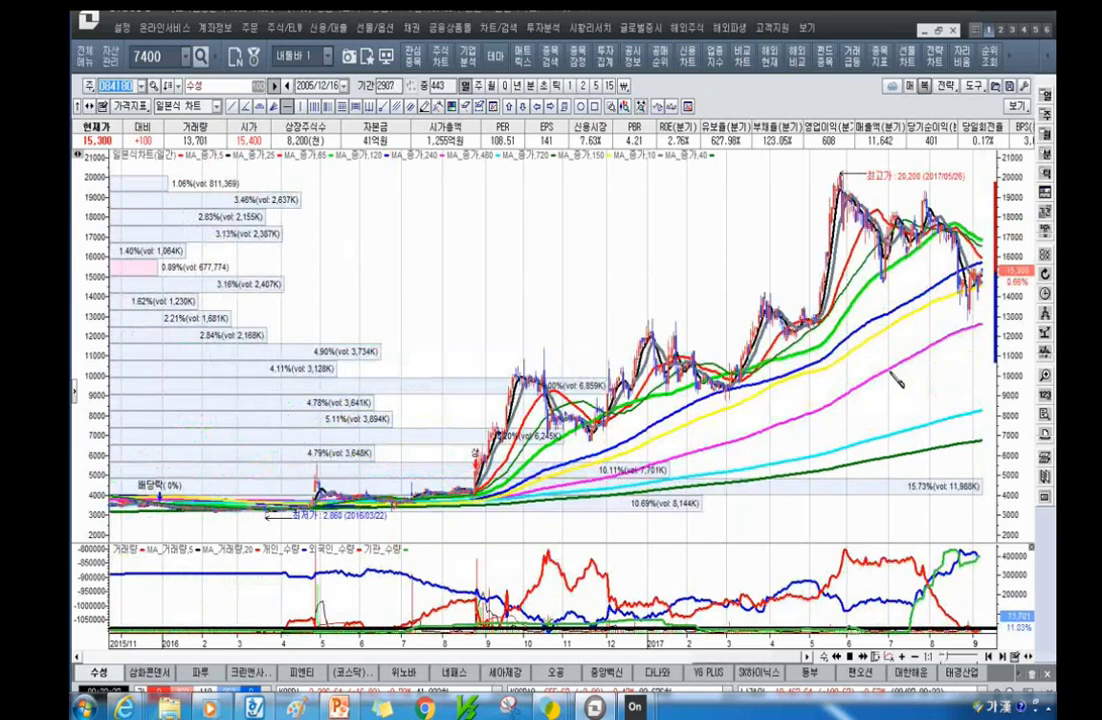
scroll(897, 380, down, 3)
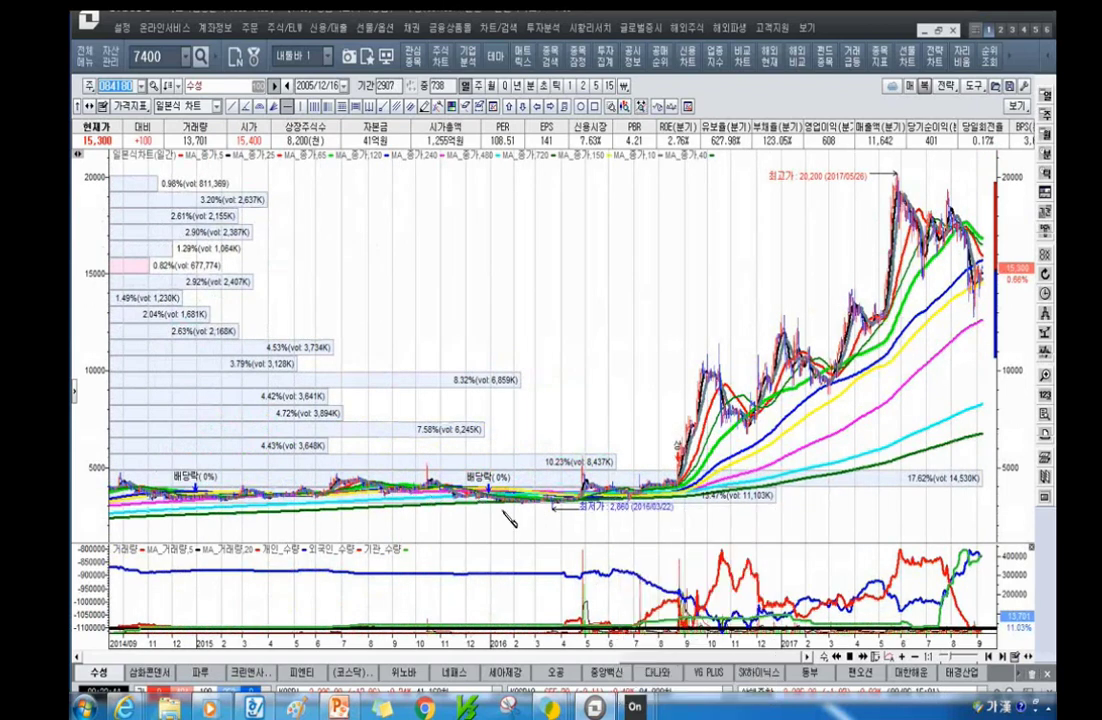
Apply the range analysis to the 수성 rise from 2016/04/07 to the peak on 2017/05/26.
mouse_move(652, 500)
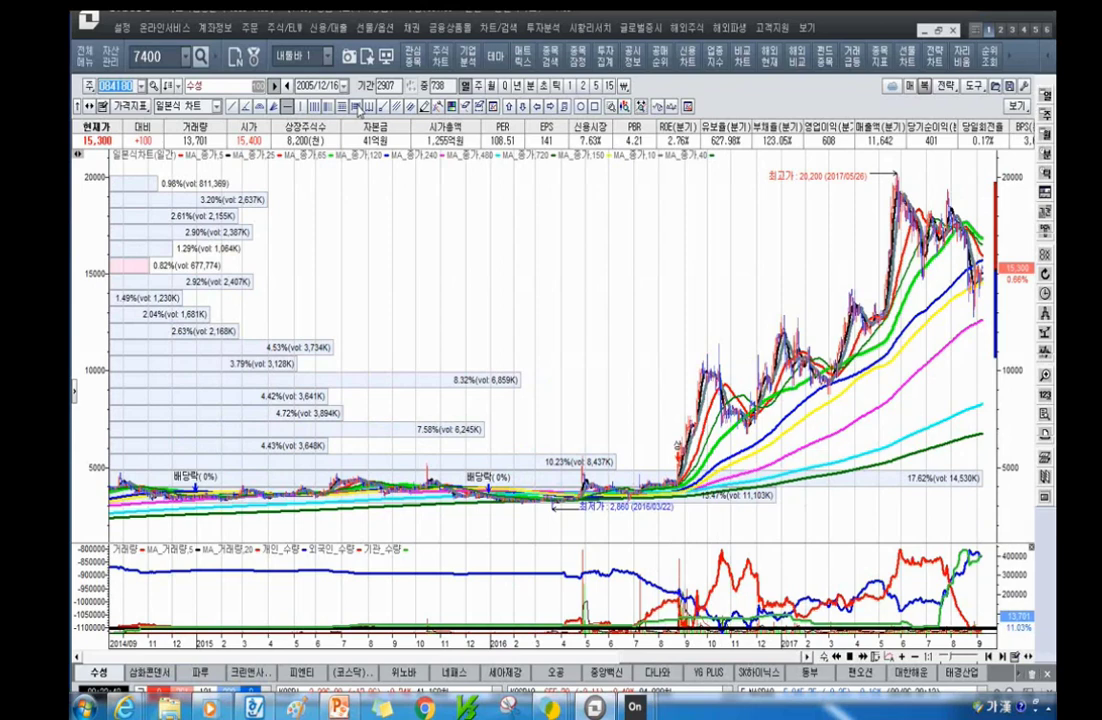
click(357, 107)
click(593, 448)
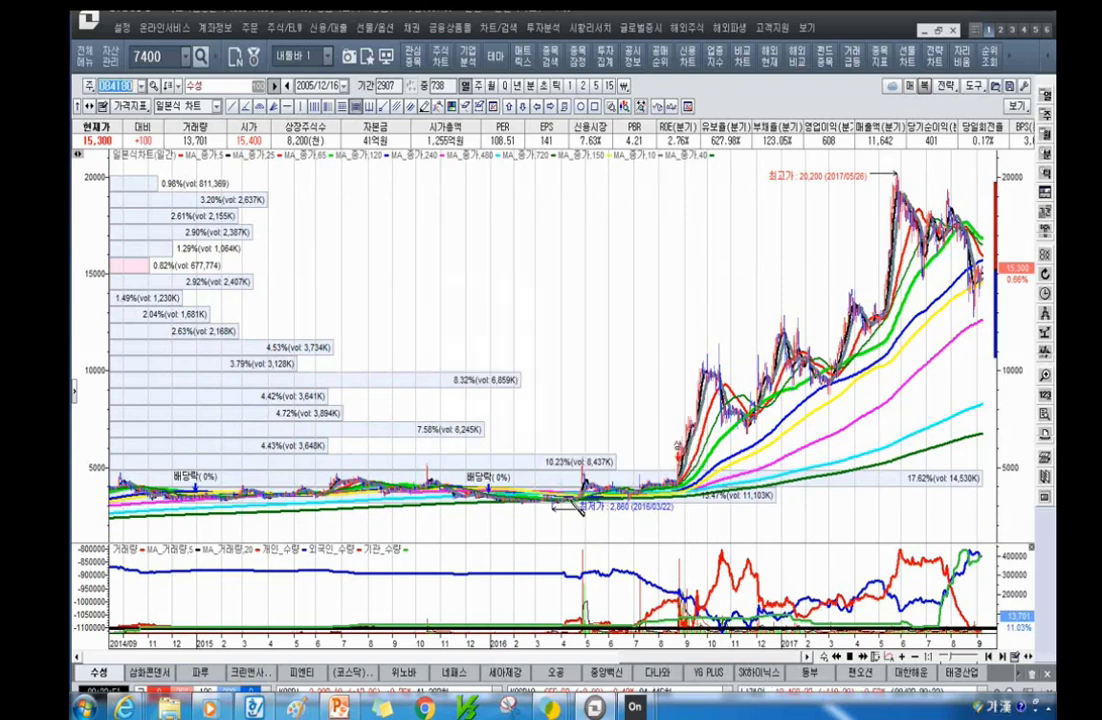
mouse_move(578, 505)
mouse_down()
mouse_move(770, 400)
mouse_move(775, 290)
mouse_move(898, 178)
mouse_up()
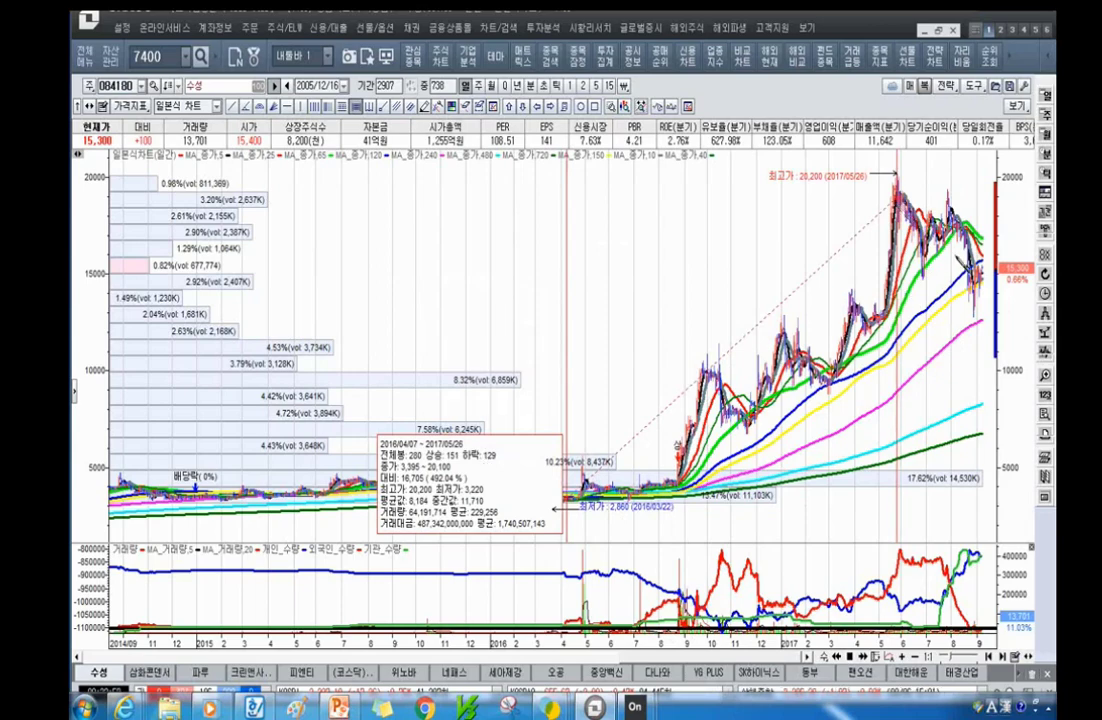
With the chart narrowed to 443 days, mark the August 2017 prices before the drop with a yellow ellipse.
scroll(598, 278, up, 3)
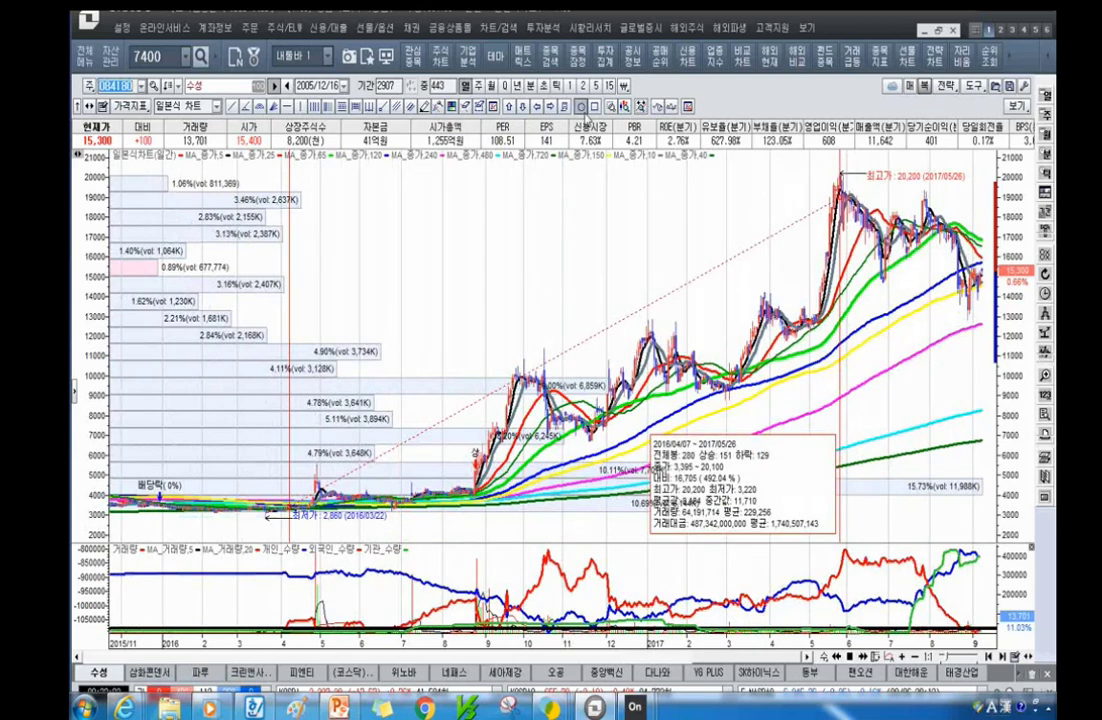
click(945, 222)
drag(945, 222, 960, 250)
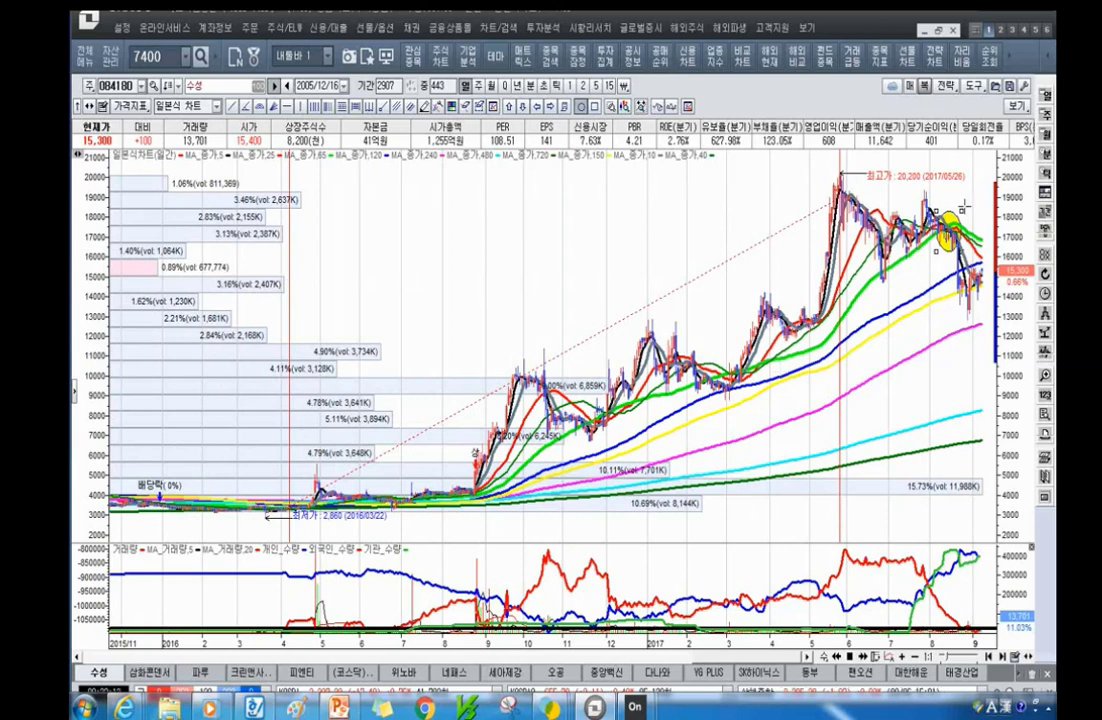
Mark the November 2016 low, the March 2017 low and the September 2016 rise on the 수성 chart with yellow ellipses.
click(893, 426)
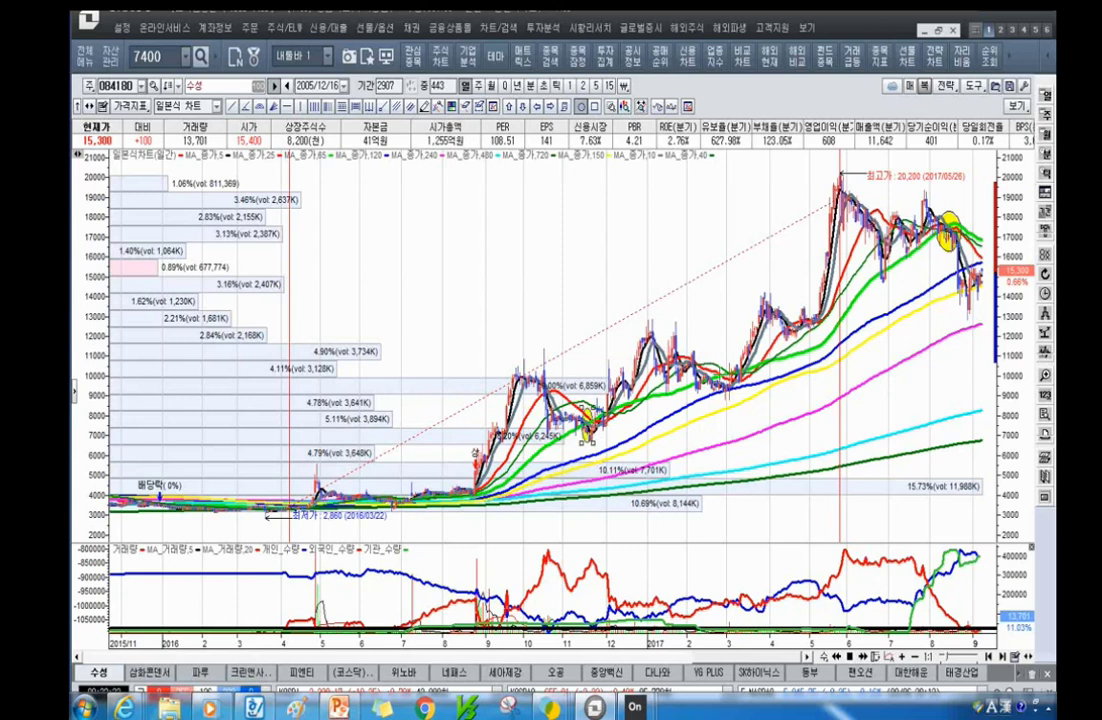
drag(719, 376, 755, 402)
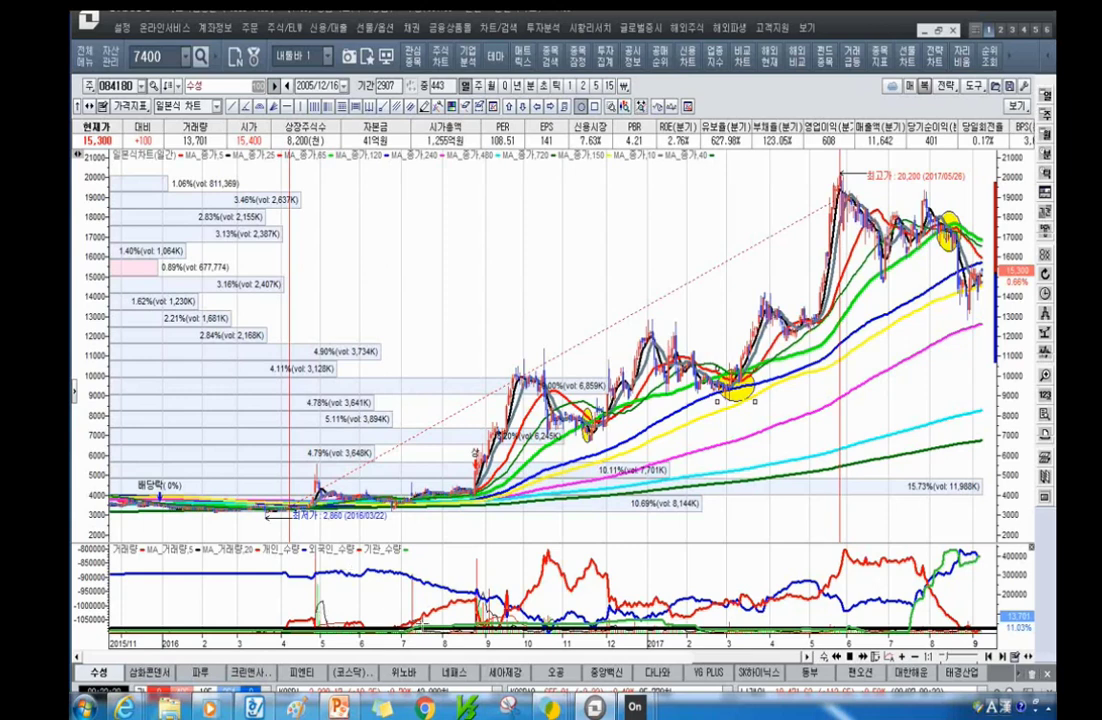
click(430, 345)
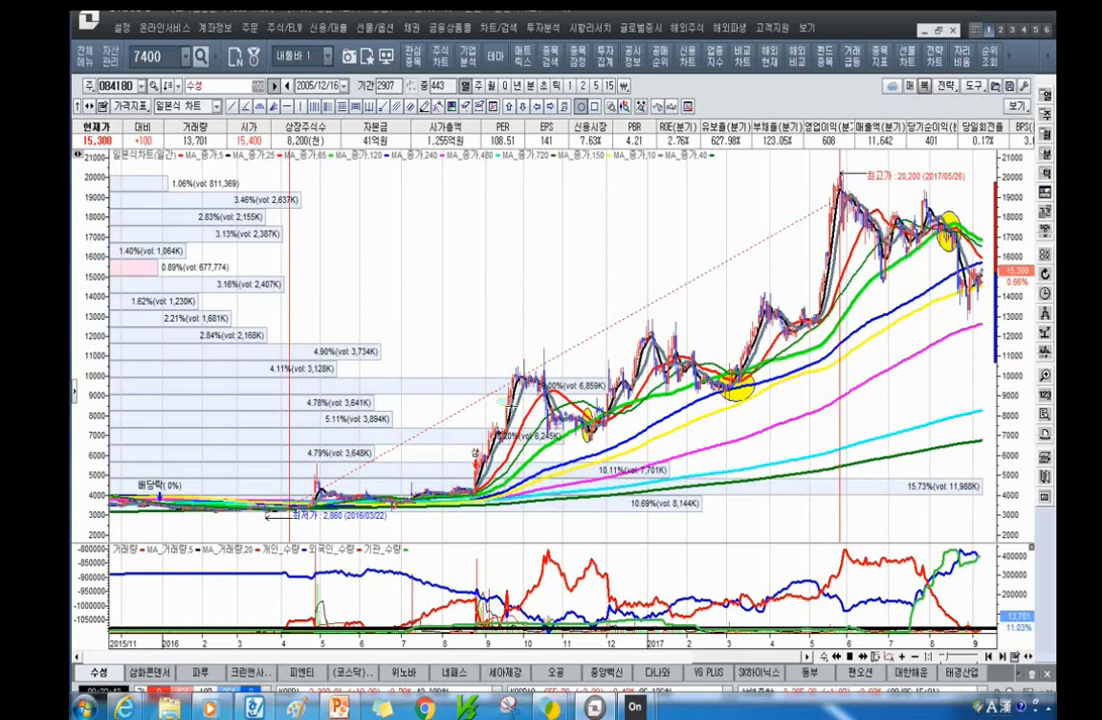
drag(497, 397, 511, 420)
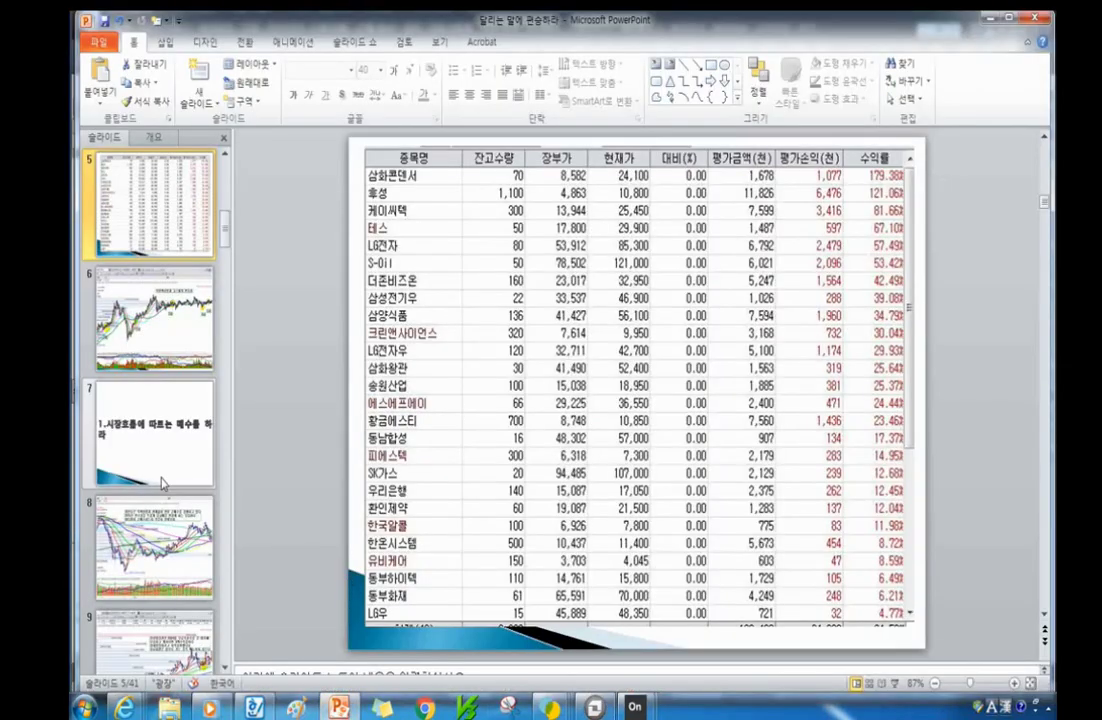
Show slide 7 on buying with the market flow and the slide 8 index chart in PowerPoint, and return to the trading platform.
click(160, 480)
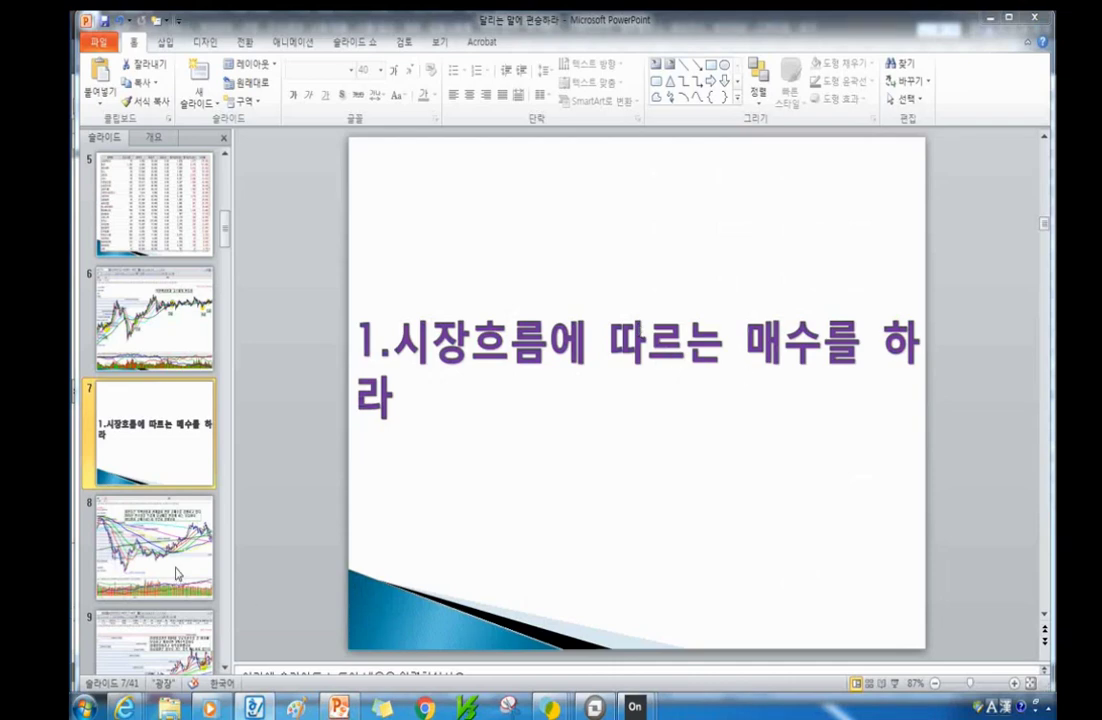
scroll(567, 464, down, 1)
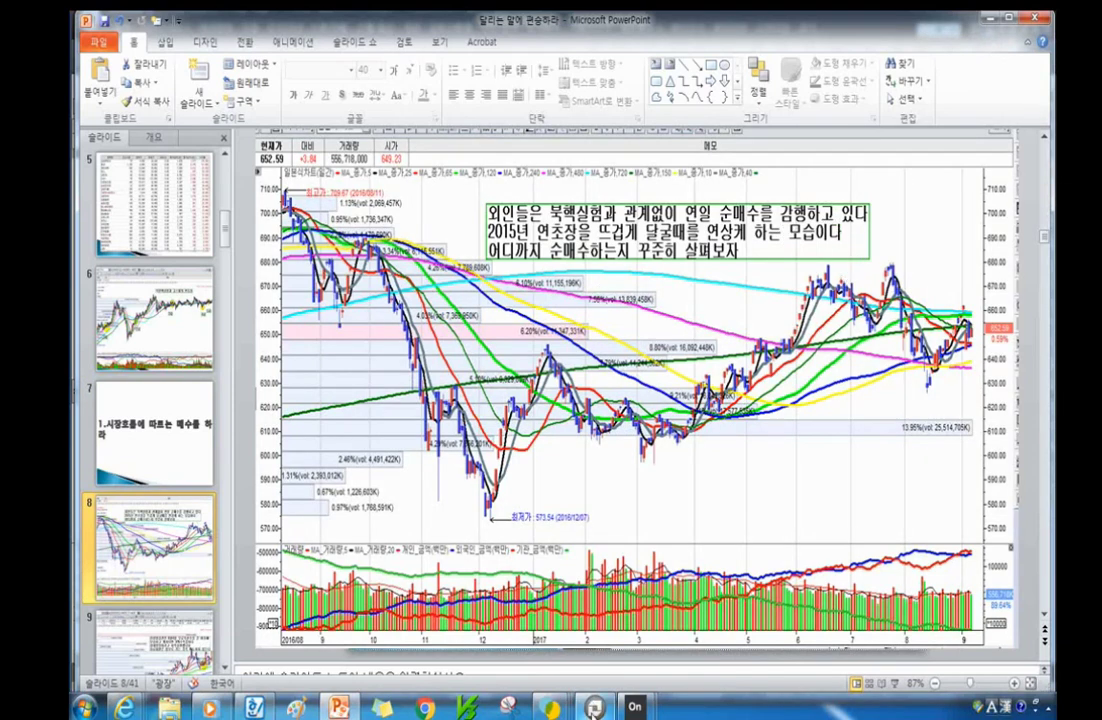
mouse_move(595, 708)
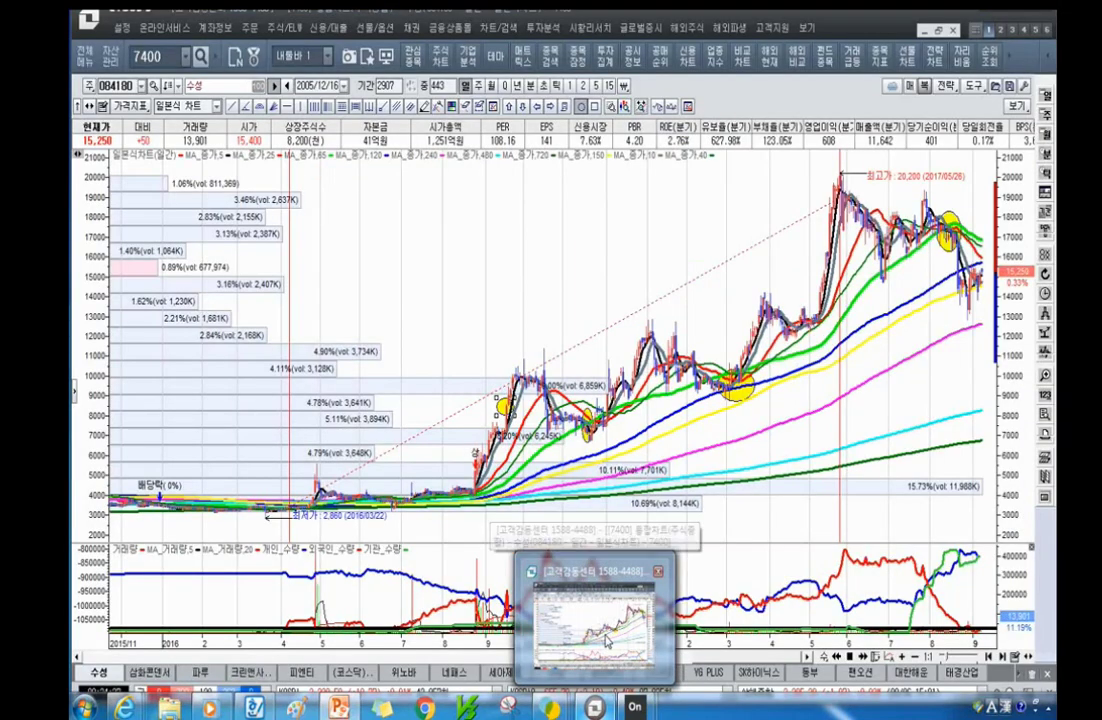
click(605, 640)
Load the KOSDAQ composite index chart with code 201 and widen it to 1230 days.
click(117, 86)
text(201)
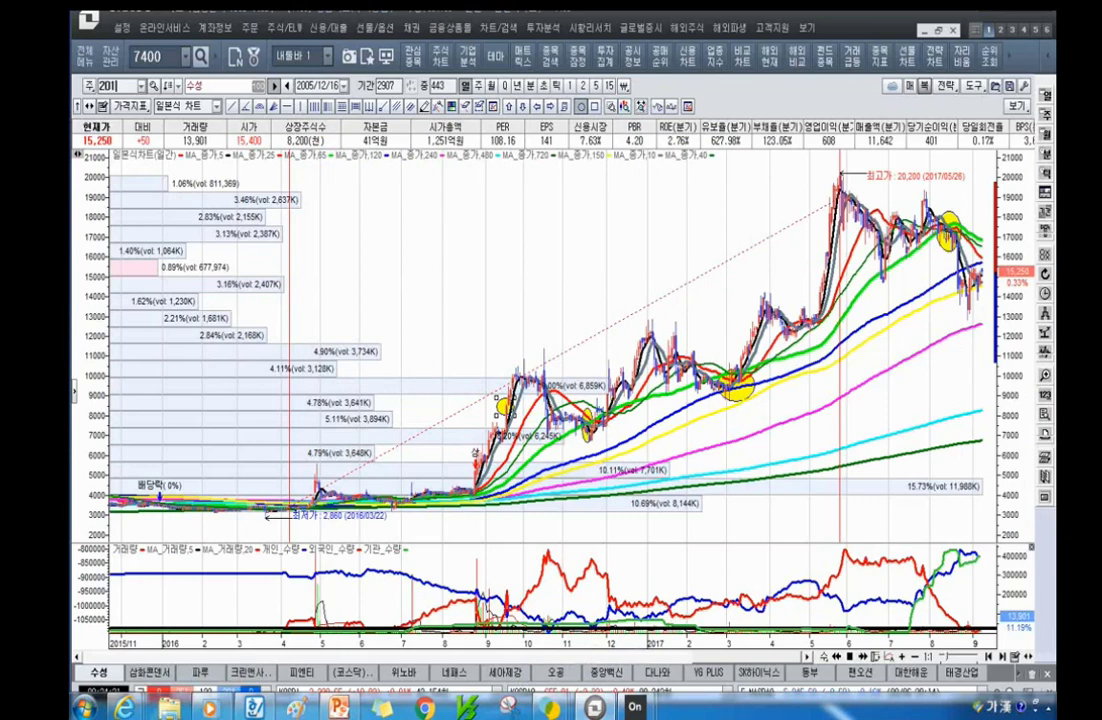
key(Return)
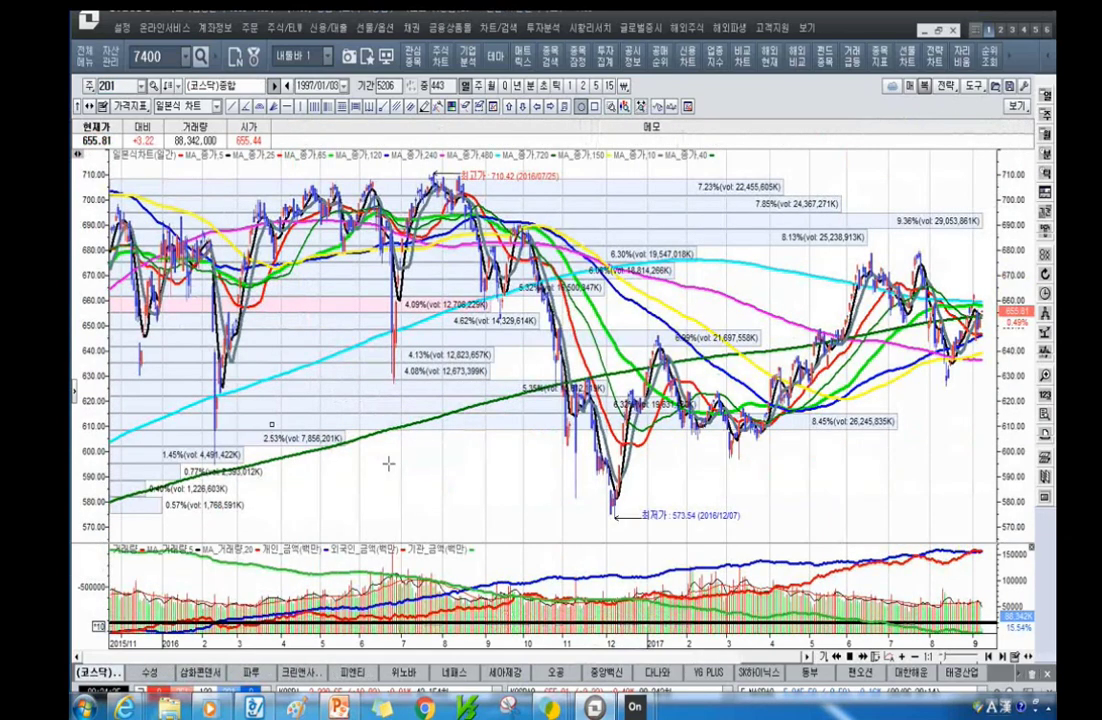
scroll(388, 463, down, 5)
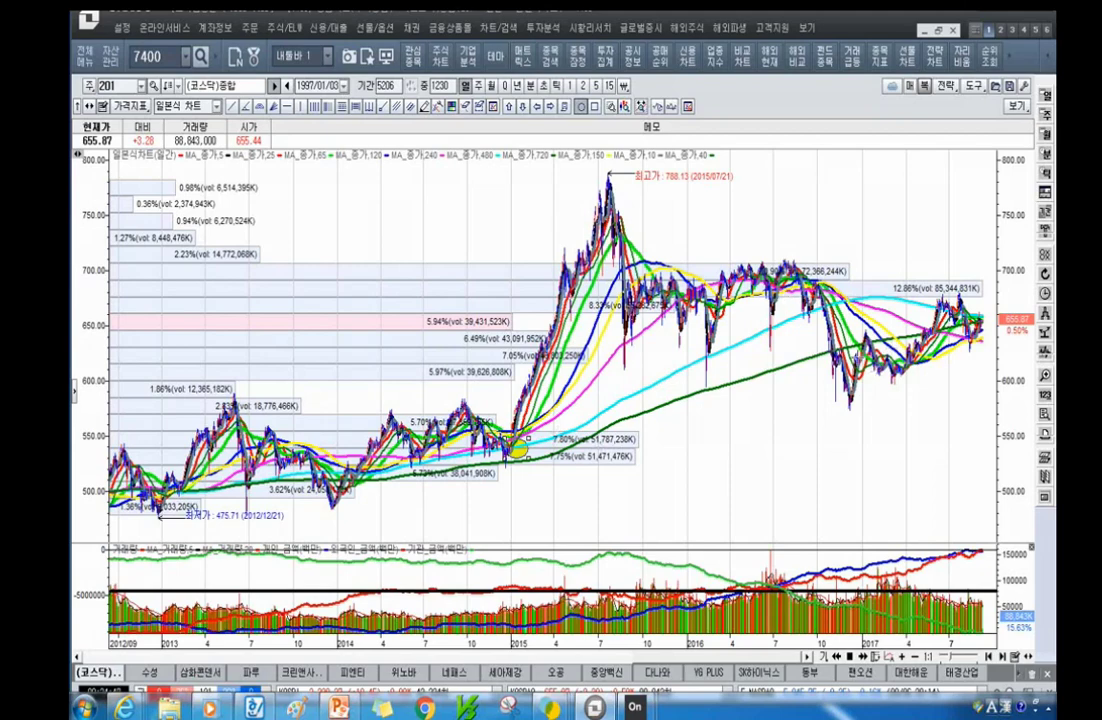
Mark the April 2015 high and the climb to the 2015/07/21 peak on the KOSDAQ chart with yellow ellipses.
mouse_move(818, 362)
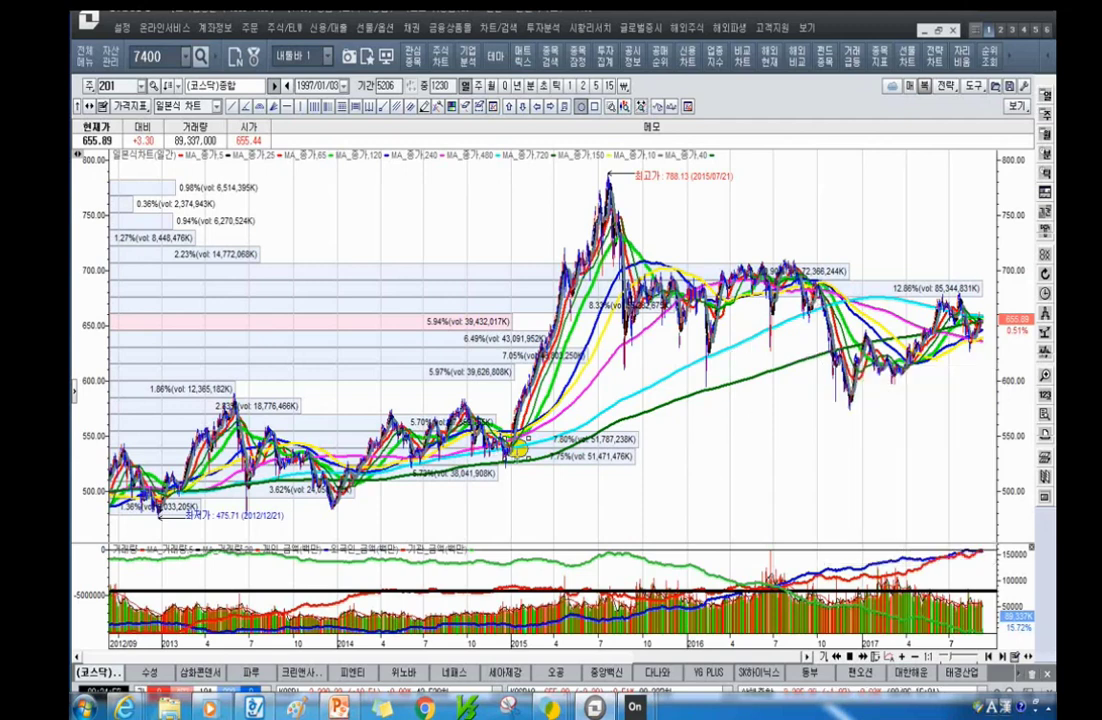
mouse_move(516, 450)
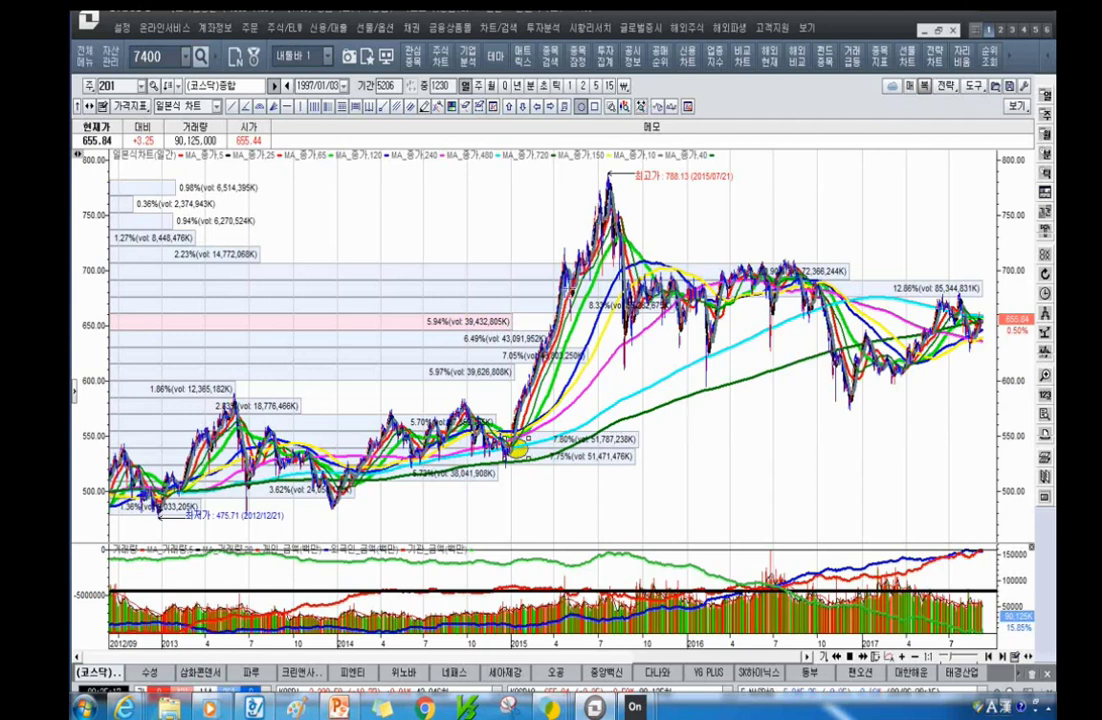
drag(548, 266, 584, 312)
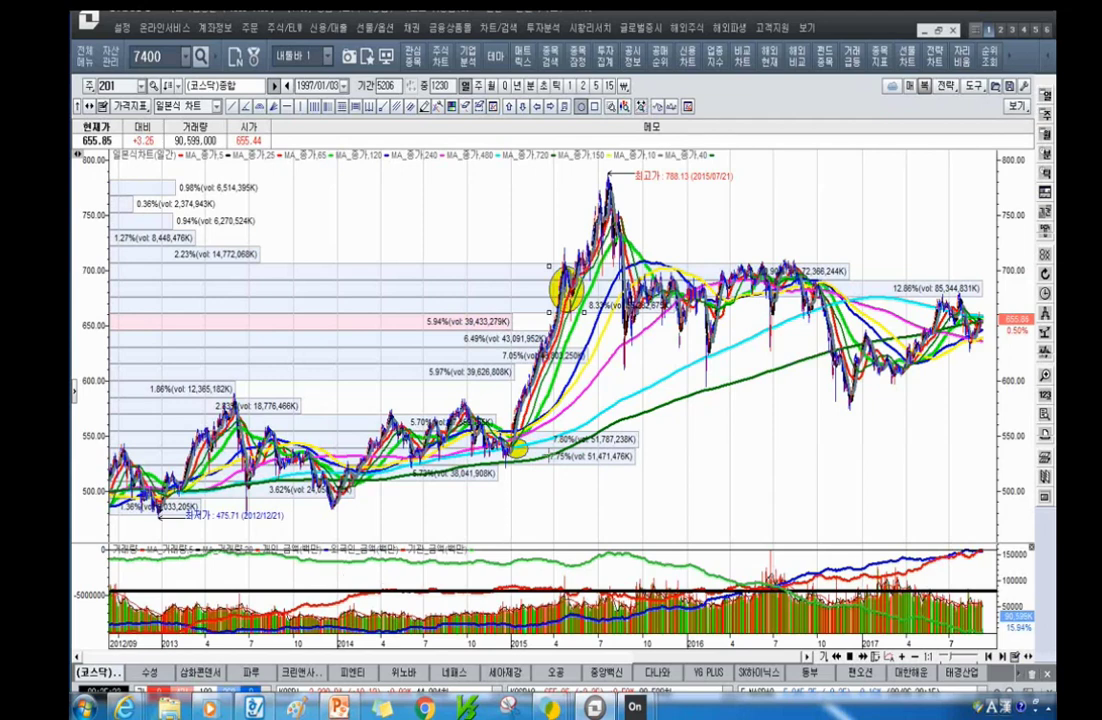
click(612, 173)
drag(610, 166, 575, 290)
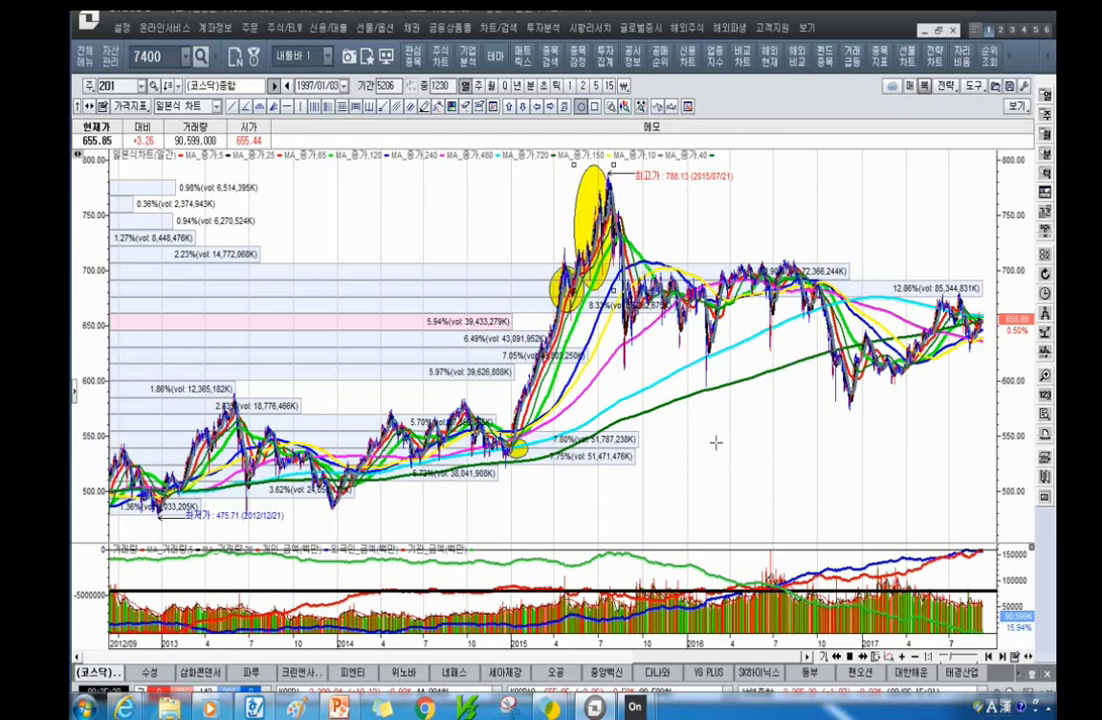
With the chart at 738 days, mark the mid-2016 plunge and its low with two yellow ellipses.
scroll(708, 467, up, 5)
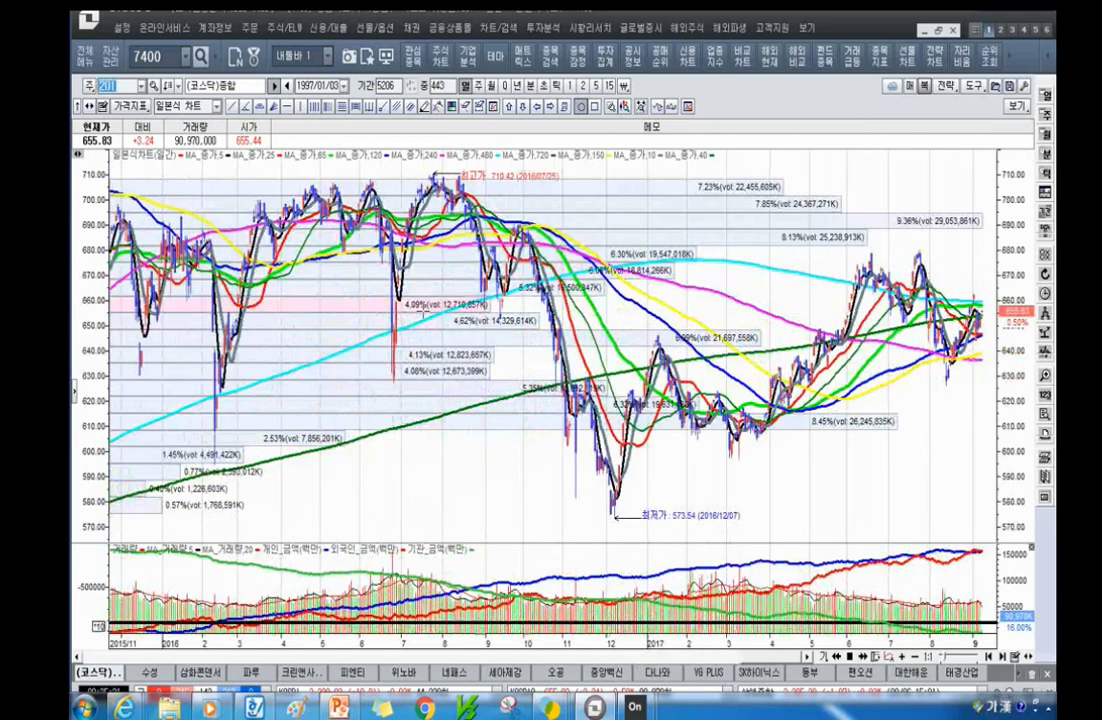
scroll(526, 524, down, 3)
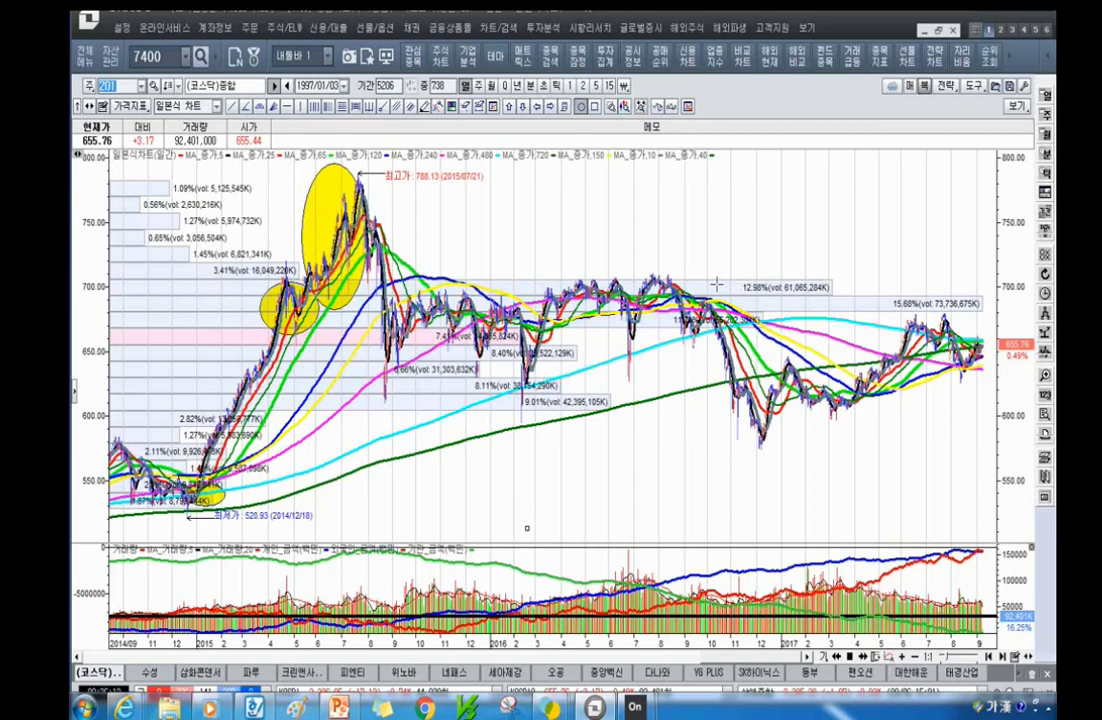
mouse_move(728, 345)
click(642, 330)
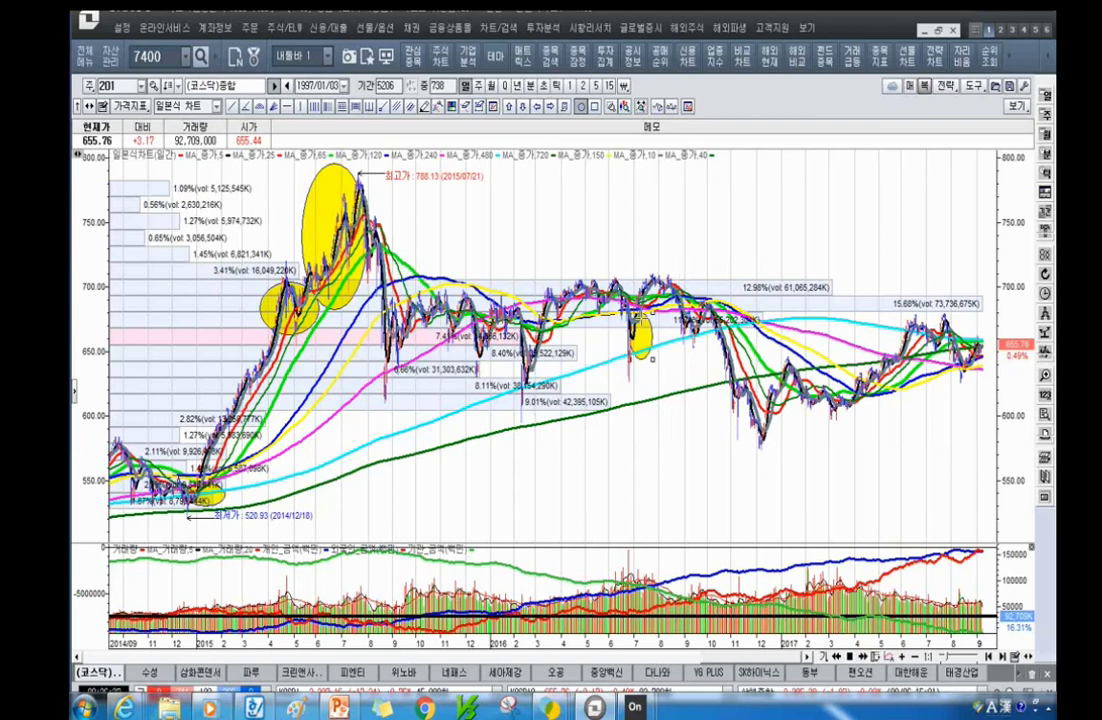
mouse_move(638, 358)
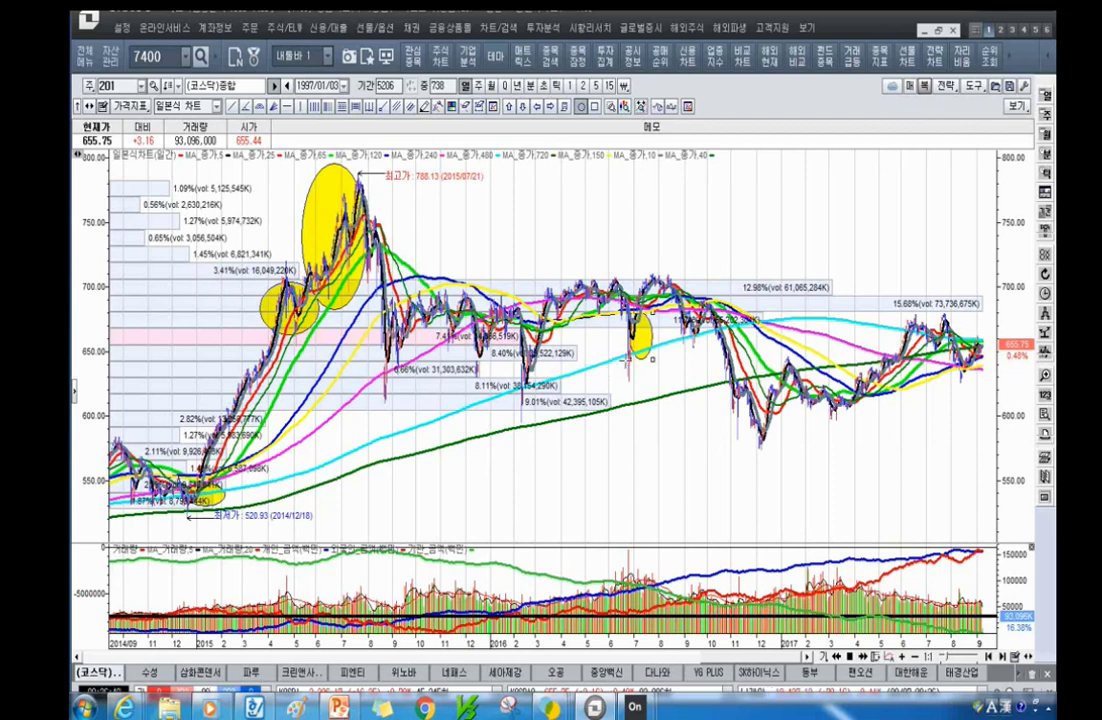
drag(648, 357, 624, 377)
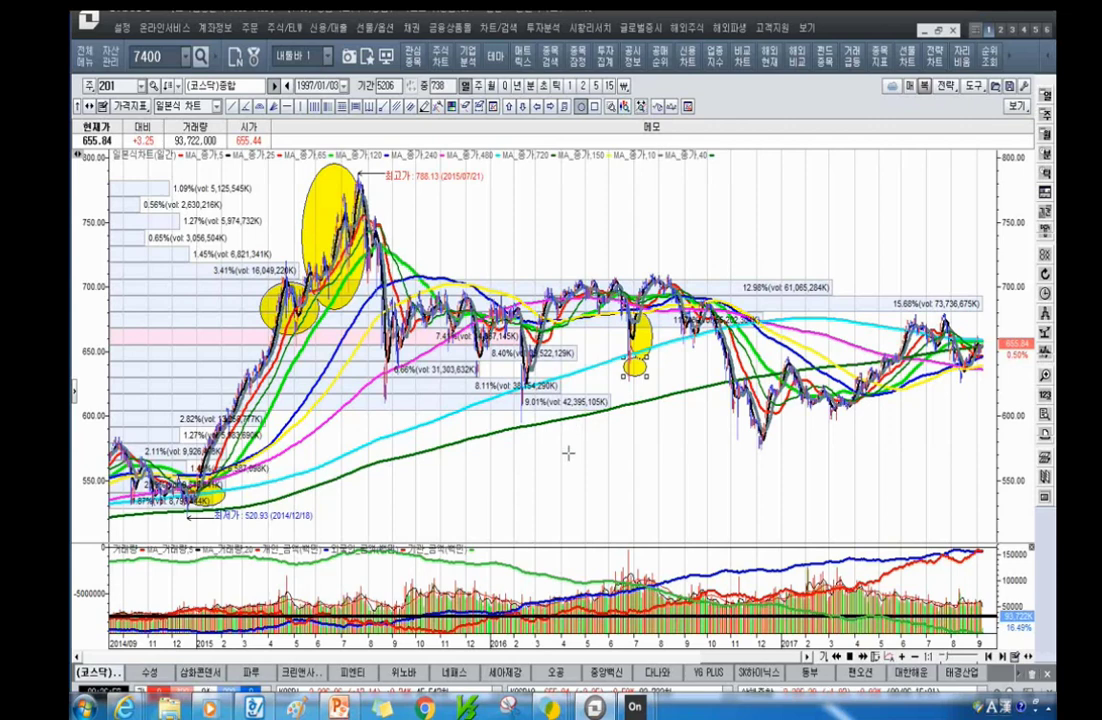
Load the 우리은행 chart by name and widen it to 693 days.
click(125, 87)
text(우리)
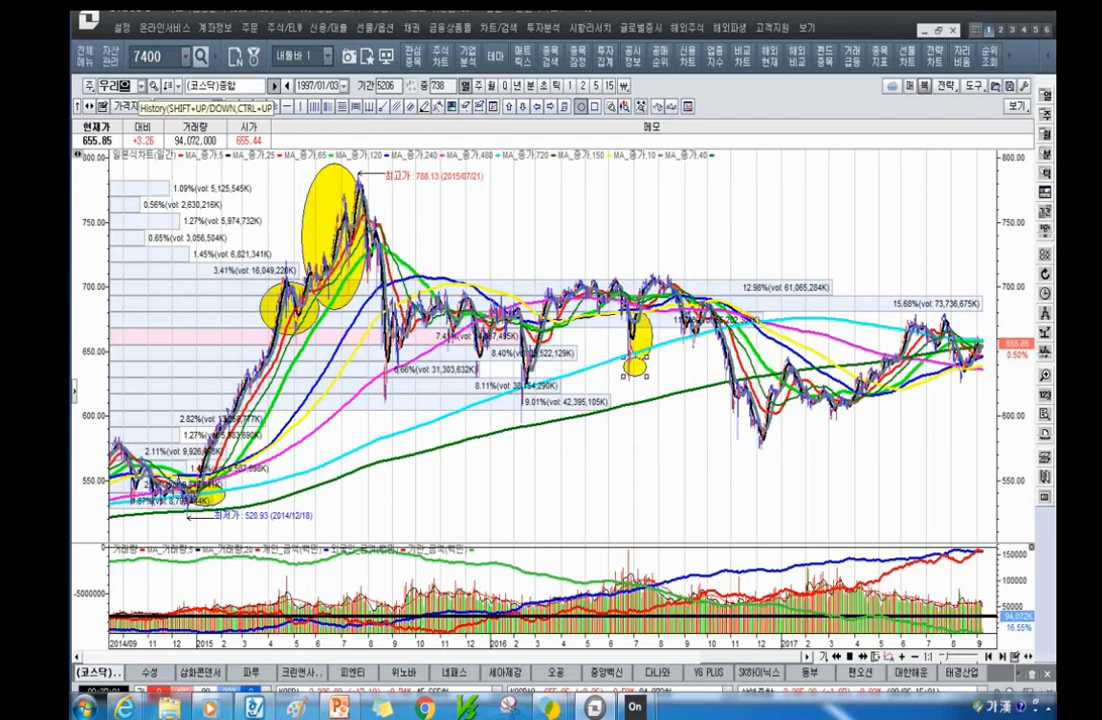
text(볼행)
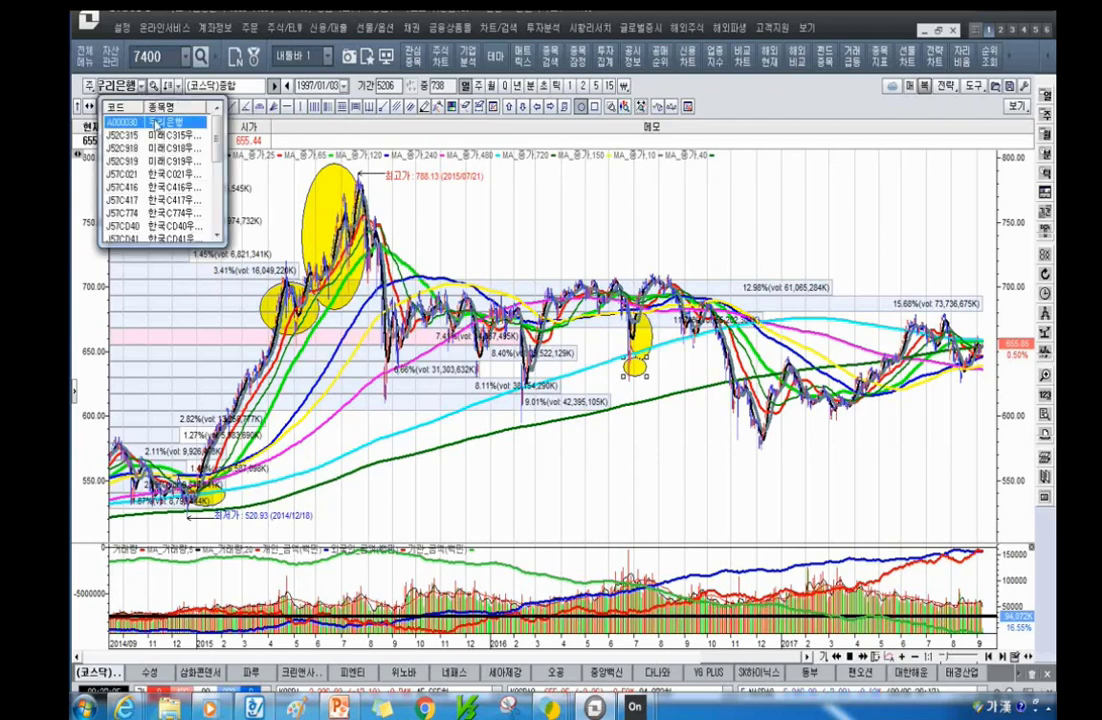
click(155, 122)
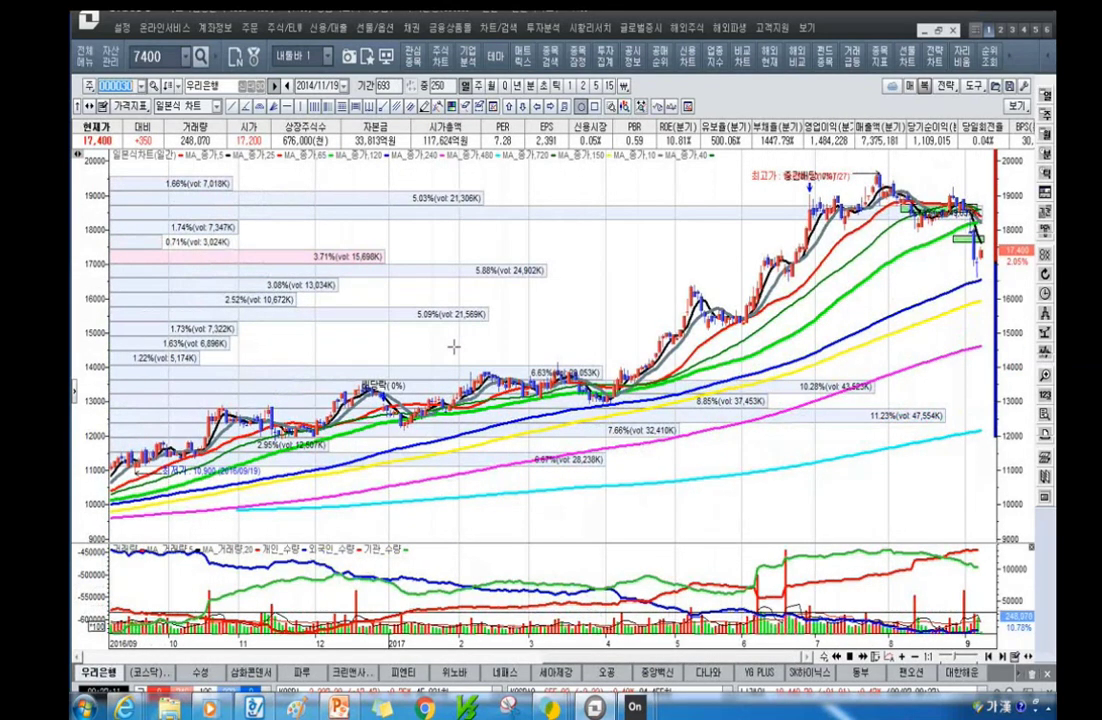
scroll(748, 430, down, 5)
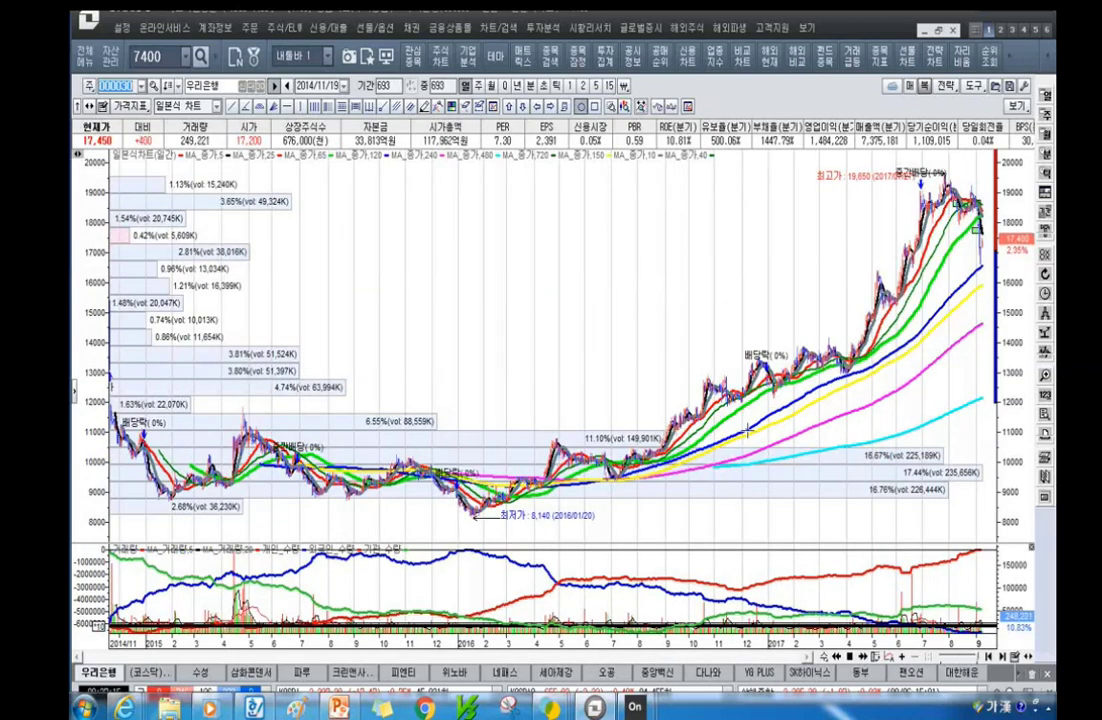
Mark the March 2016 and August 2016 prices on the 우리은행 chart with yellow ellipses, and narrow the chart to 416 days.
scroll(740, 432, up, 2)
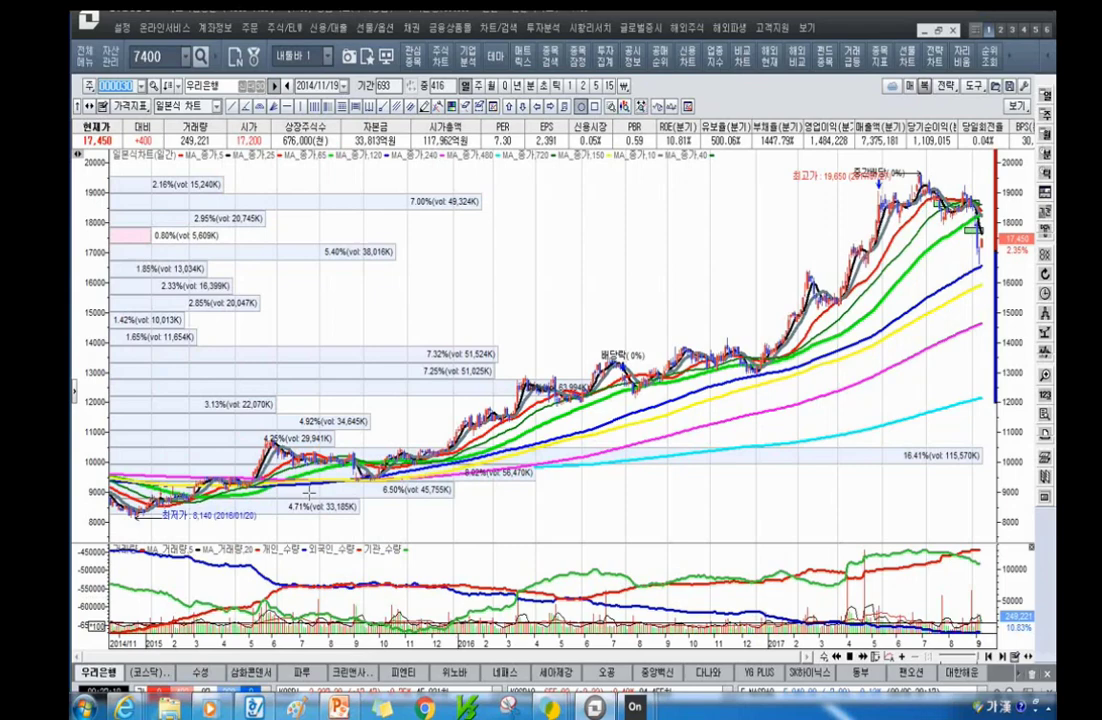
scroll(740, 432, down, 2)
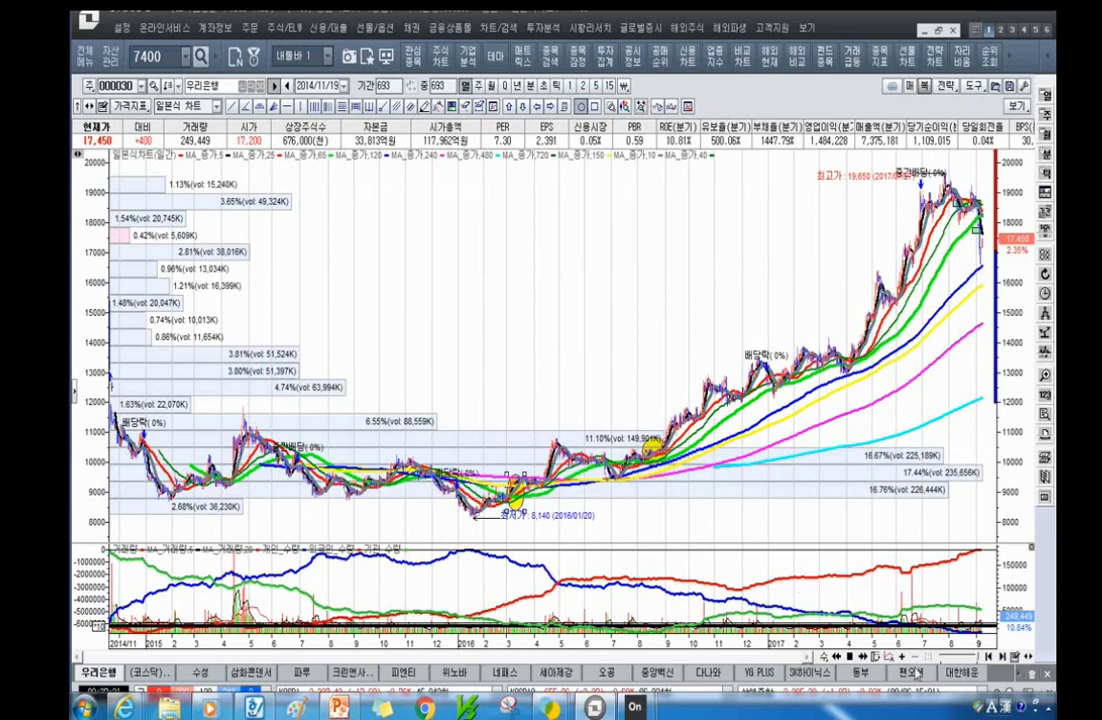
scroll(777, 570, up, 3)
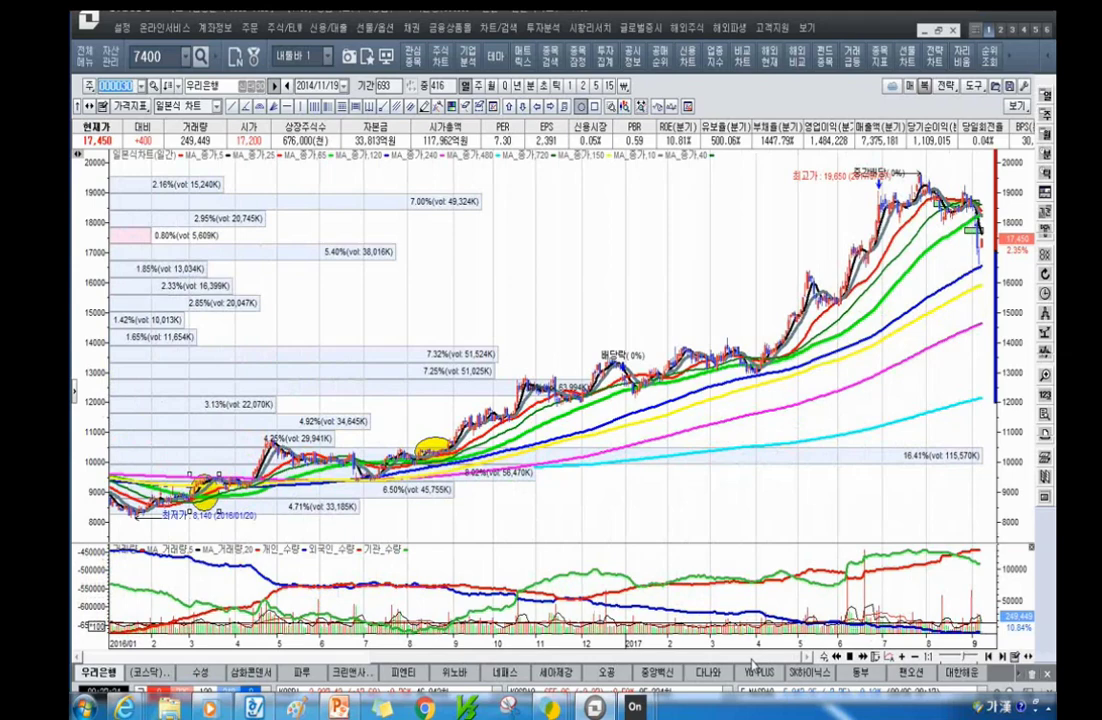
Examine the marked 2016 areas of the 우리은행 chart up to October 2016 at 250 and 150 days.
drag(755, 664, 530, 590)
scroll(642, 484, up, 2)
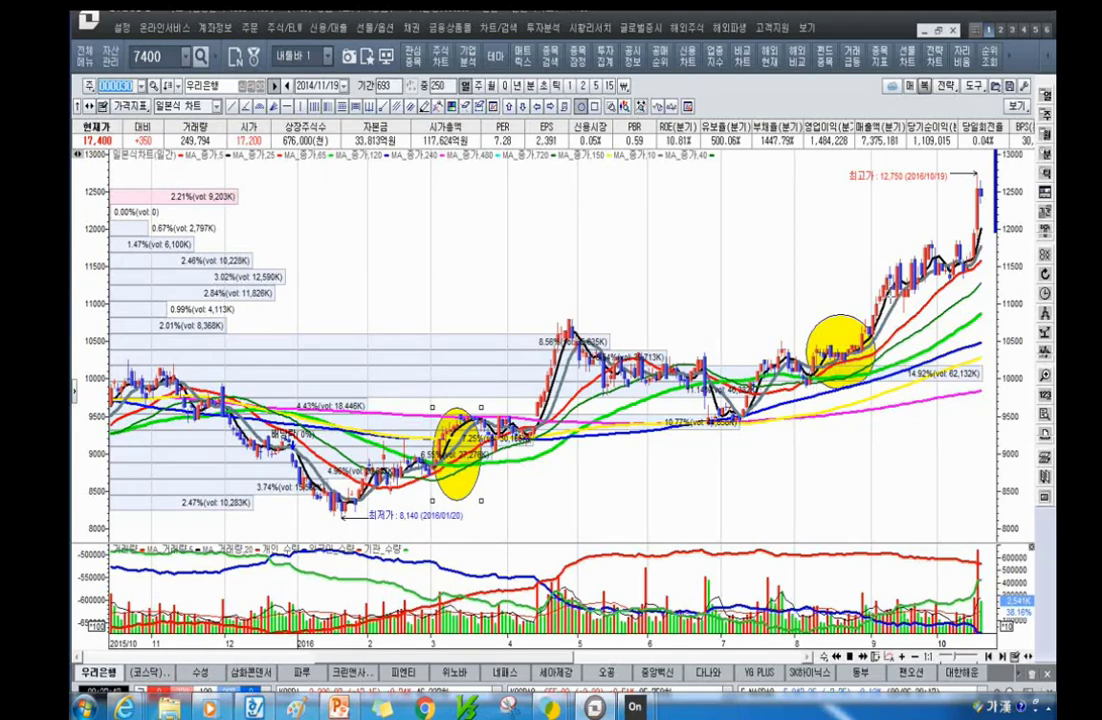
scroll(885, 297, up, 3)
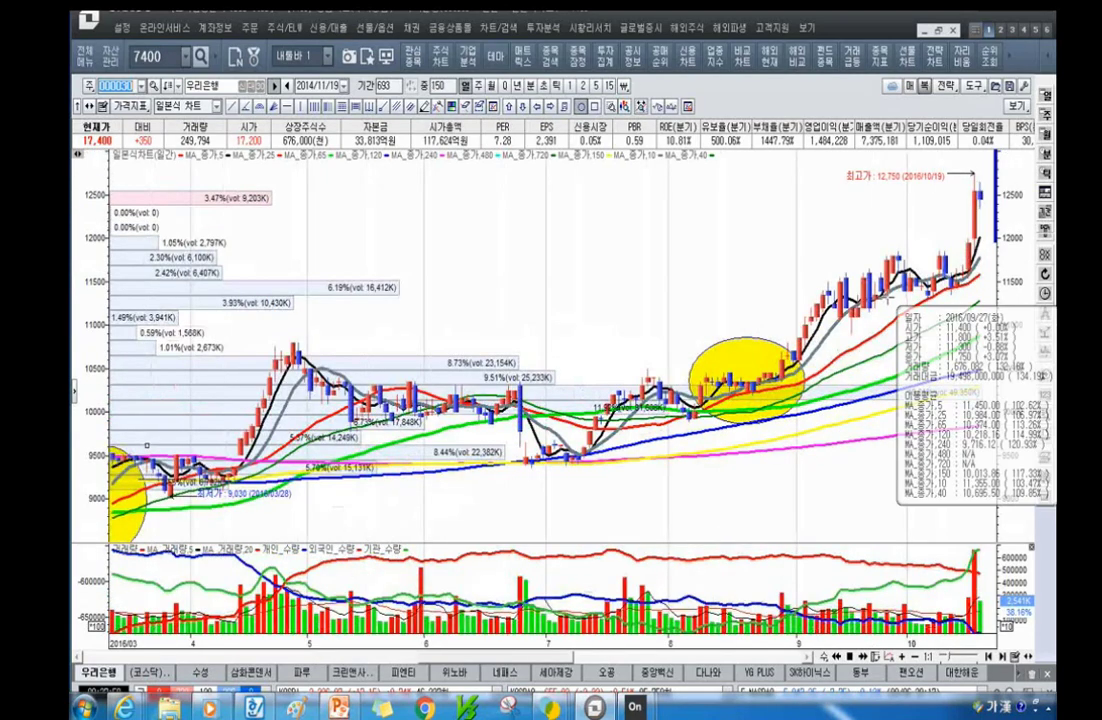
scroll(885, 297, down, 3)
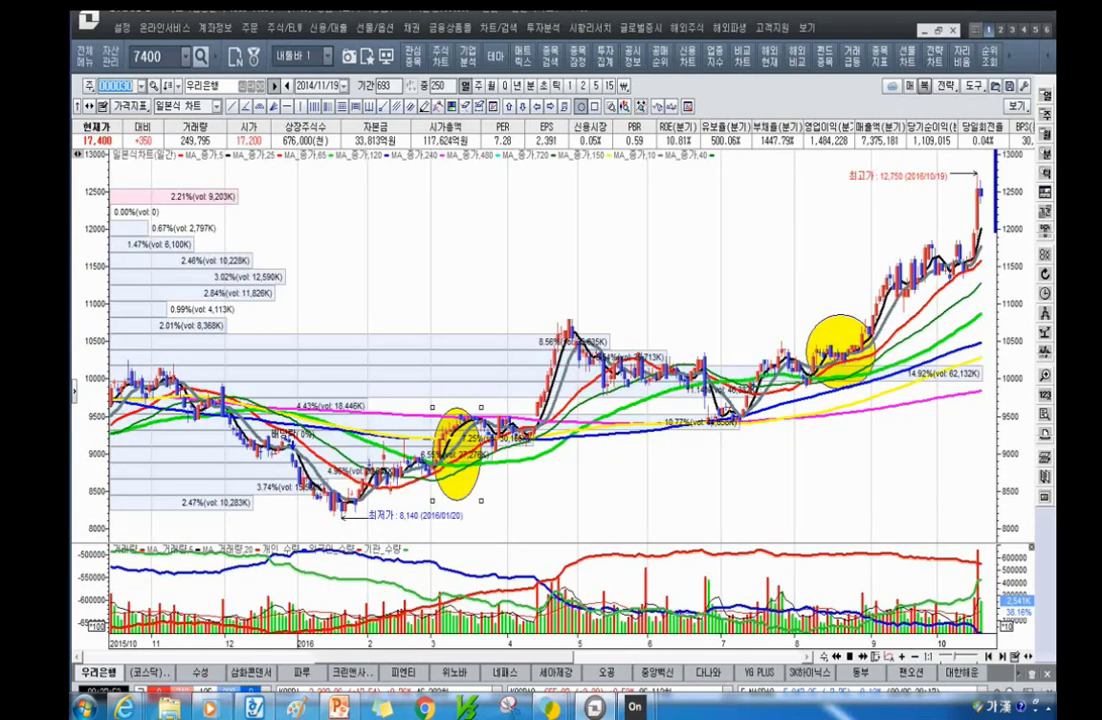
Load the 제주은행 chart, widen it to 416 days, and mark the late August 2016 prices with a yellow ellipse.
click(121, 88)
text(ㅈㅔ주은행)
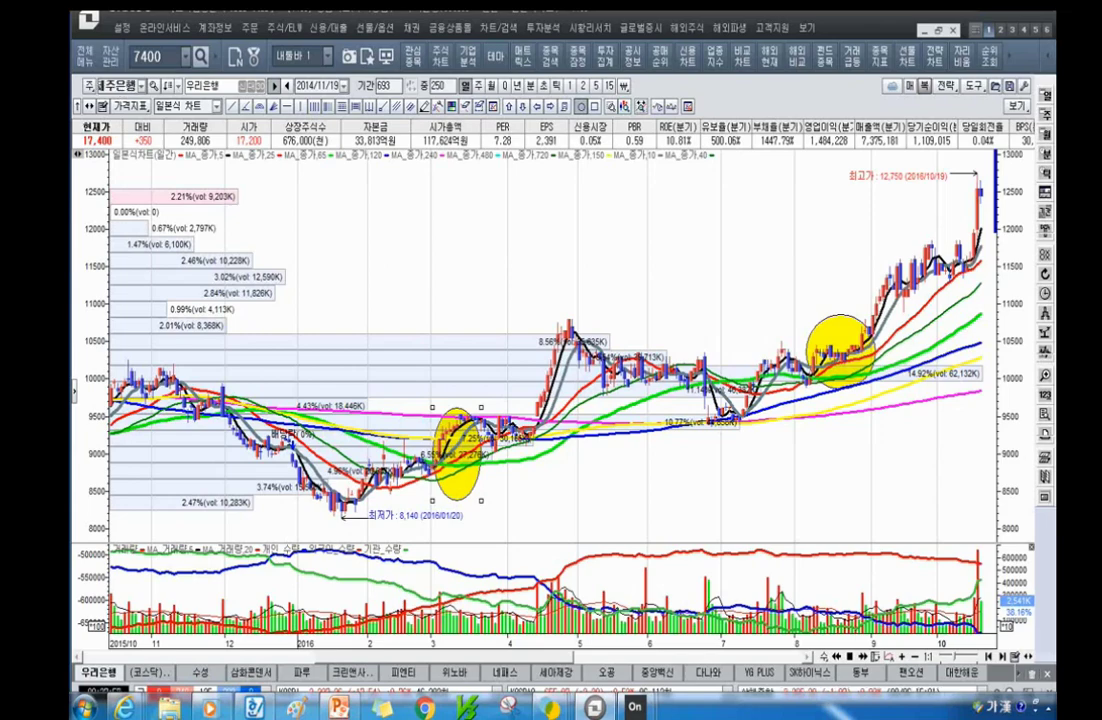
key(Return)
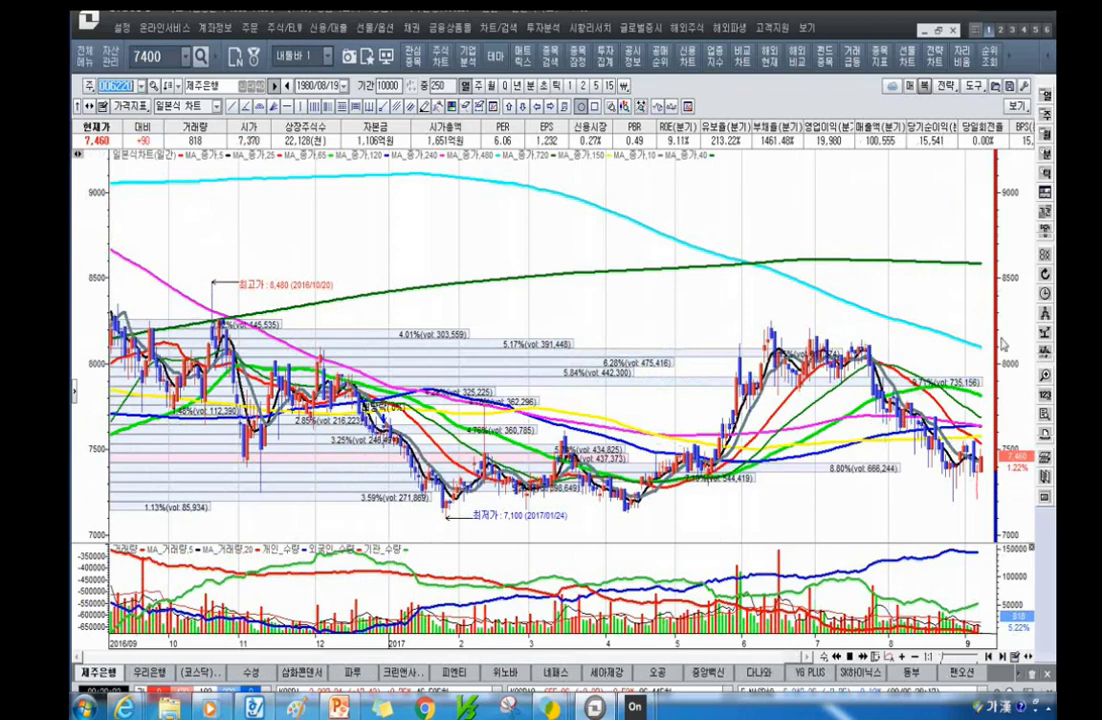
scroll(674, 498, down, 3)
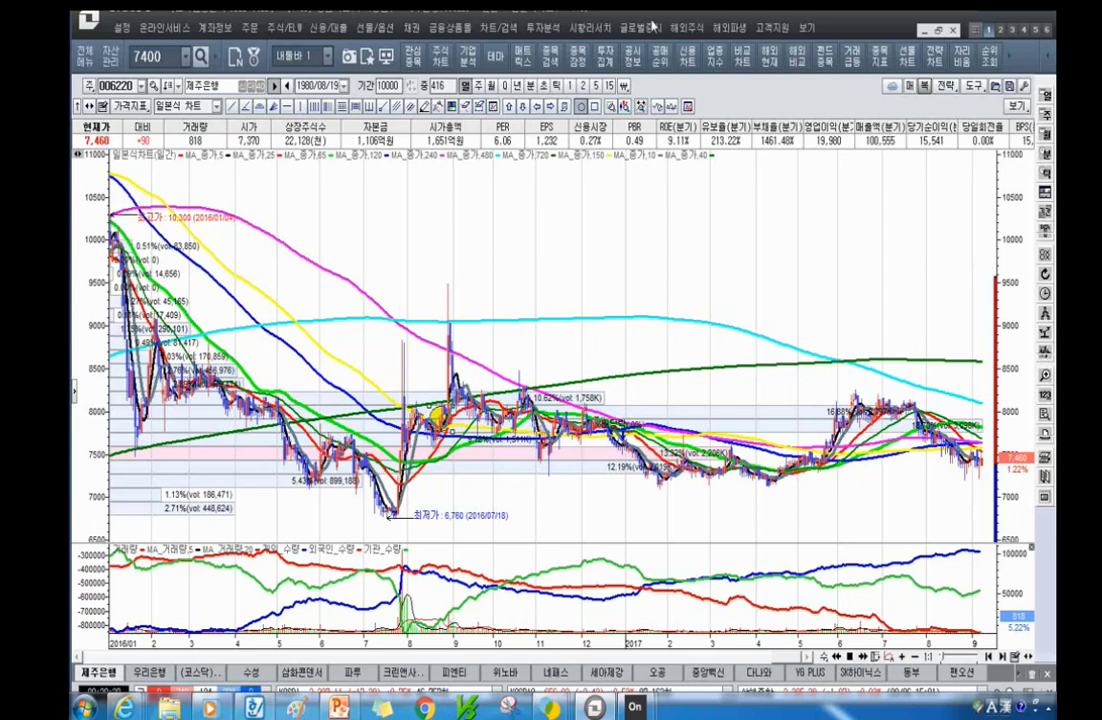
Reload the 우리은행 chart and apply the price-chart interval analysis (주가차트 구간분석) from 2016/08/29 to 2017/09/07.
click(142, 88)
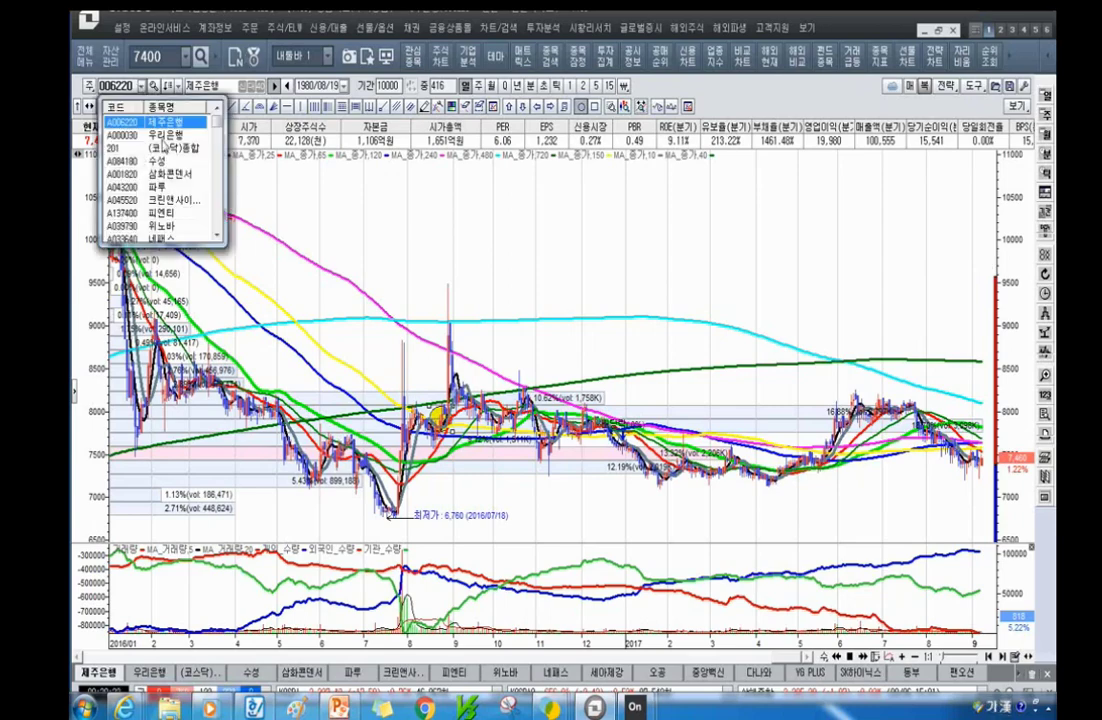
click(142, 124)
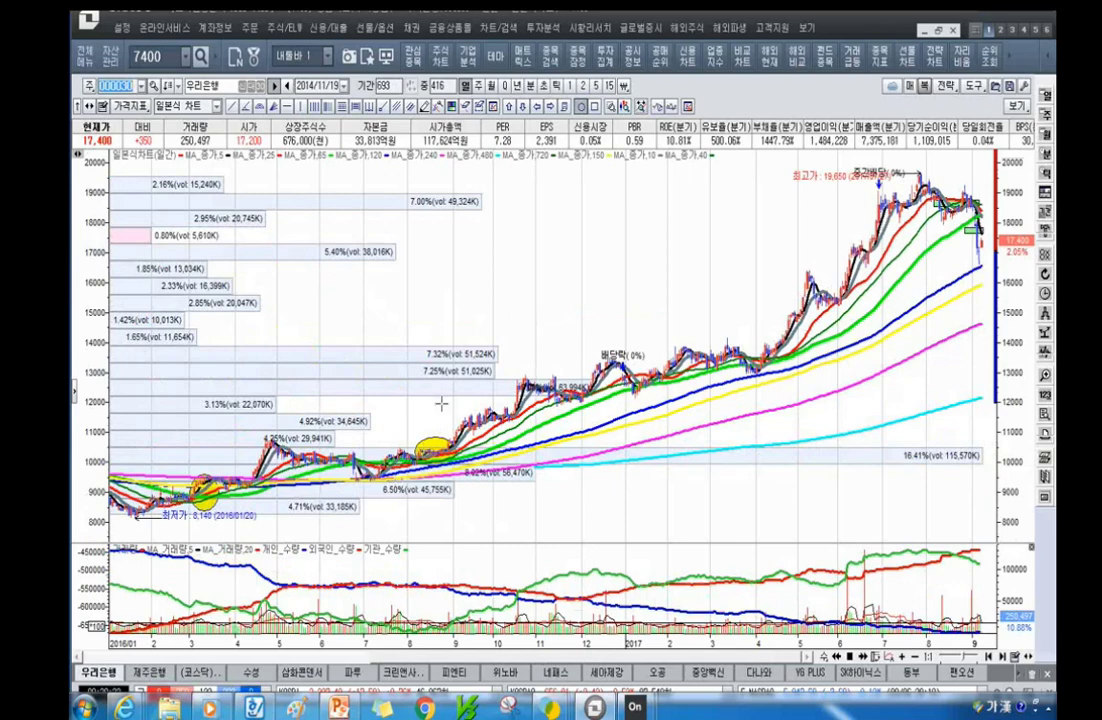
click(322, 106)
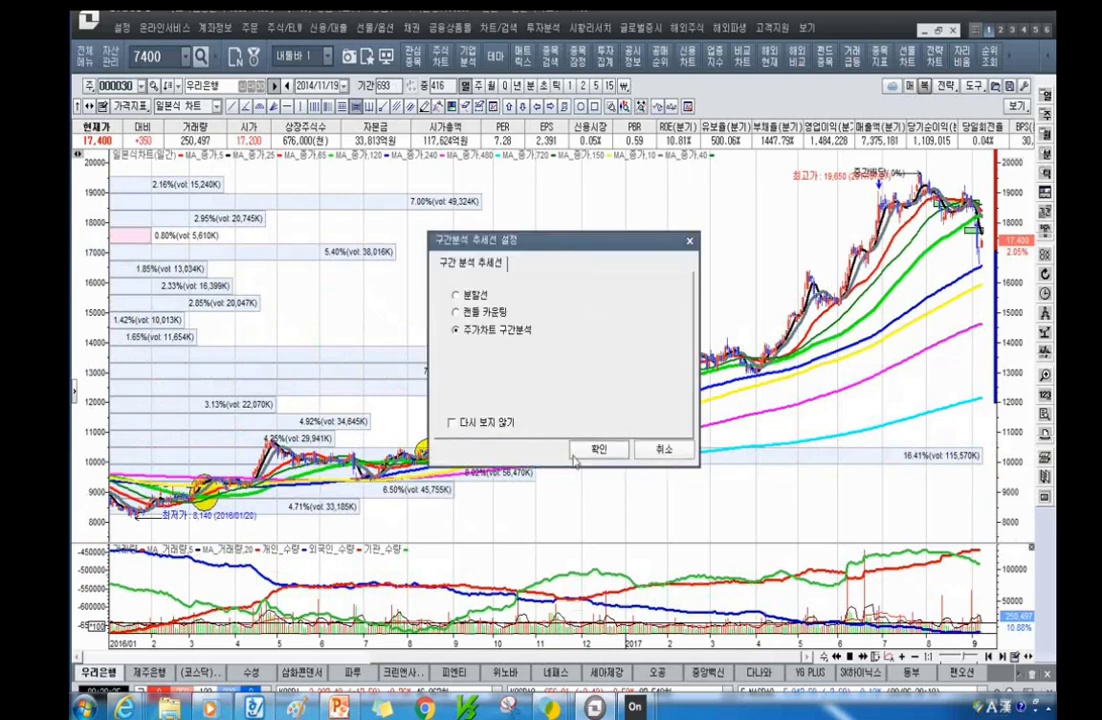
click(593, 450)
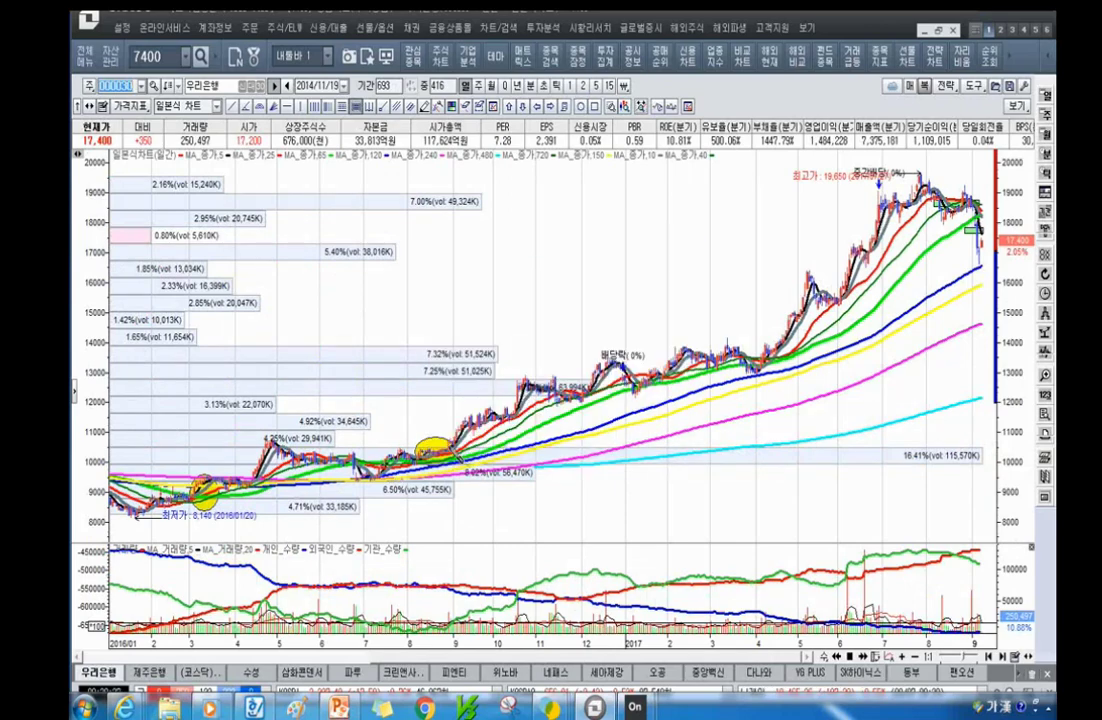
mouse_move(448, 445)
mouse_down()
mouse_move(995, 262)
mouse_move(986, 262)
mouse_up()
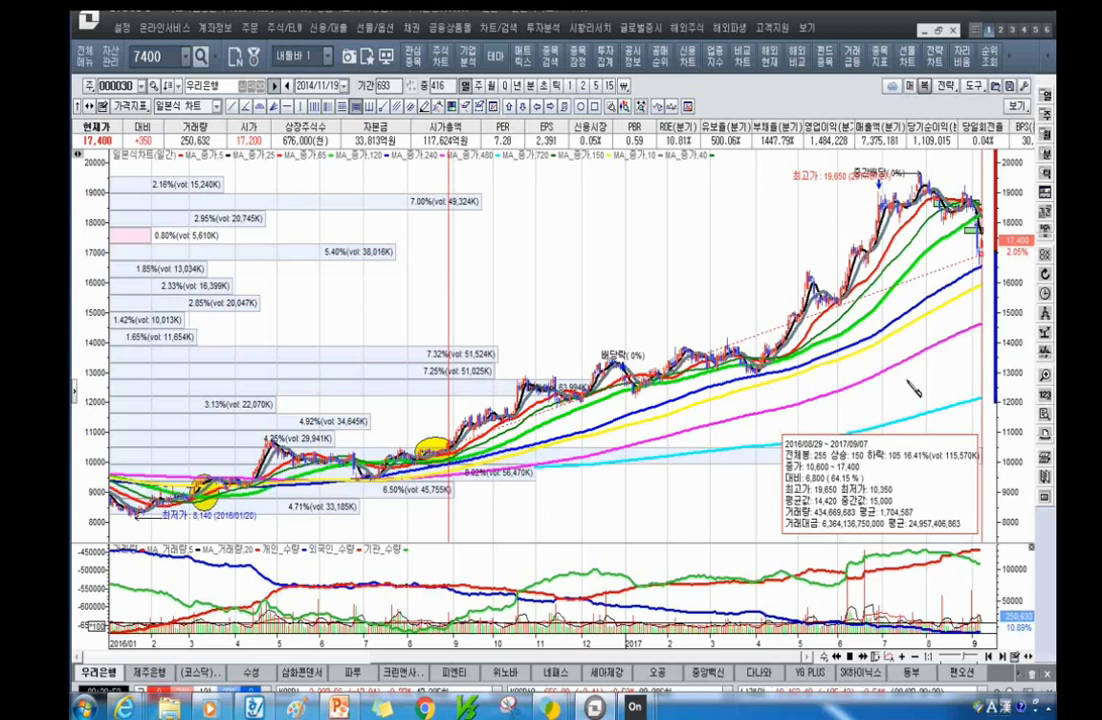
Review the 제주은행 chart and the 크린앤사이언스 chart, viewing the latter at 90 and 150 days.
click(141, 86)
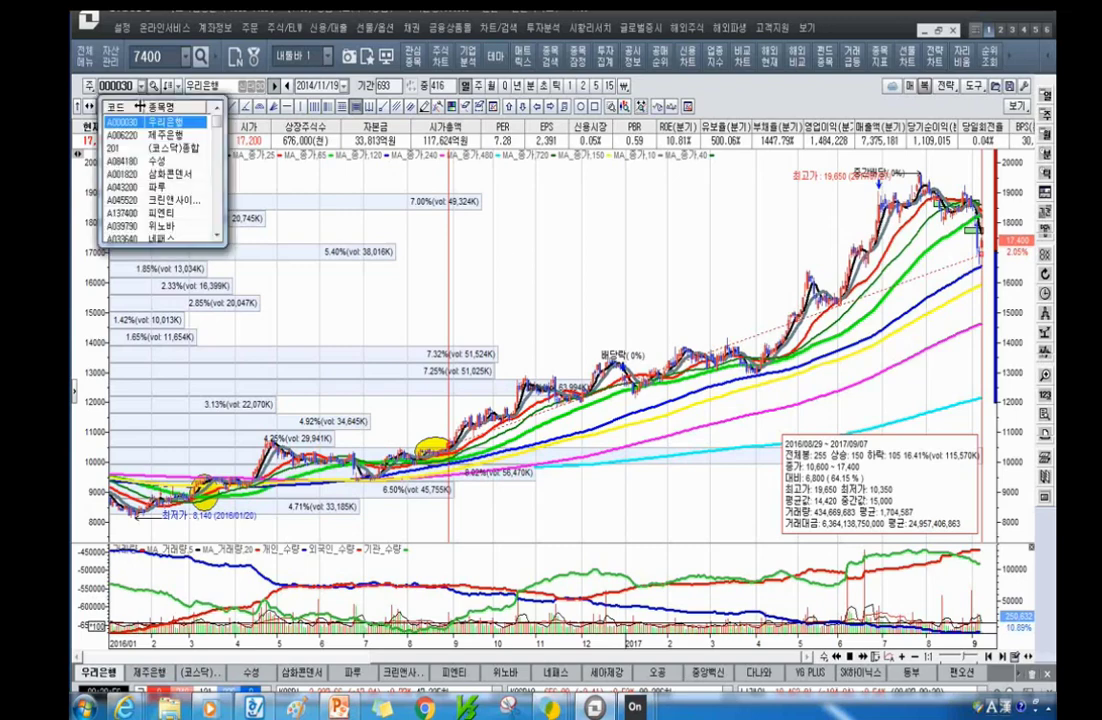
click(167, 134)
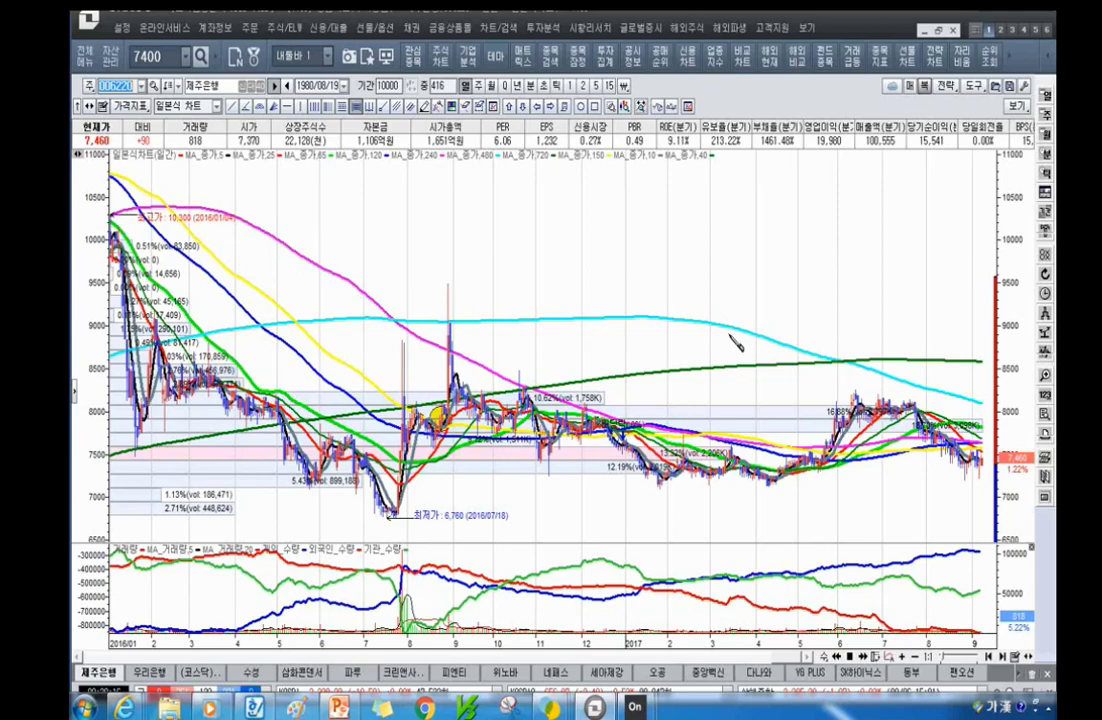
click(141, 86)
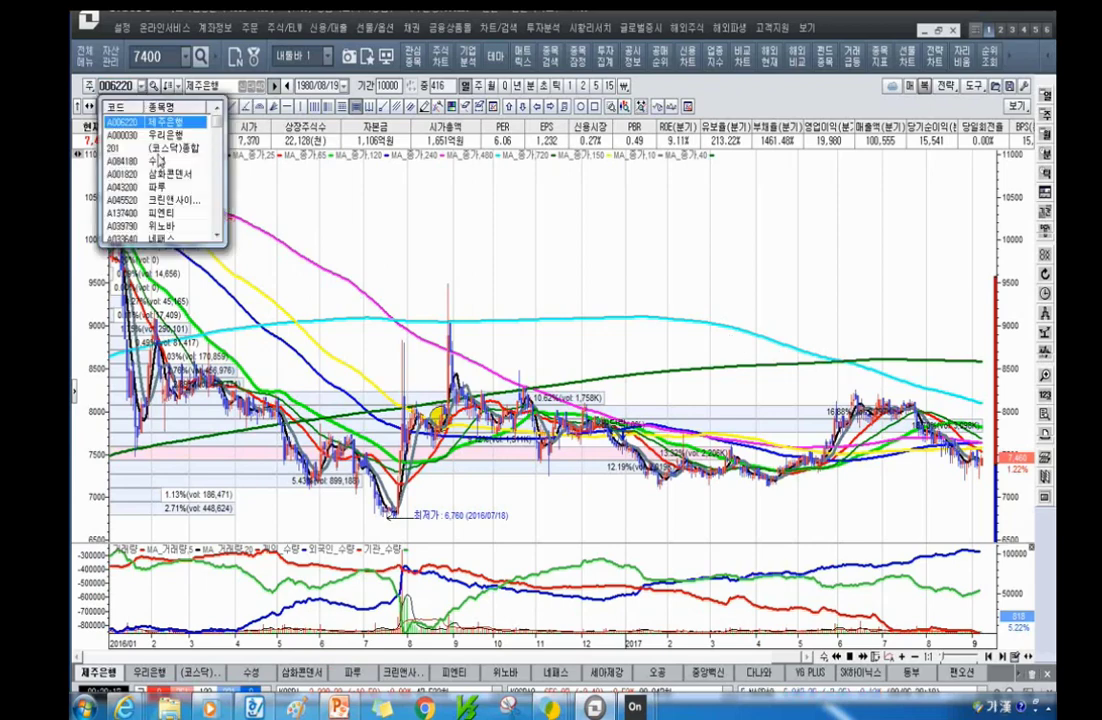
click(160, 199)
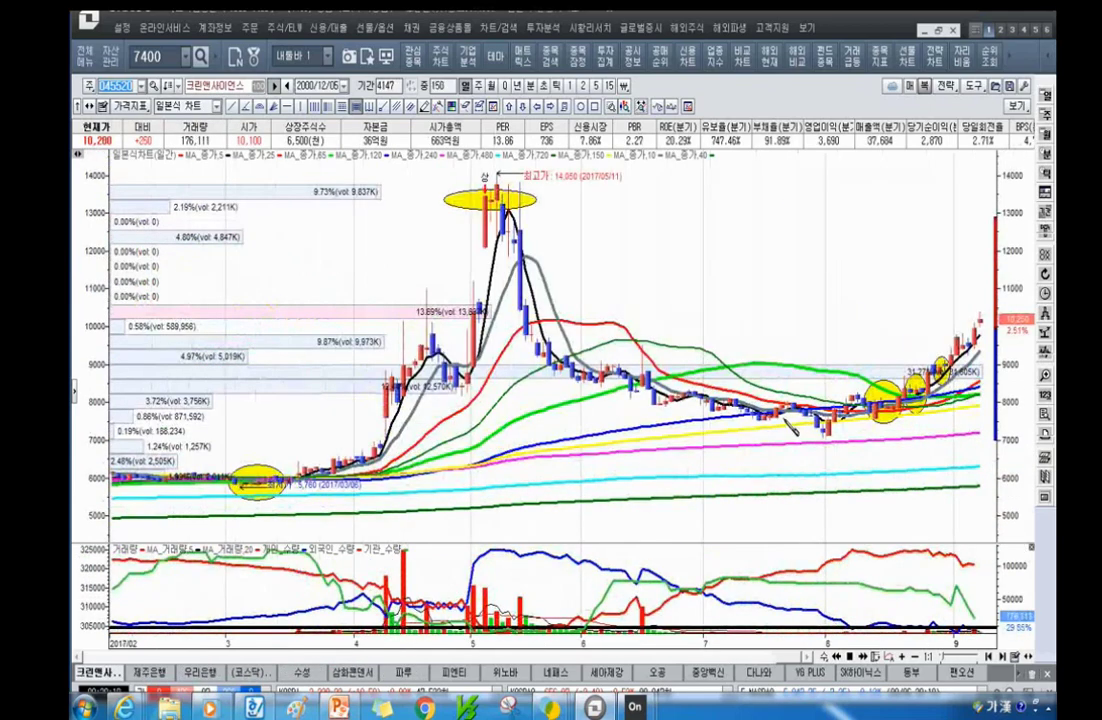
scroll(850, 400, up, 3)
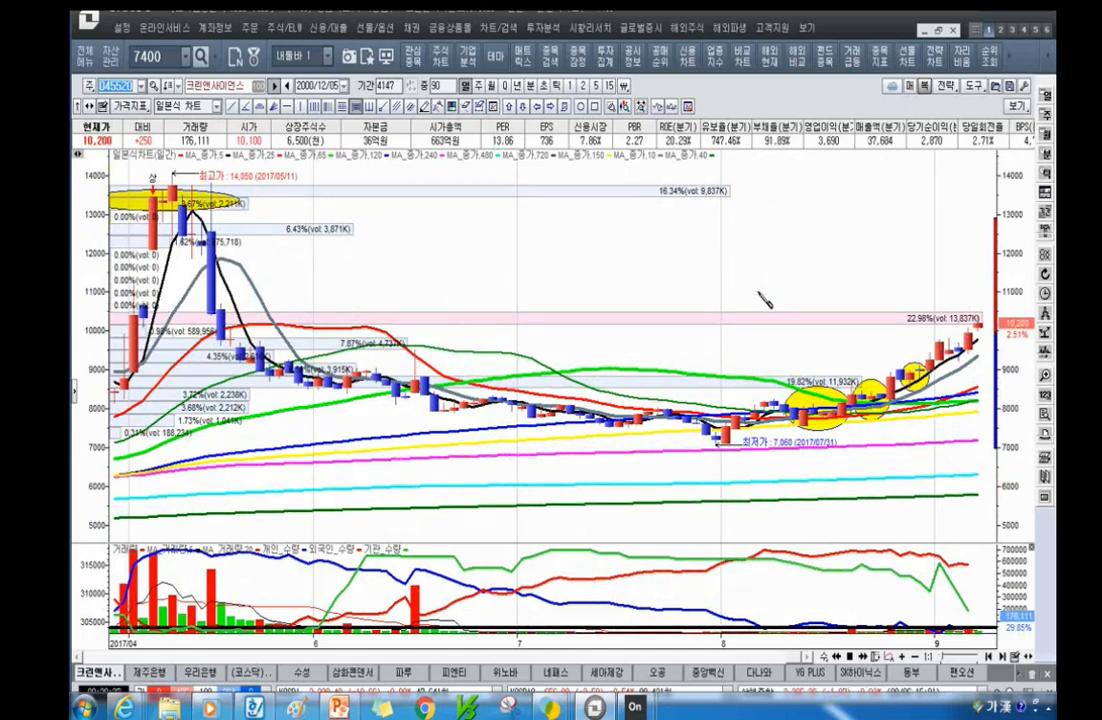
scroll(763, 300, down, 6)
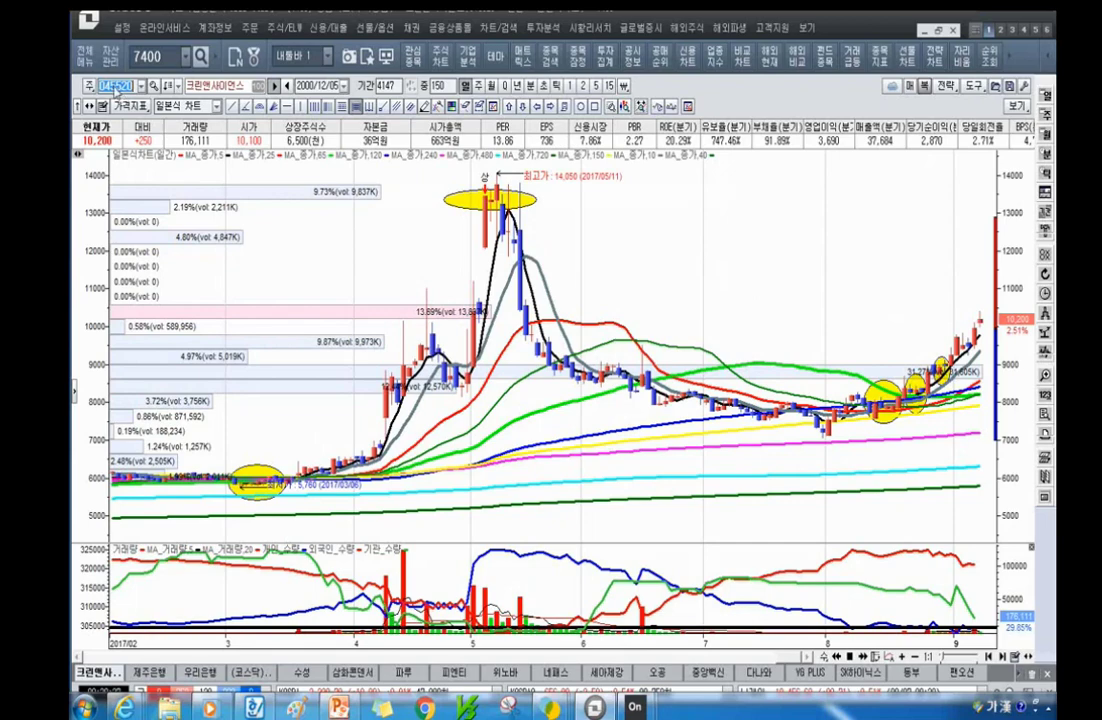
Load the 환인제약 chart by name and examine the marked rise from late August 2017.
text(한원)
key(Return)
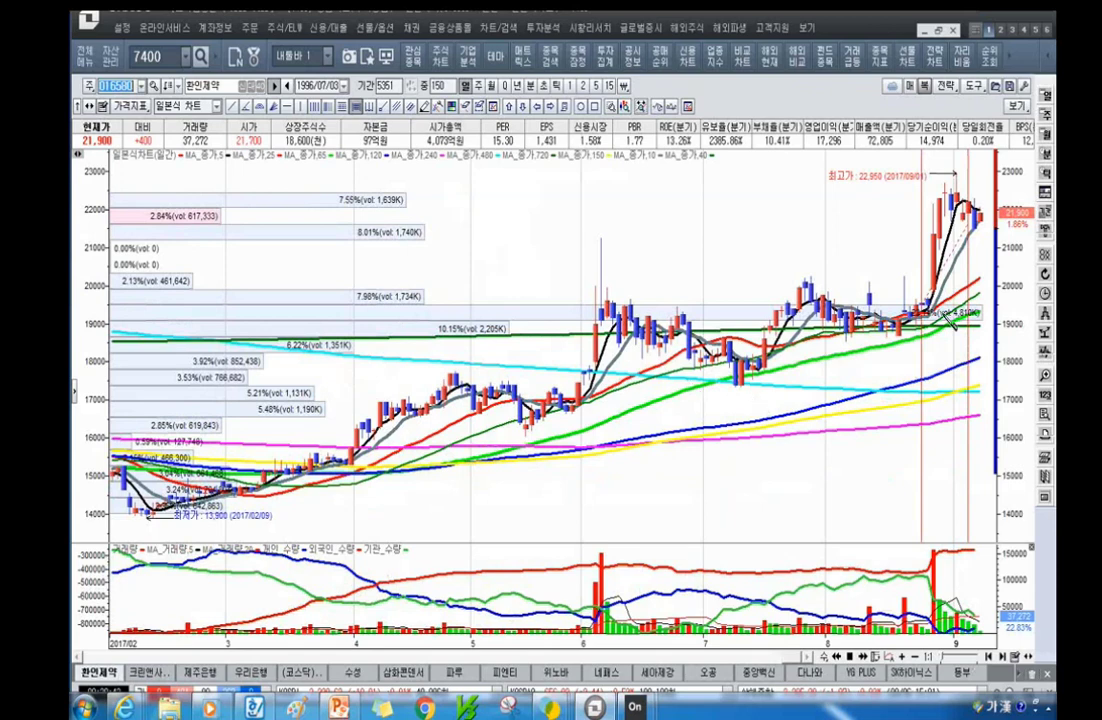
mouse_move(923, 328)
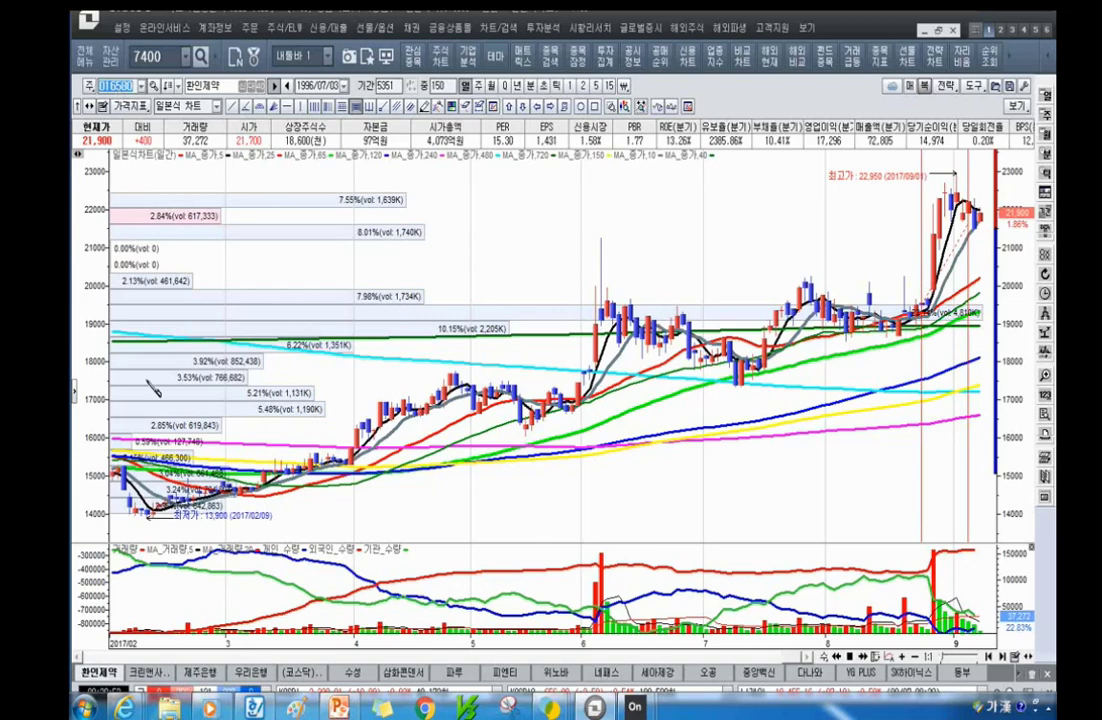
Switch to the PowerPoint presentation and show slide 9 with the 피엔티 chart and slide 10 on watching sector rotation after new highs.
click(339, 707)
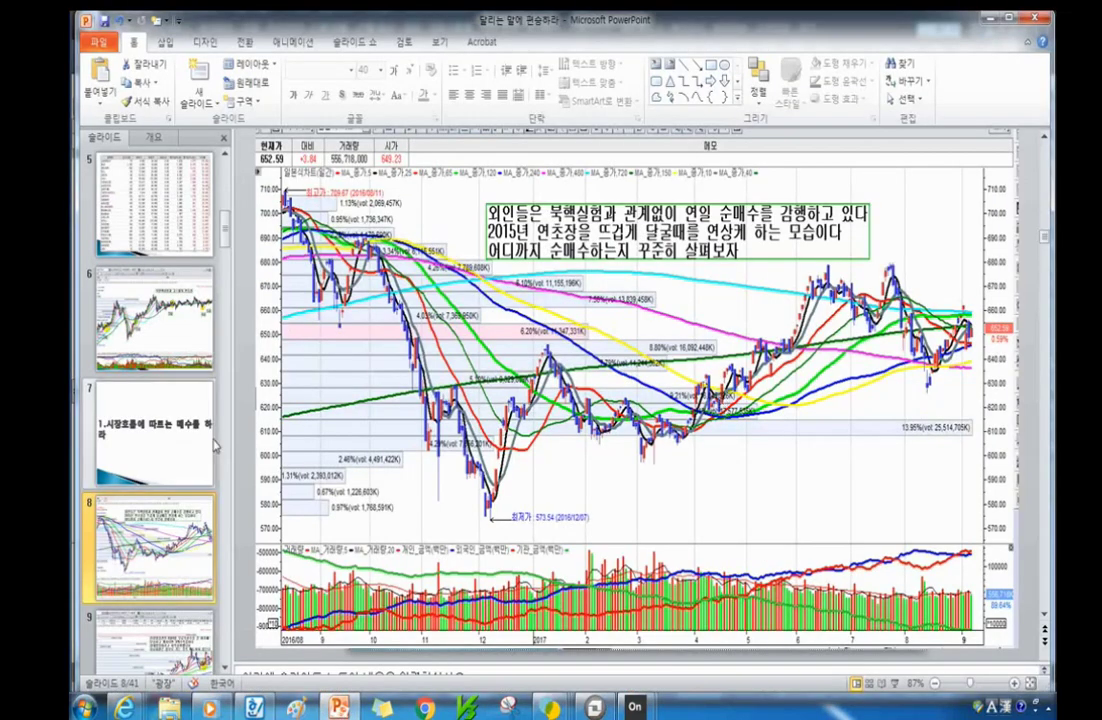
scroll(356, 453, down, 1)
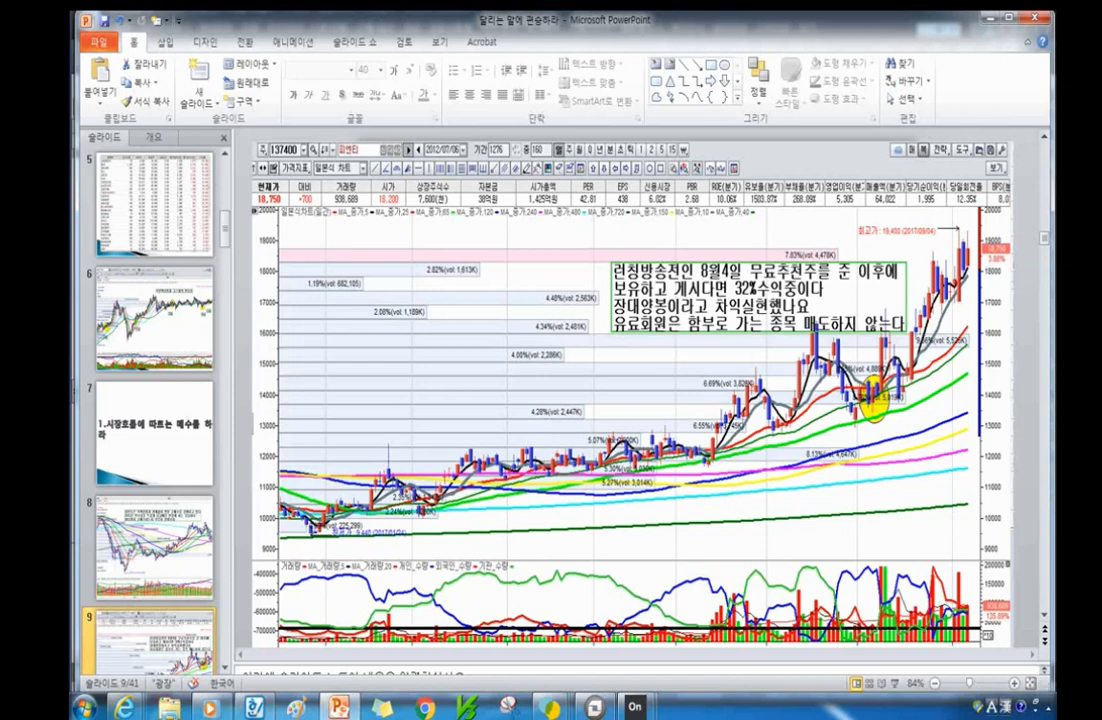
key(Hangul)
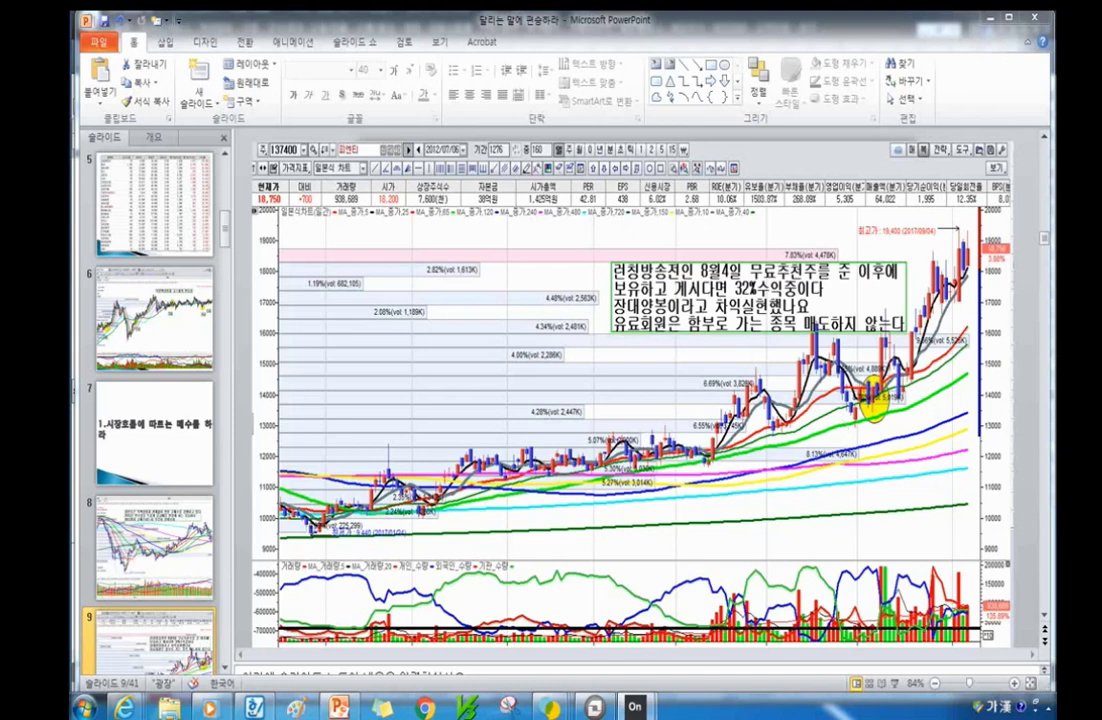
key(Hangul)
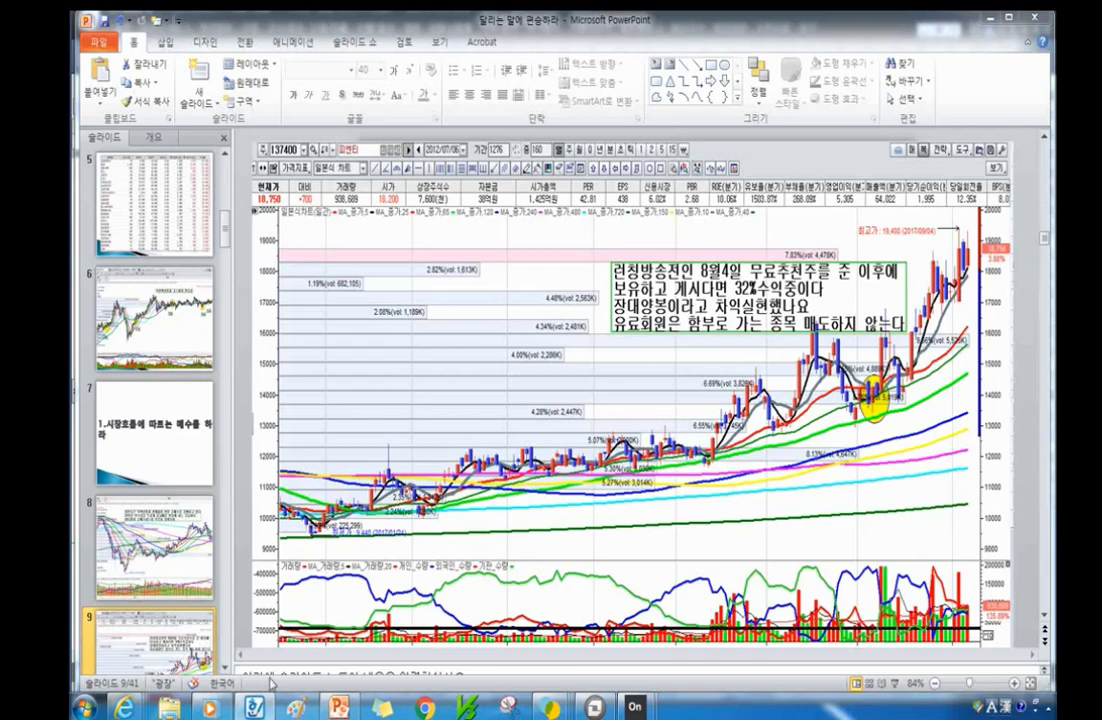
scroll(168, 527, down, 3)
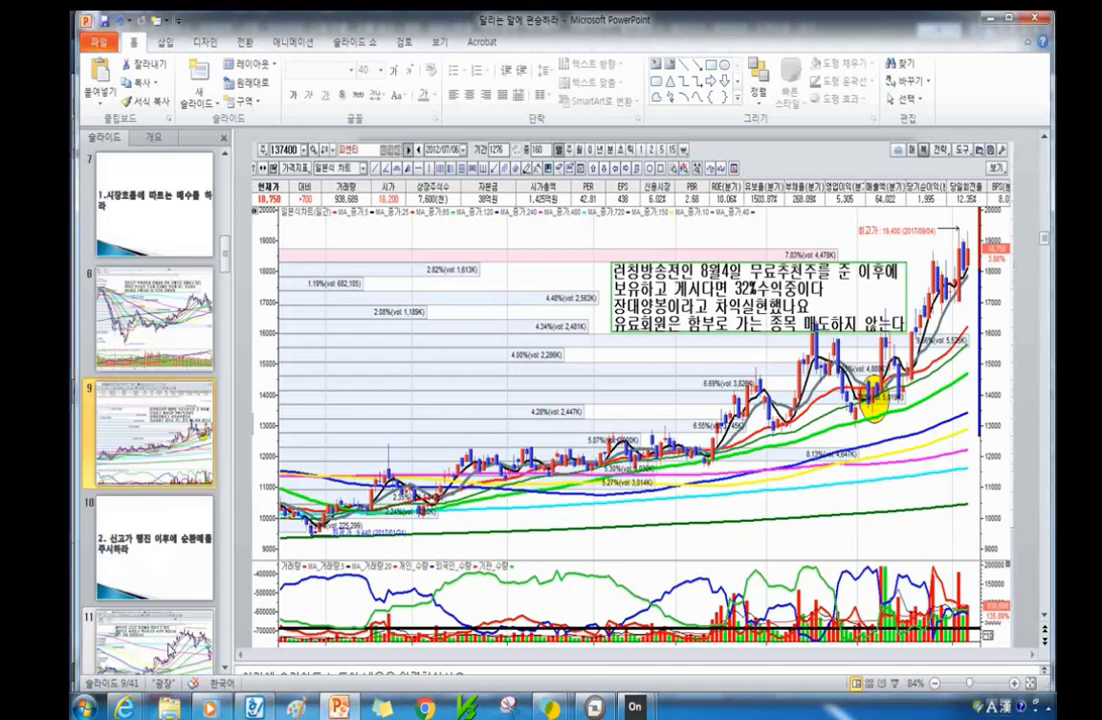
click(160, 540)
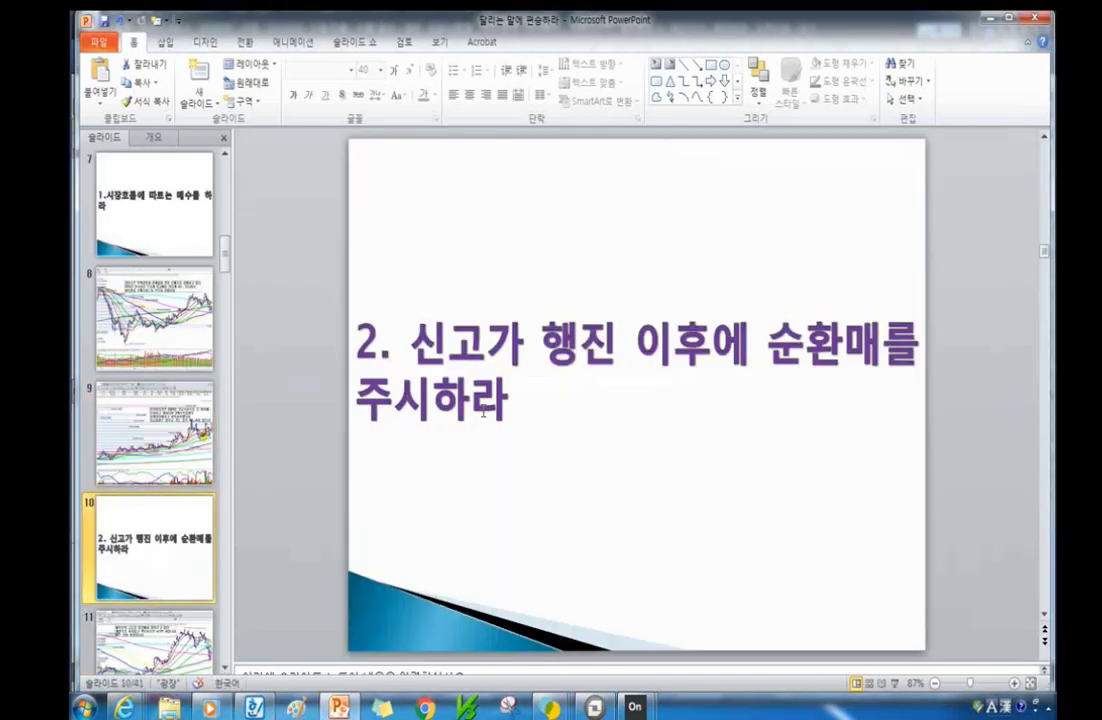
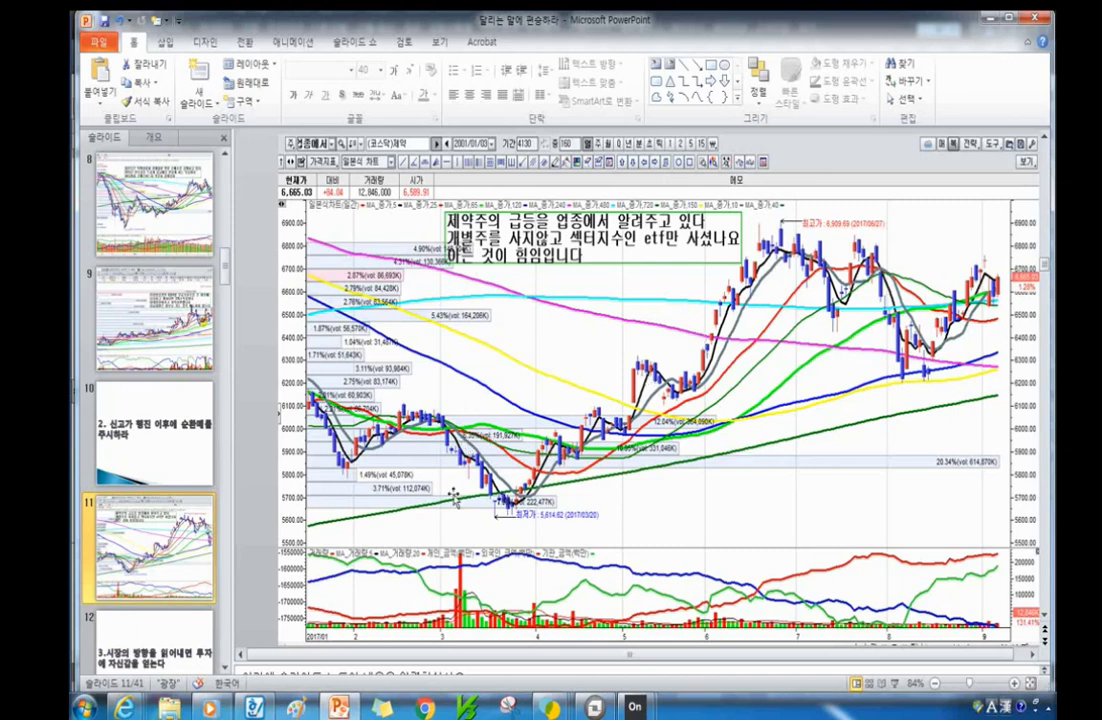
Return to slide 10 and show the table of holdings and returns on slide 5.
click(140, 412)
scroll(140, 412, up, 5)
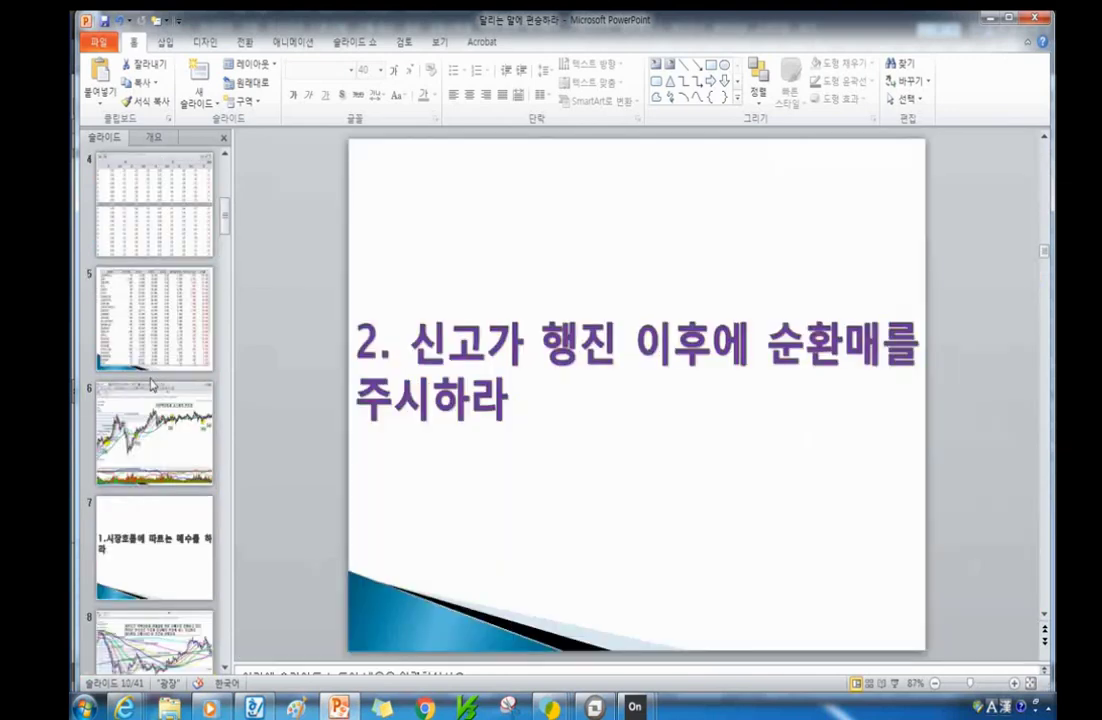
click(155, 318)
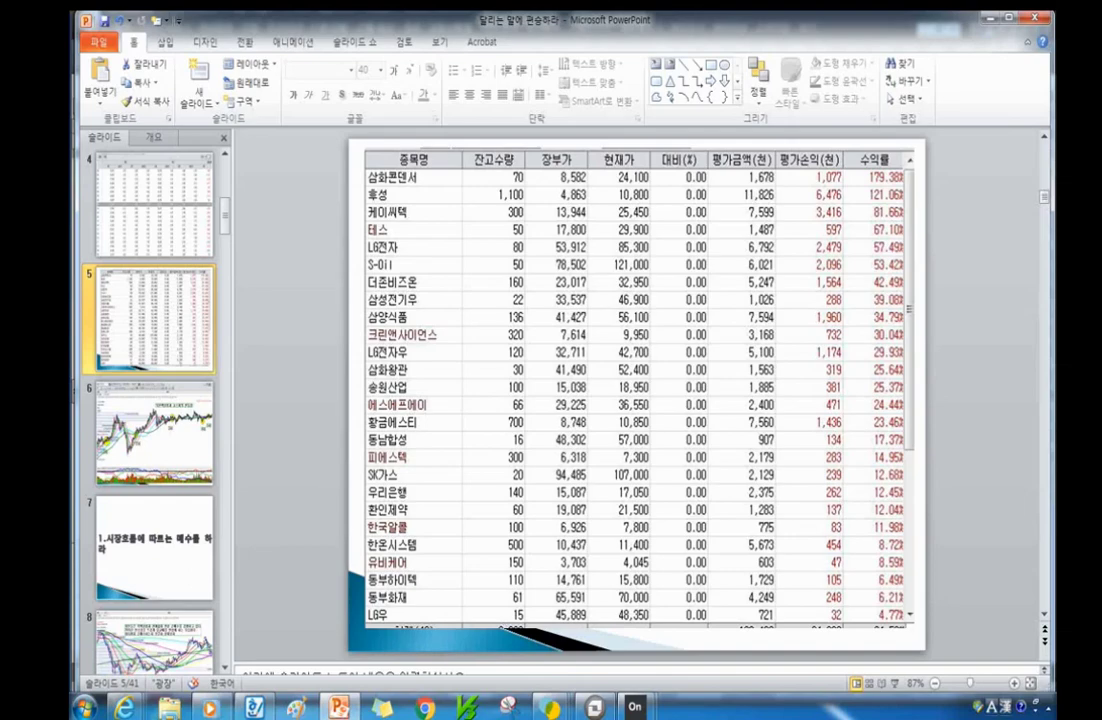
Switch back to the stock charting program and load the KODEX 에너지화학 chart from the ETF category.
key(alt+Tab)
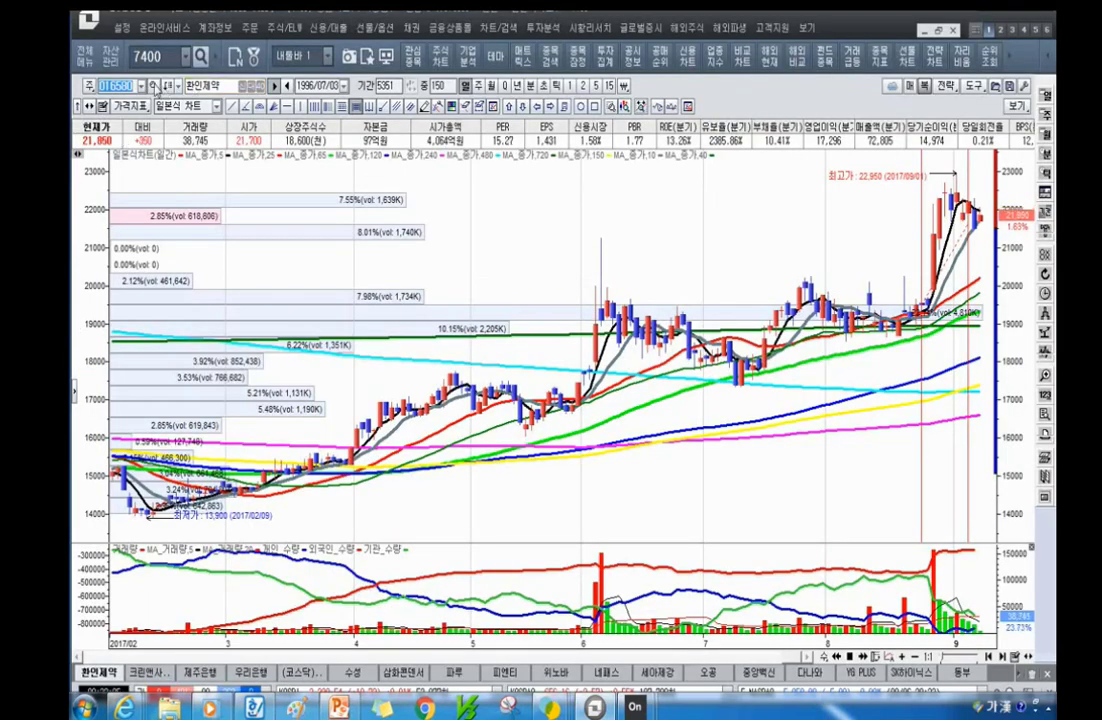
click(155, 87)
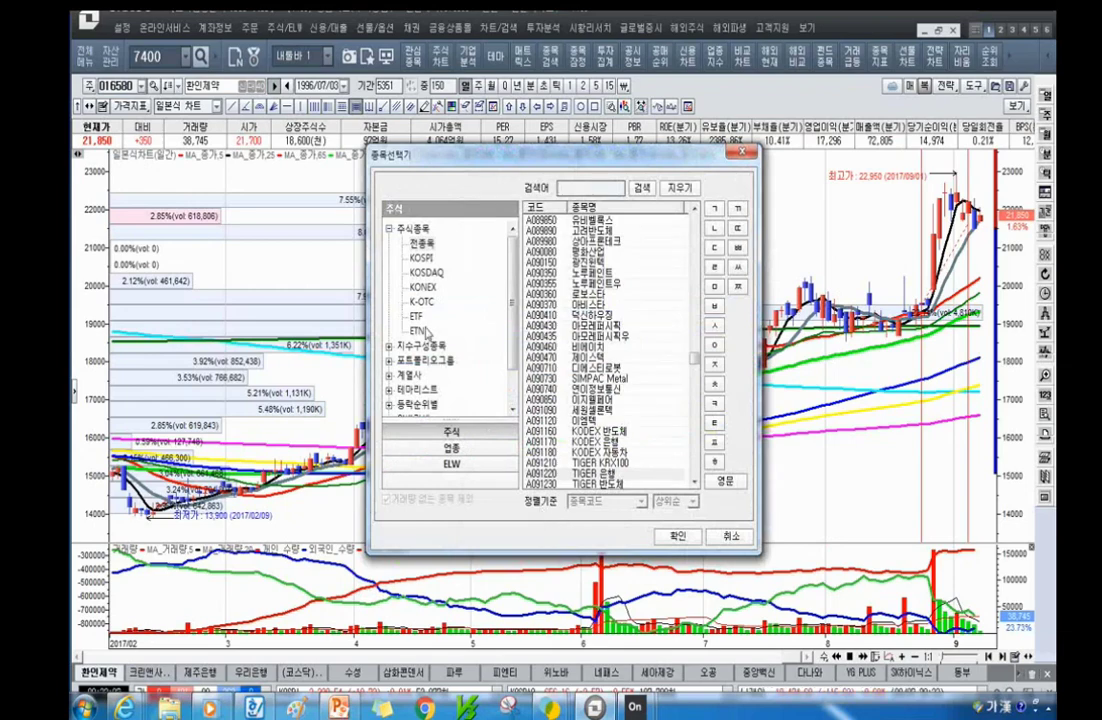
click(417, 316)
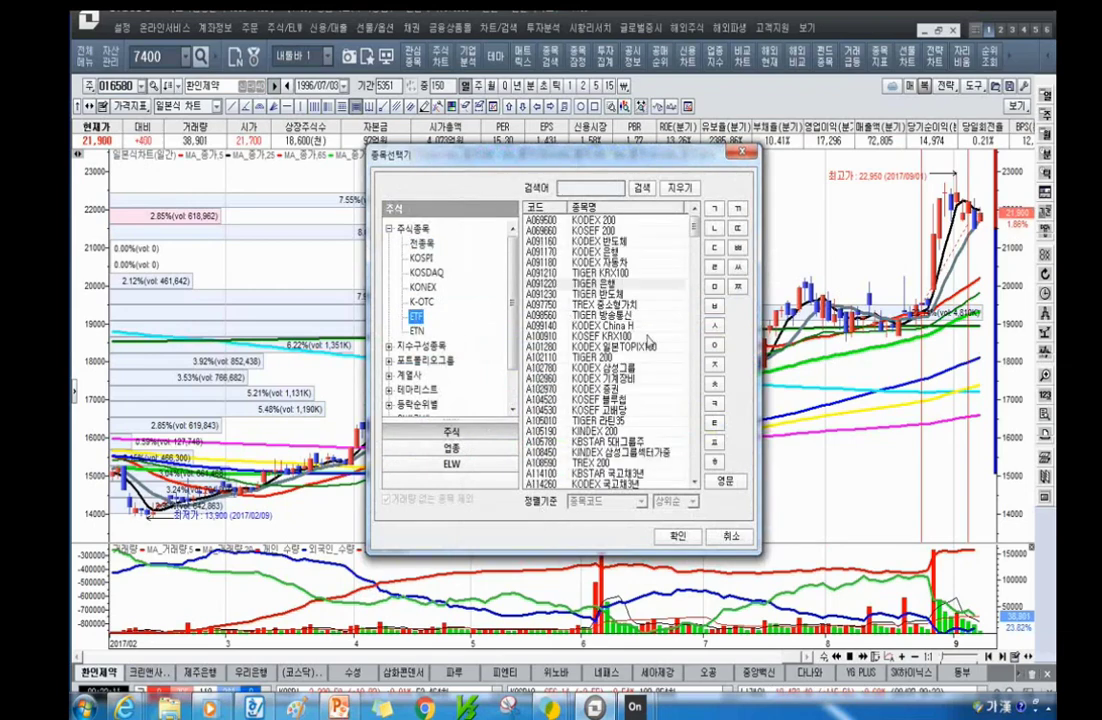
click(648, 402)
scroll(650, 409, down, 2)
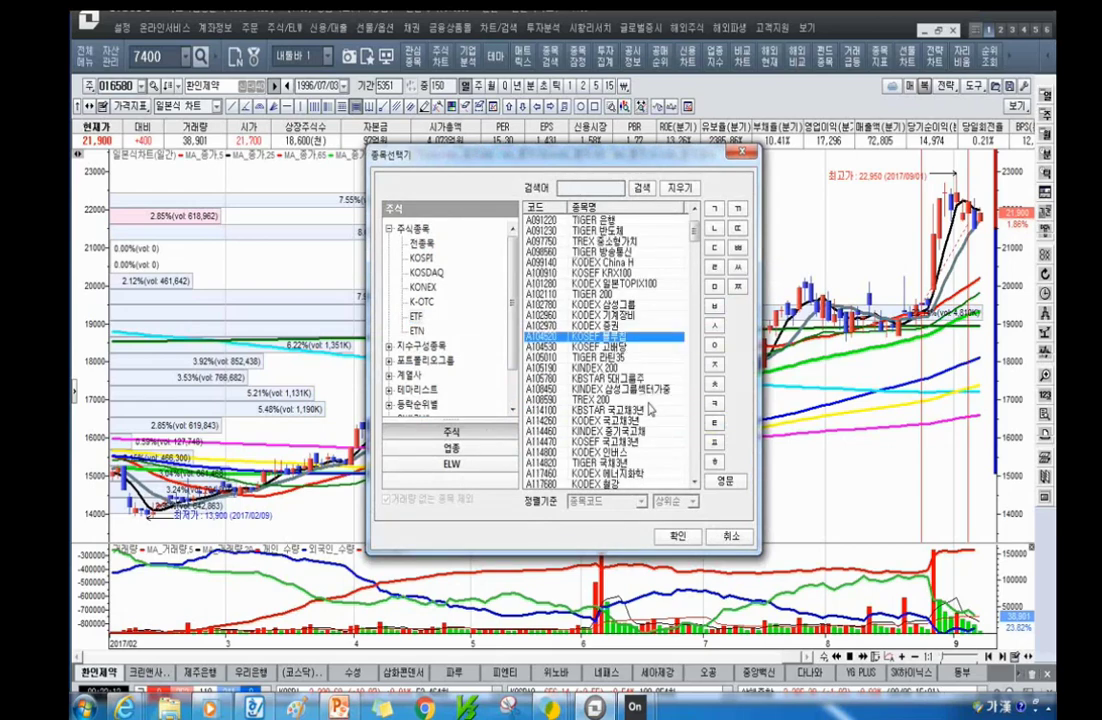
scroll(650, 410, down, 1)
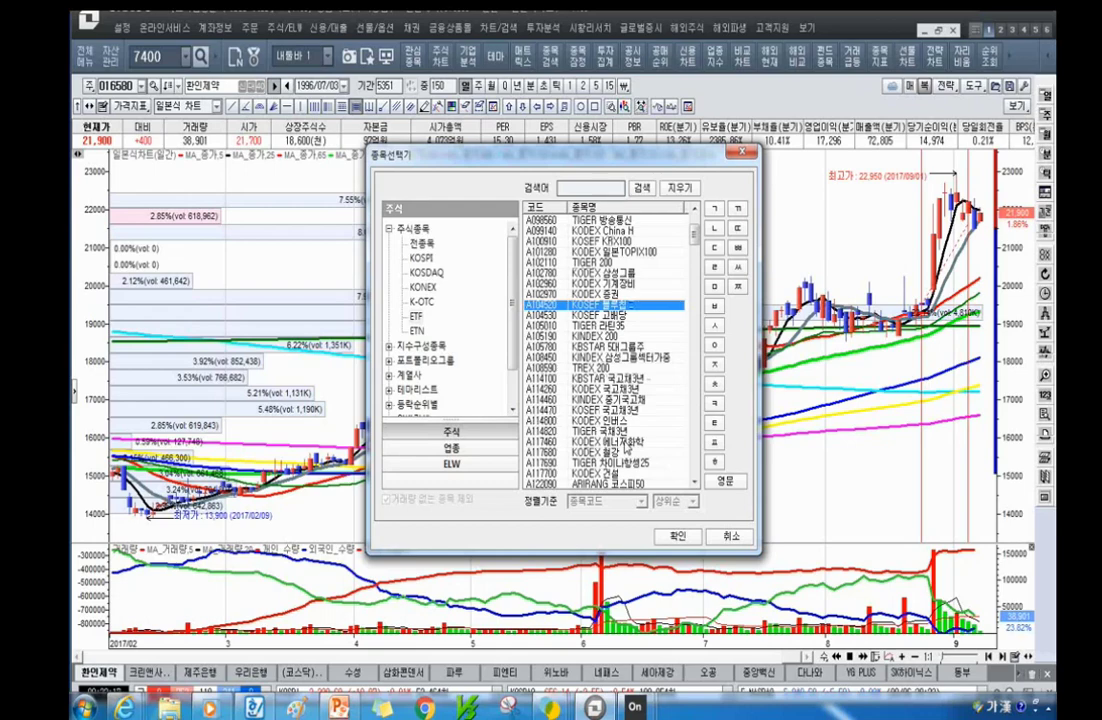
click(627, 443)
double_click(627, 447)
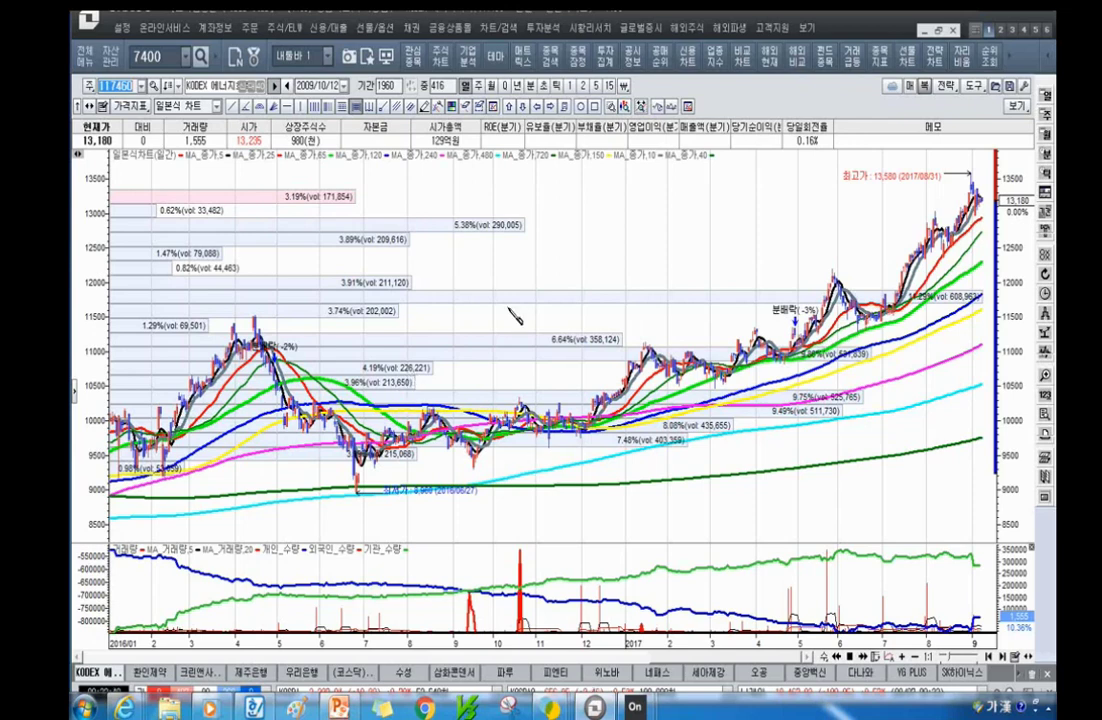
Widen the KODEX 에너지화학 chart to 1155 days and apply the interval analysis from 2015/01/06 to 2017/09/07.
mouse_move(527, 441)
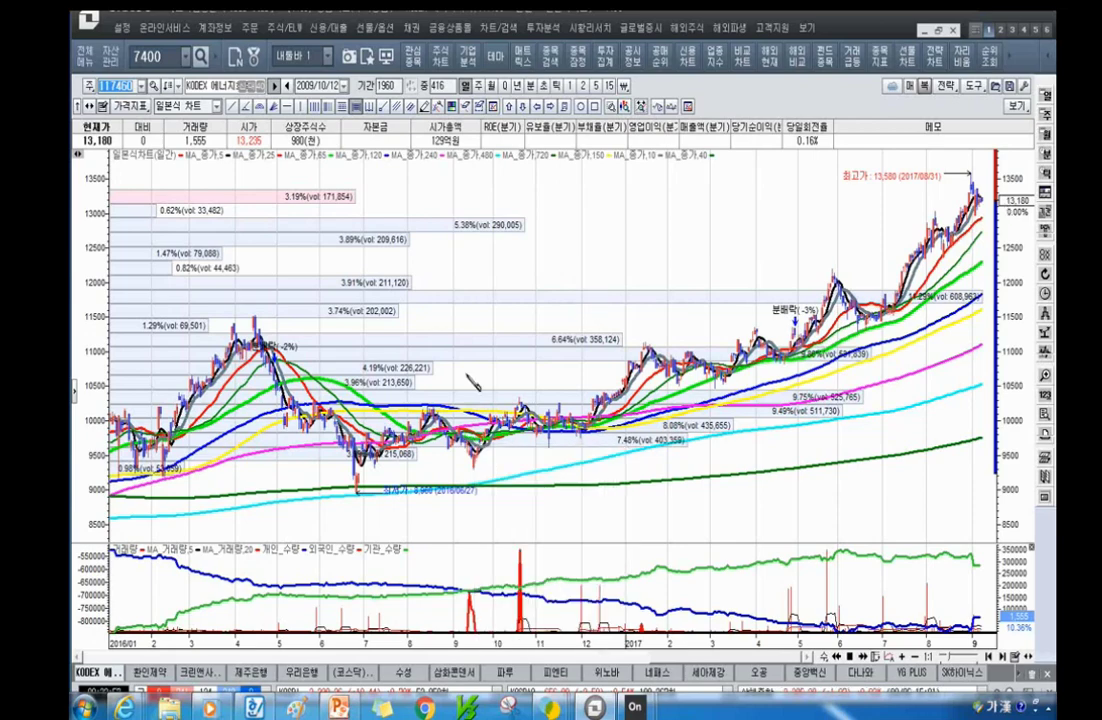
scroll(856, 320, down, 3)
scroll(850, 283, up, 1)
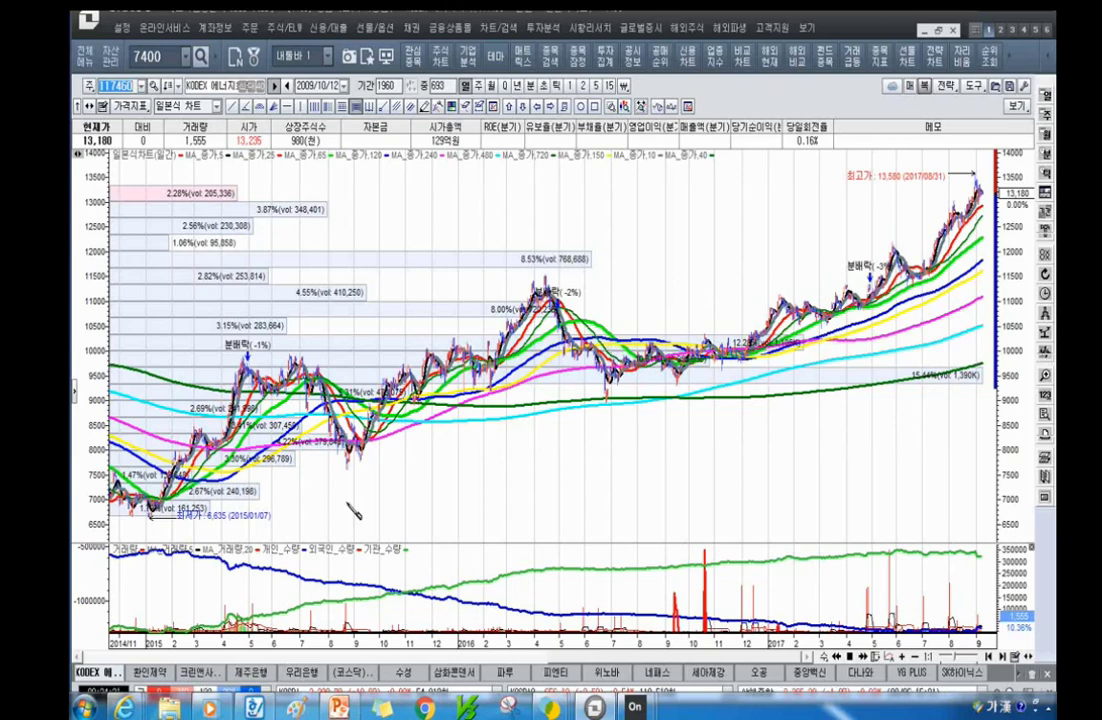
scroll(627, 484, down, 3)
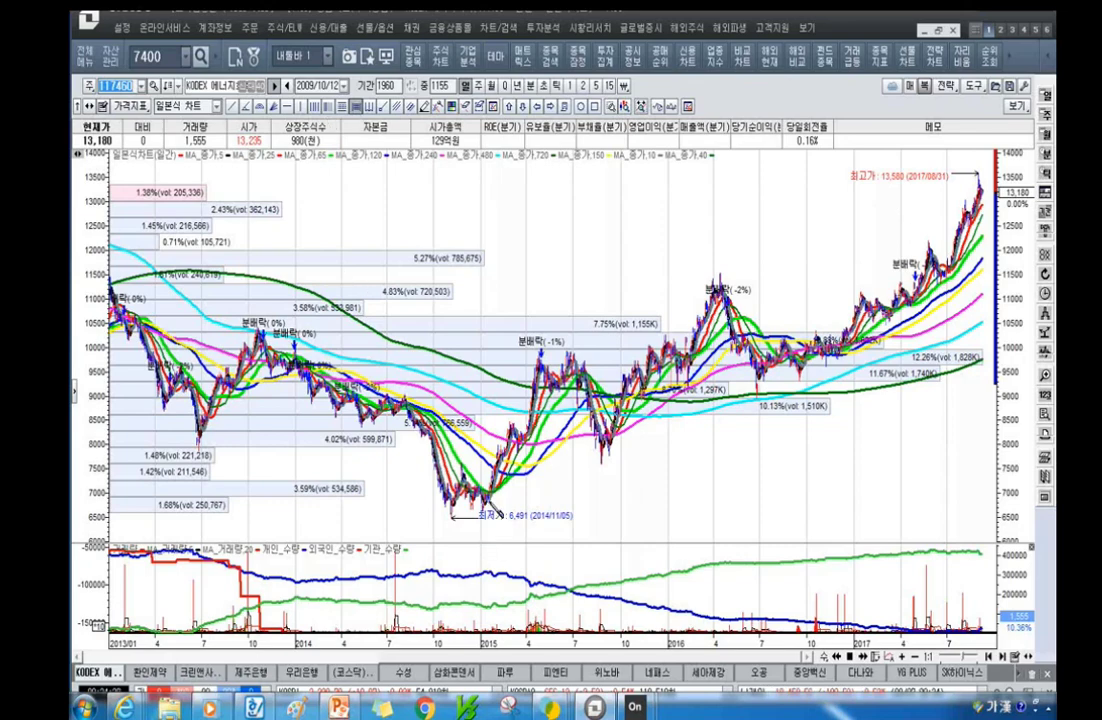
drag(960, 213, 988, 215)
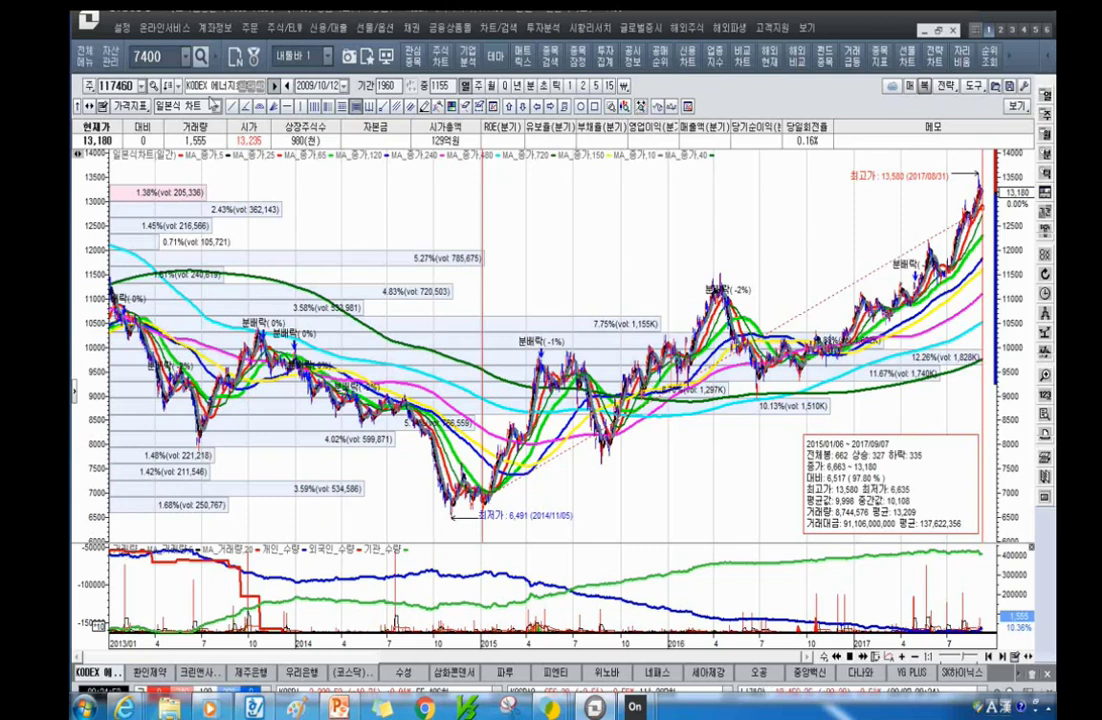
Load the S-Oil chart, apply the interval analysis from 2015/01/09 to 2017/09/07, and review it at spans between 250 and 1155 days.
click(113, 86)
text(s-oil)
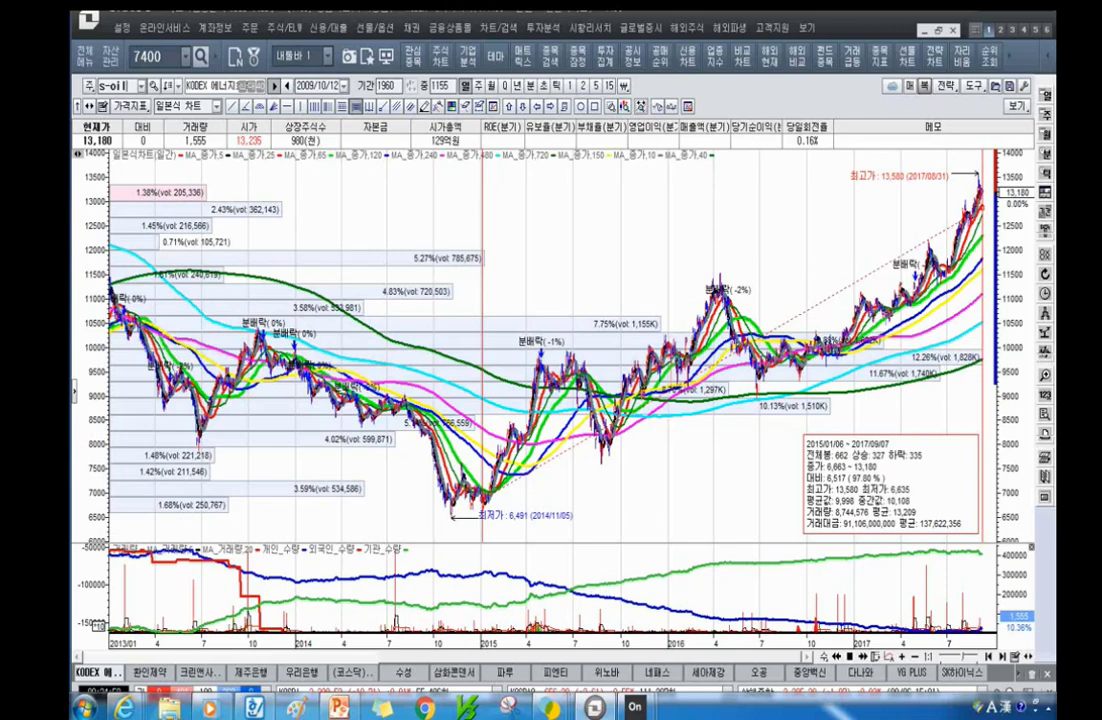
click(157, 106)
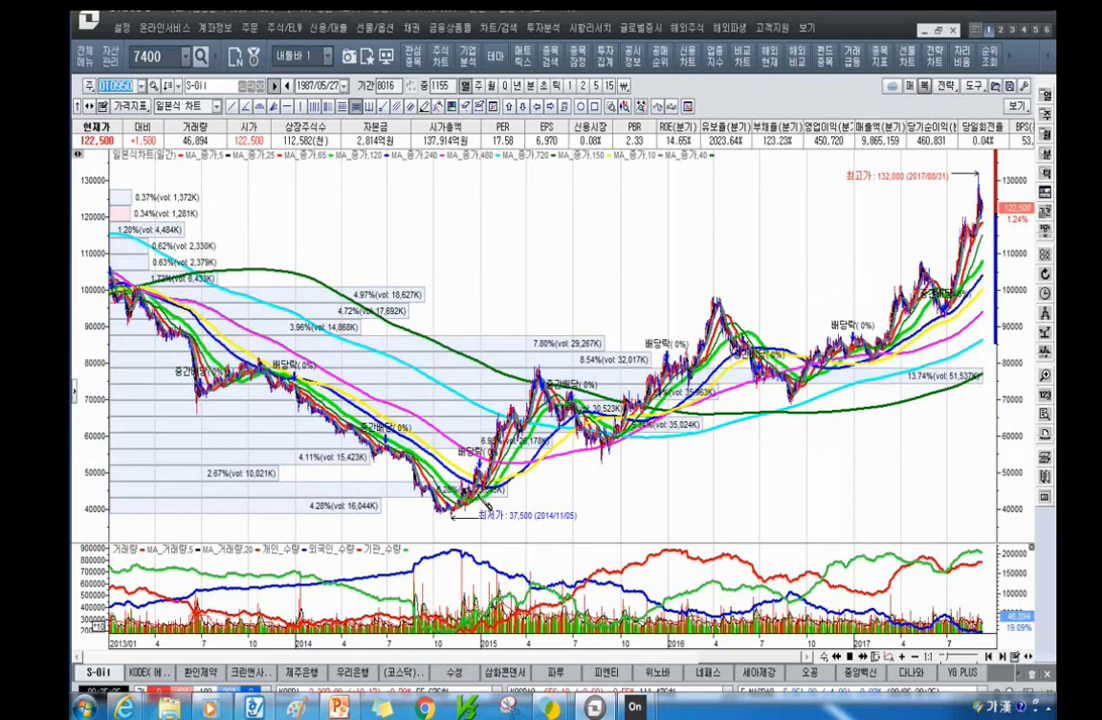
click(486, 495)
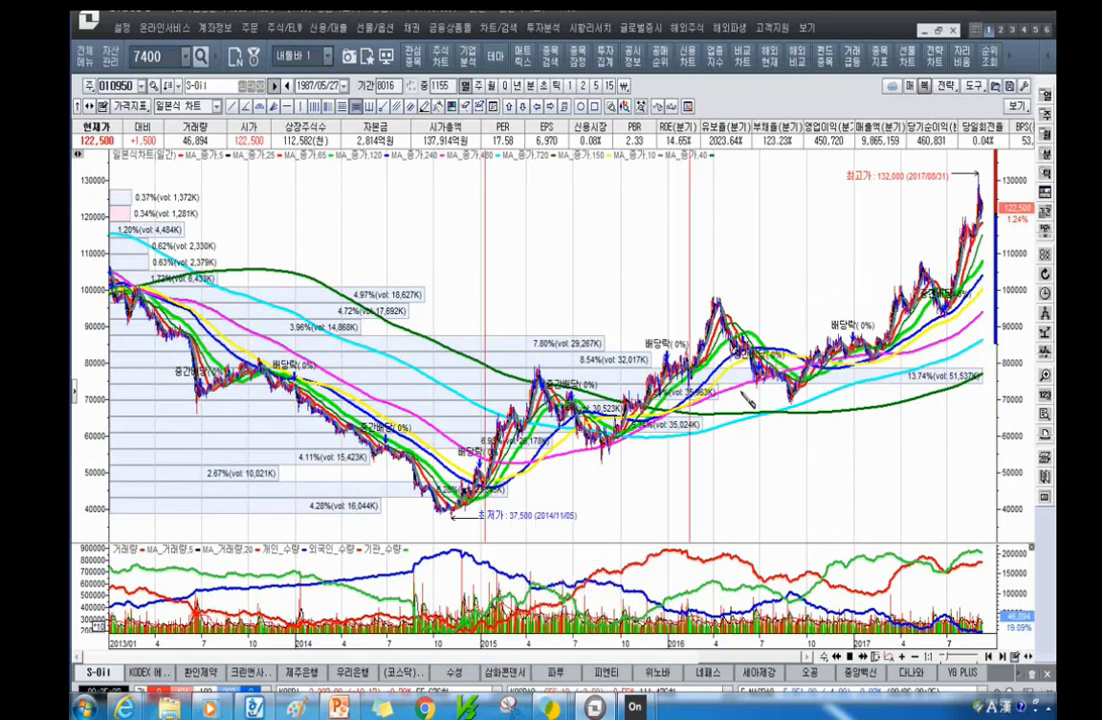
click(990, 252)
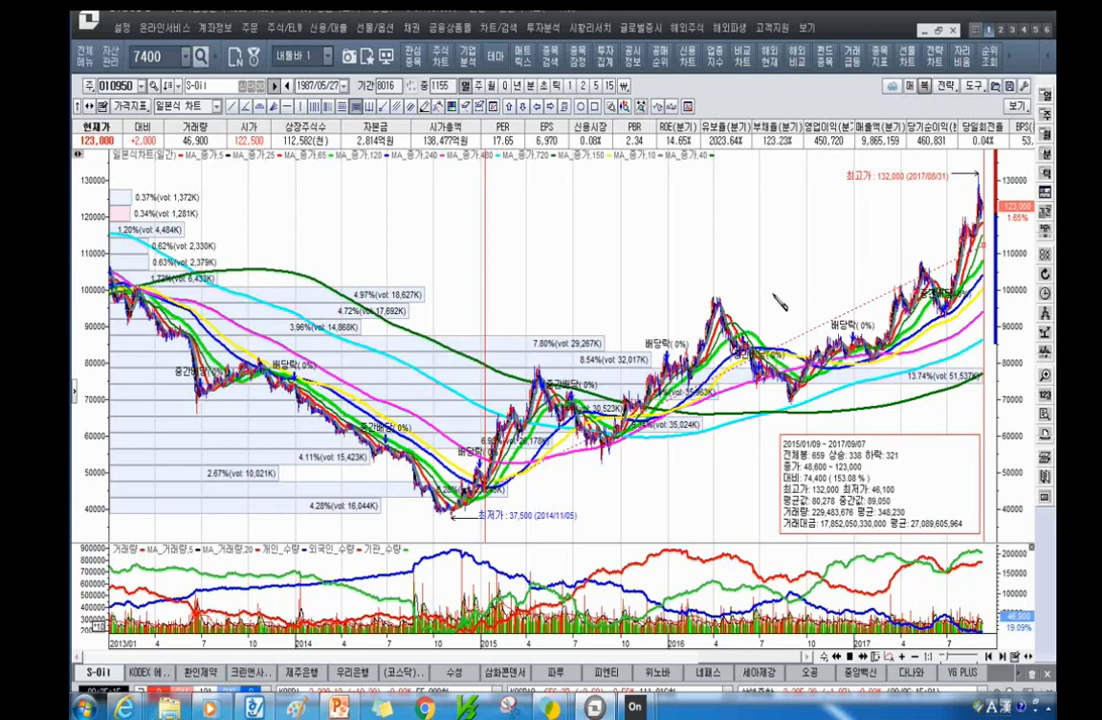
scroll(777, 302, up, 5)
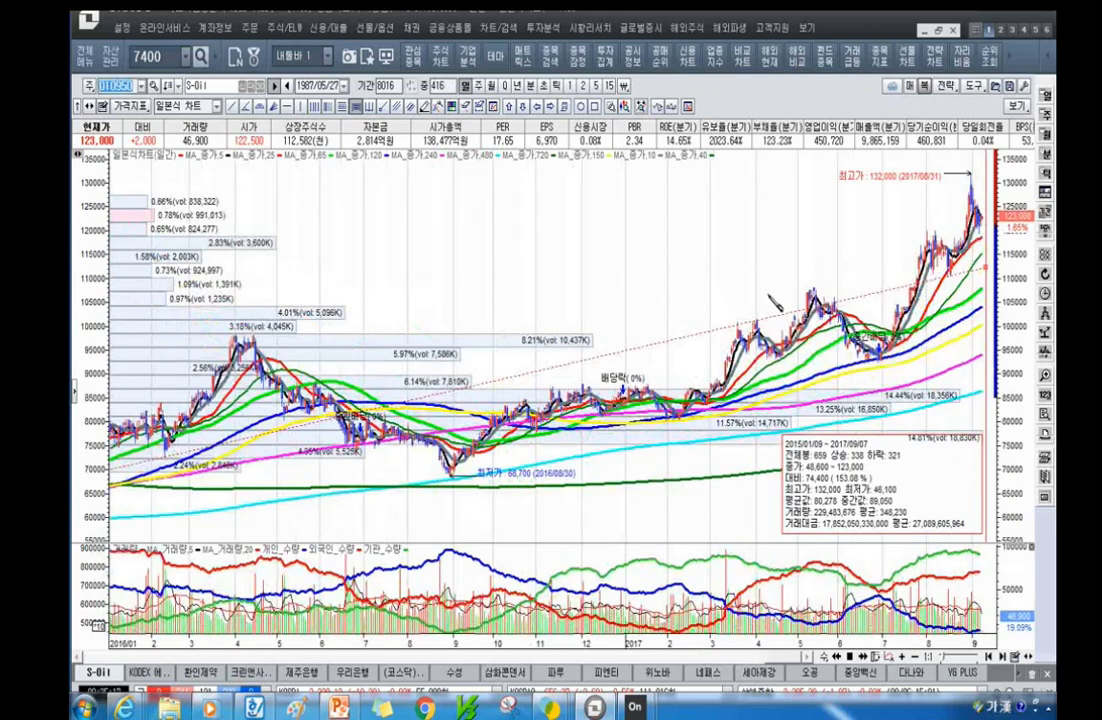
scroll(622, 488, up, 3)
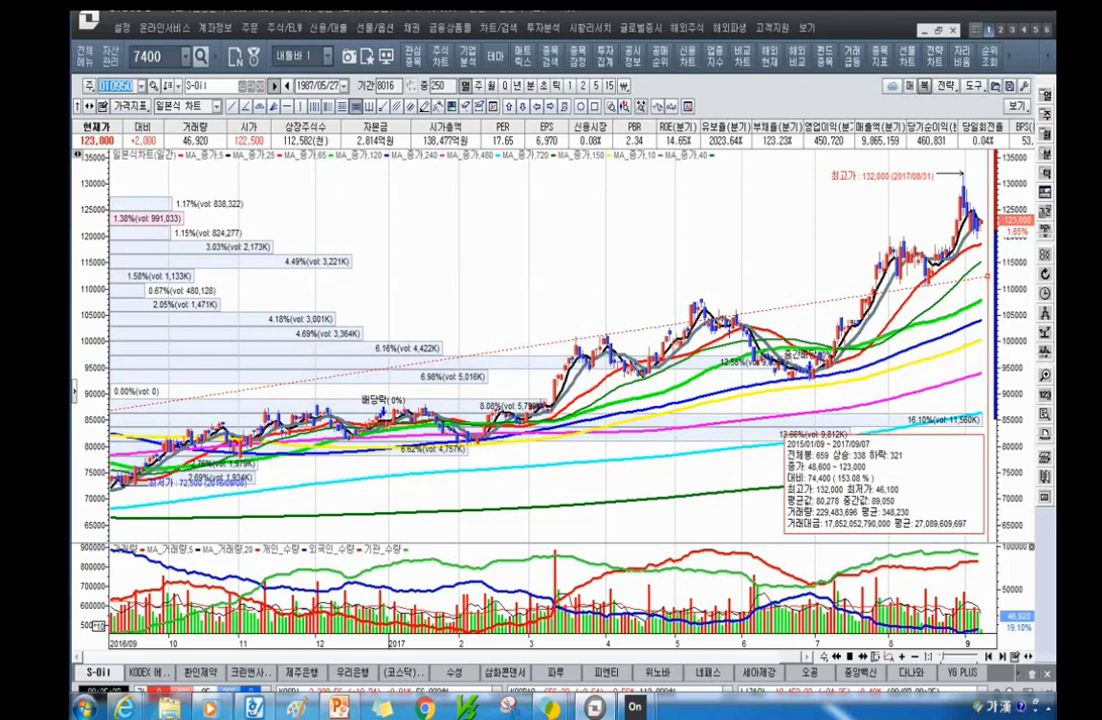
scroll(548, 318, down, 5)
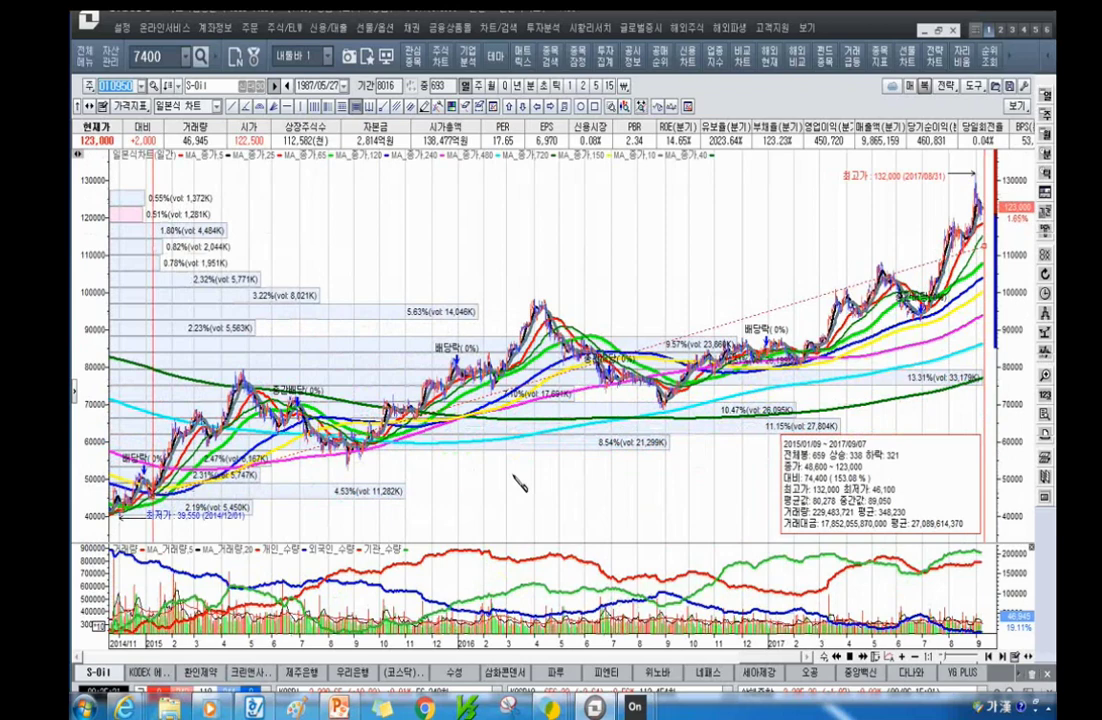
scroll(519, 483, down, 5)
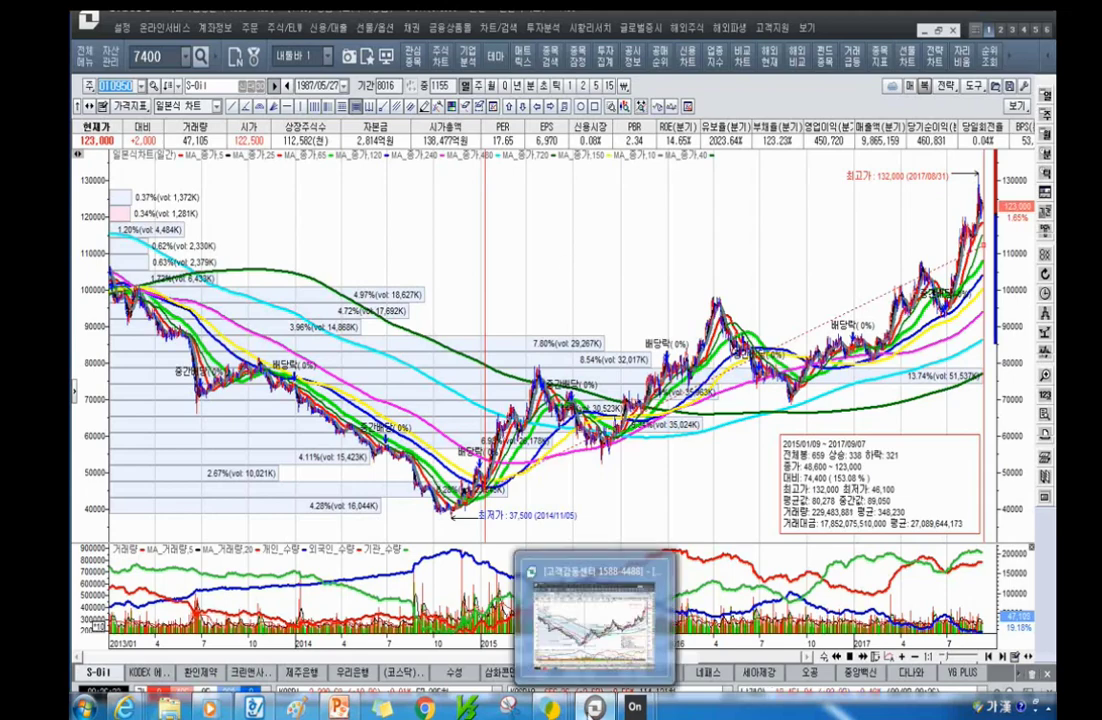
Switch to the PowerPoint presentation and browse the slide thumbnails from the holdings table on slide 5 to slide 12.
mouse_move(352, 708)
click(472, 620)
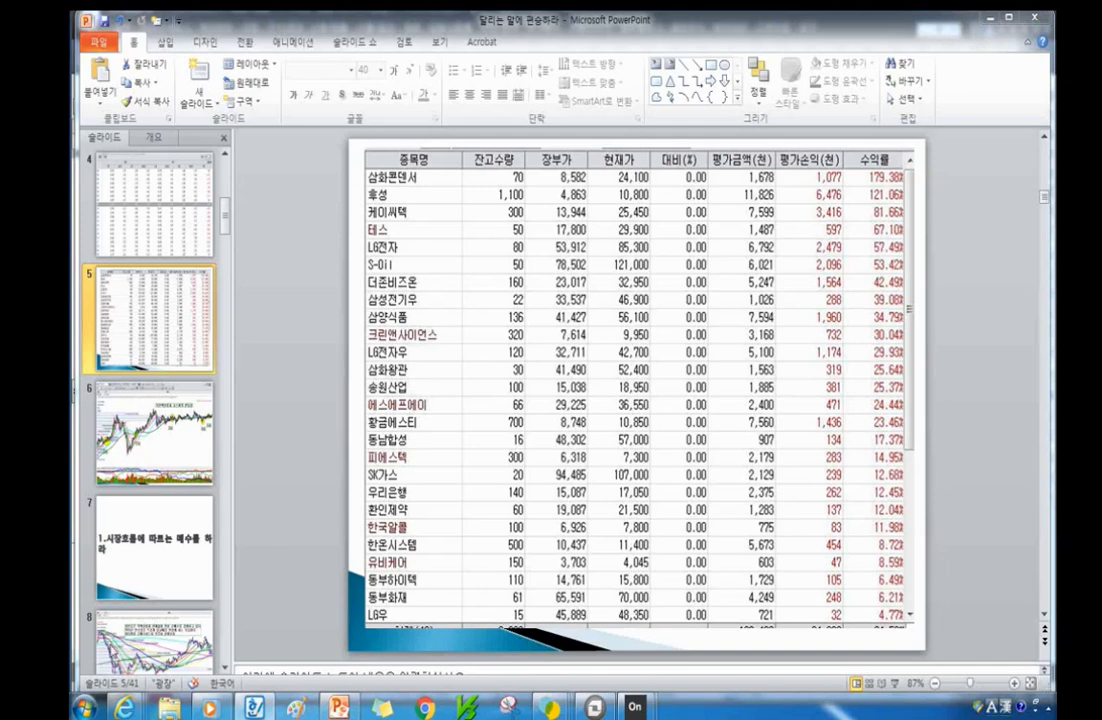
scroll(175, 573, down, 2)
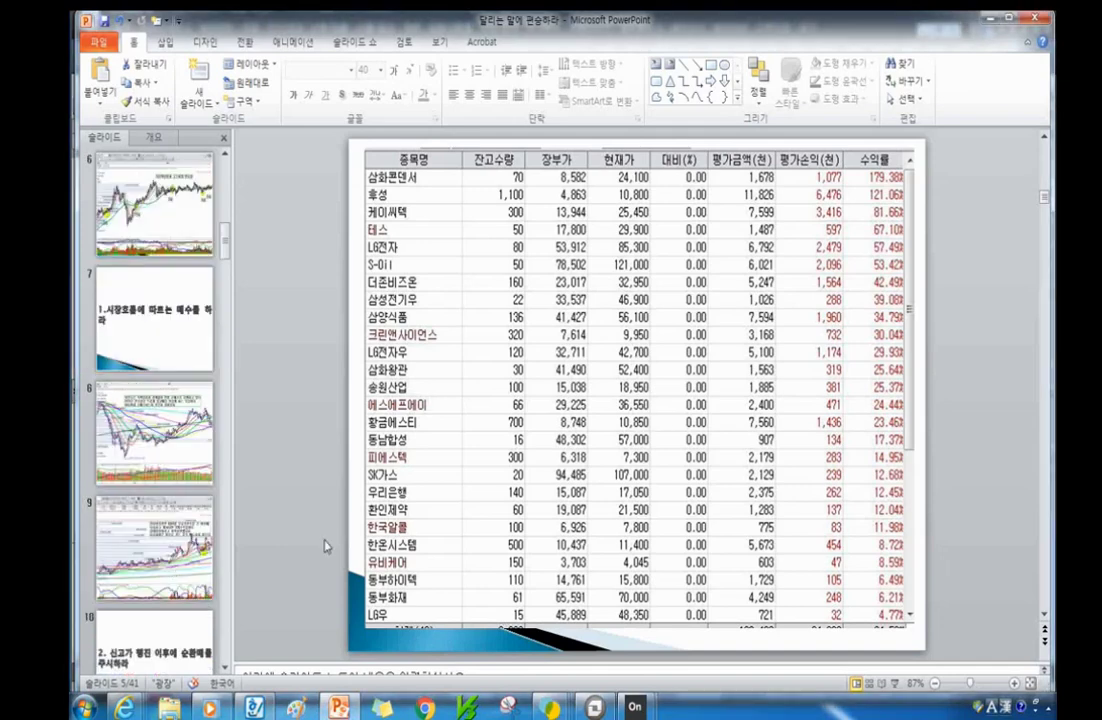
scroll(146, 575, down, 1)
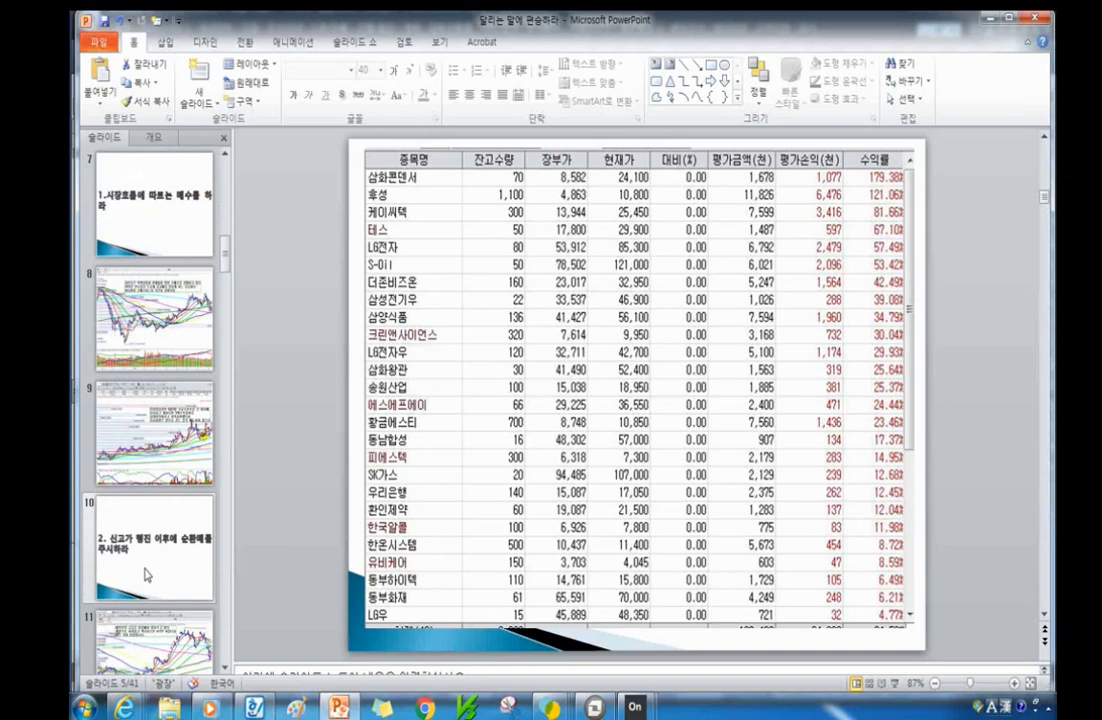
scroll(182, 582, down, 2)
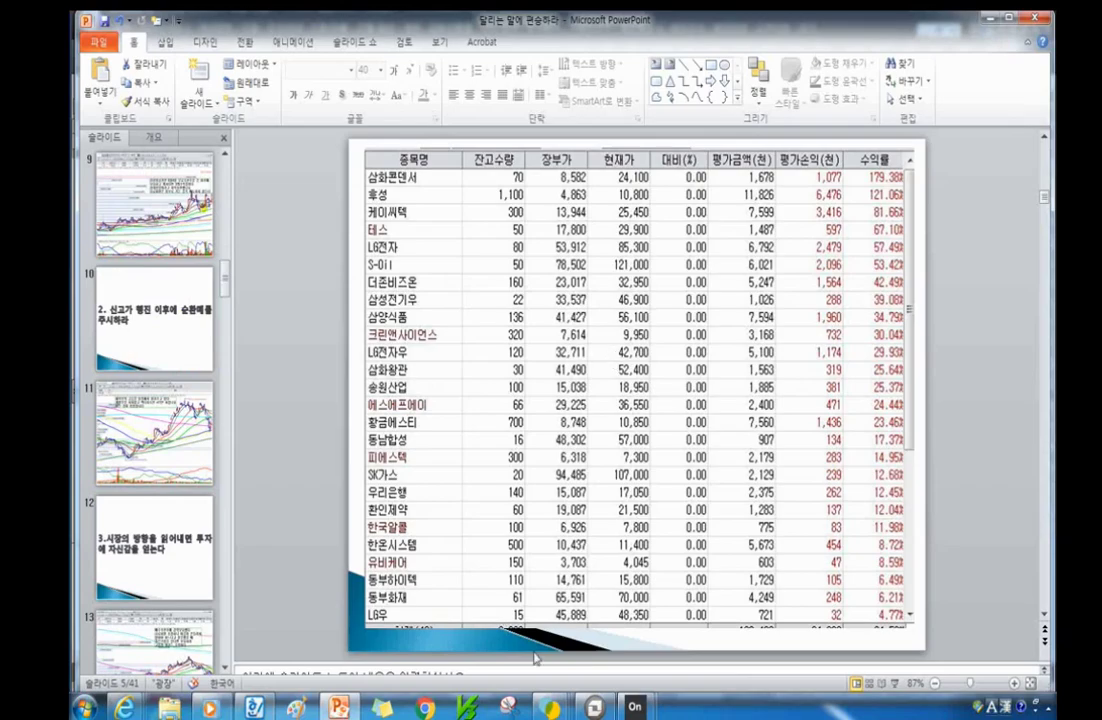
Switch back to the stock charting program, load the 풍산 chart, and review it at 150, 416 and 250 days.
click(595, 708)
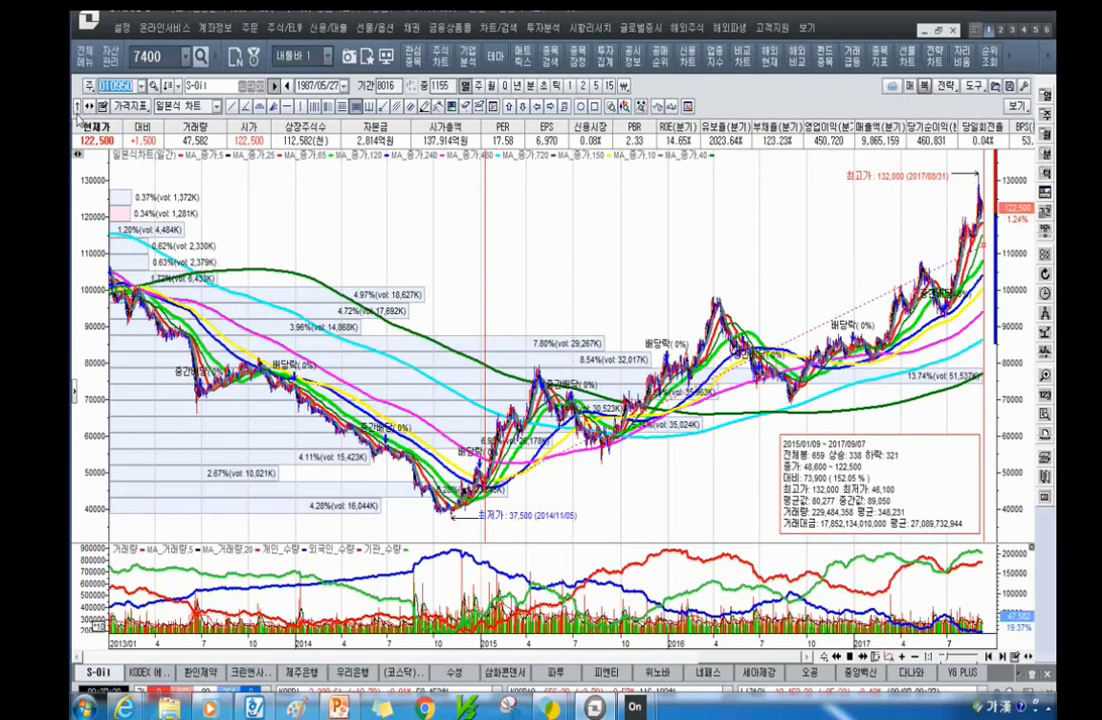
text(풍산)
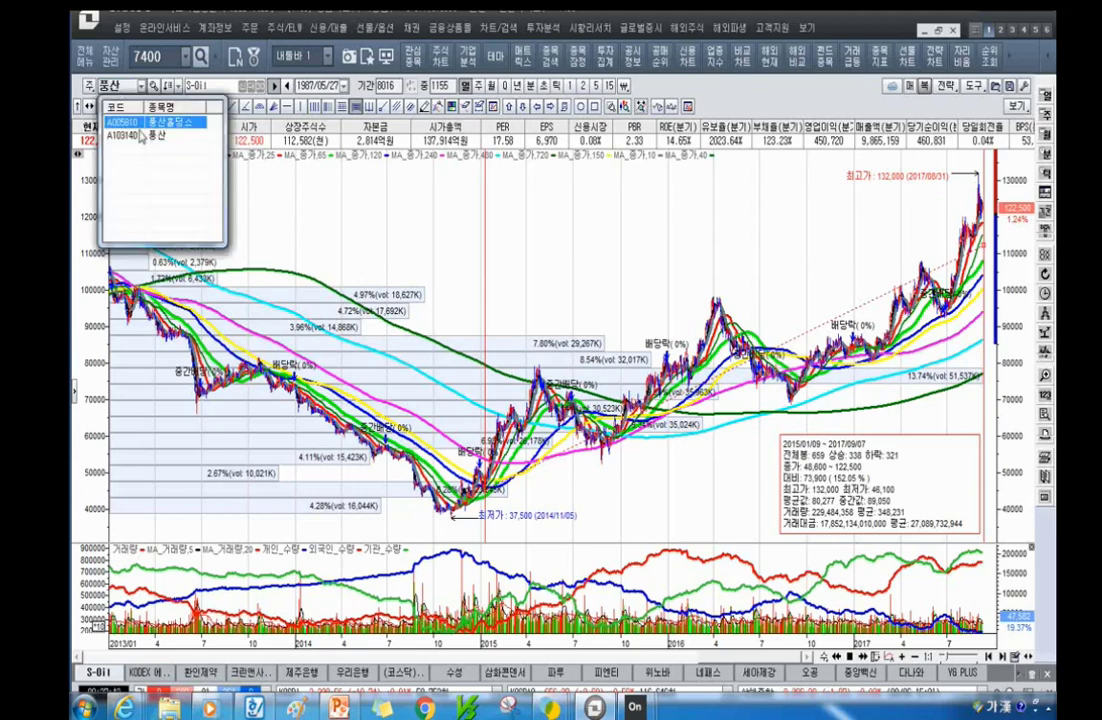
click(152, 135)
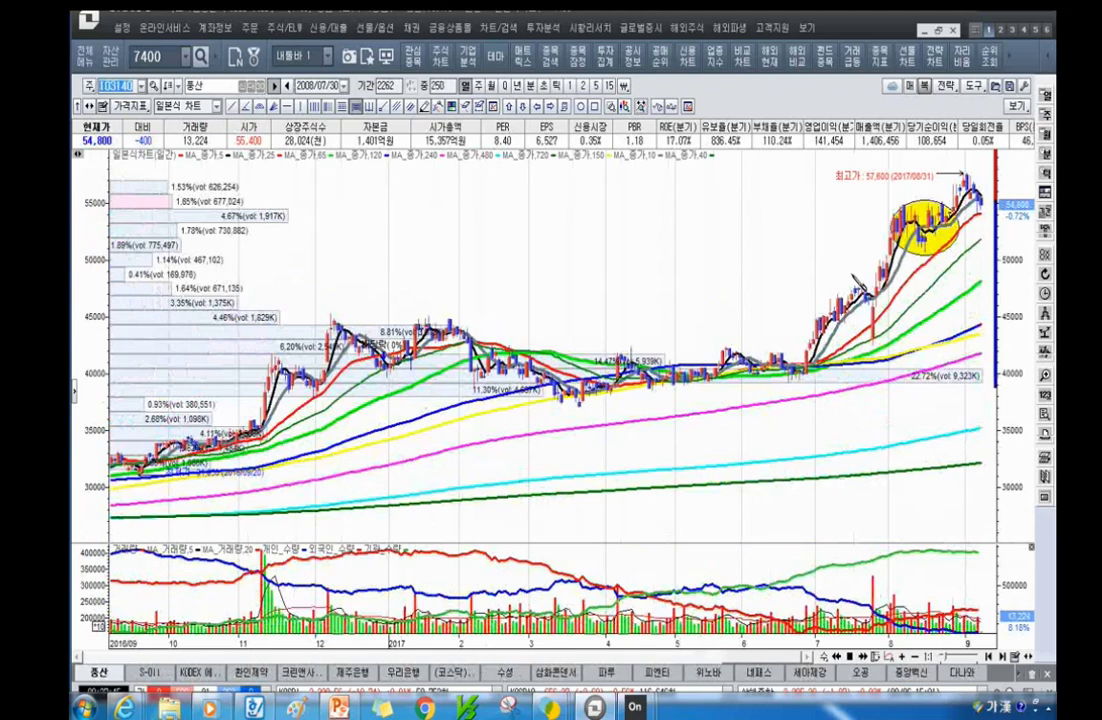
scroll(468, 280, up, 3)
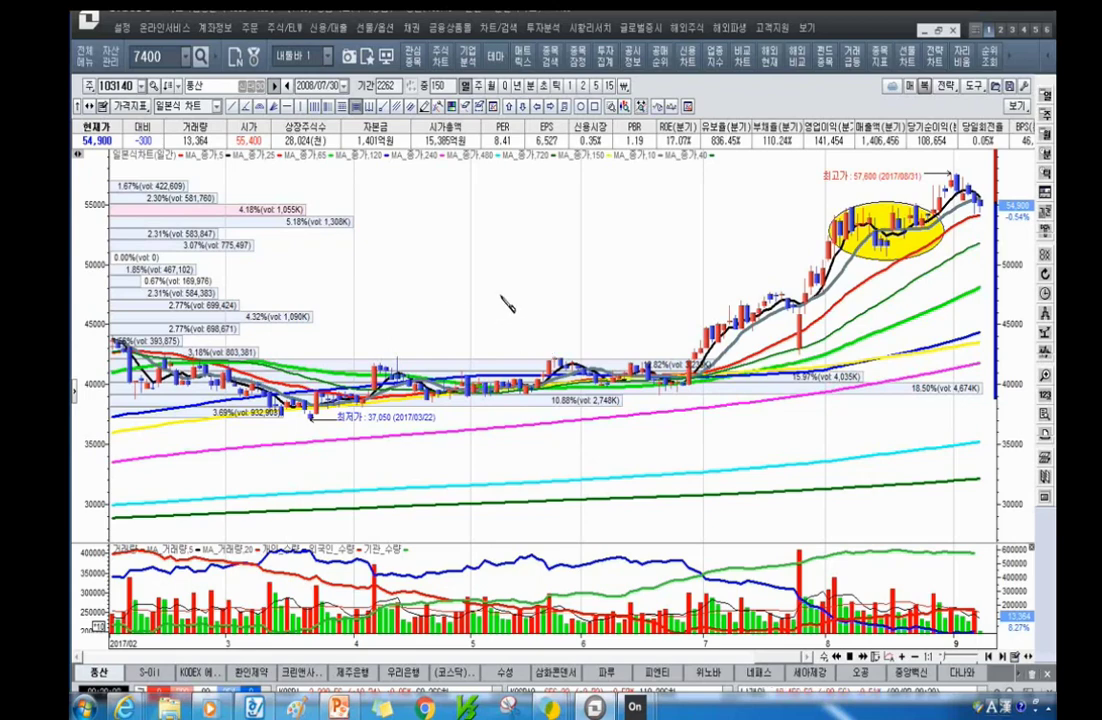
scroll(529, 307, down, 3)
scroll(320, 396, down, 3)
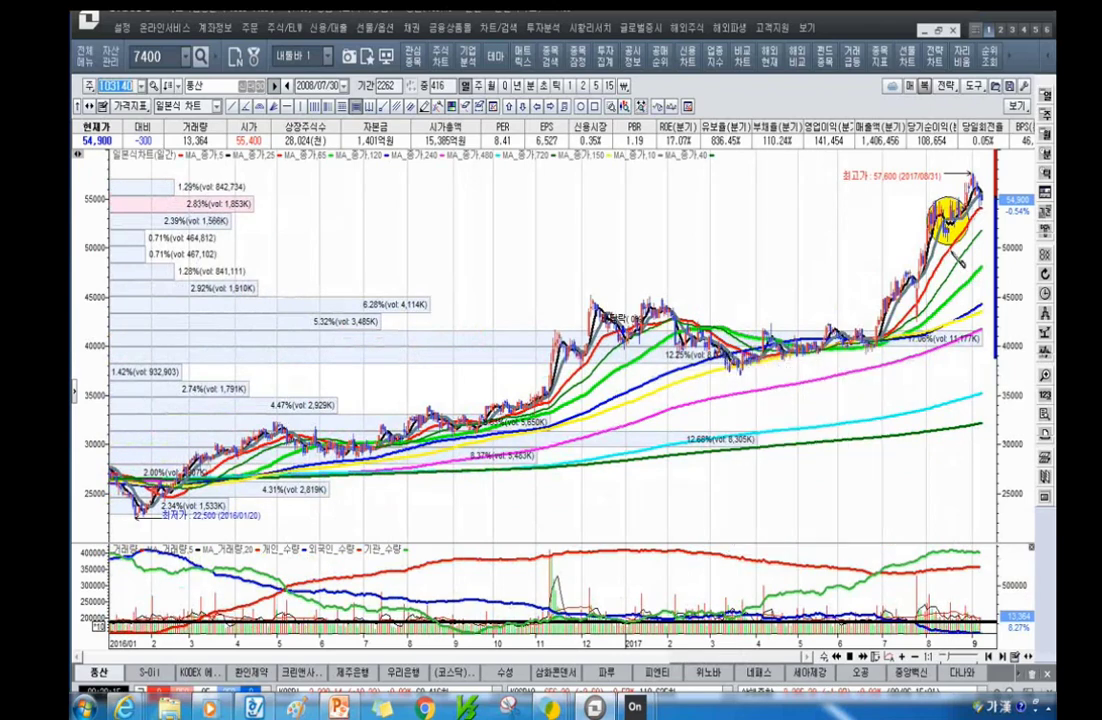
scroll(948, 222, up, 3)
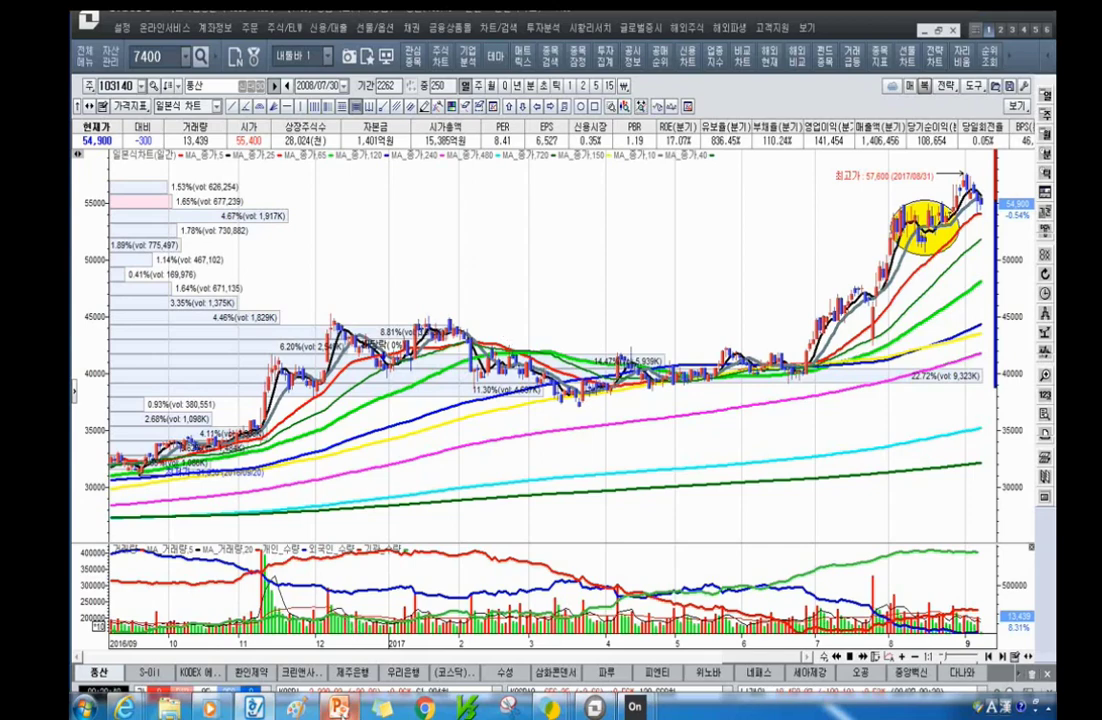
Switch to the PowerPoint presentation and show slide 11 with the (코스닥)제약 sector chart and slide 12 on reading market direction.
mouse_move(339, 708)
click(296, 615)
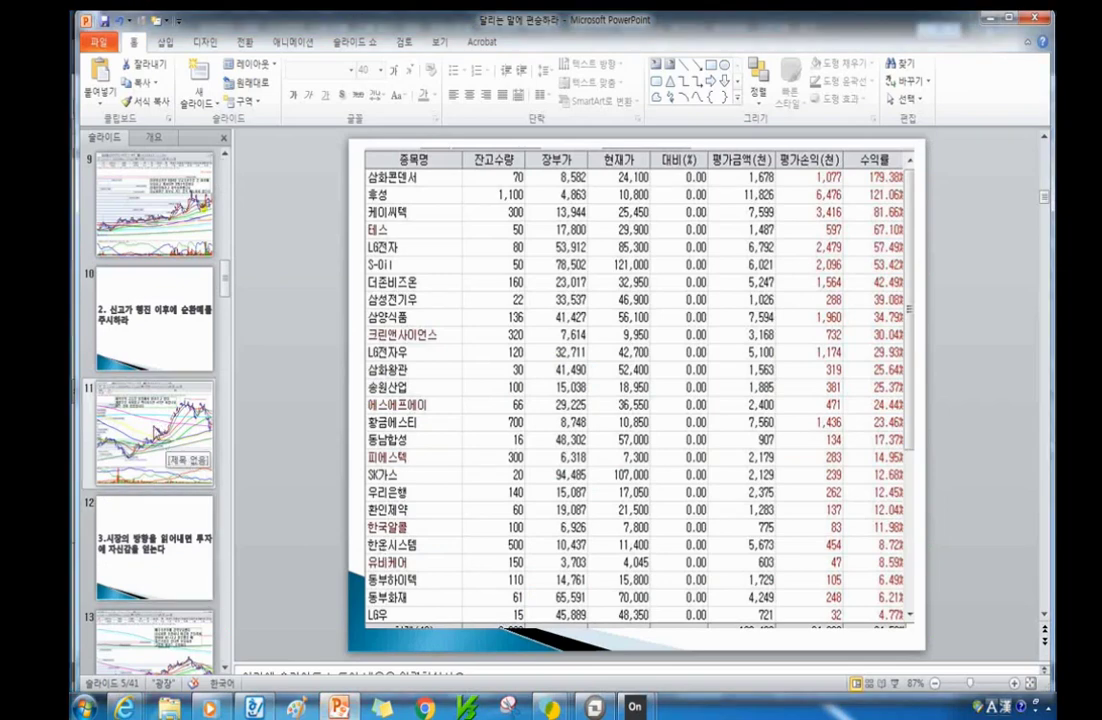
click(142, 392)
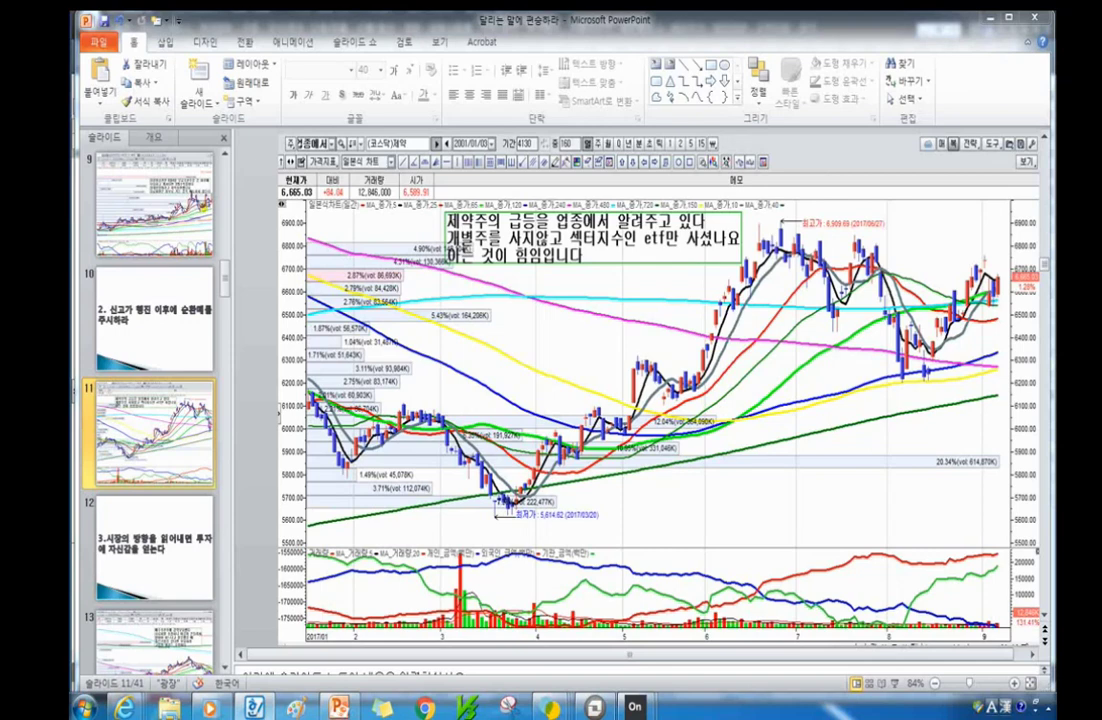
click(143, 566)
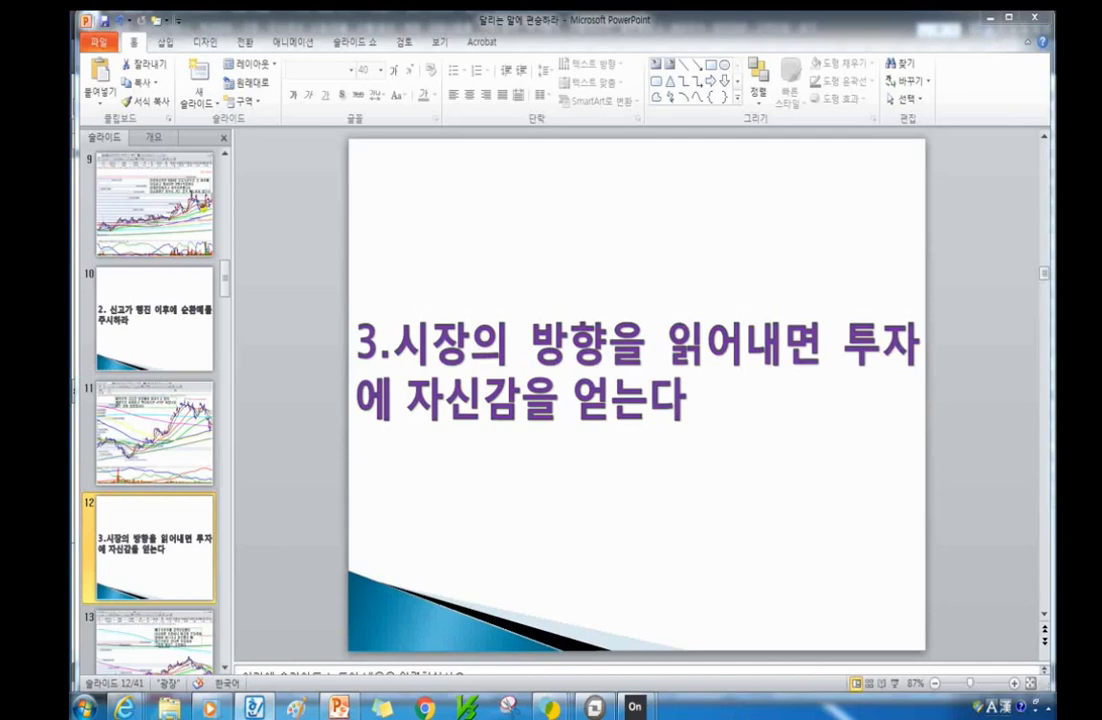
Switch back to the stock charting program, load the 종합주가지수 chart with code 001, and display it weekly across 416 bars.
click(595, 707)
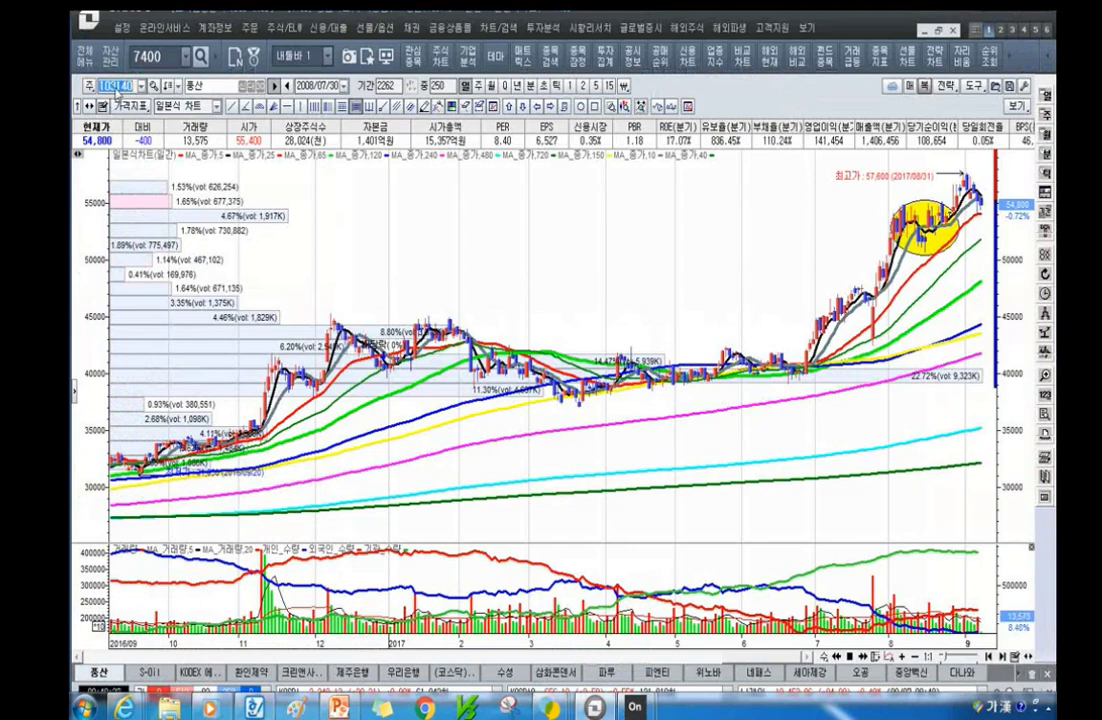
text(001)
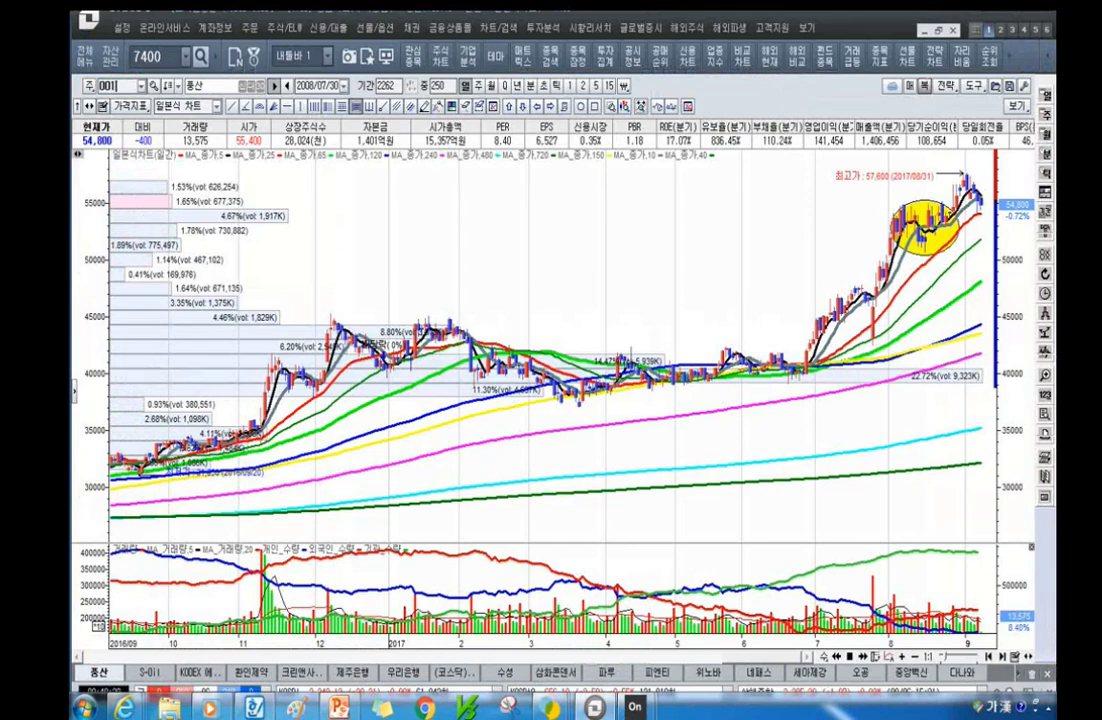
key(Return)
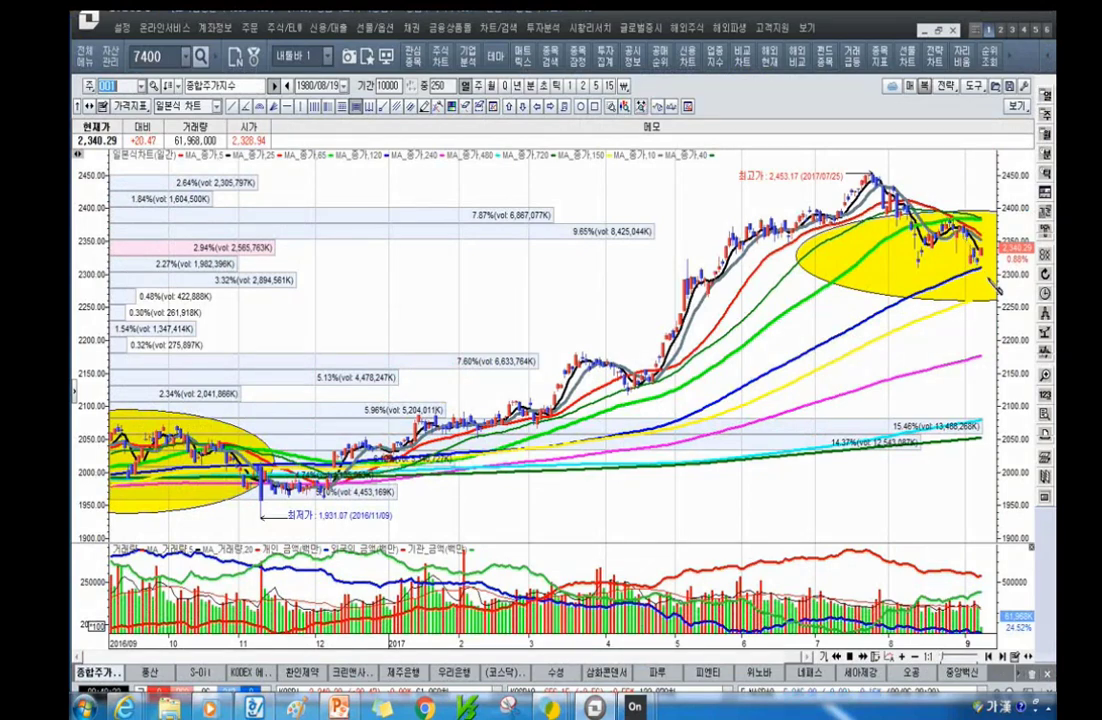
click(479, 86)
scroll(878, 233, down, 3)
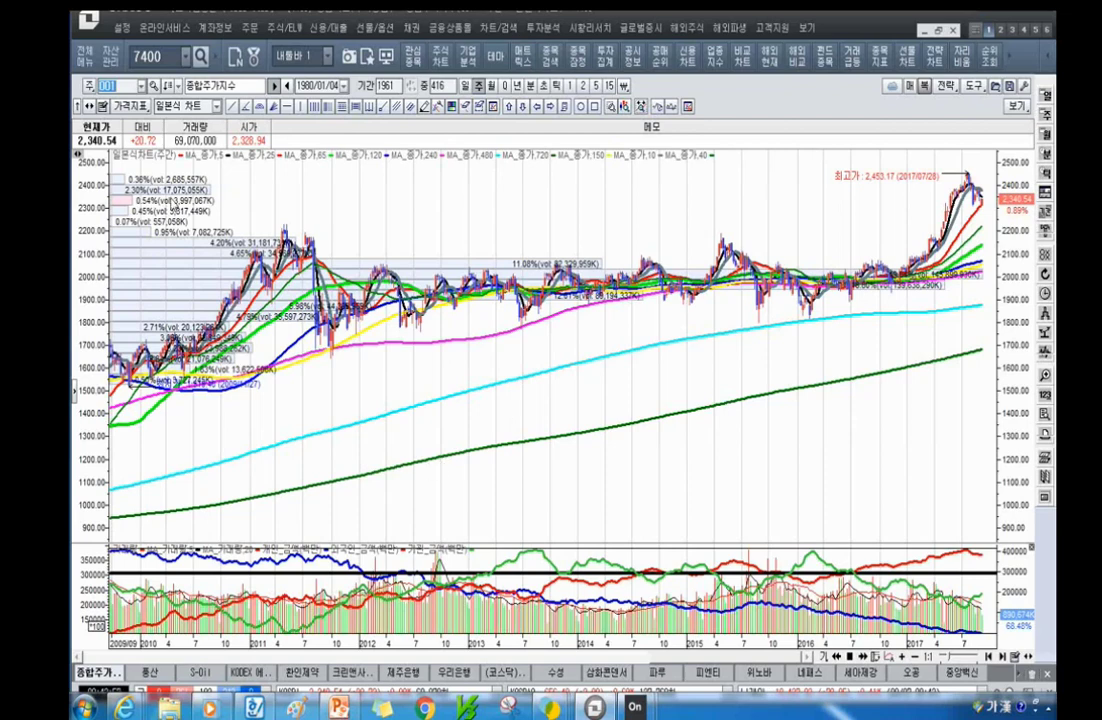
Load the 삼익THK chart, narrow it to 150 bars, and change it to daily candles.
text(사)
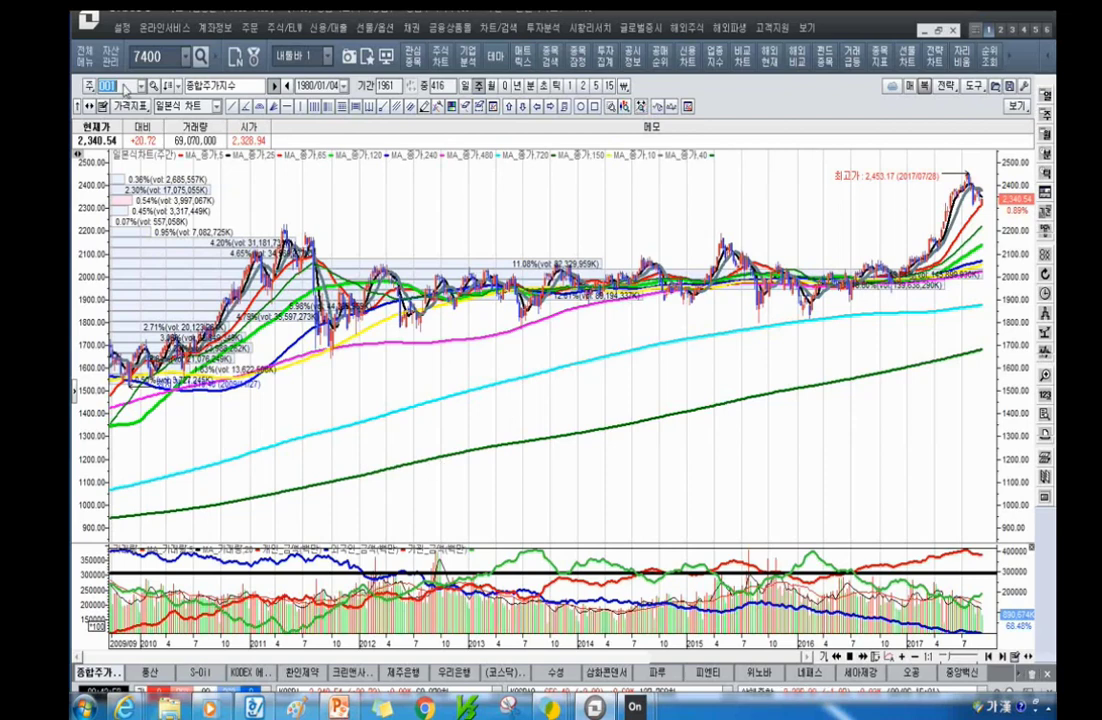
text(ㅁ)
text(익)
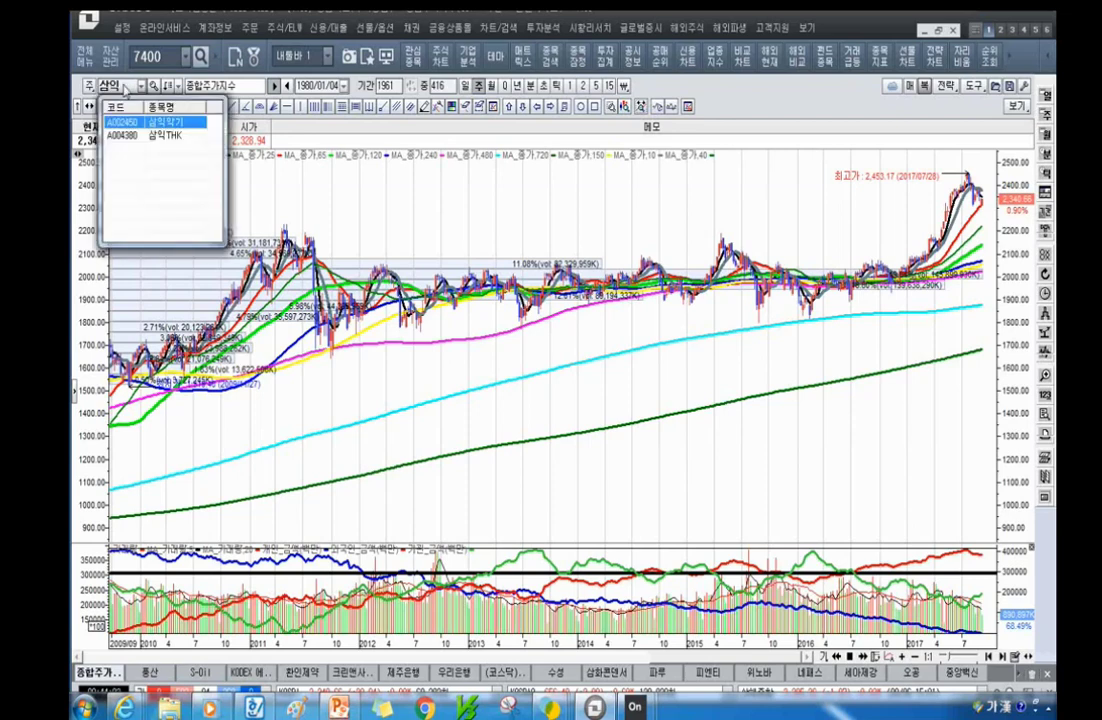
click(168, 143)
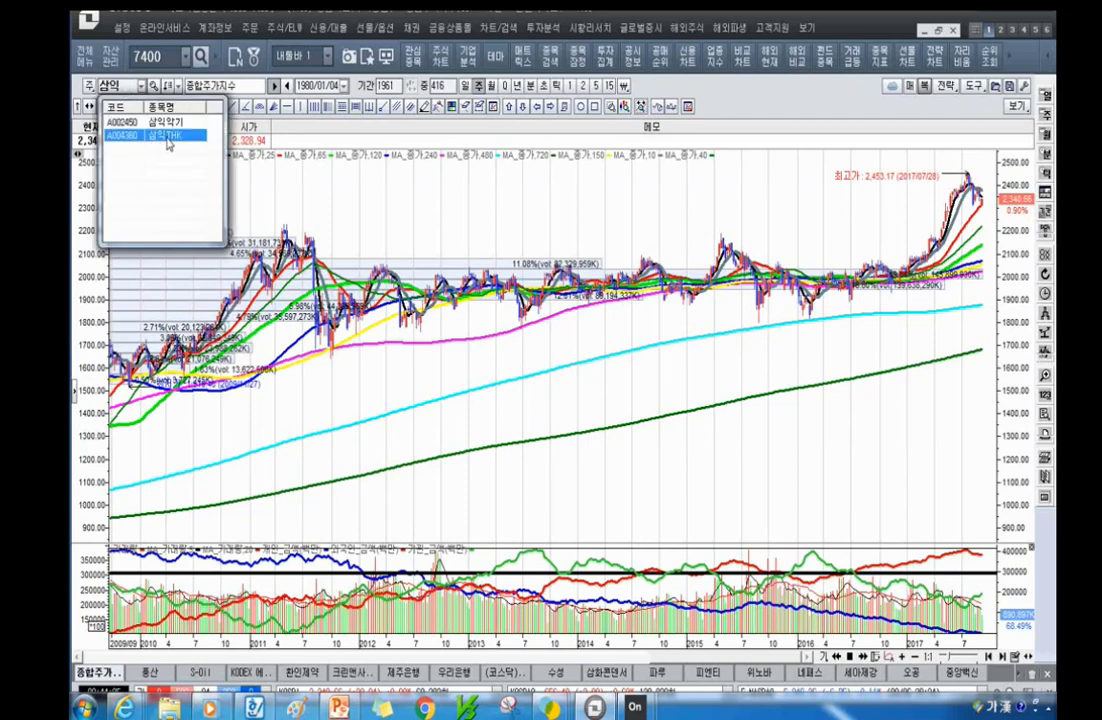
click(168, 142)
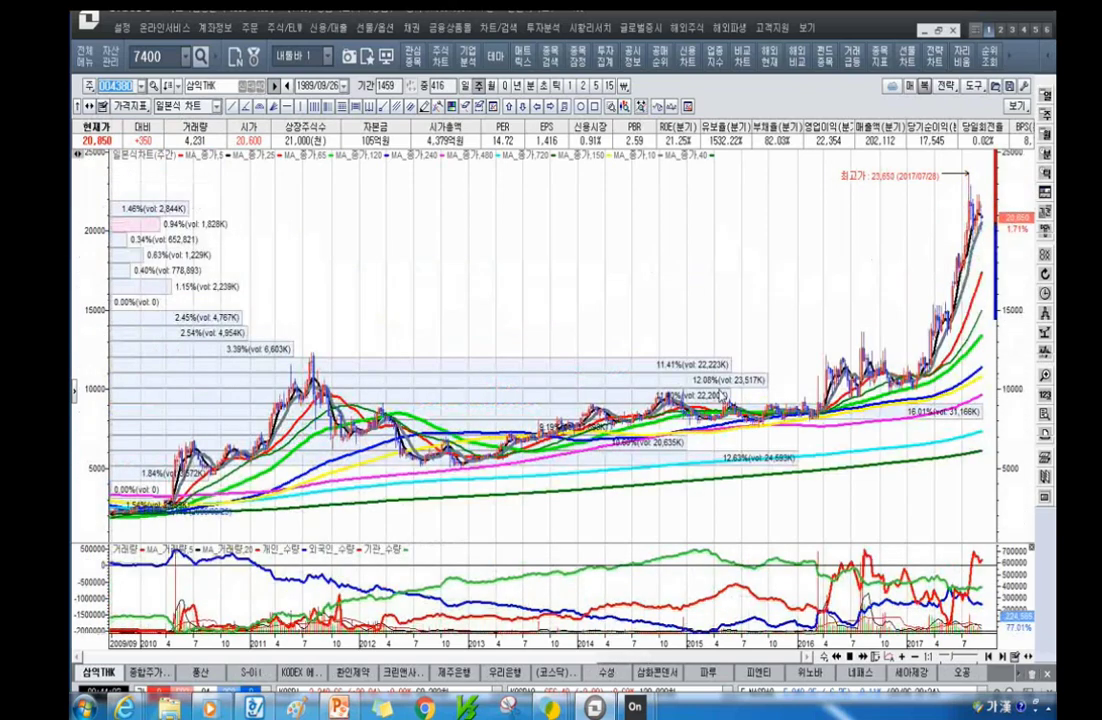
scroll(780, 313, up, 5)
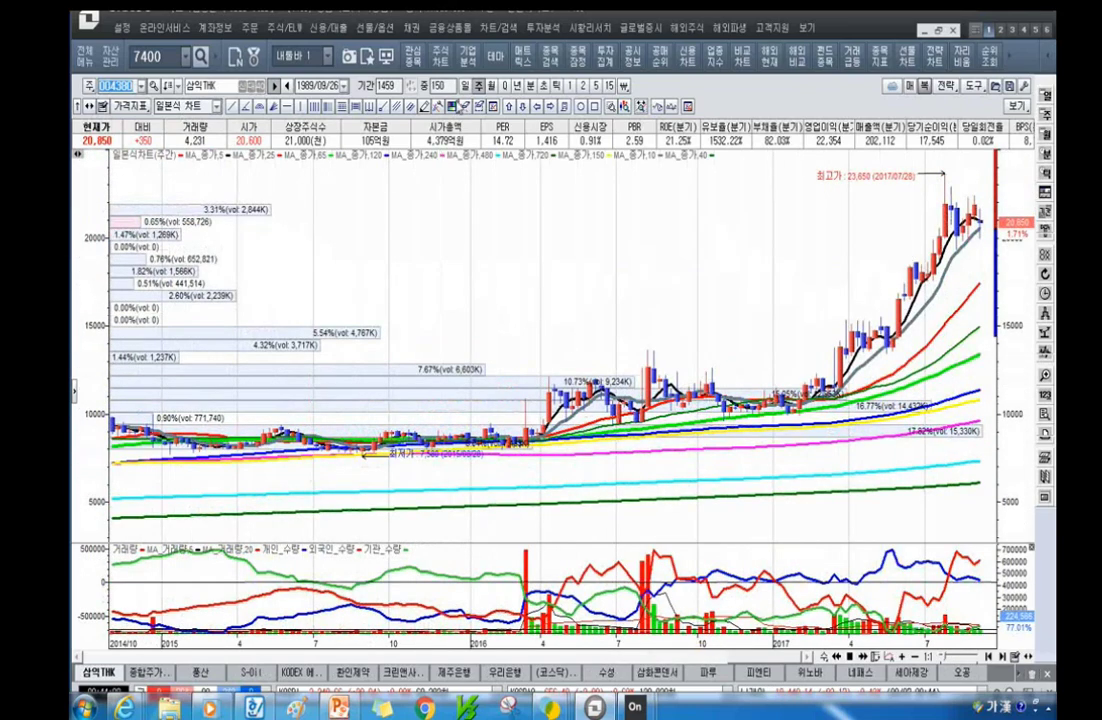
click(465, 86)
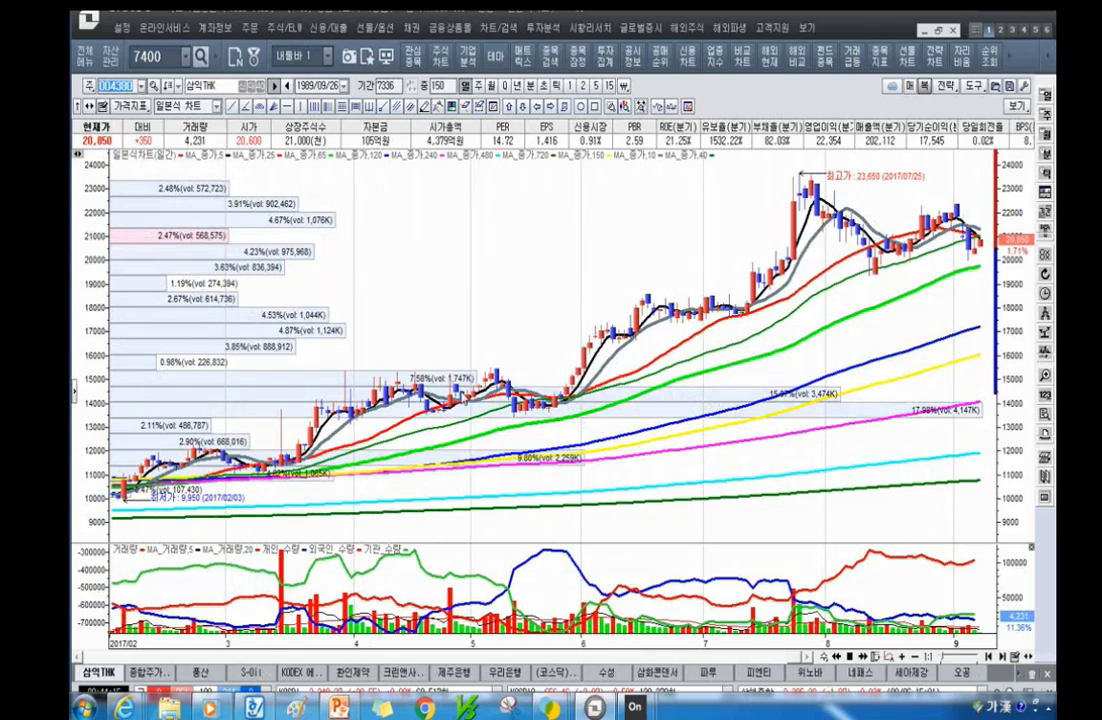
Switch to the PowerPoint presentation, show the 제약 sector chart on slide 11 again, and advance to the 녹십자셀 chart on slide 13.
click(398, 341)
click(388, 287)
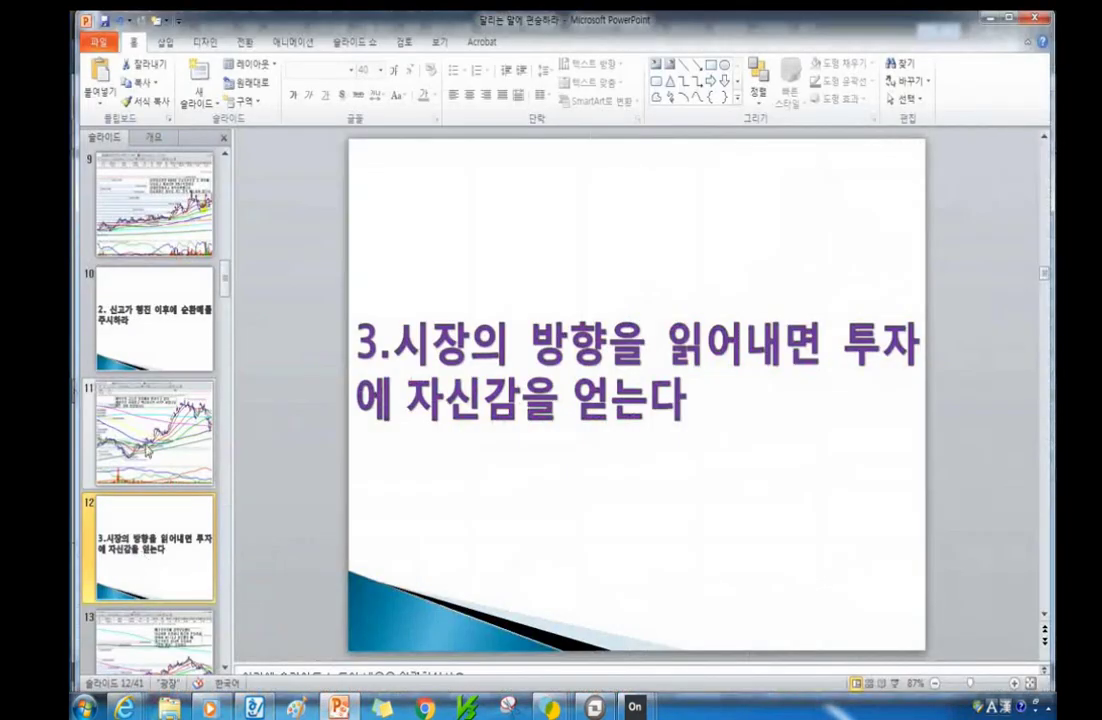
click(148, 451)
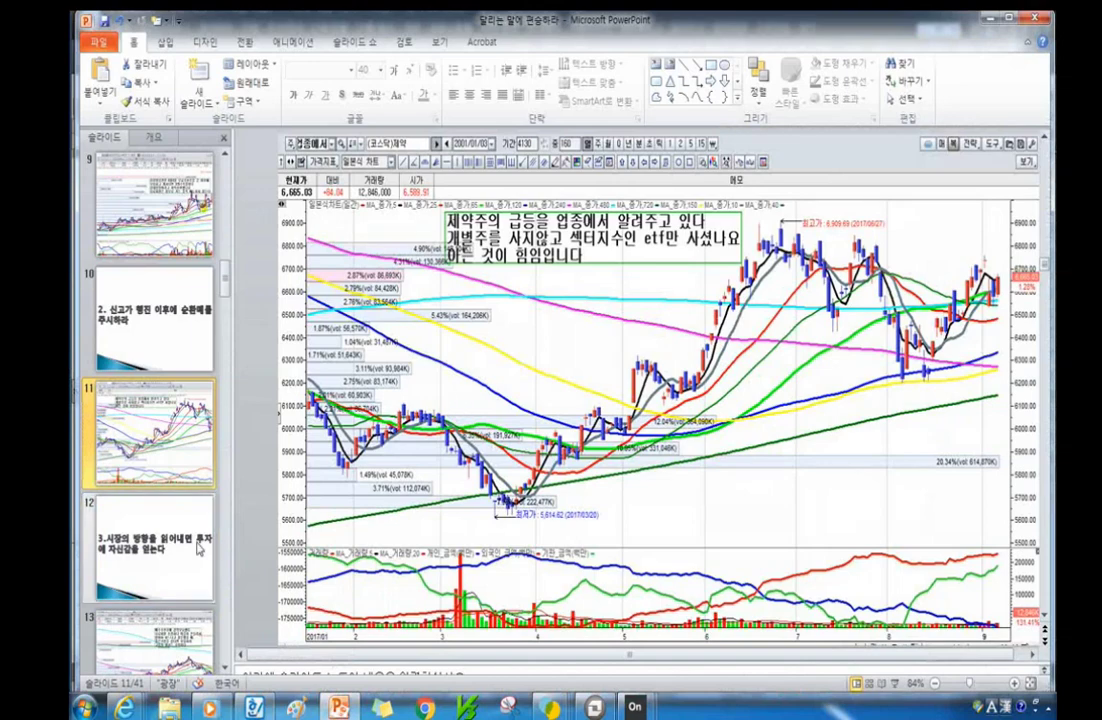
click(190, 545)
key(Down)
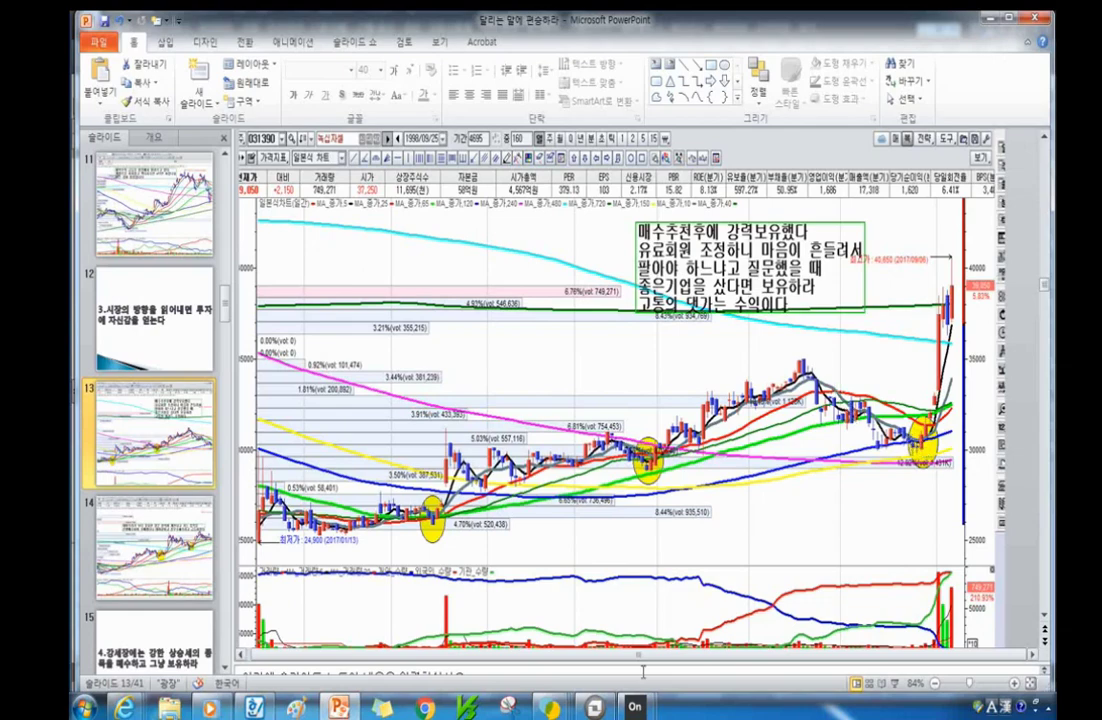
Switch back to the stock charting program, view the 녹십자셀 chart at 90 bars, and load the 피엔티 chart with code 137400.
click(594, 708)
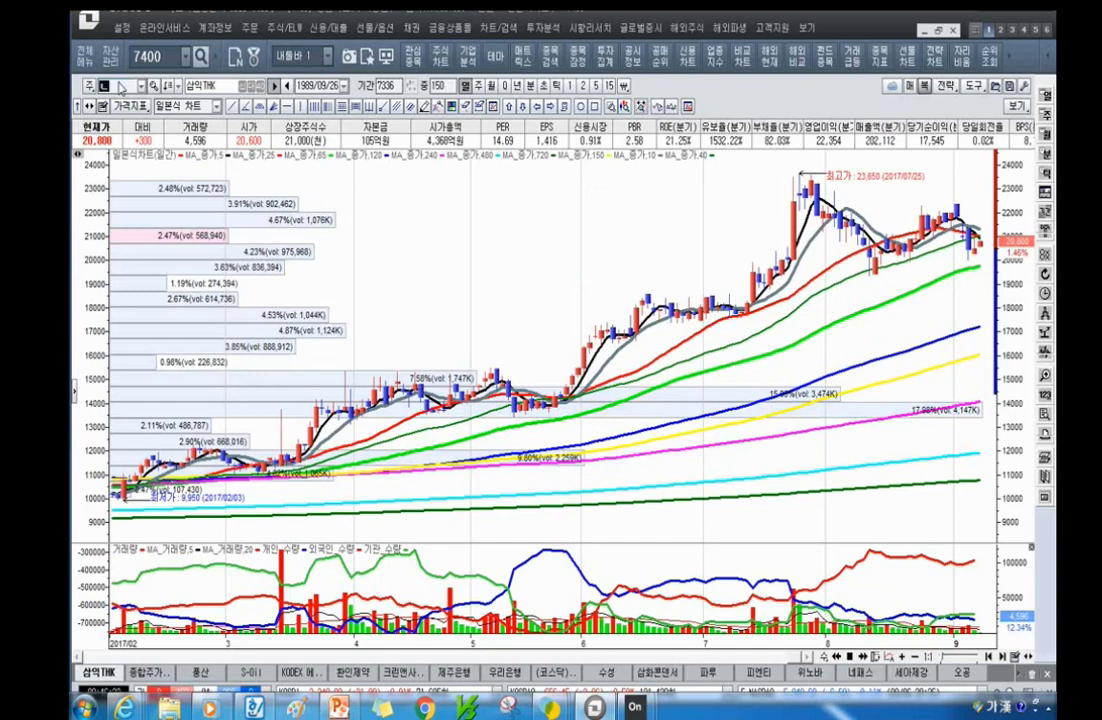
text(녹십칠)
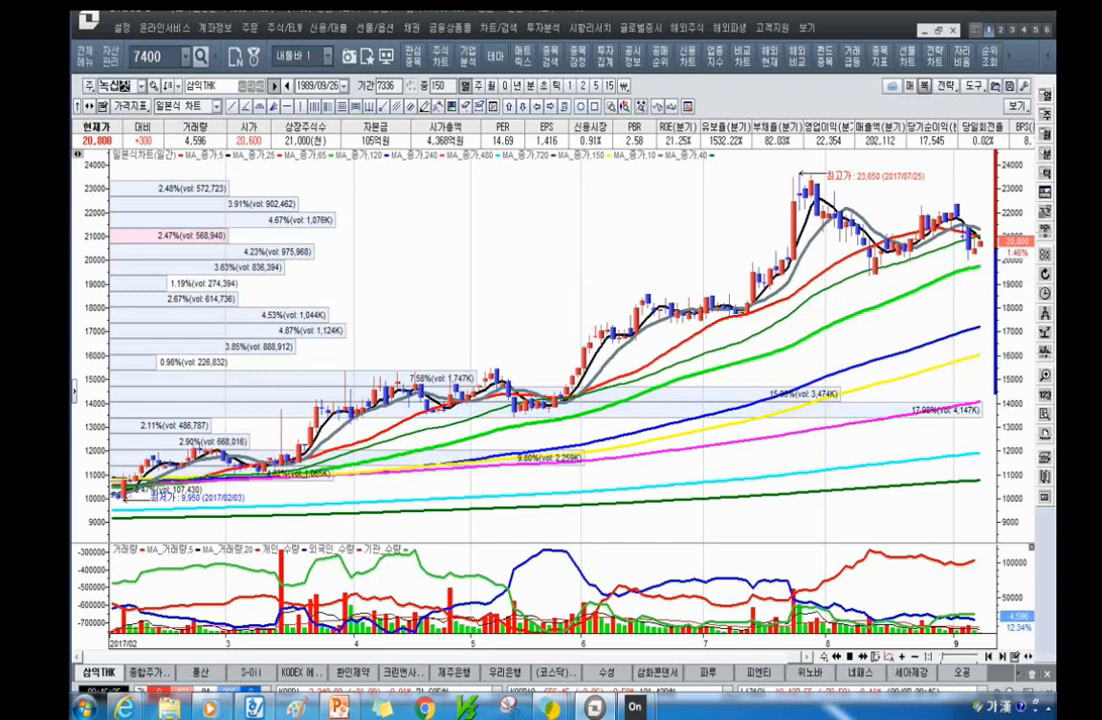
key(Return)
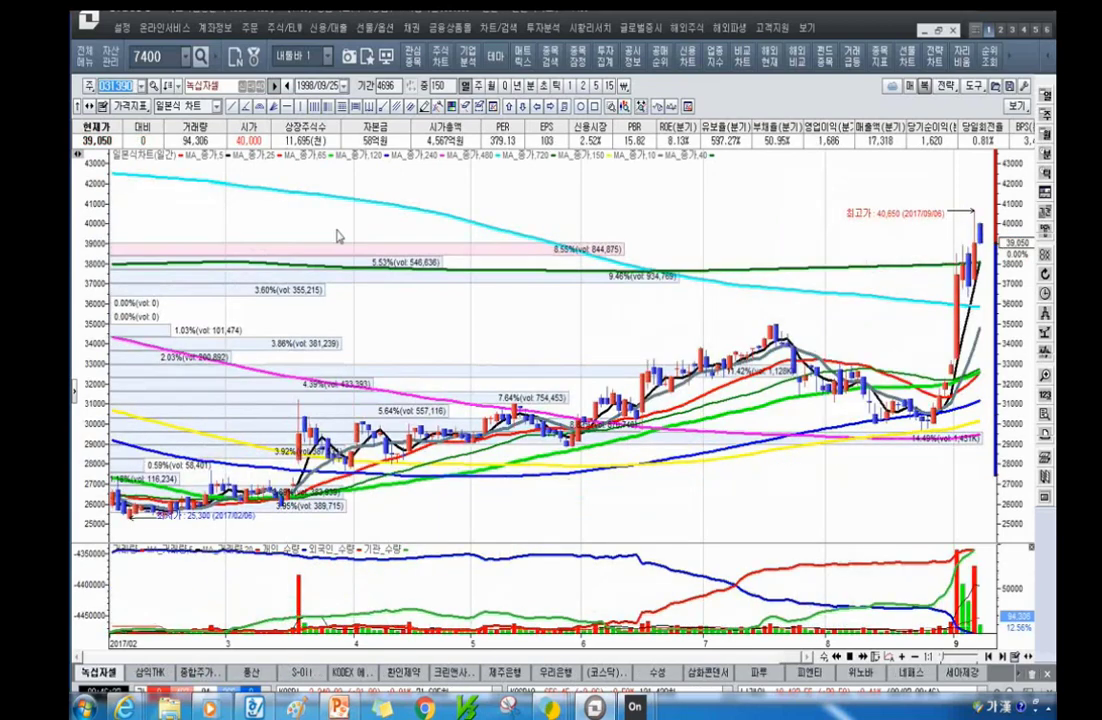
scroll(735, 337, up, 3)
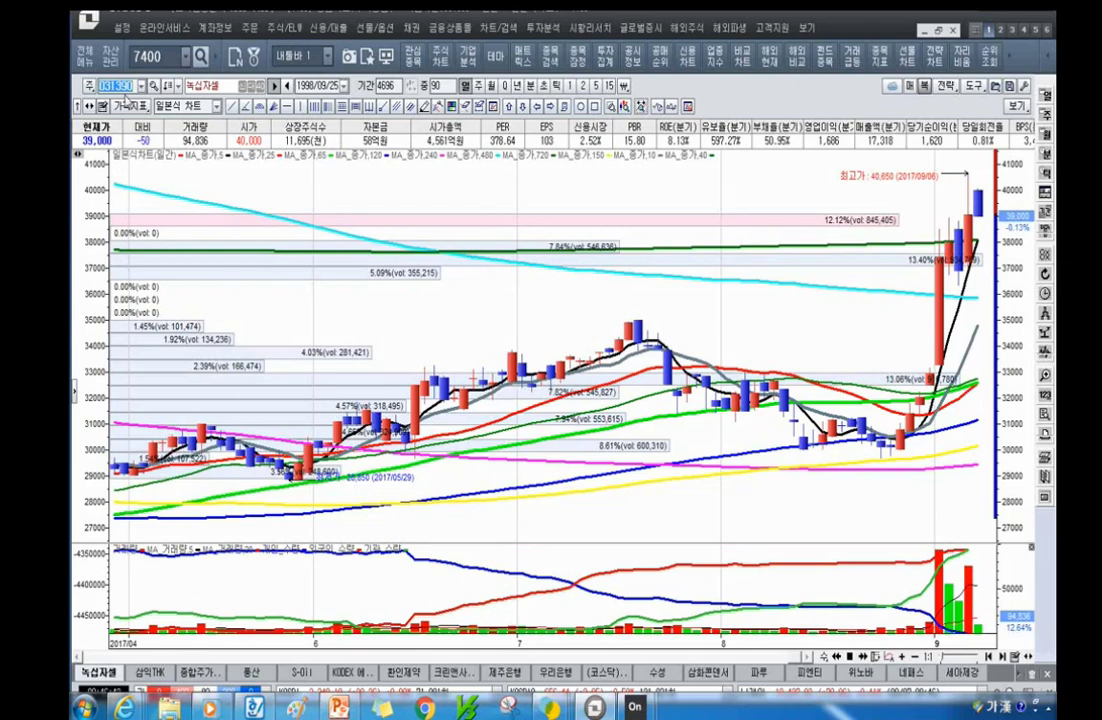
text(137400)
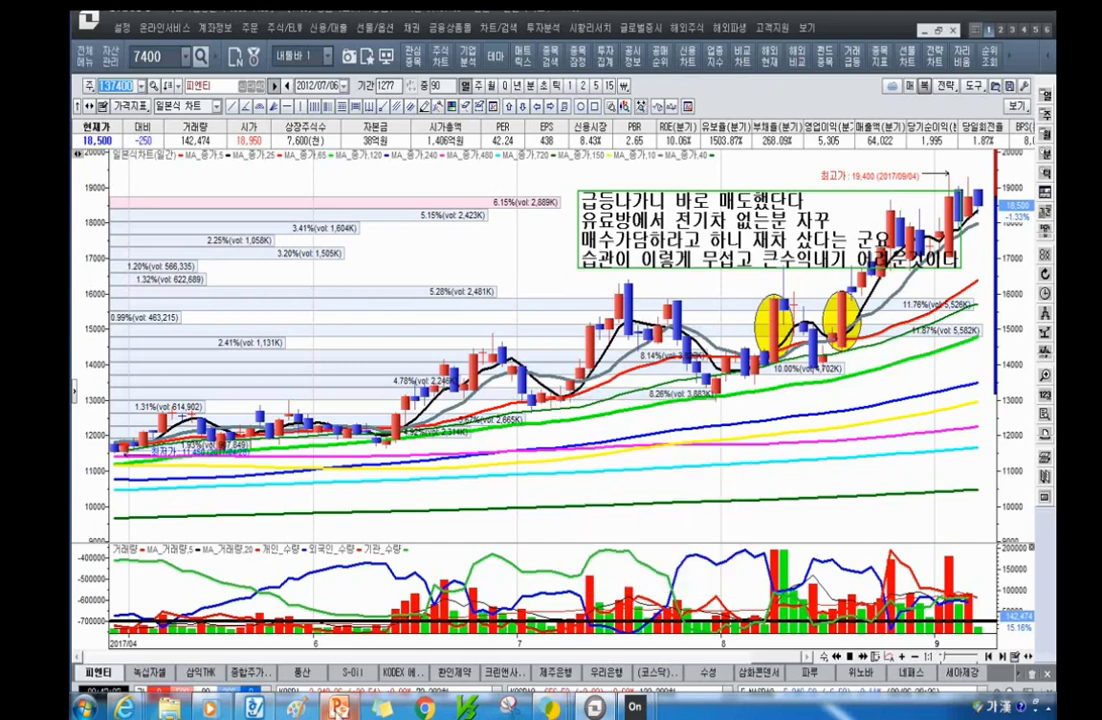
Switch to the PowerPoint presentation, show the 환인제약 chart on slide 14, and shift the chart picture slightly down and to the left.
click(338, 708)
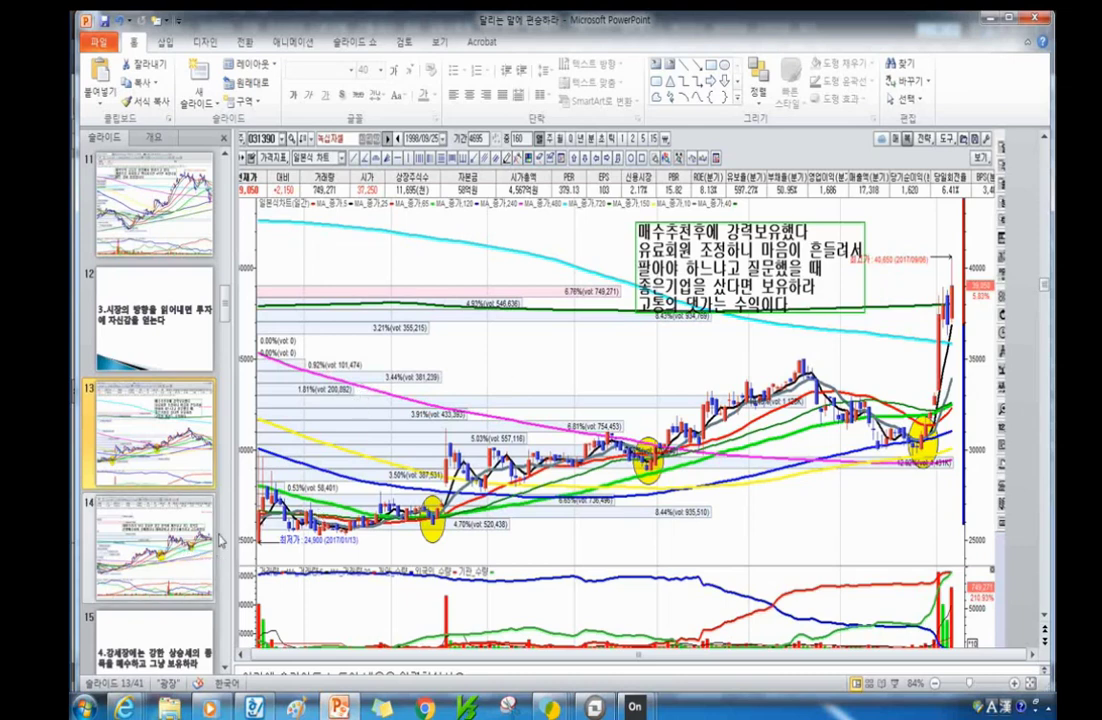
key(Down)
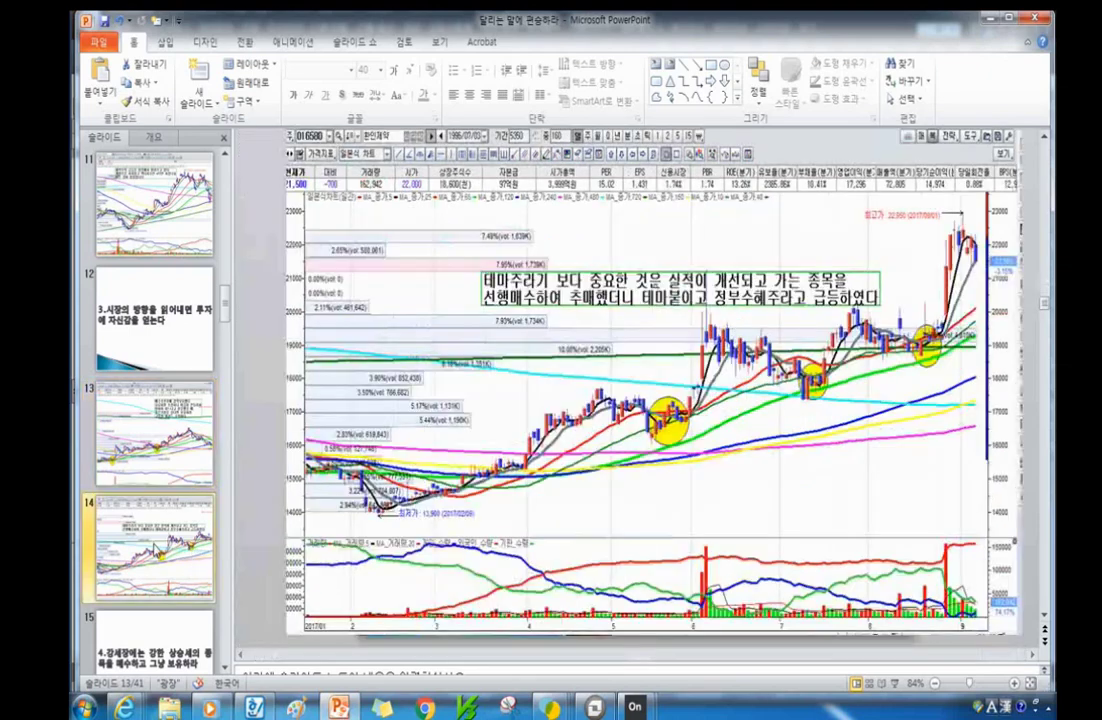
click(702, 132)
drag(637, 445, 622, 457)
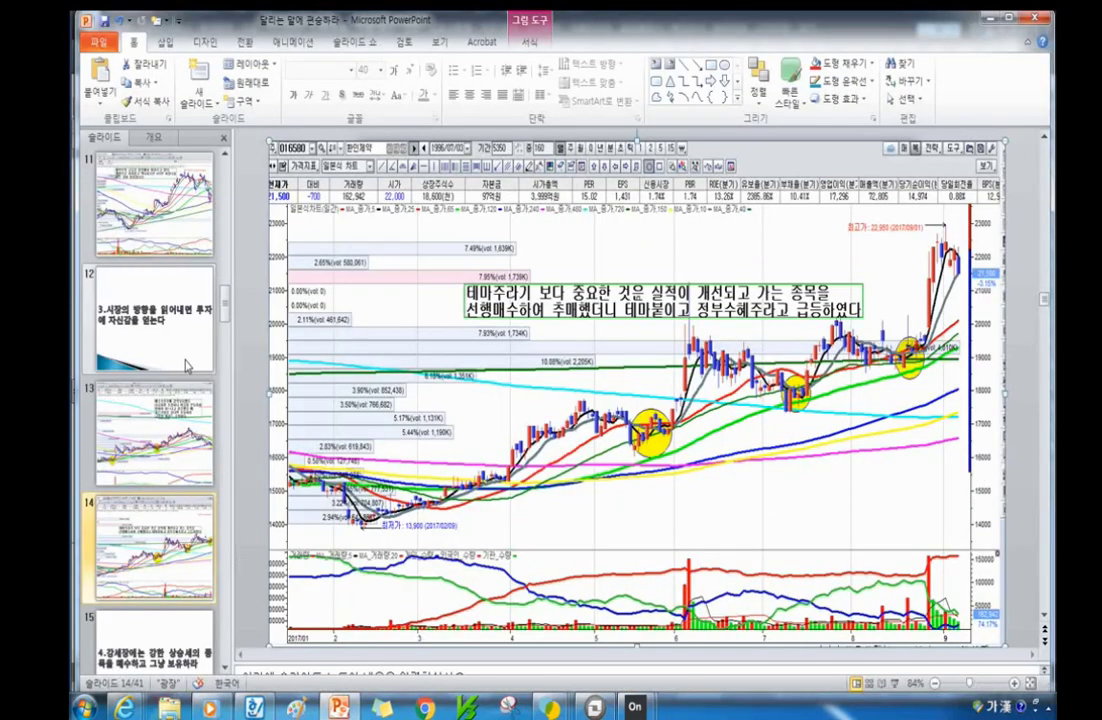
Show slide 12 on reading market direction and go back to the stock holdings and returns table on slide 5.
click(187, 366)
scroll(171, 385, up, 8)
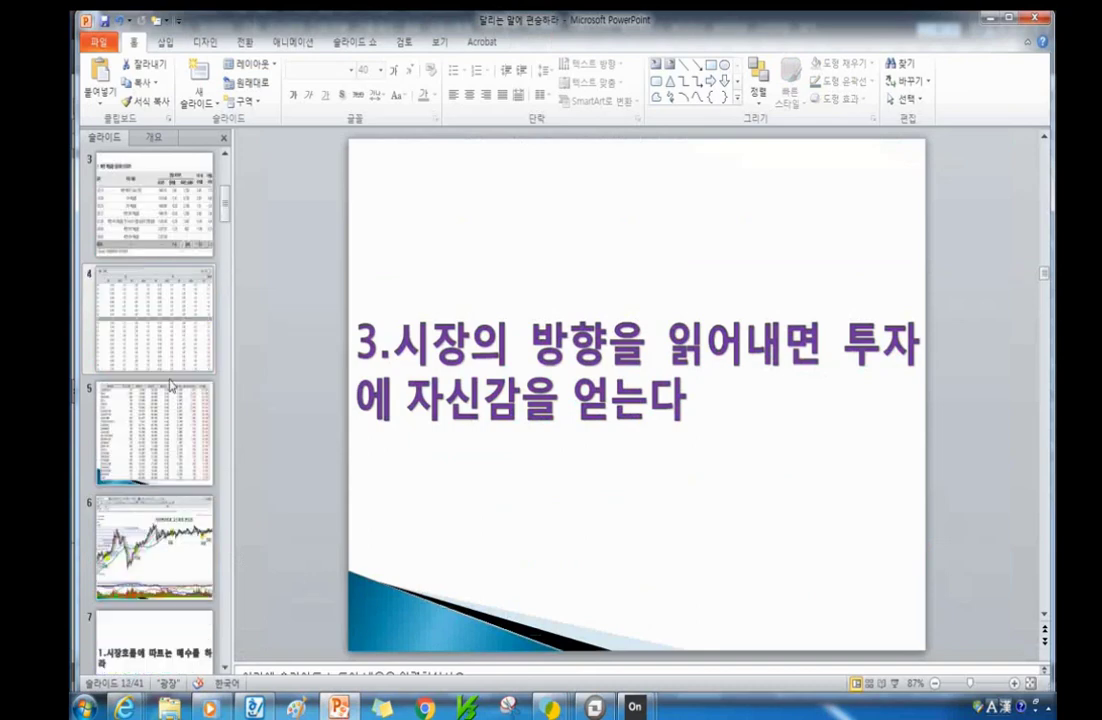
click(171, 385)
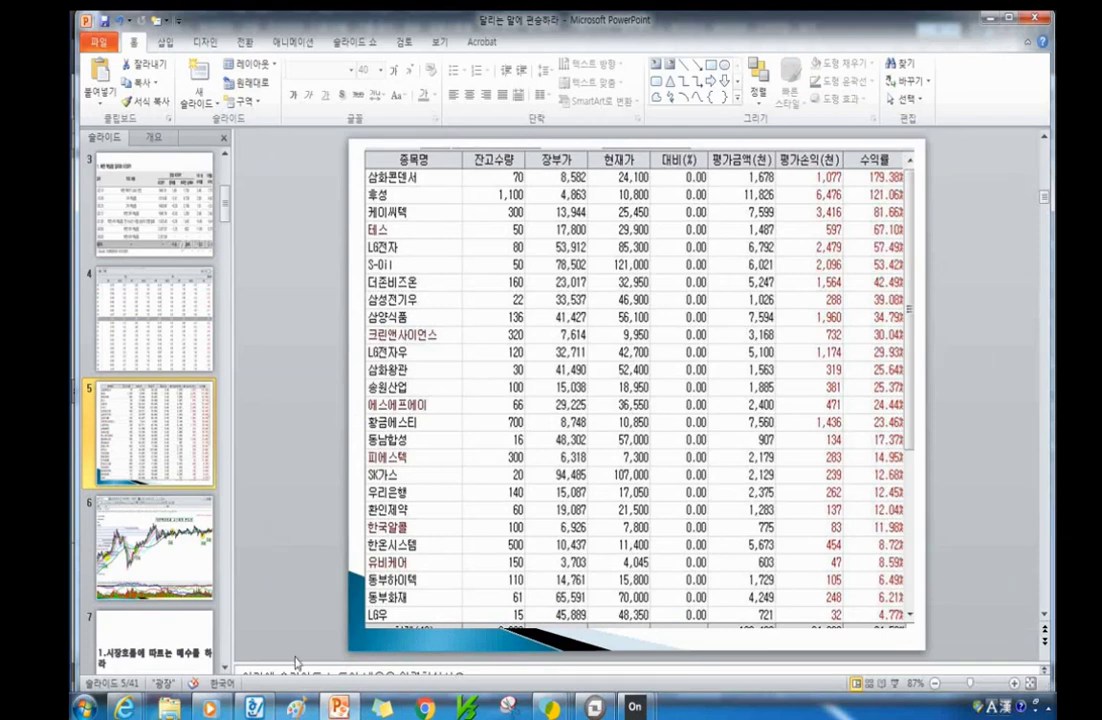
Show slide 7 on buying with the market flow and move ahead to slide 12 on reading market direction.
click(205, 616)
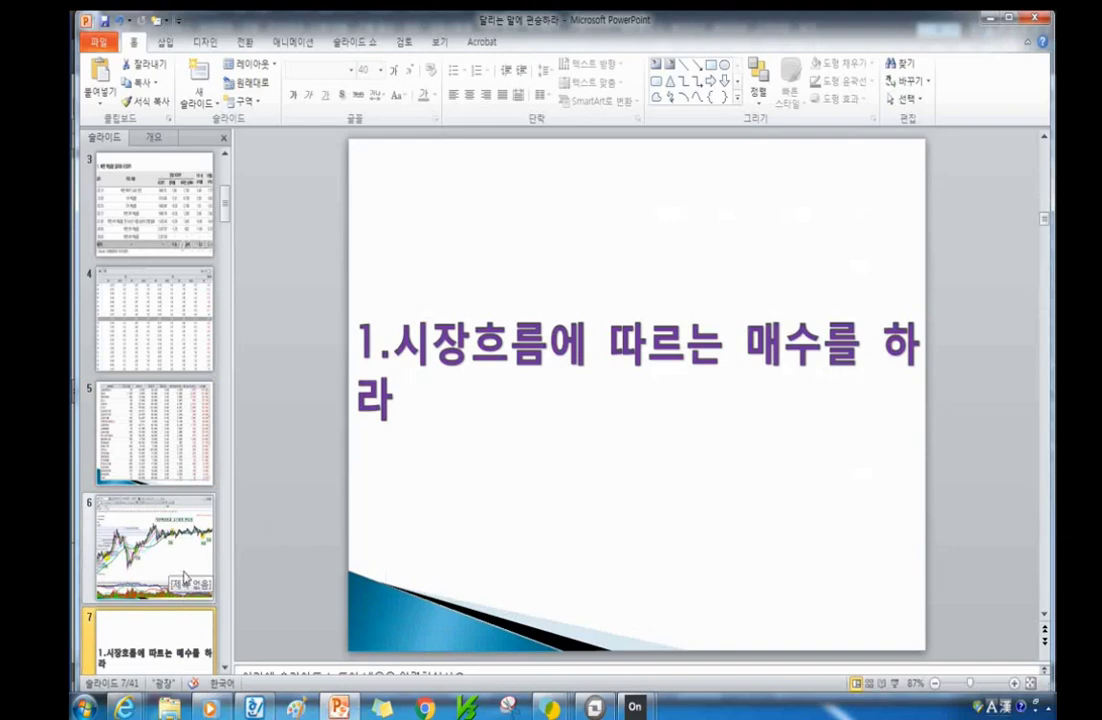
scroll(182, 585, down, 1)
scroll(182, 580, down, 1)
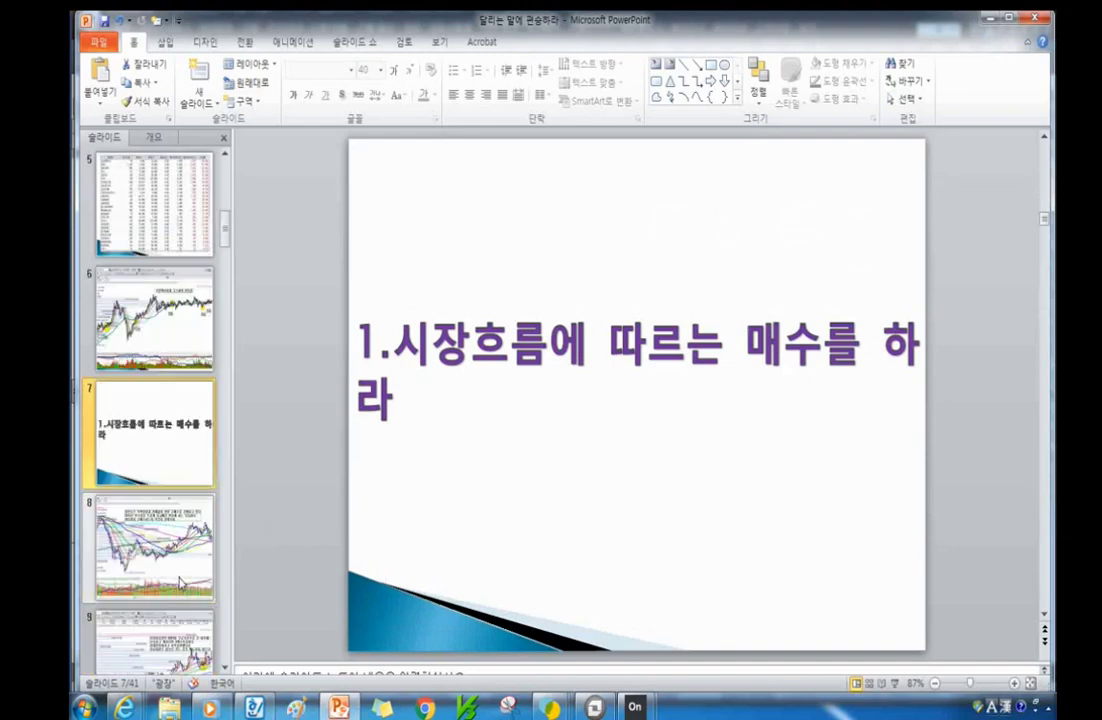
scroll(182, 585, down, 2)
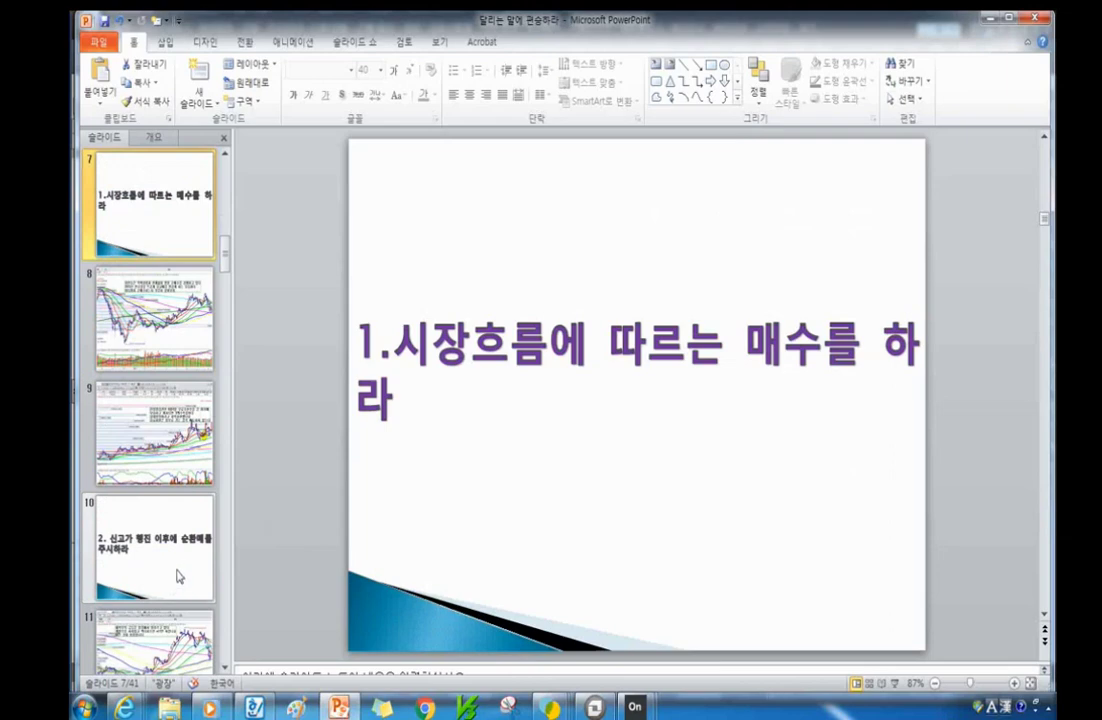
scroll(180, 576, down, 1)
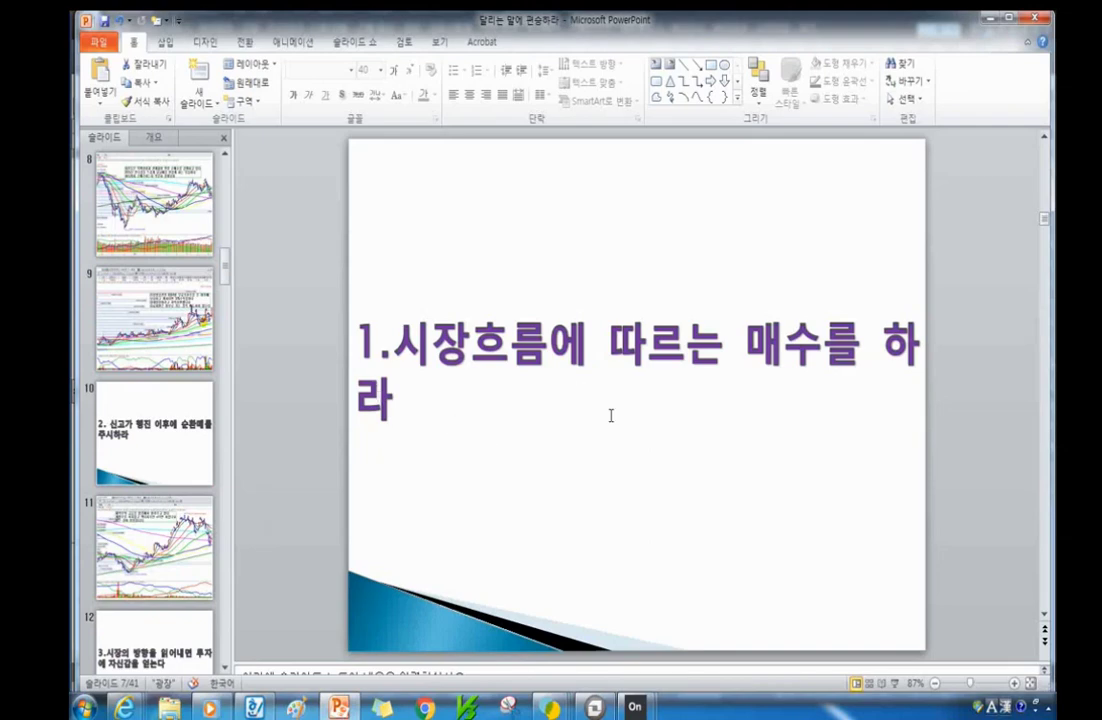
click(186, 648)
scroll(186, 648, down, 2)
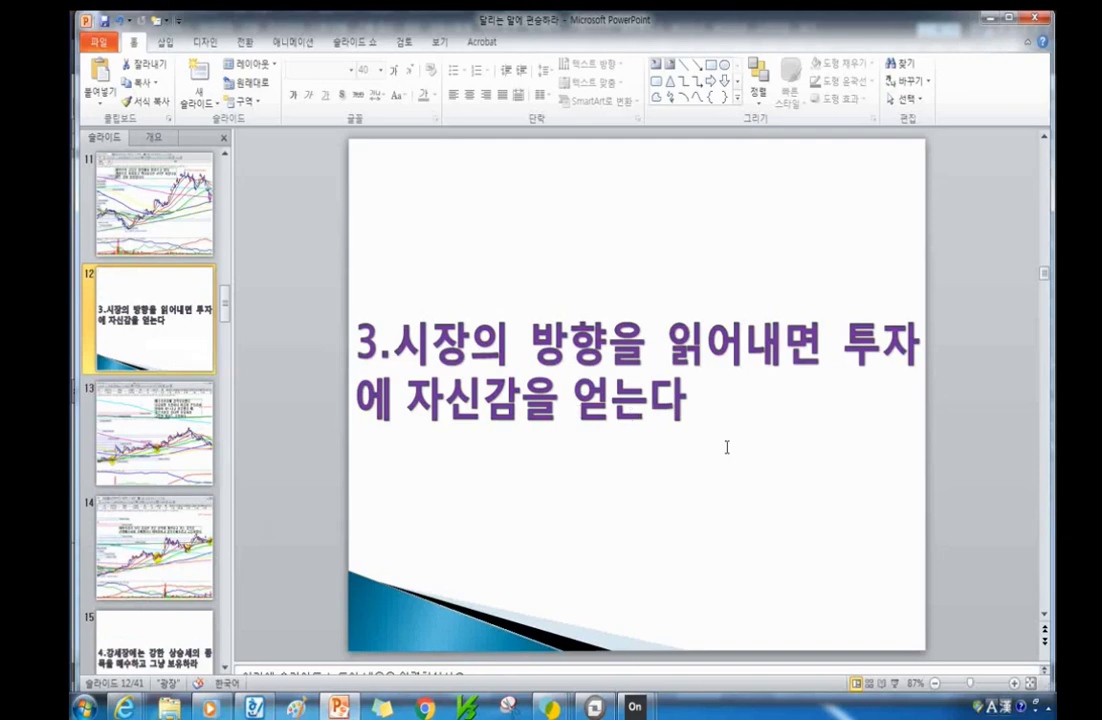
Advance to the 녹십자셀 chart on slide 13 and the 환인제약 chart on slide 14.
key(Page_Down)
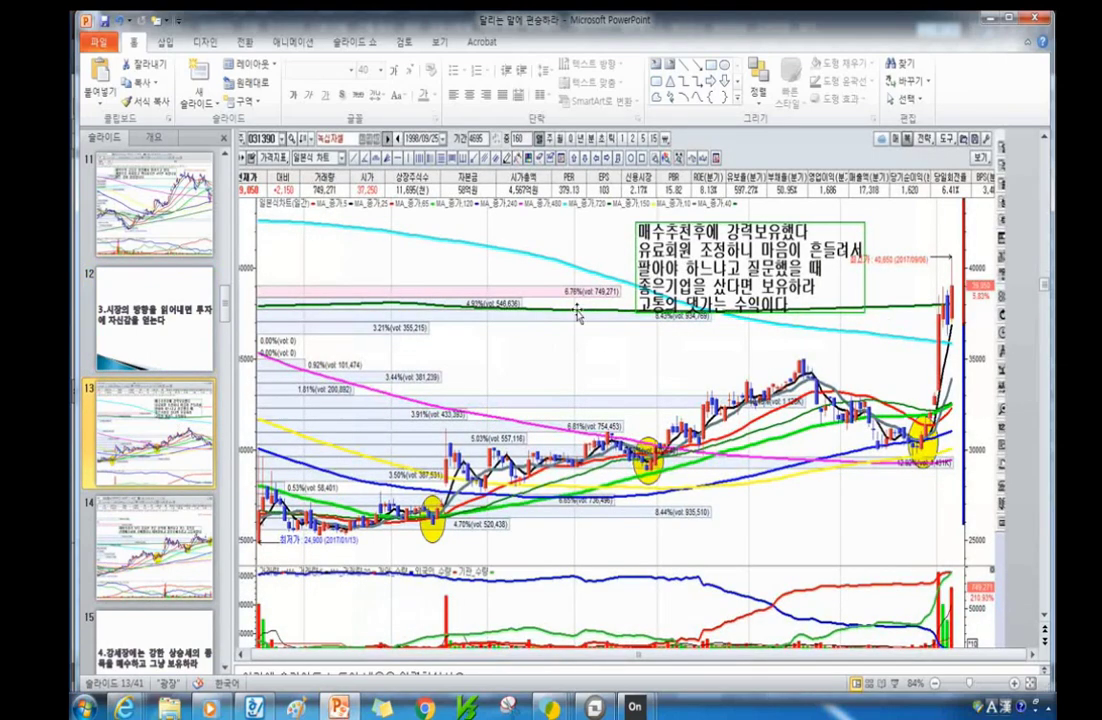
click(170, 572)
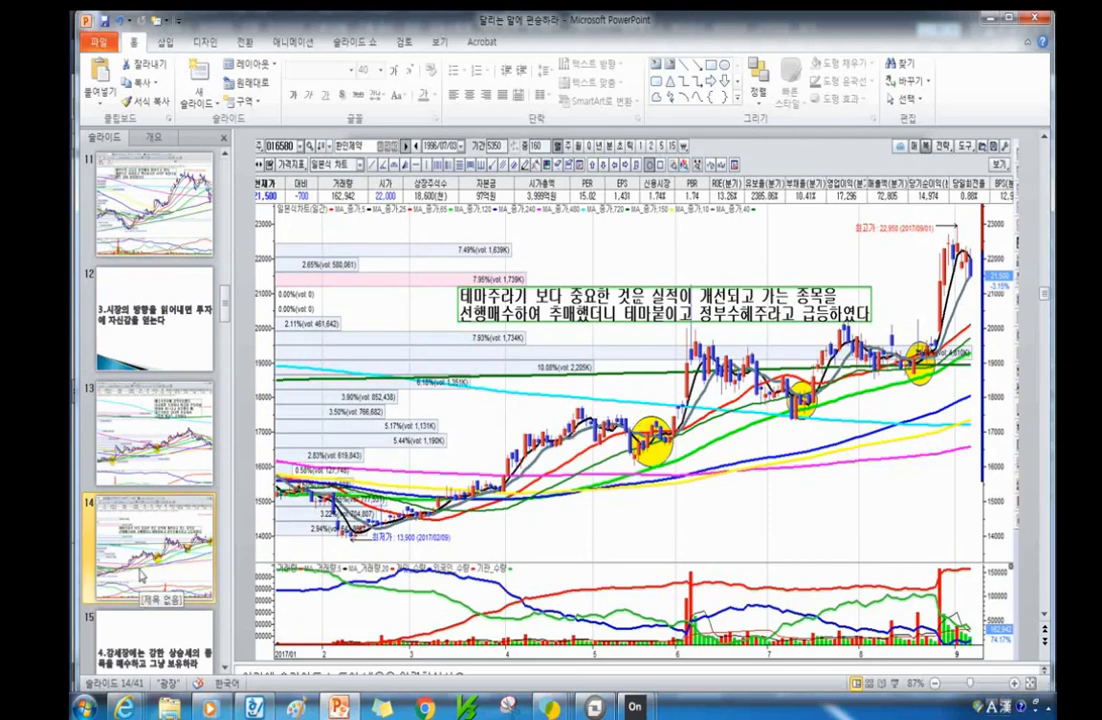
scroll(150, 580, down, 2)
scroll(155, 531, up, 1)
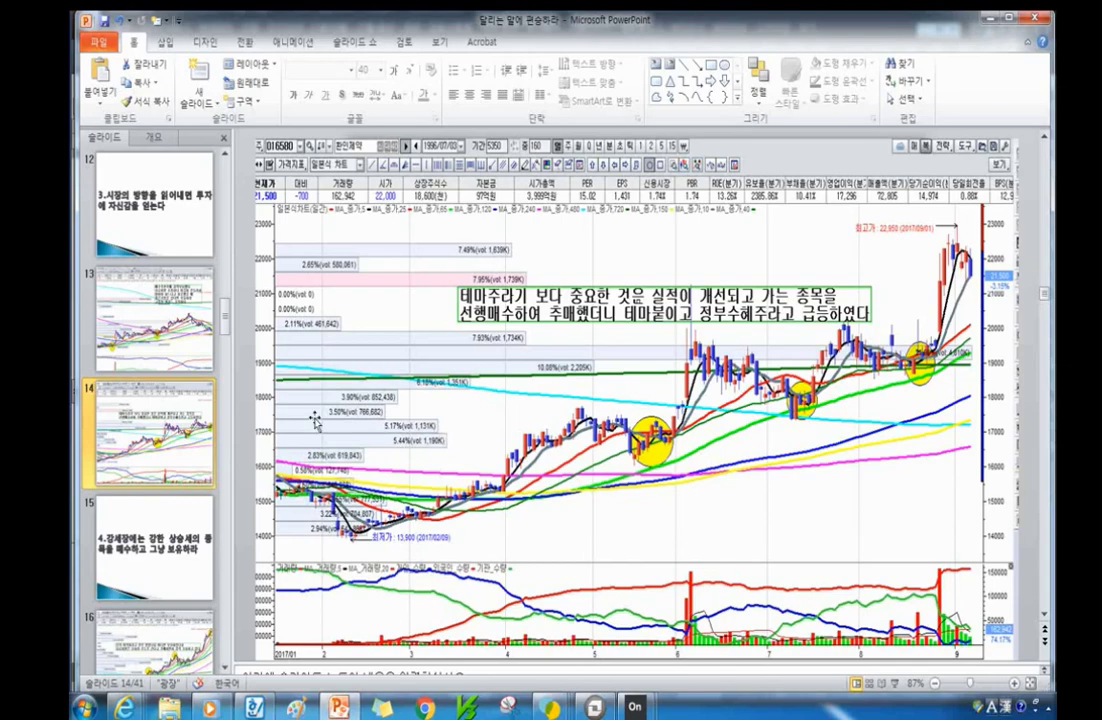
Switch back to the stock charting program, load the KODEX ETF chart with code 117460 from the recent items, and widen it to 416 bars.
key(alt+Tab)
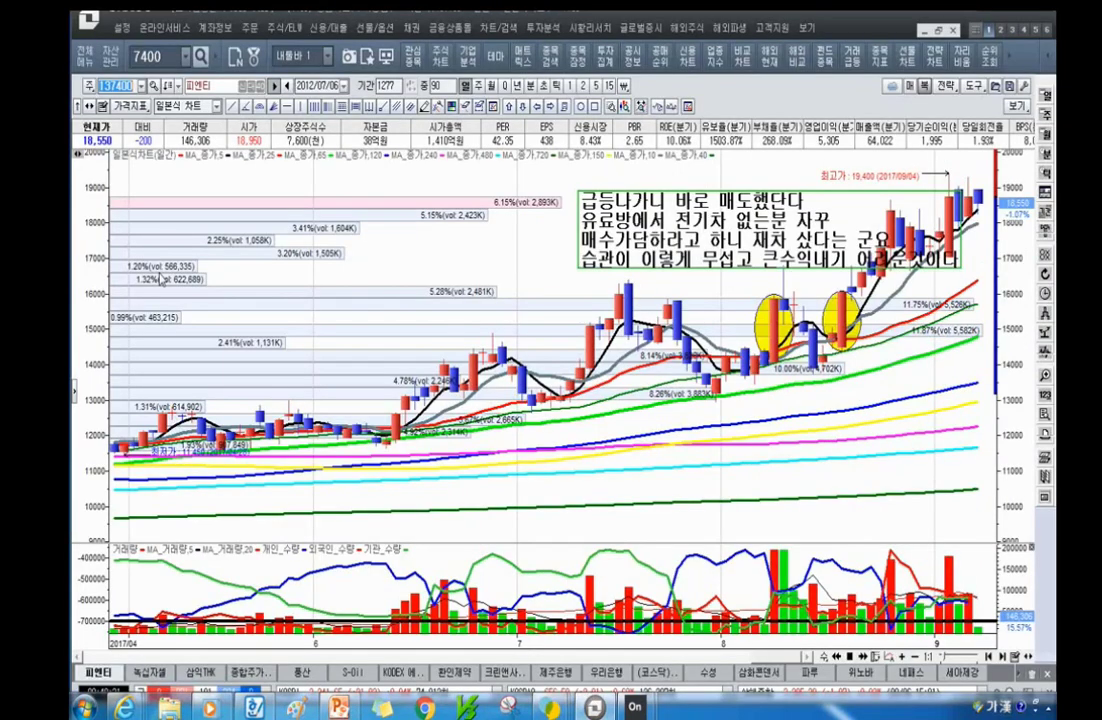
click(142, 86)
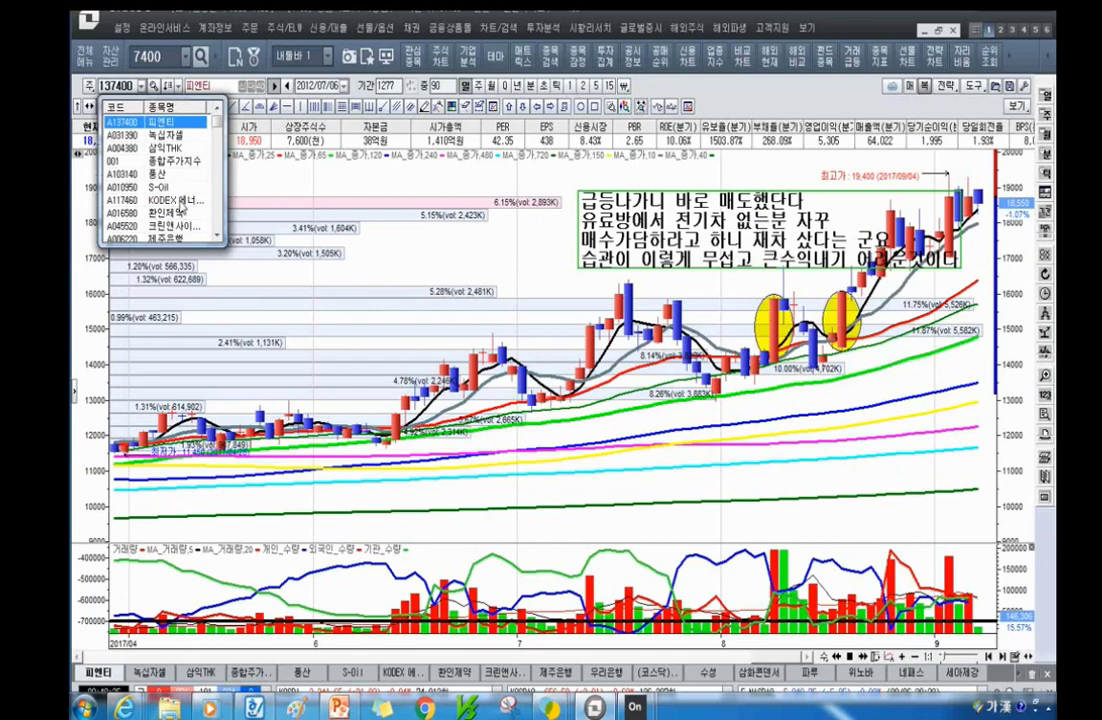
click(165, 199)
scroll(392, 471, down, 5)
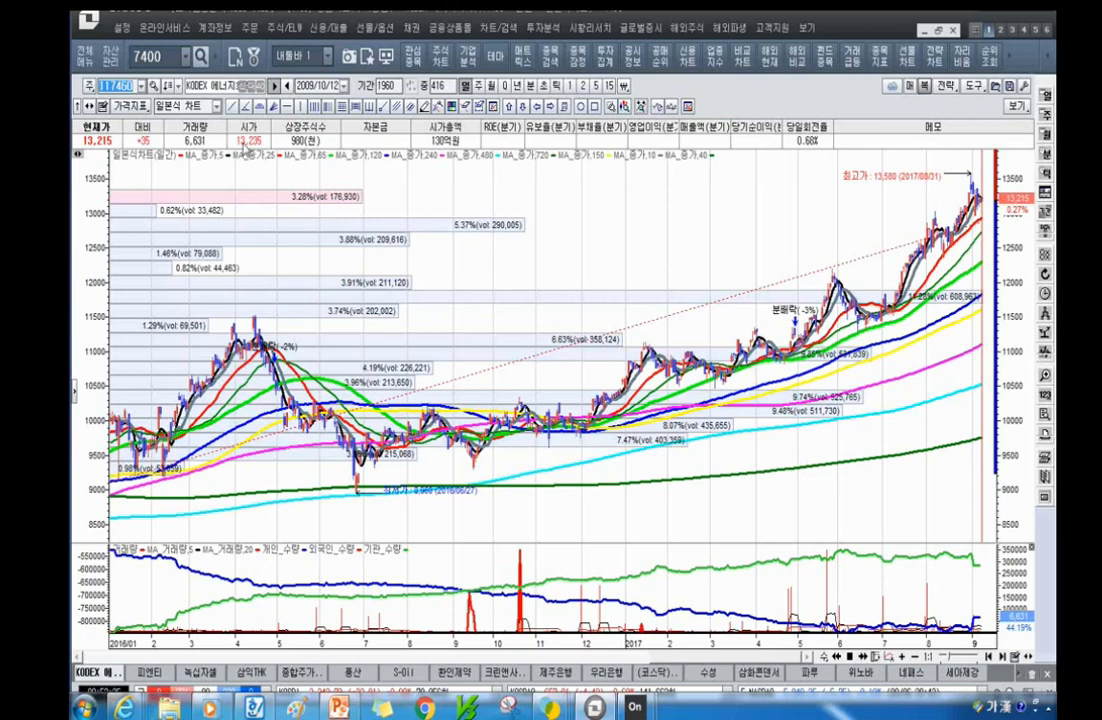
Load the 위노바 chart from the recent items and examine the Financial Summary in its NICE company analysis.
click(141, 86)
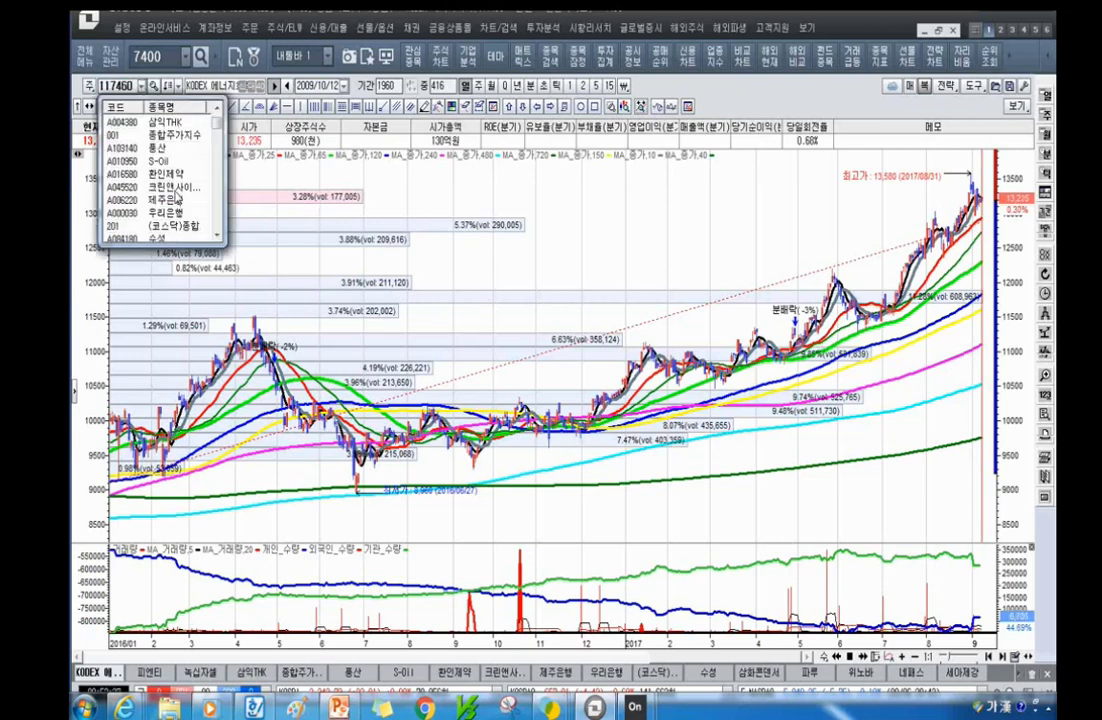
scroll(178, 213, down, 3)
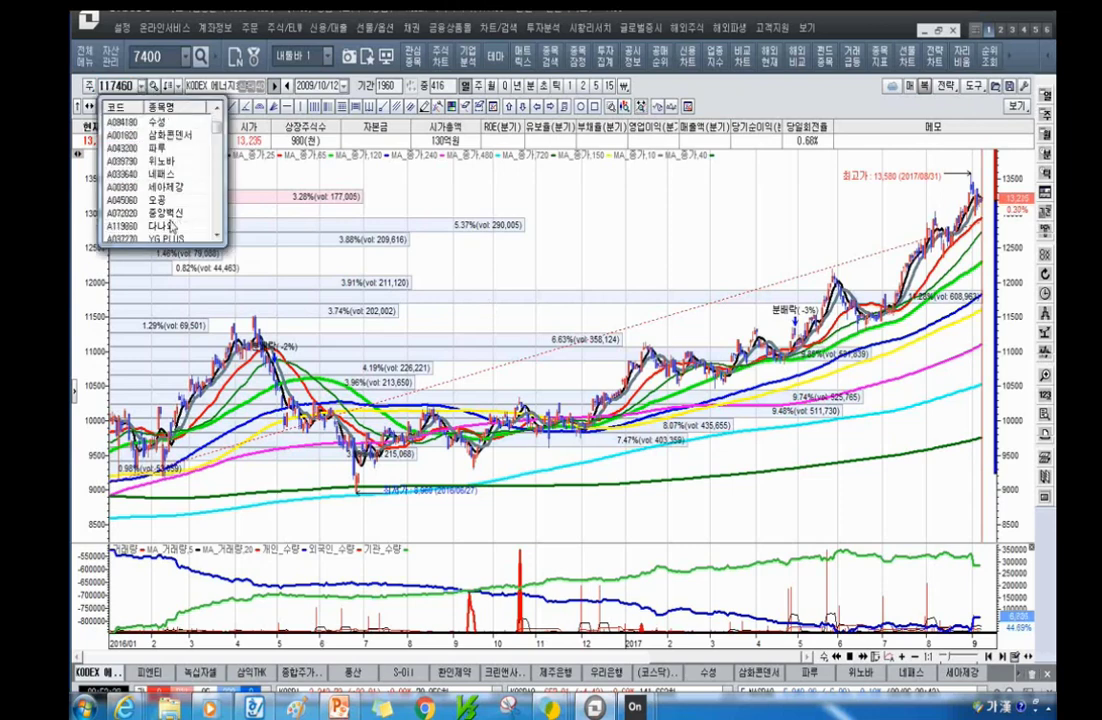
click(160, 161)
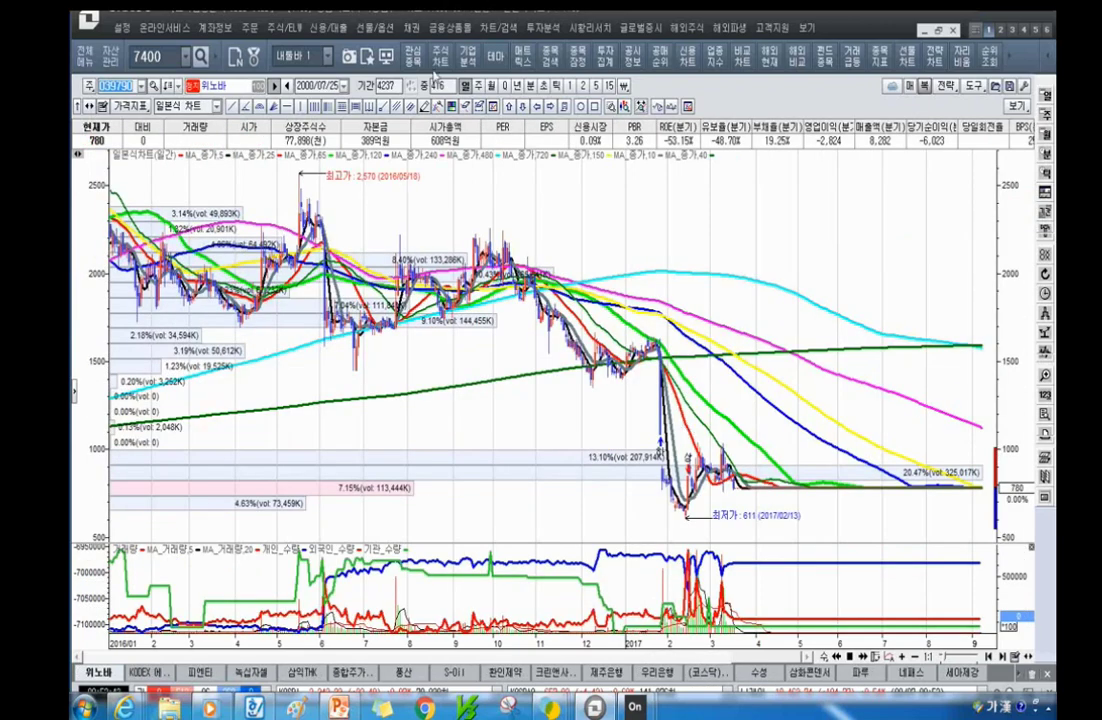
click(467, 56)
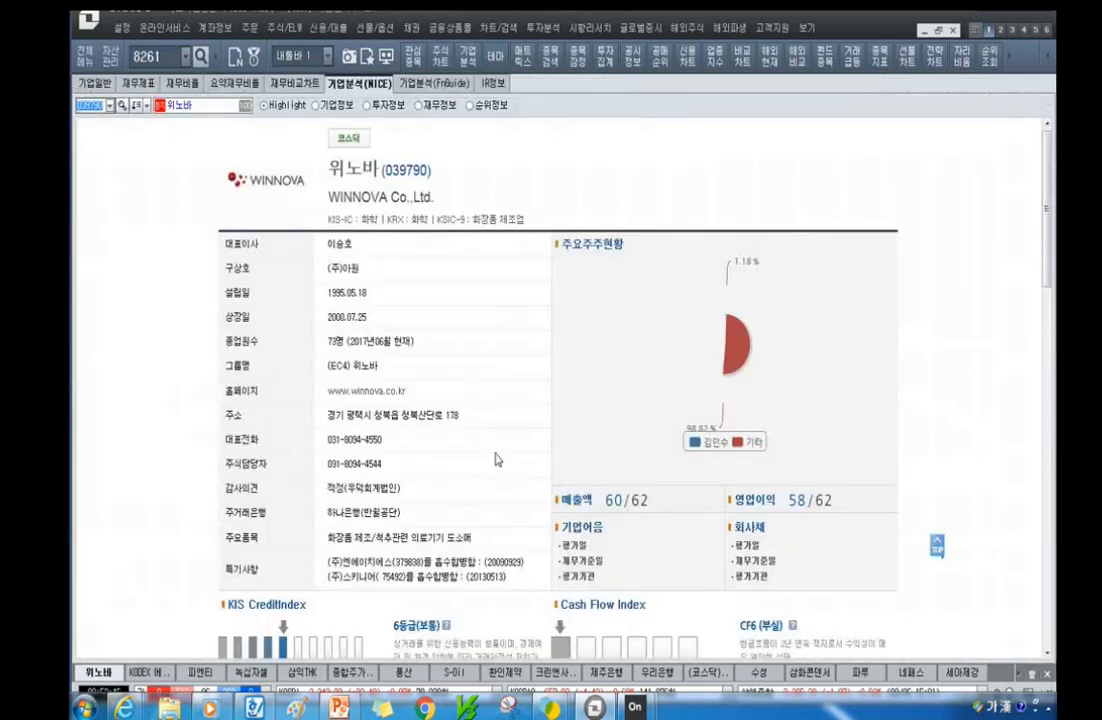
scroll(485, 462, down, 8)
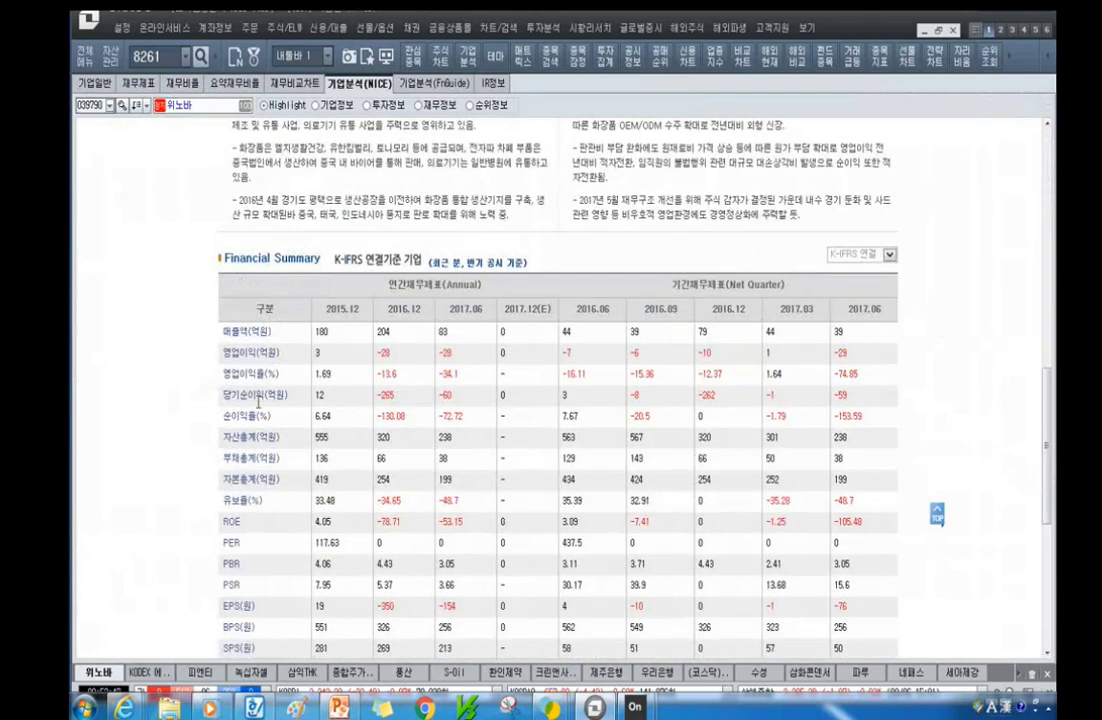
Return to the 위노바 stock chart, display it weekly, and inspect it at 71 bars and at 196 bars.
click(438, 58)
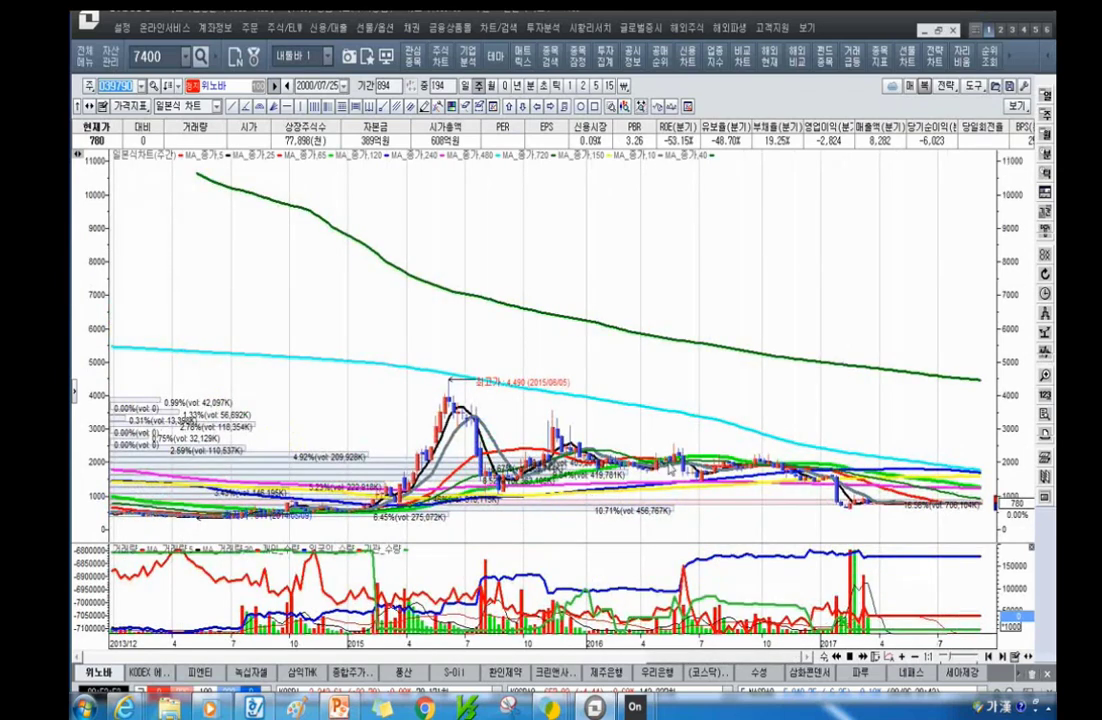
mouse_move(668, 463)
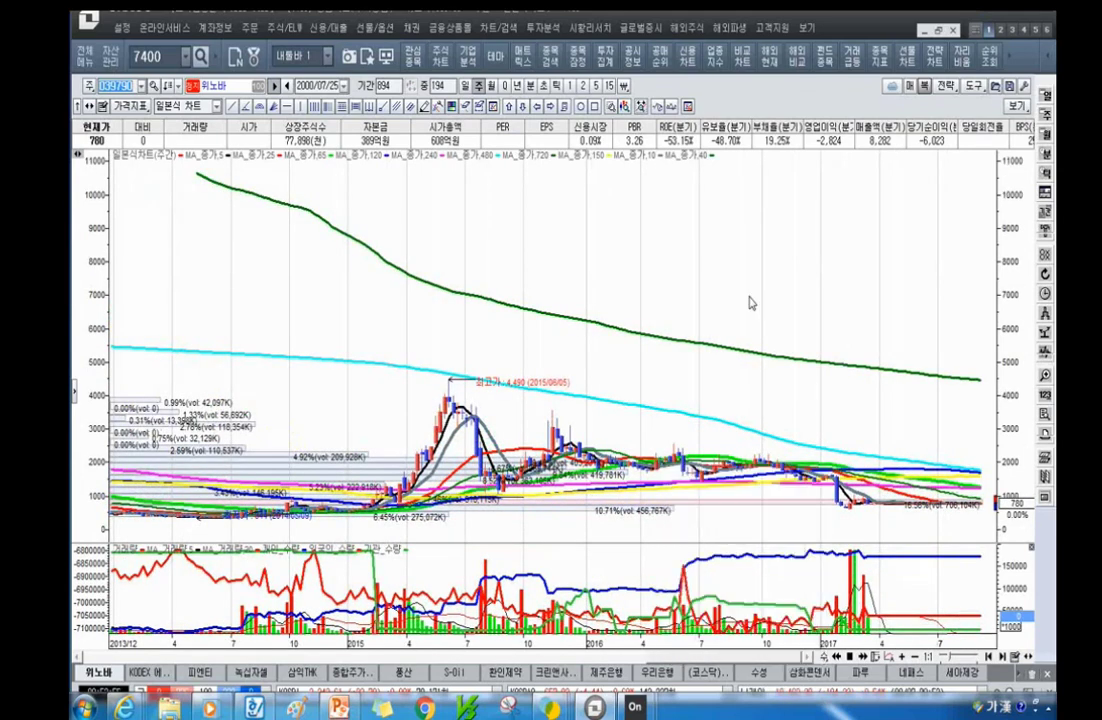
drag(650, 466, 950, 513)
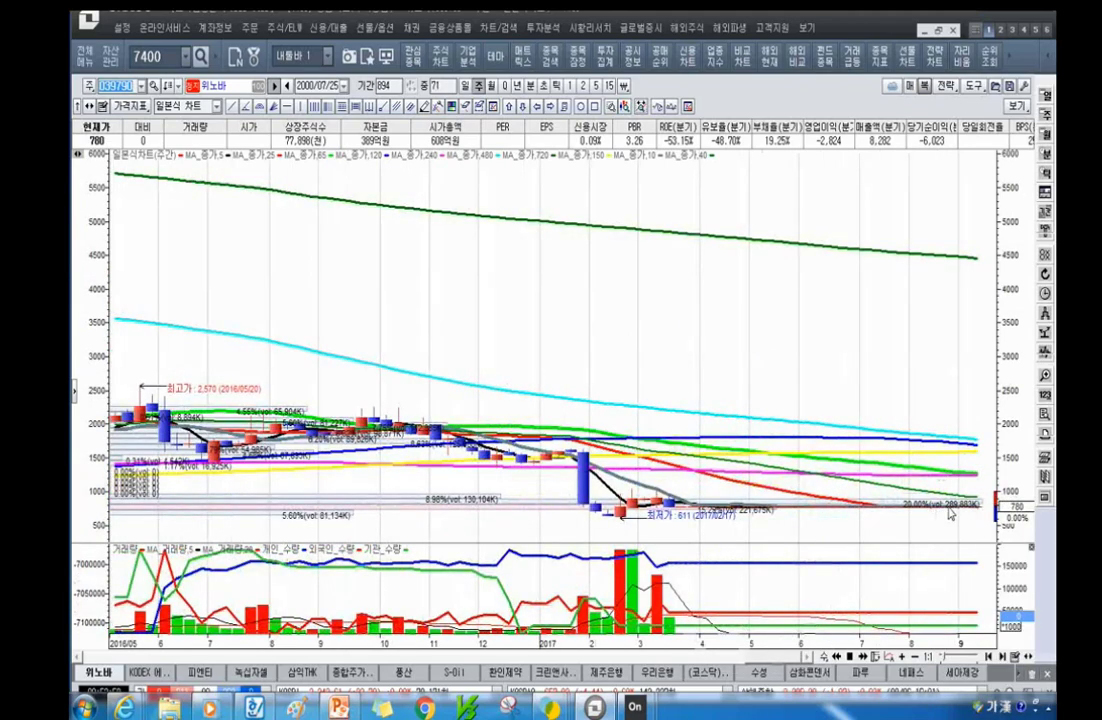
drag(950, 513, 655, 428)
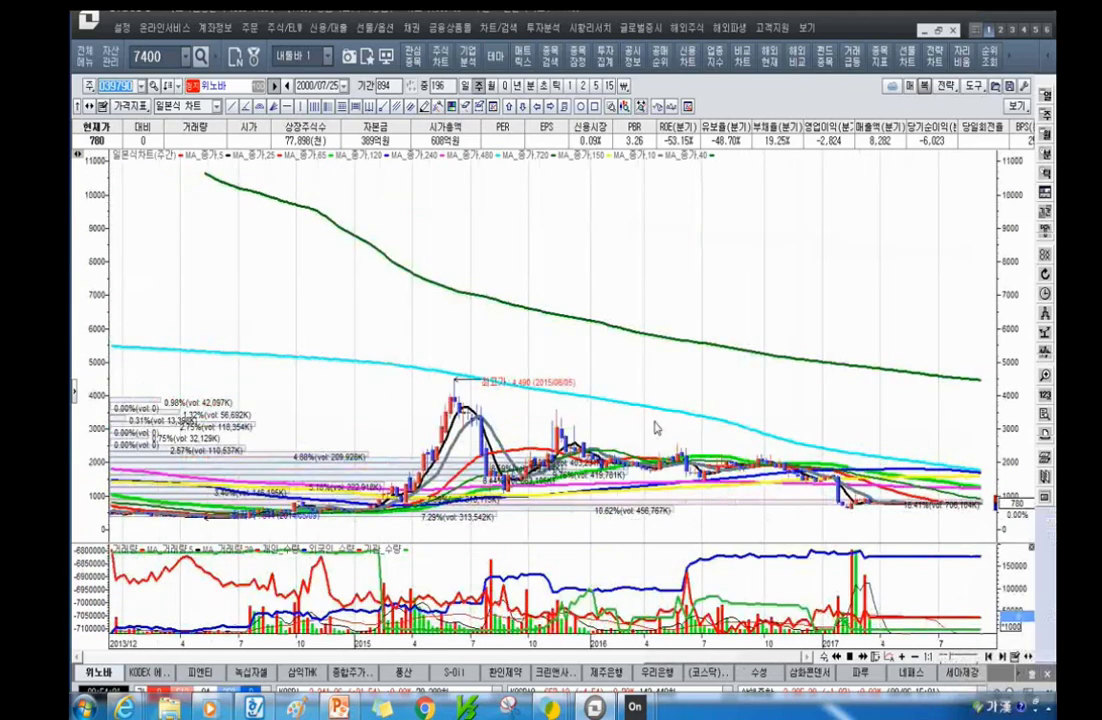
Load the 크린앤사이언스 chart, narrow it to 118 bars, and change it to daily candles.
text(크릴)
text(앤시)
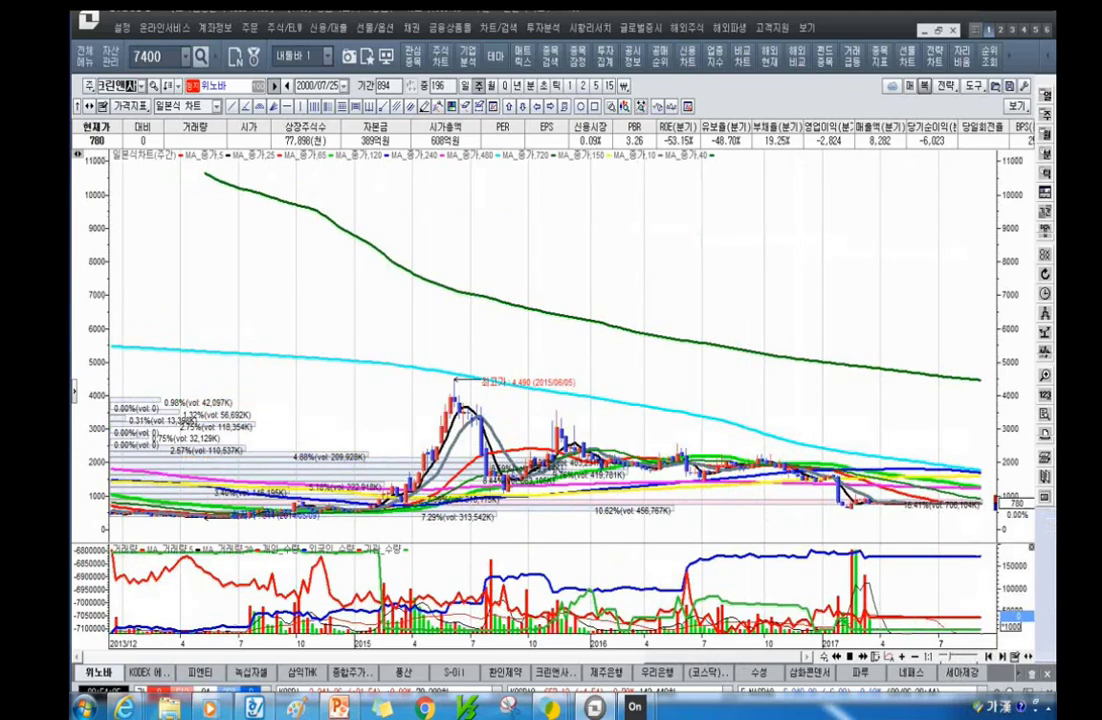
key(Return)
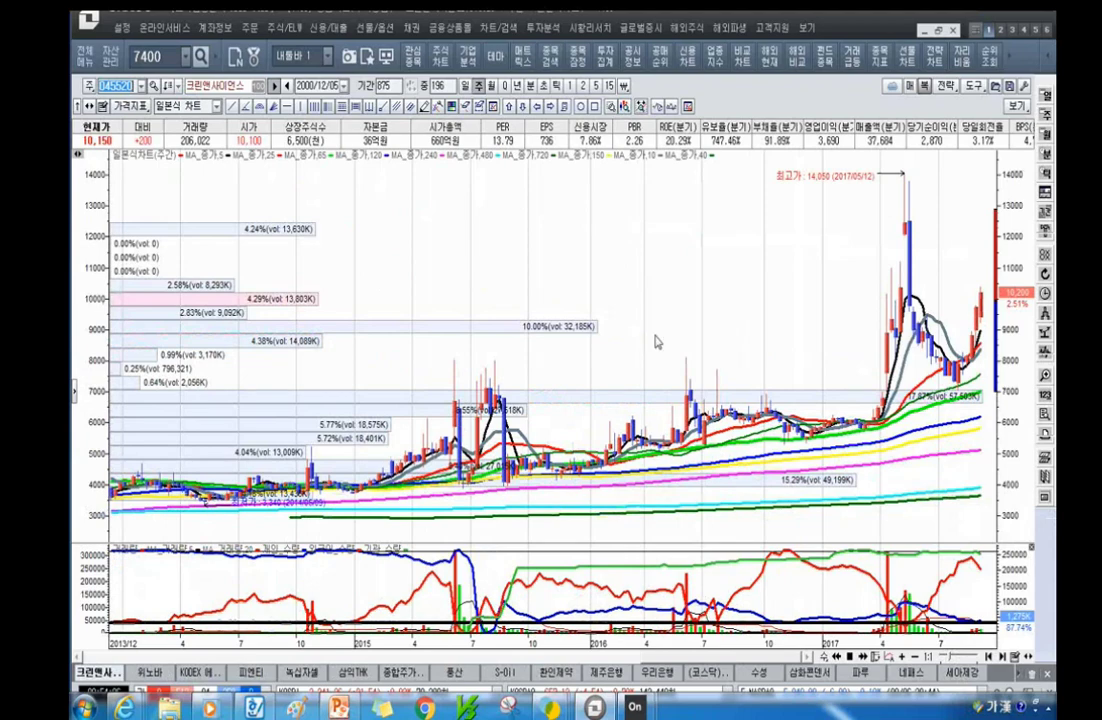
scroll(566, 295, up, 3)
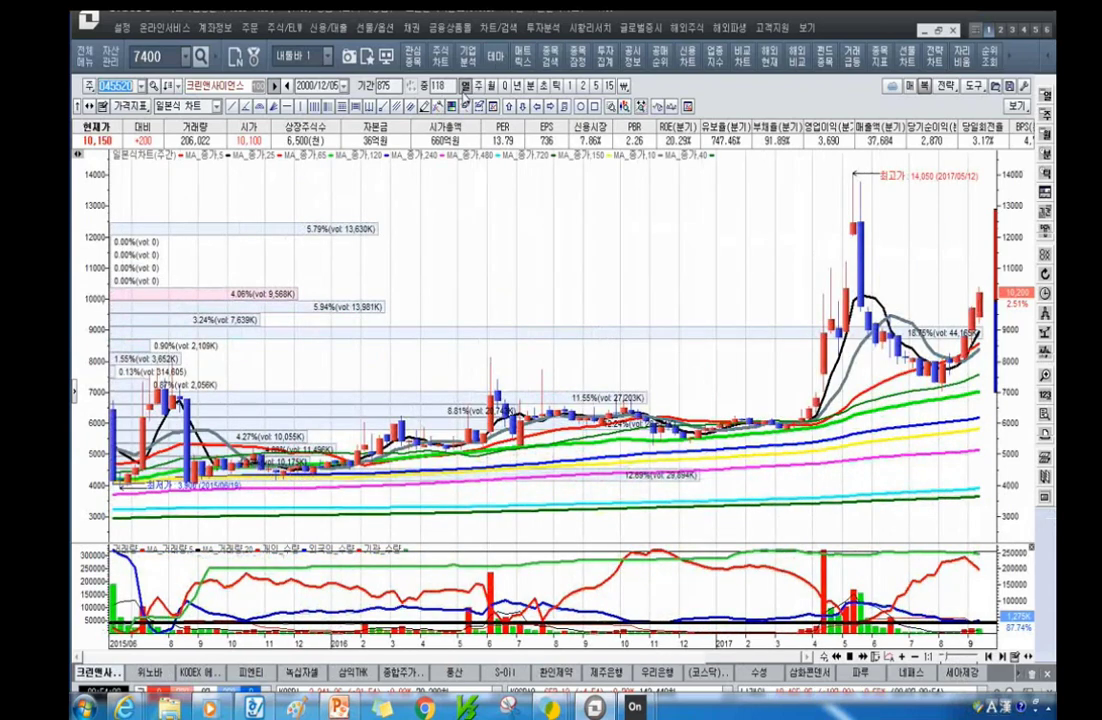
click(464, 86)
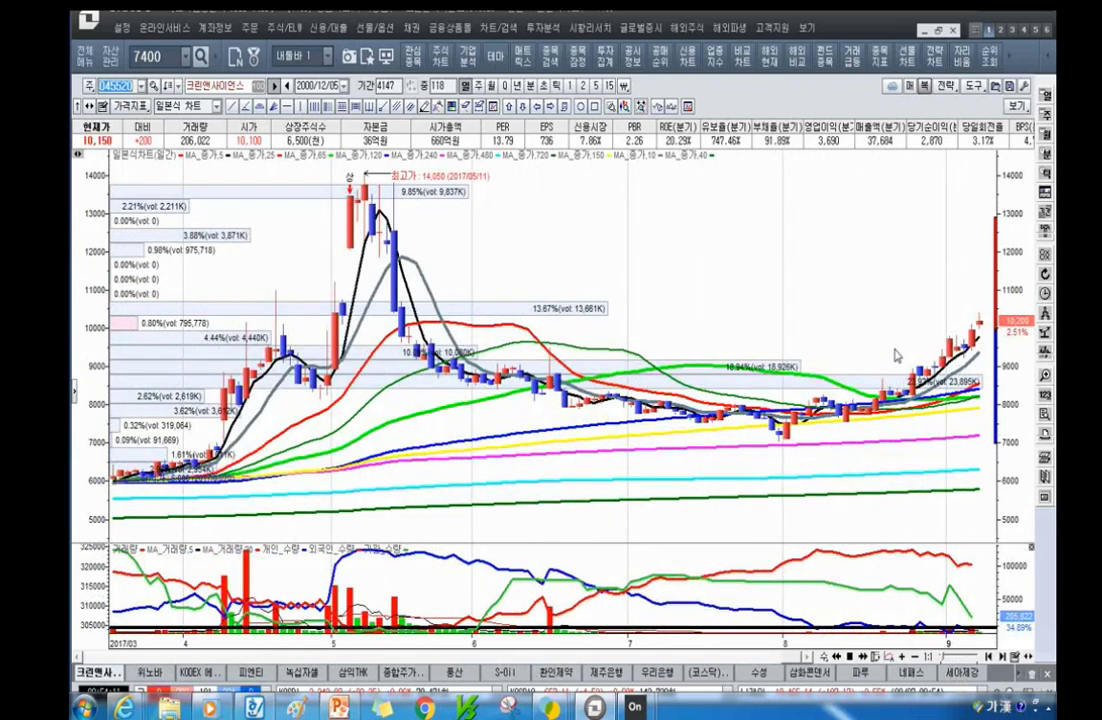
Examine the Financial Summary of 크린앤사이언스 in its NICE company analysis.
click(467, 55)
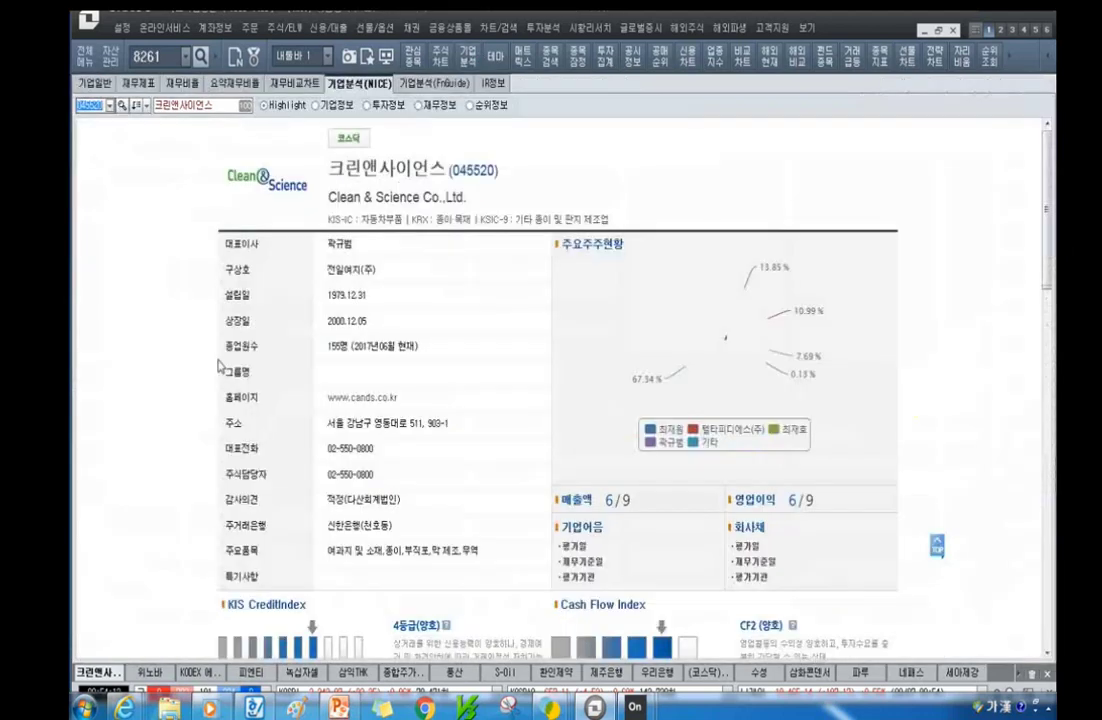
scroll(519, 482, down, 10)
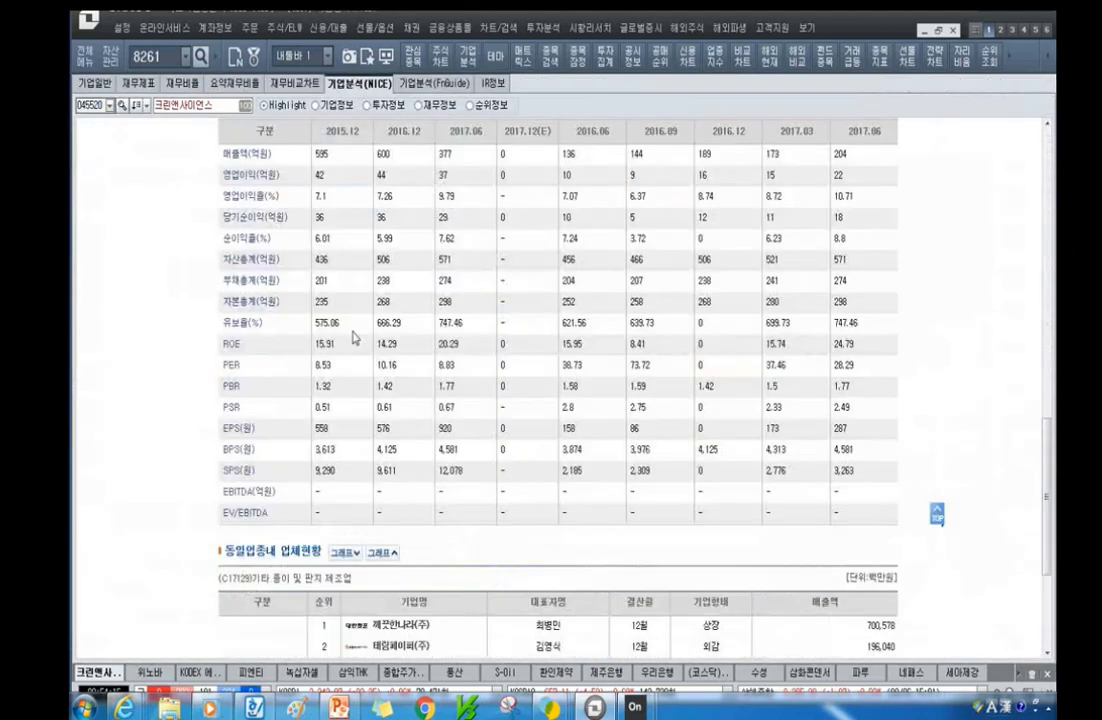
scroll(355, 338, up, 1)
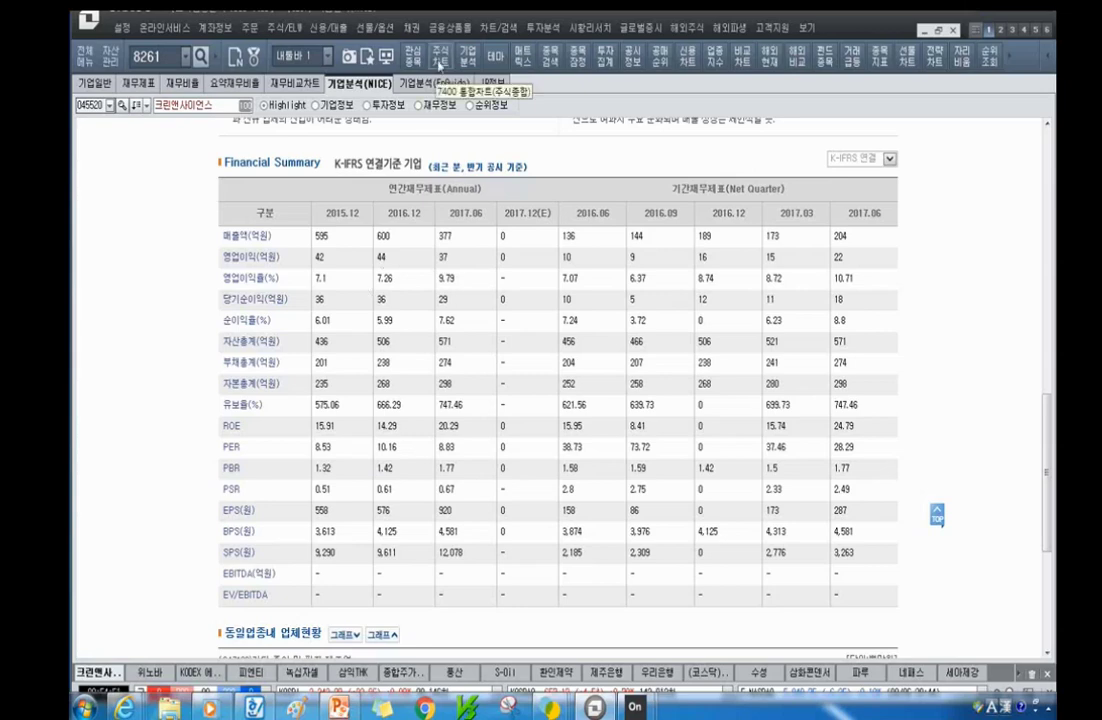
Return to the stock chart and load the 내츄럴엔도텍 chart by searching for 내츄럴.
click(440, 63)
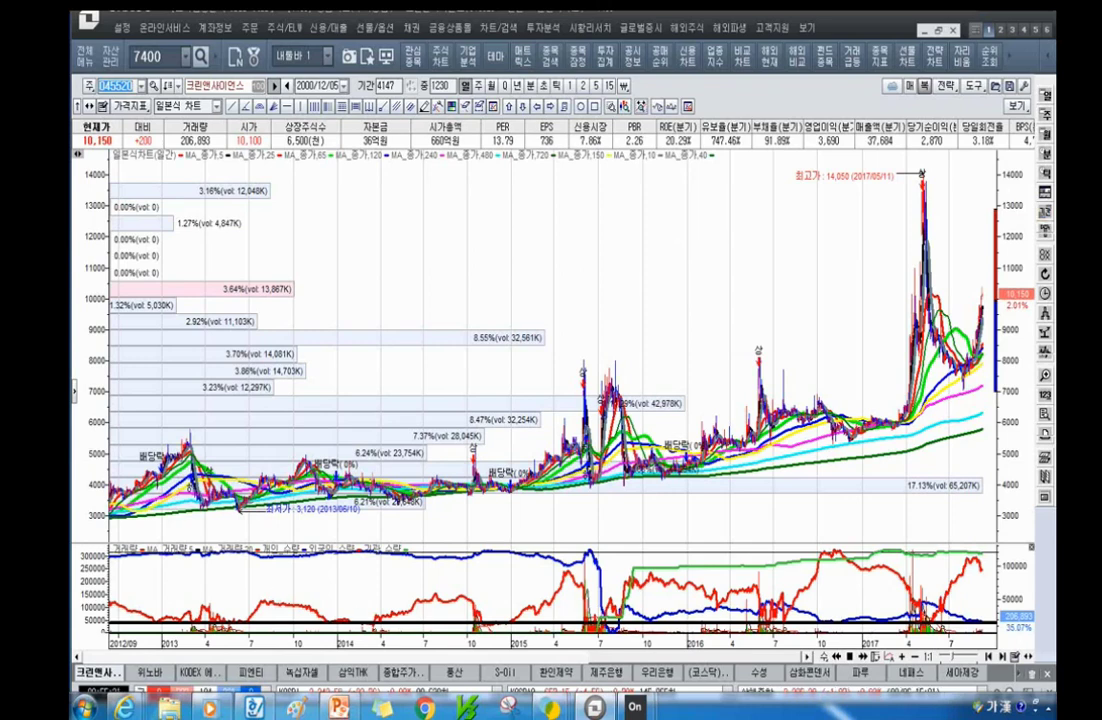
key(BackSpace)
text(내츄럴)
key(Return)
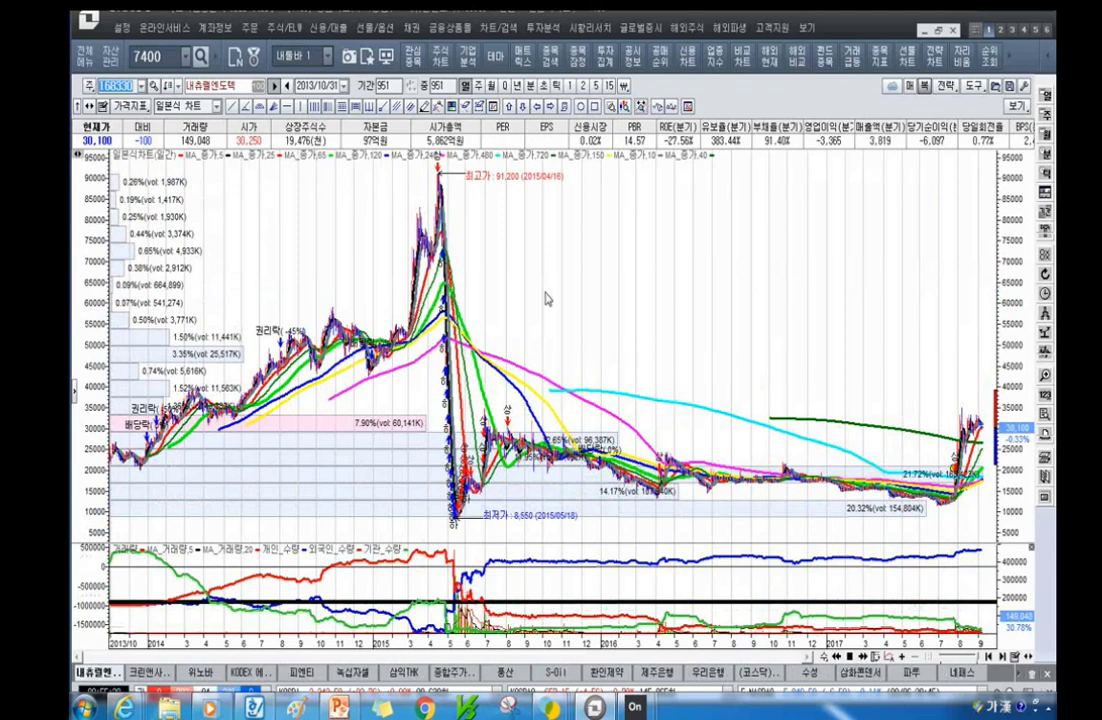
With the freehand pen, draw the rising trend line from 2014, circle the April 2015 peak, and circle the crash area around 45,000.
click(425, 105)
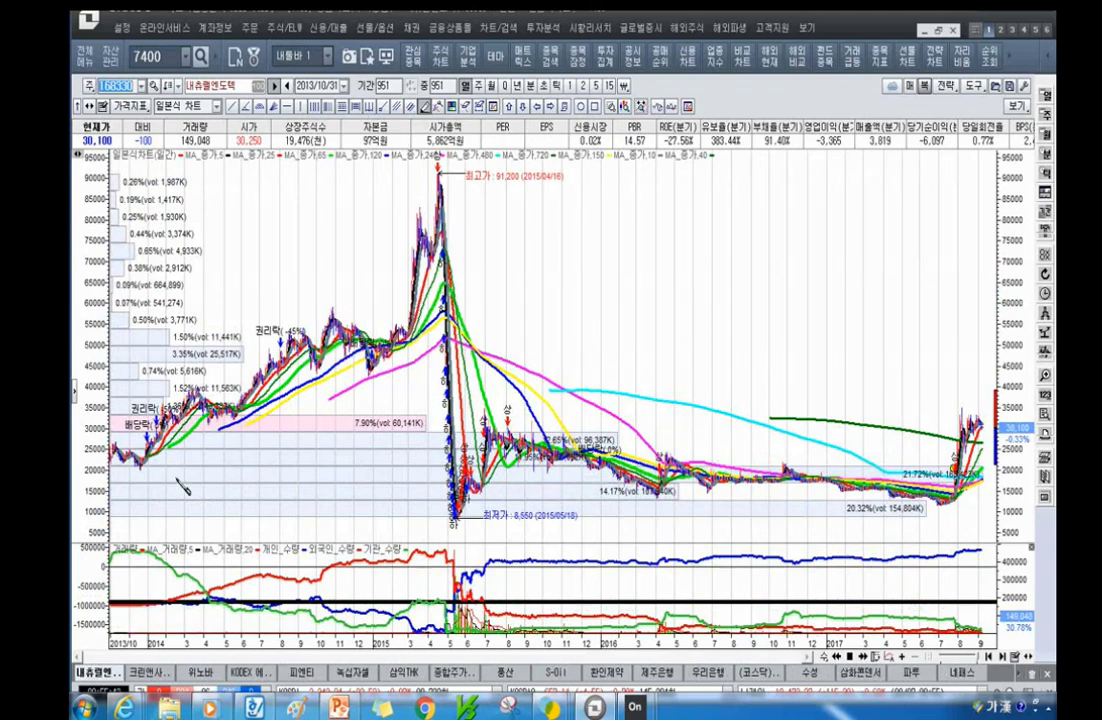
drag(128, 481, 460, 236)
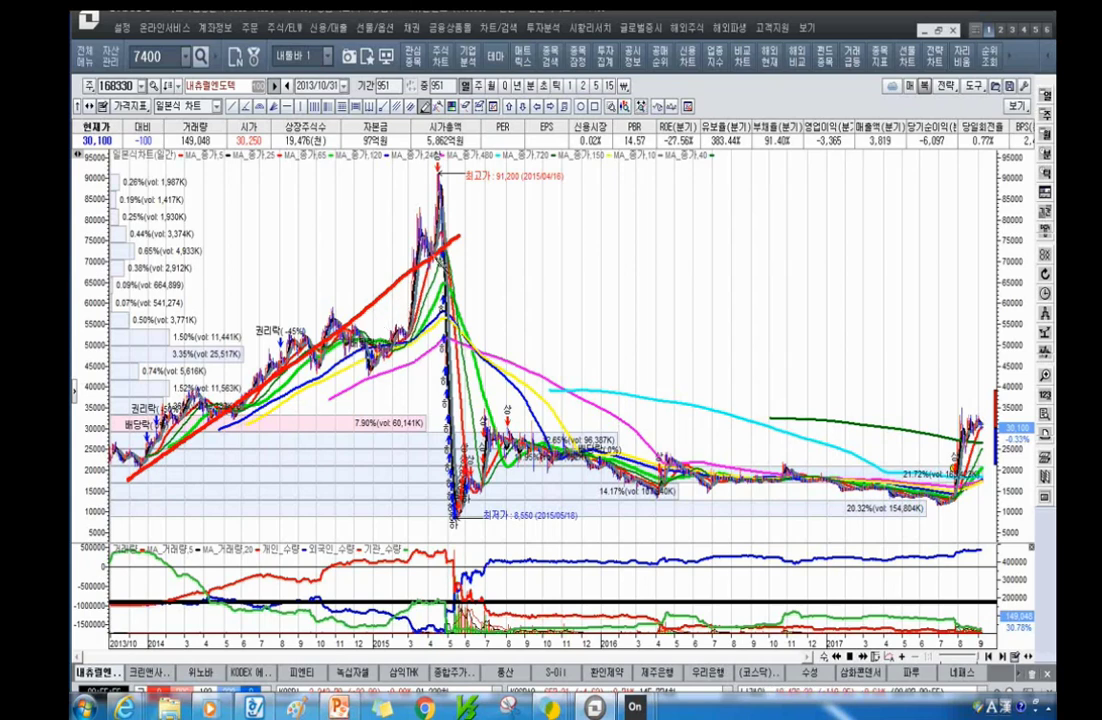
mouse_move(462, 174)
mouse_down()
mouse_move(420, 170)
mouse_move(460, 233)
mouse_up()
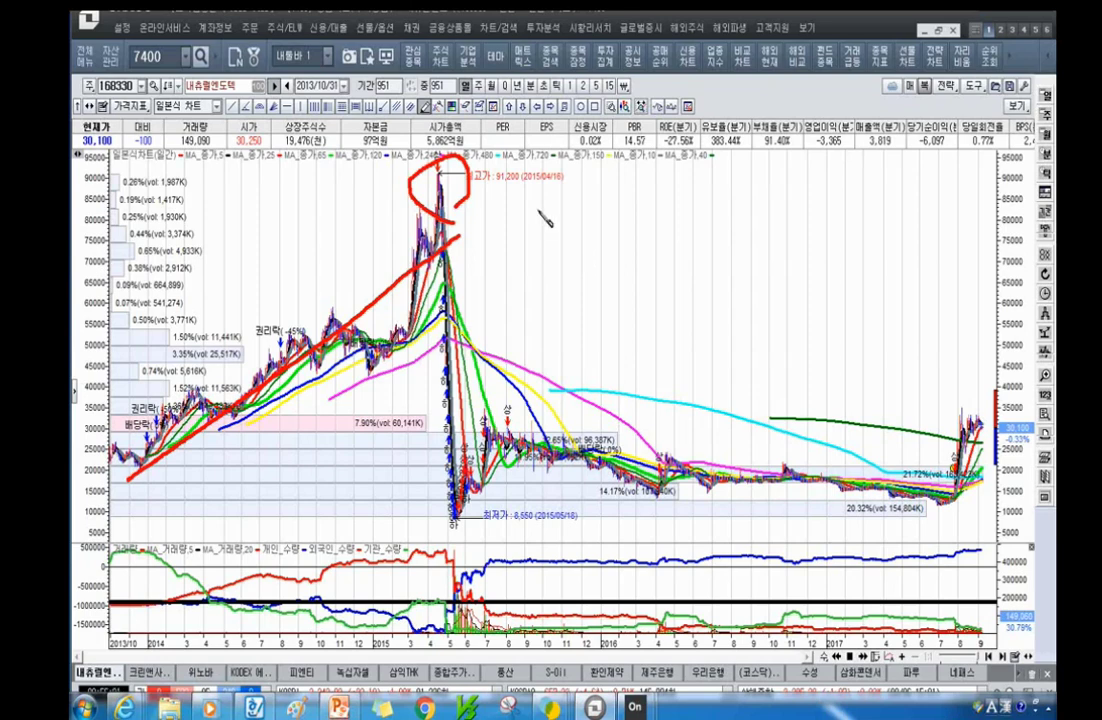
drag(456, 343, 458, 346)
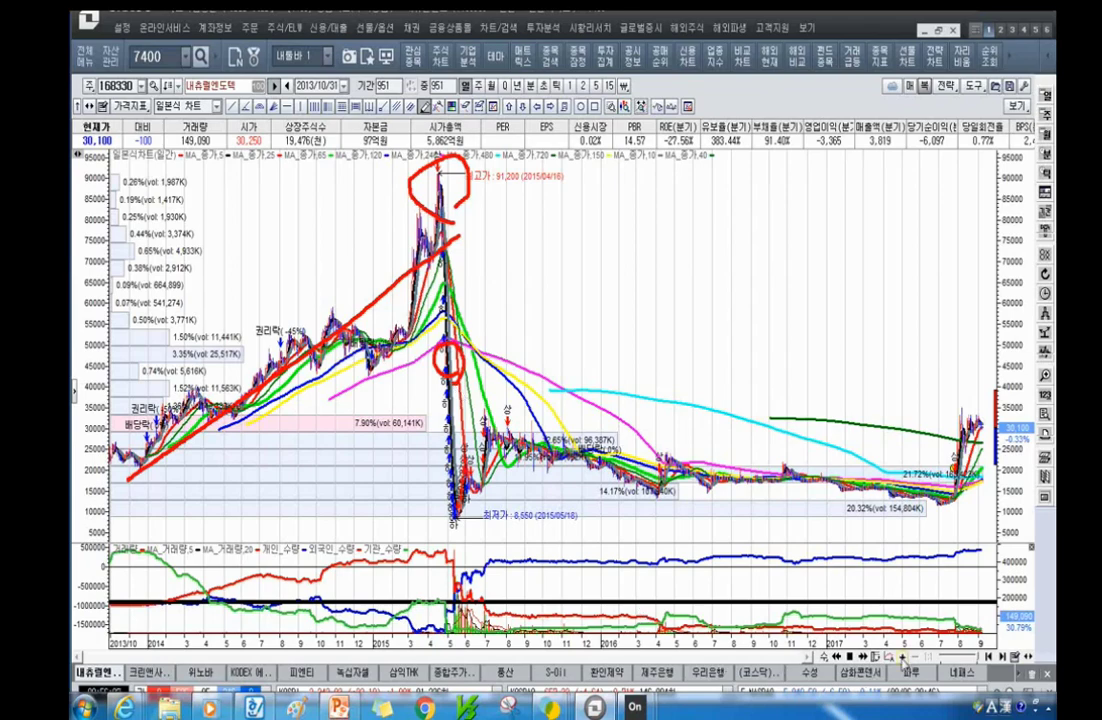
Show the 2015 crash at 206 bars, underline the candles inside the circle around 45,000, and compare with the 343-bar view.
key(Up)
drag(791, 660, 593, 660)
key(Up)
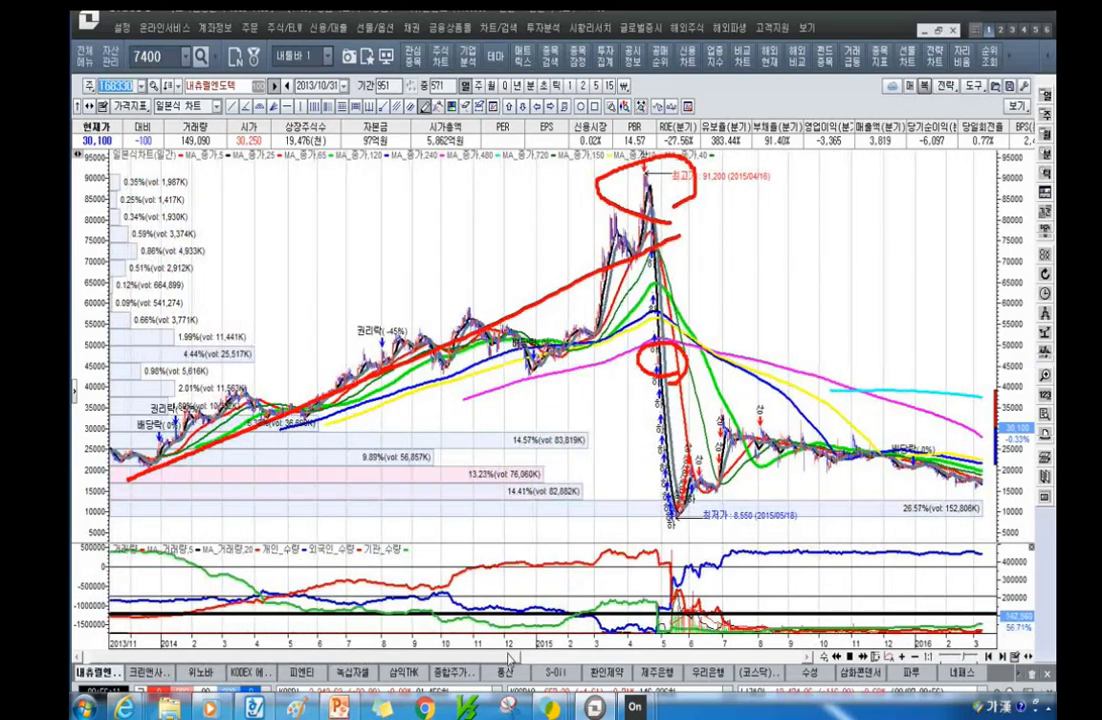
key(Up)
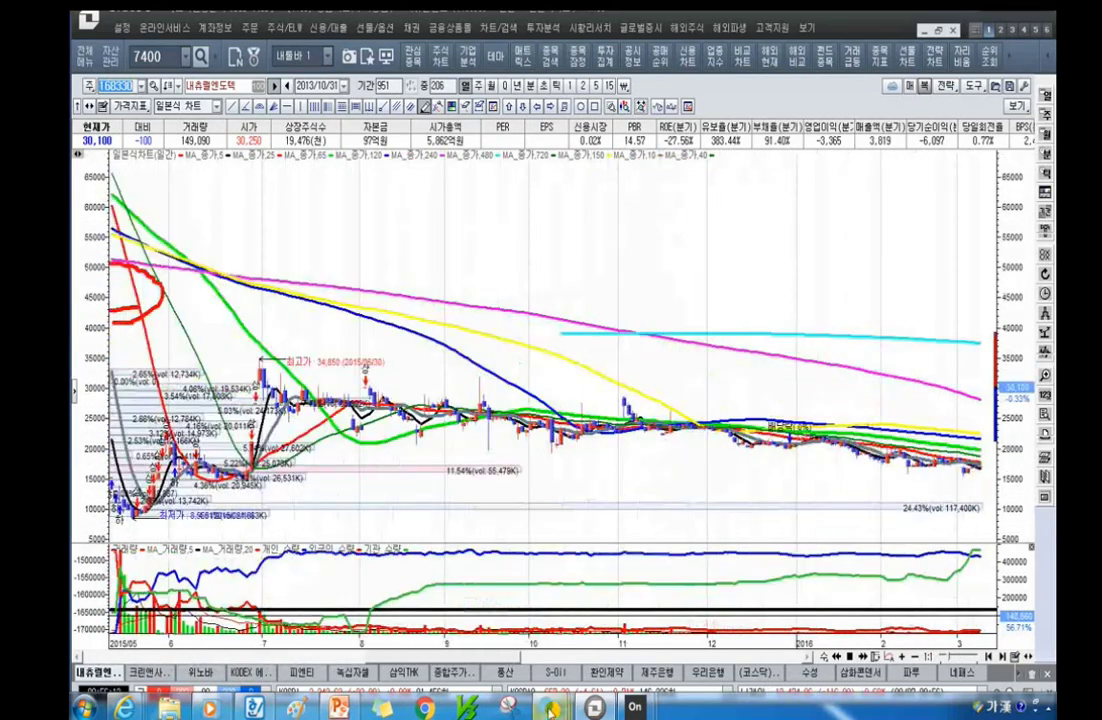
drag(483, 660, 456, 660)
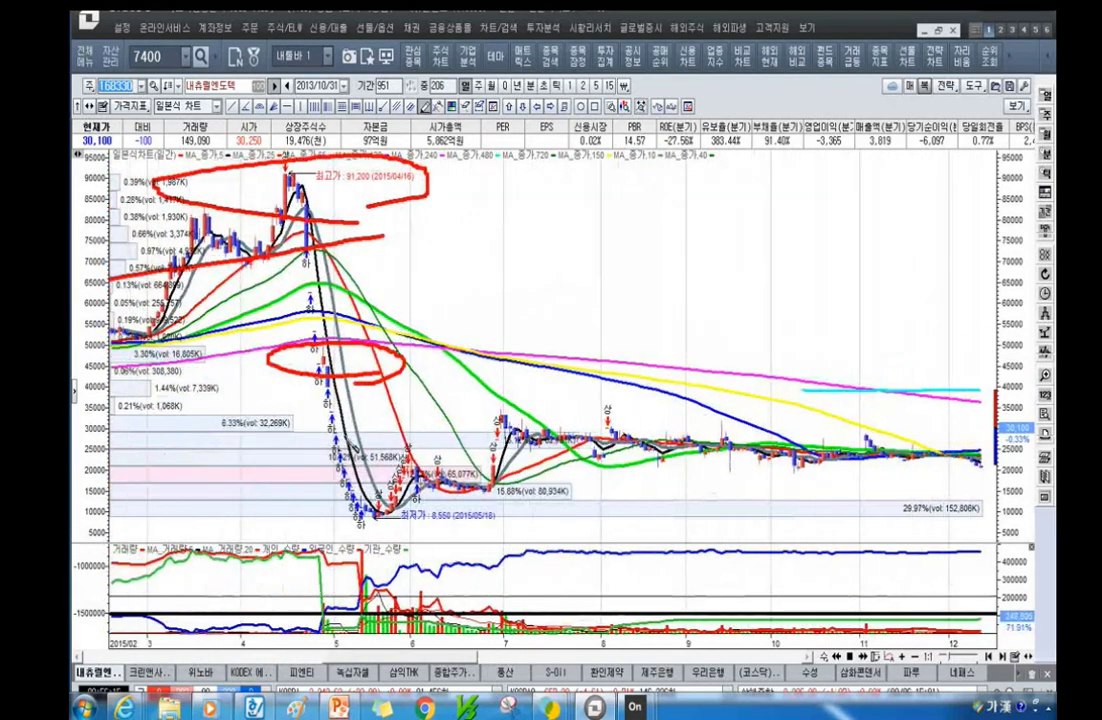
mouse_move(330, 367)
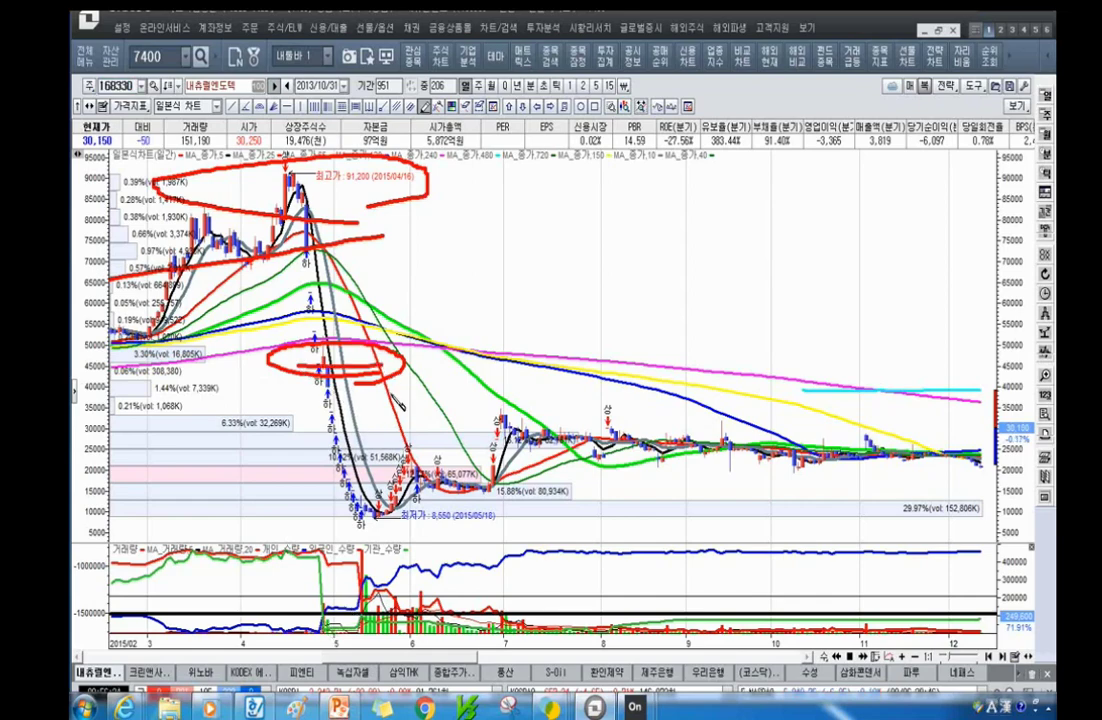
scroll(862, 368, down, 3)
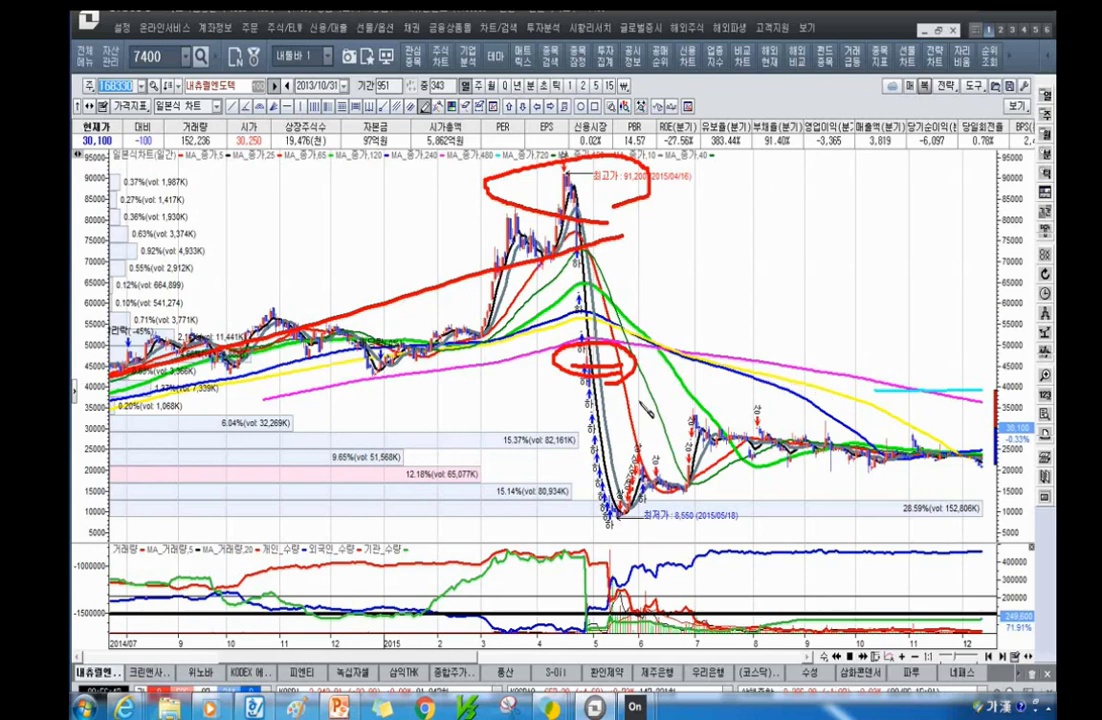
scroll(459, 412, up, 3)
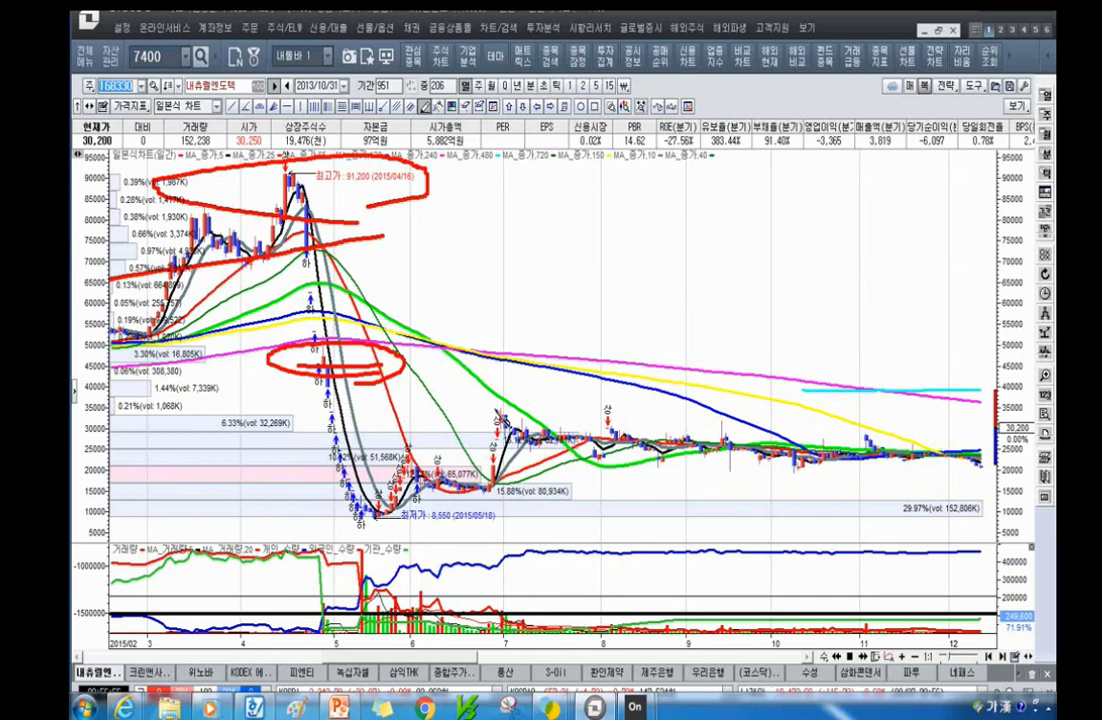
Circle the August 2015 upper-limit candle and sketch an upward arrow above it.
mouse_move(625, 405)
mouse_down()
mouse_move(590, 440)
mouse_move(617, 490)
mouse_up()
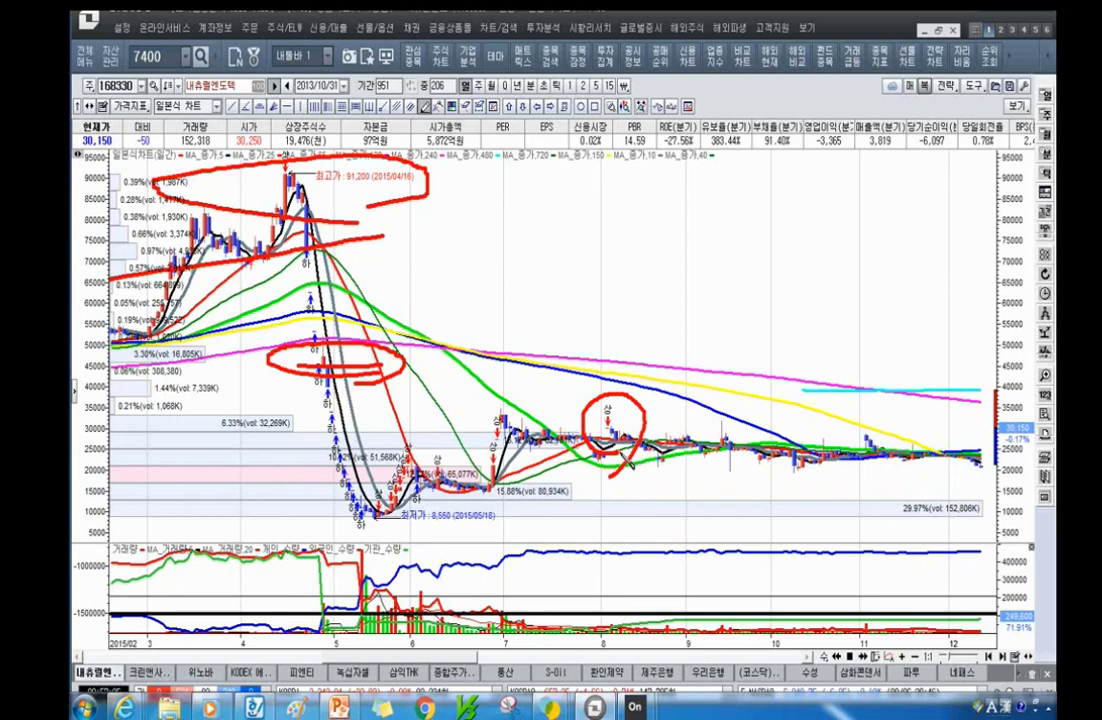
mouse_move(625, 432)
mouse_down()
mouse_move(623, 396)
mouse_move(596, 380)
mouse_up()
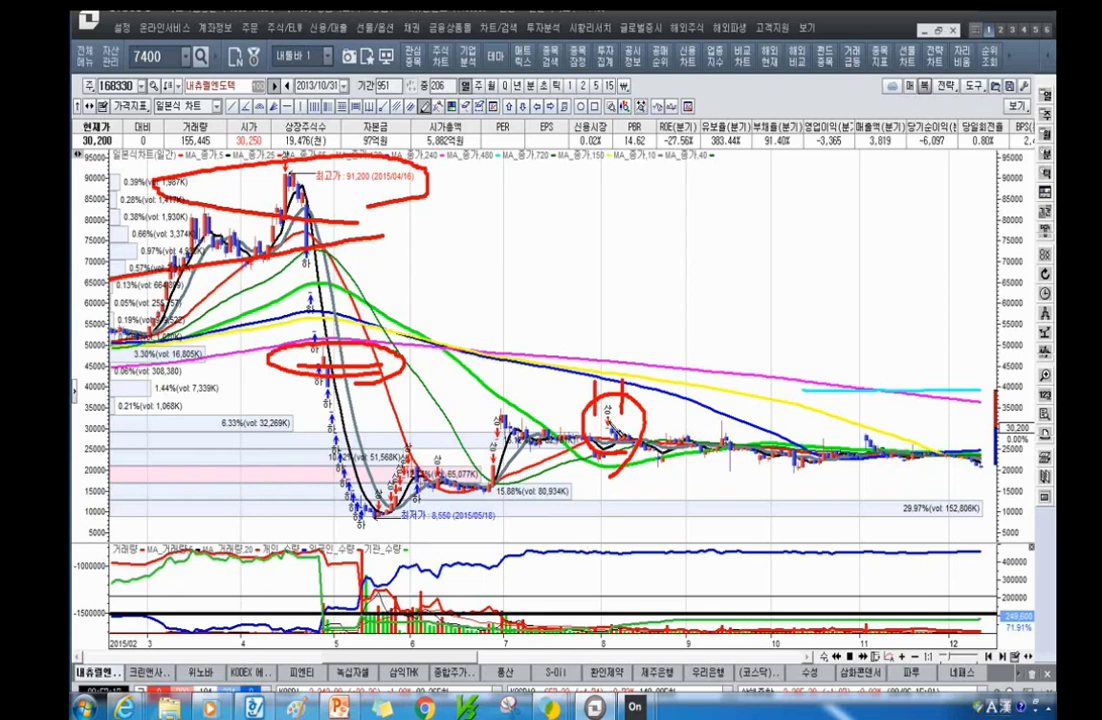
drag(577, 397, 630, 364)
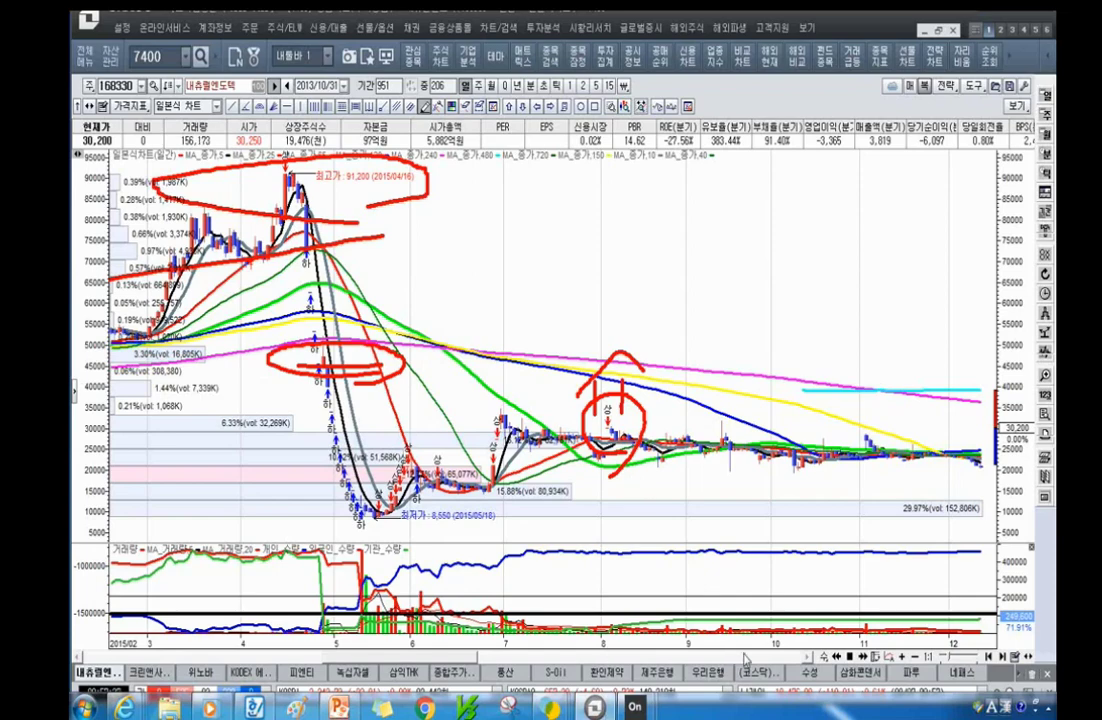
Review the price action after August 2015, show all 951 bars, and circle the April 2016 and mid-2017 lows.
drag(468, 662, 519, 662)
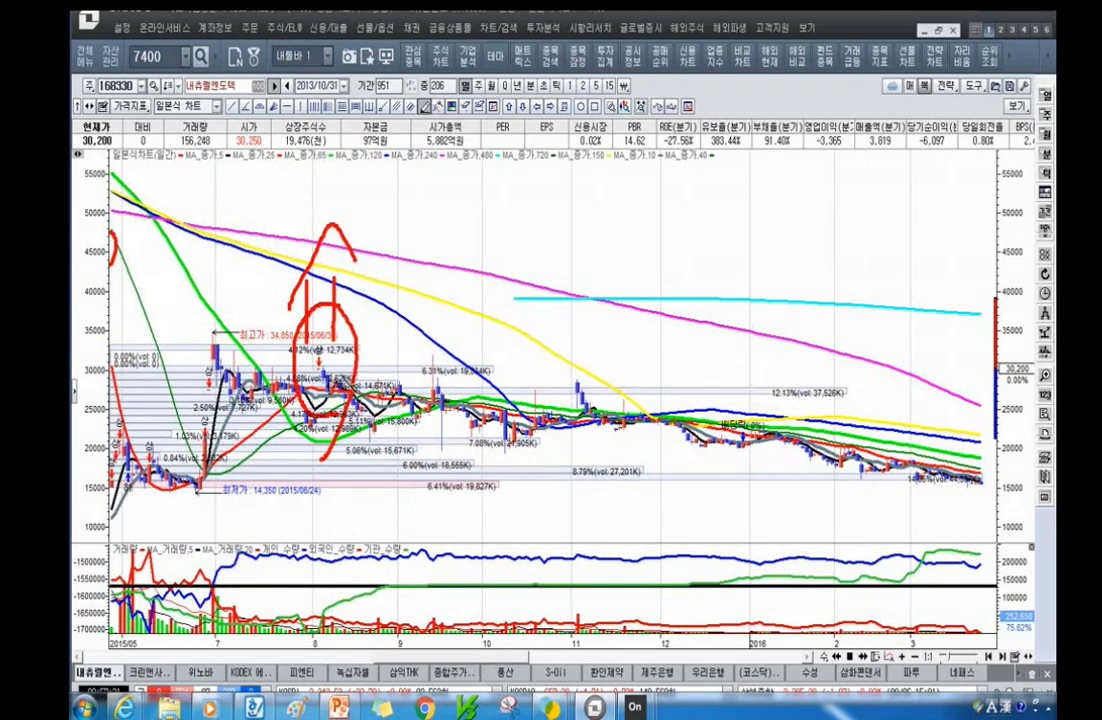
scroll(418, 572, down, 4)
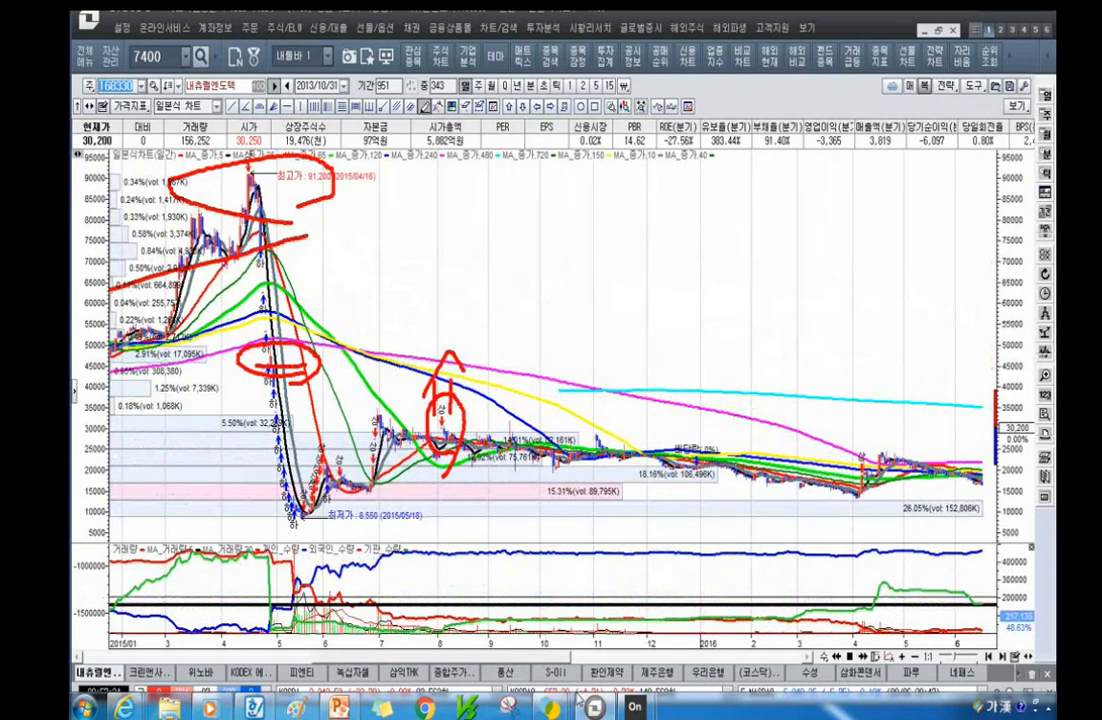
scroll(581, 668, down, 2)
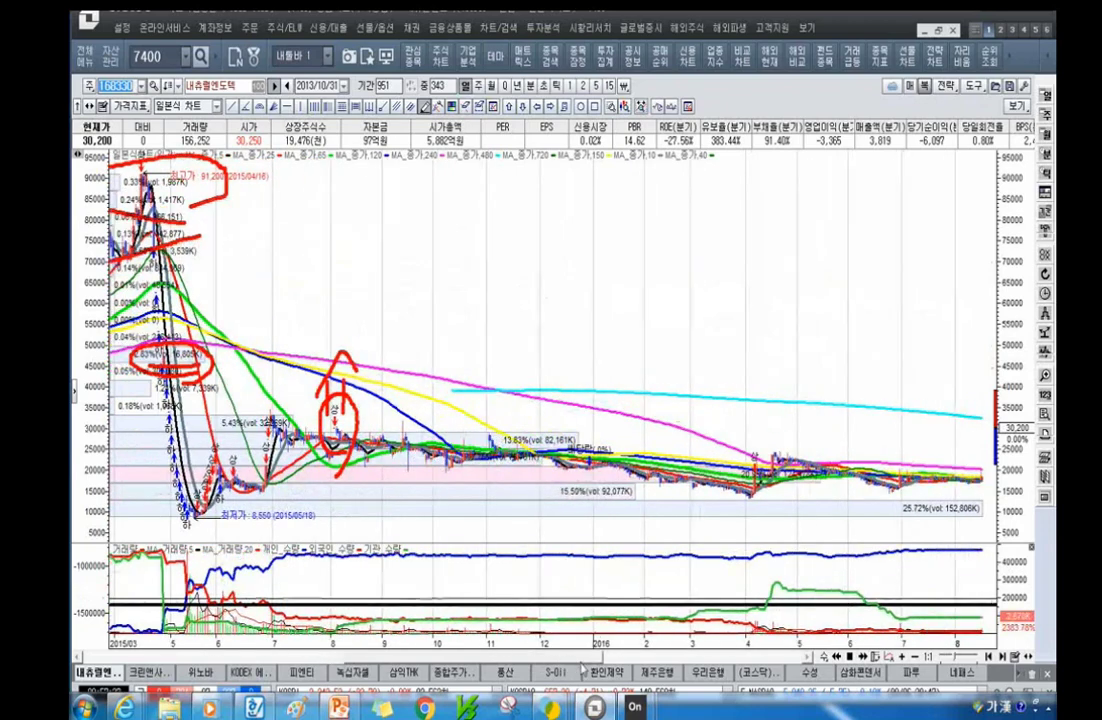
scroll(583, 668, down, 2)
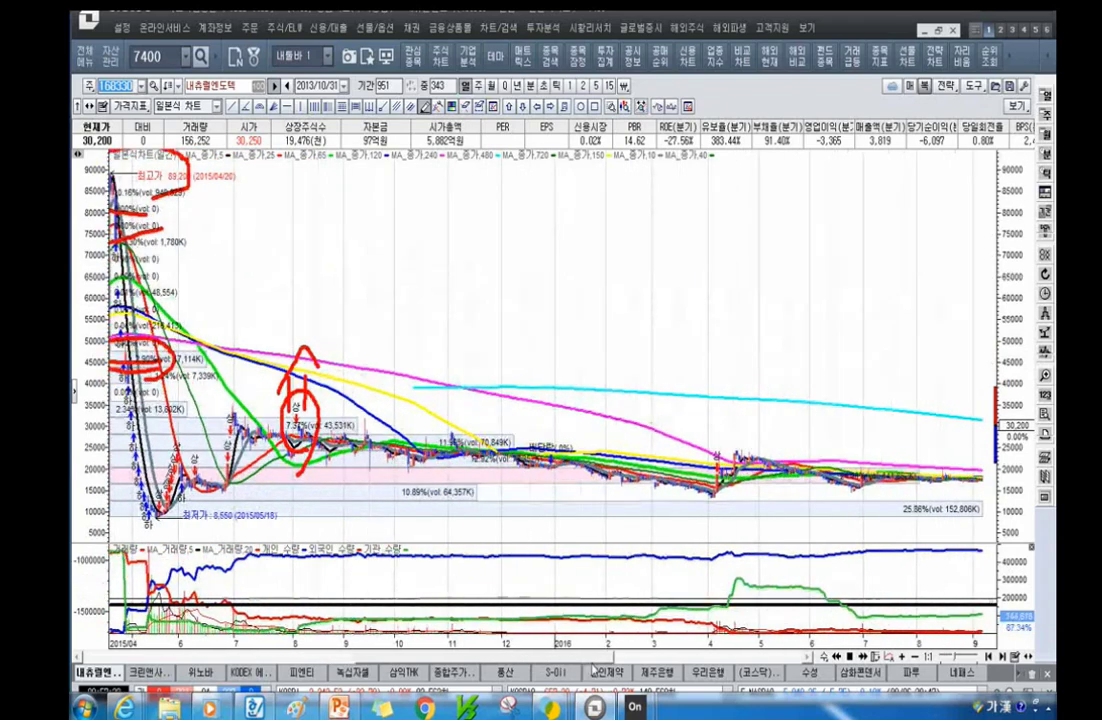
scroll(593, 668, down, 3)
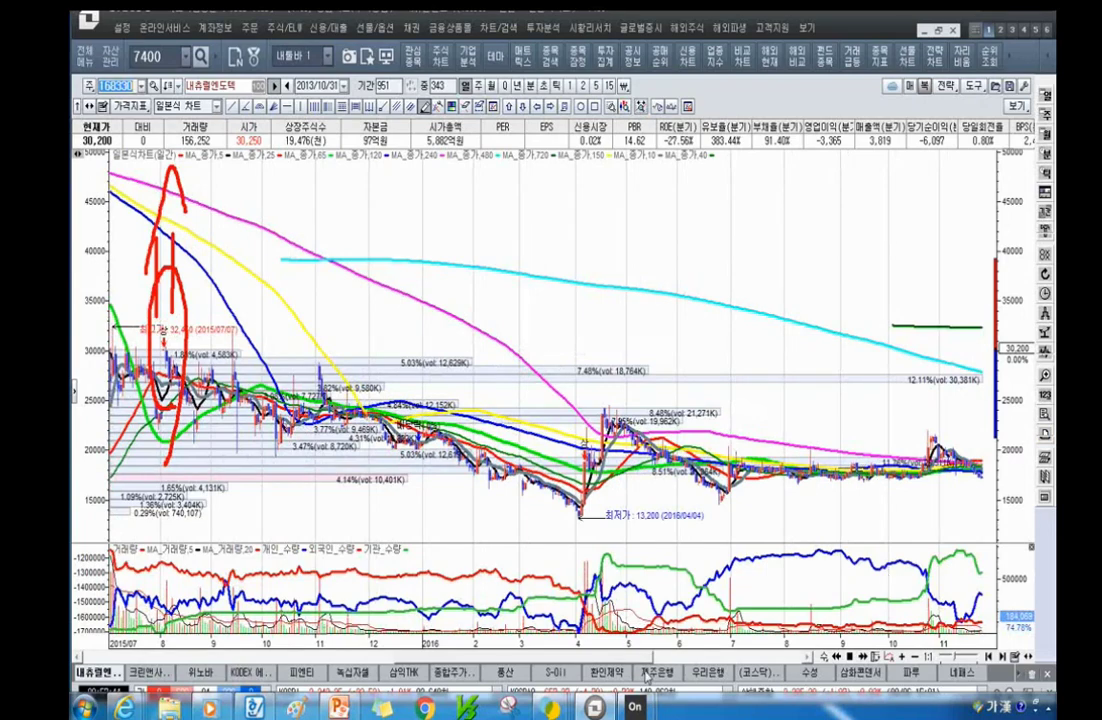
scroll(645, 660, up, 5)
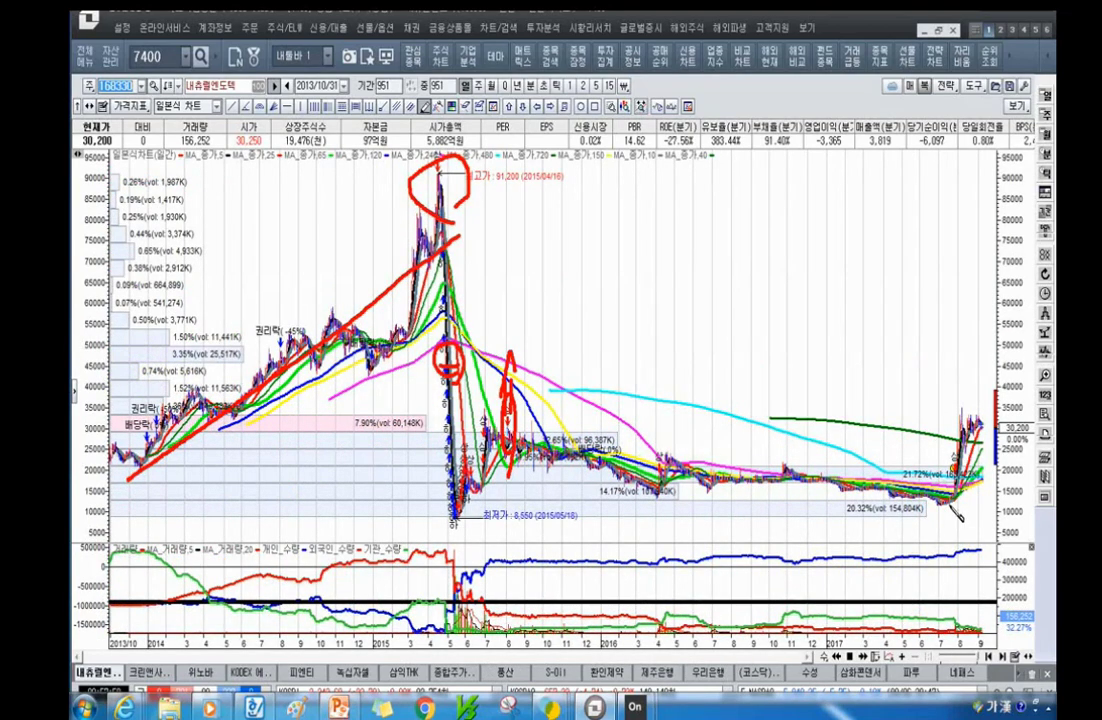
mouse_move(920, 504)
mouse_down()
mouse_move(948, 508)
mouse_move(952, 480)
mouse_up()
drag(670, 482, 668, 486)
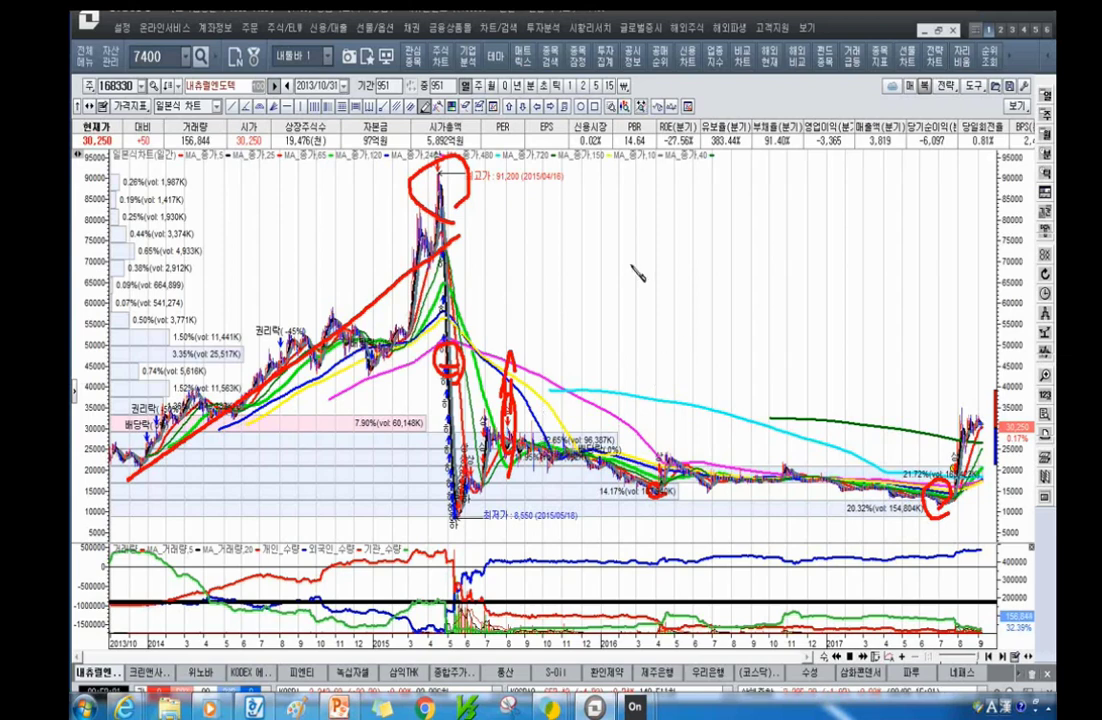
Examine the Financial Summary of 내츄럴엔도텍 in its NICE company analysis.
click(467, 56)
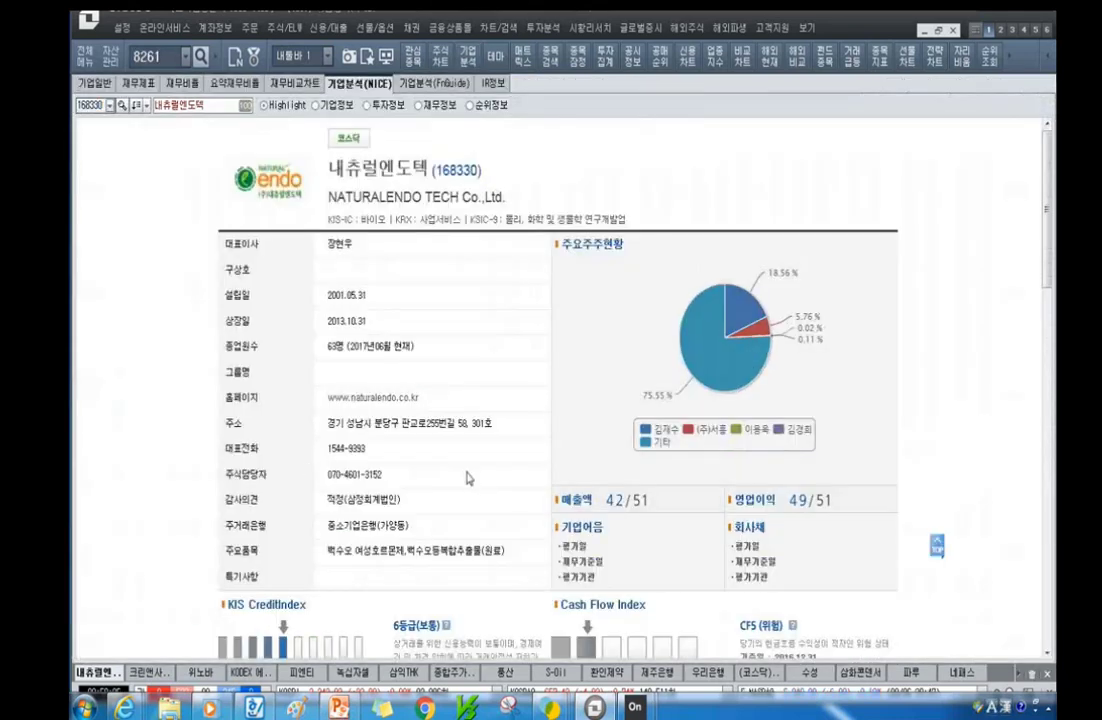
scroll(467, 478, down, 10)
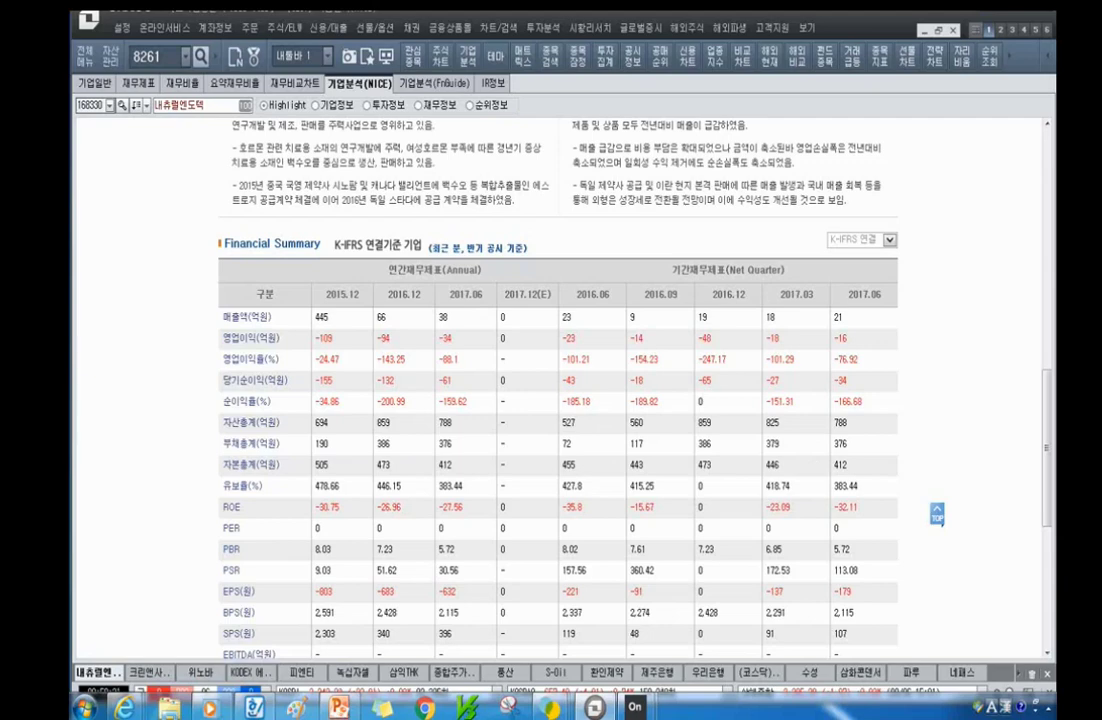
Return to the 내츄럴엔도텍 stock chart and inspect the 2017 breakout at 206 bars and at 343 bars.
click(425, 88)
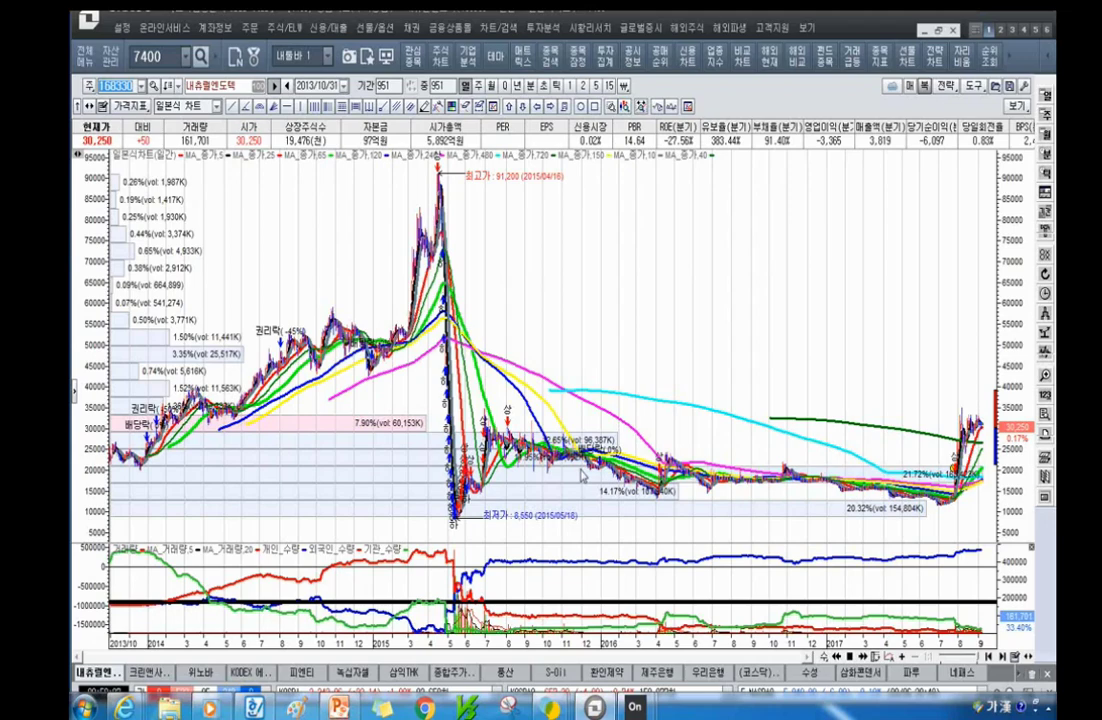
scroll(843, 388, up, 5)
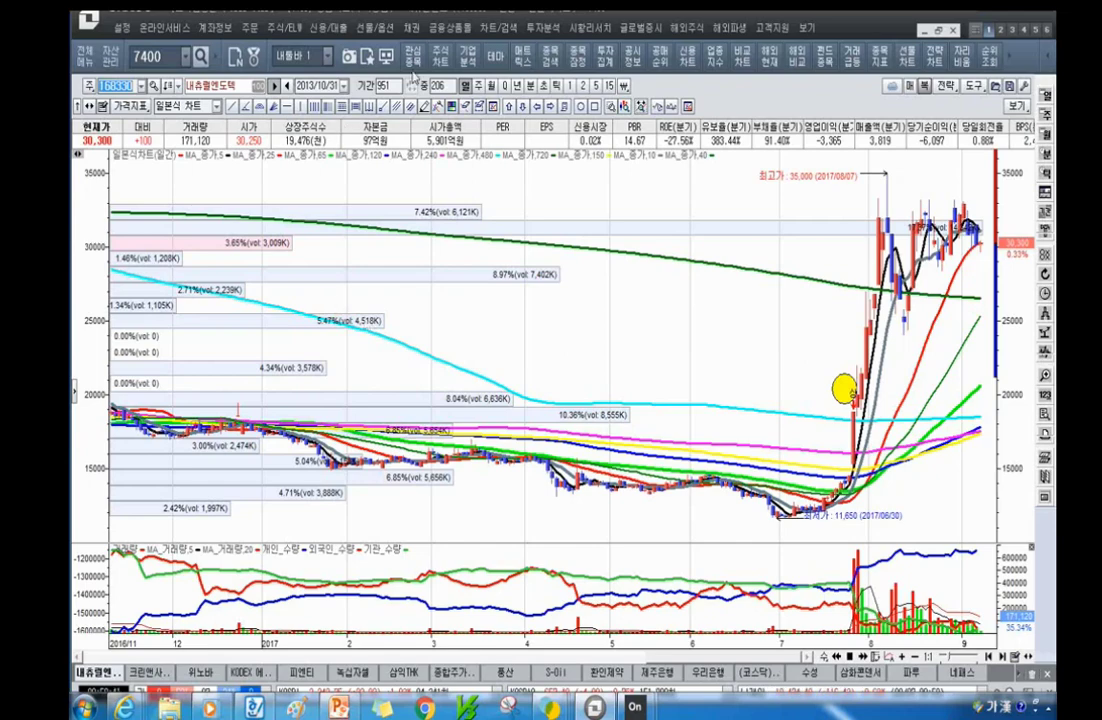
scroll(421, 320, down, 3)
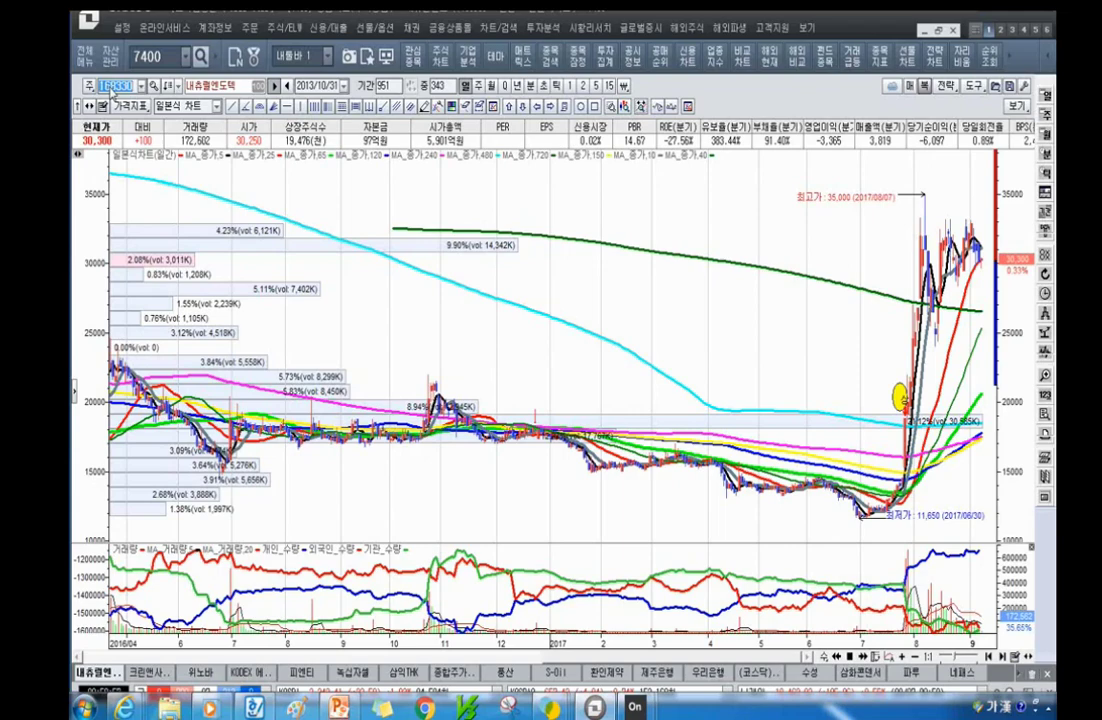
Load the 성안 chart, followed by the 삼성엔지니어링 chart.
text(성일)
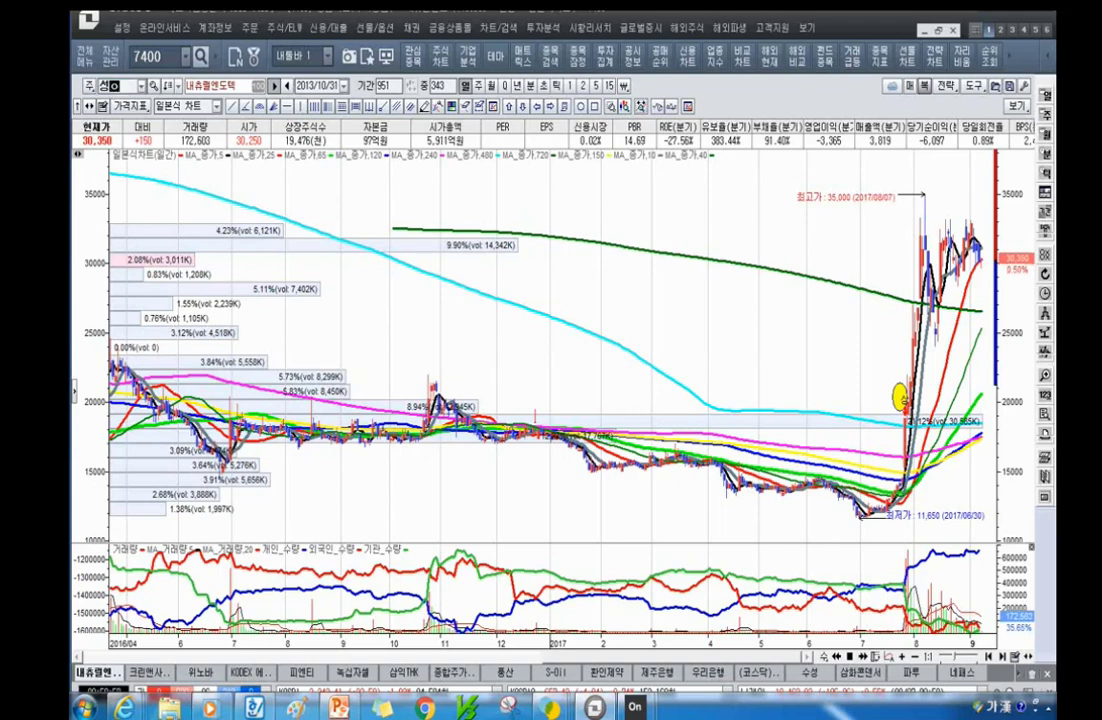
key(Return)
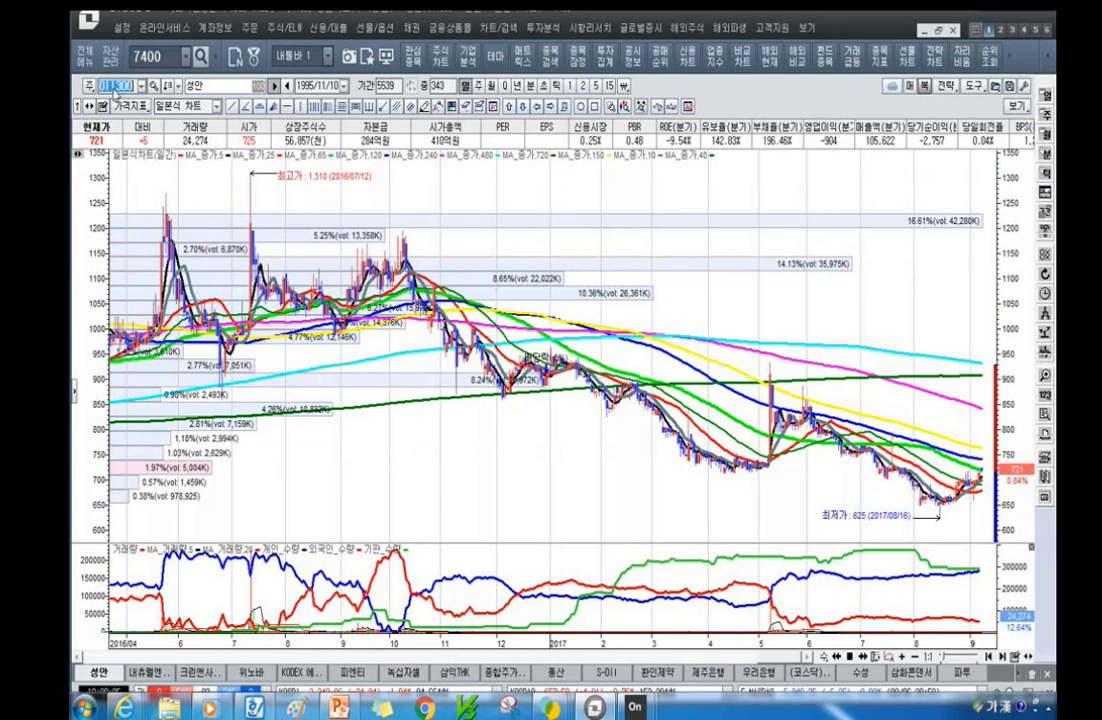
text(삼성엔)
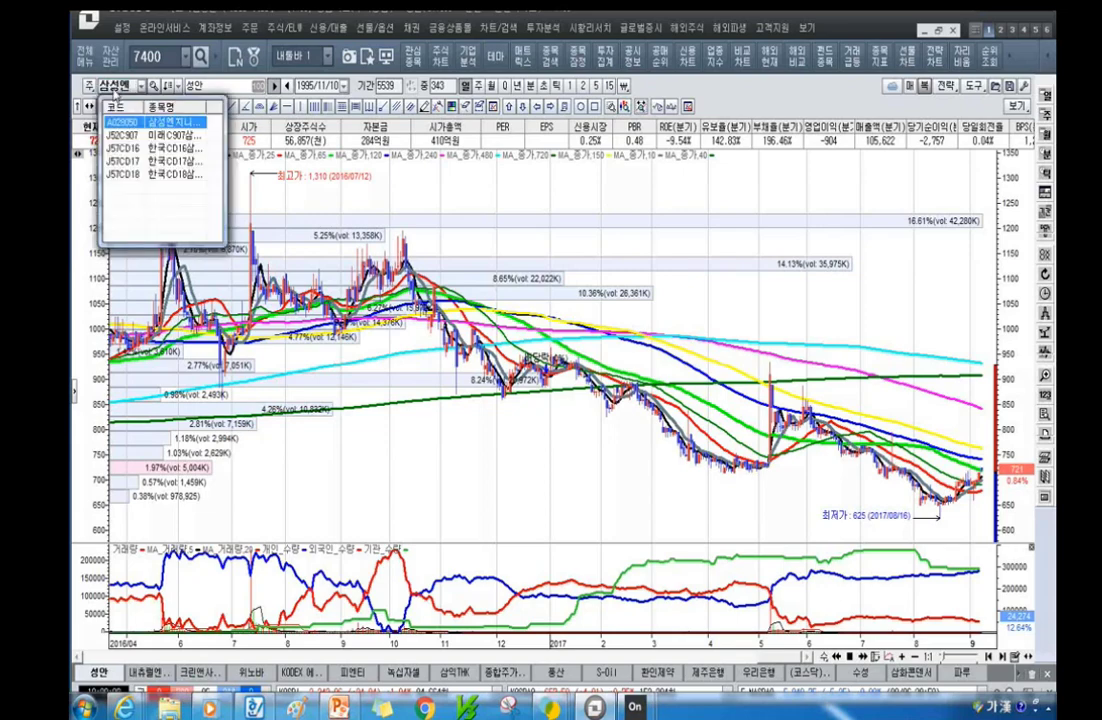
key(Return)
Load the 대한전선 stock chart.
text(시)
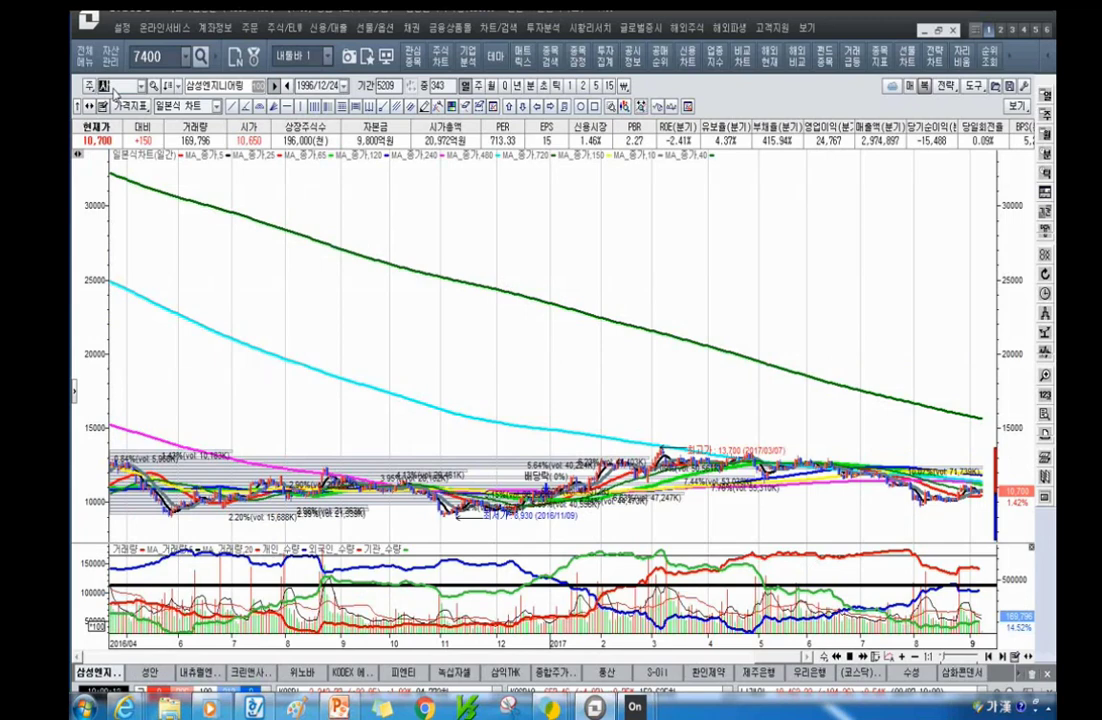
text(대힘)
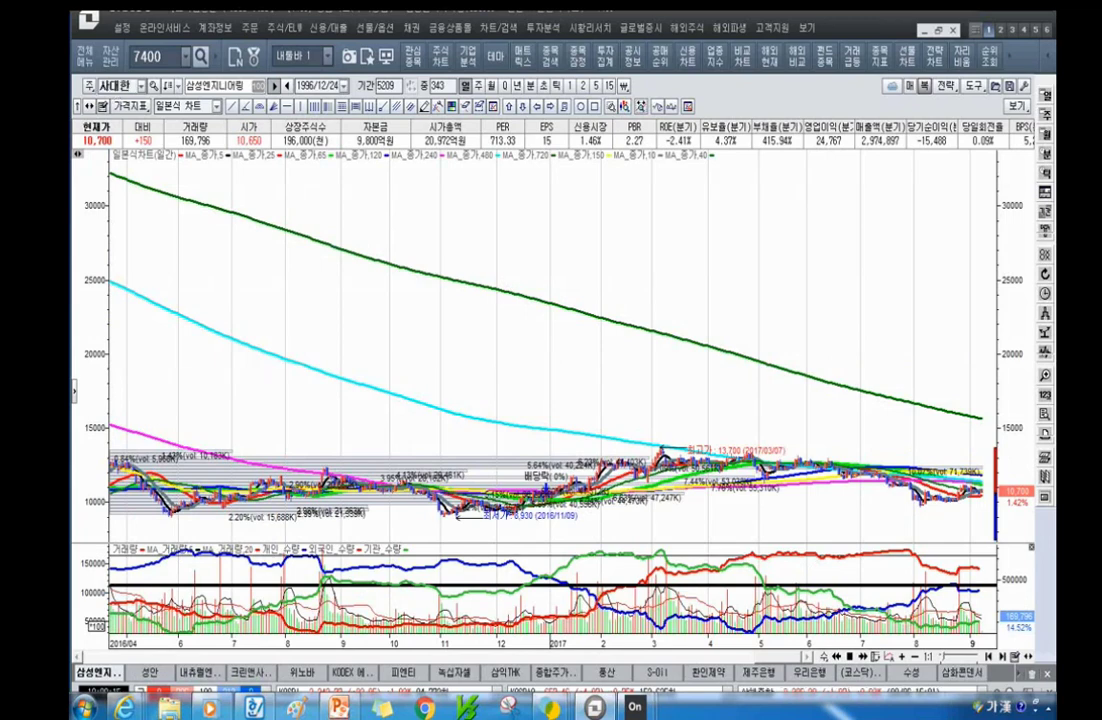
key(BackSpace)
key(BackSpace)
key(BackSpace)
key(BackSpace)
text(대한항선)
key(Return)
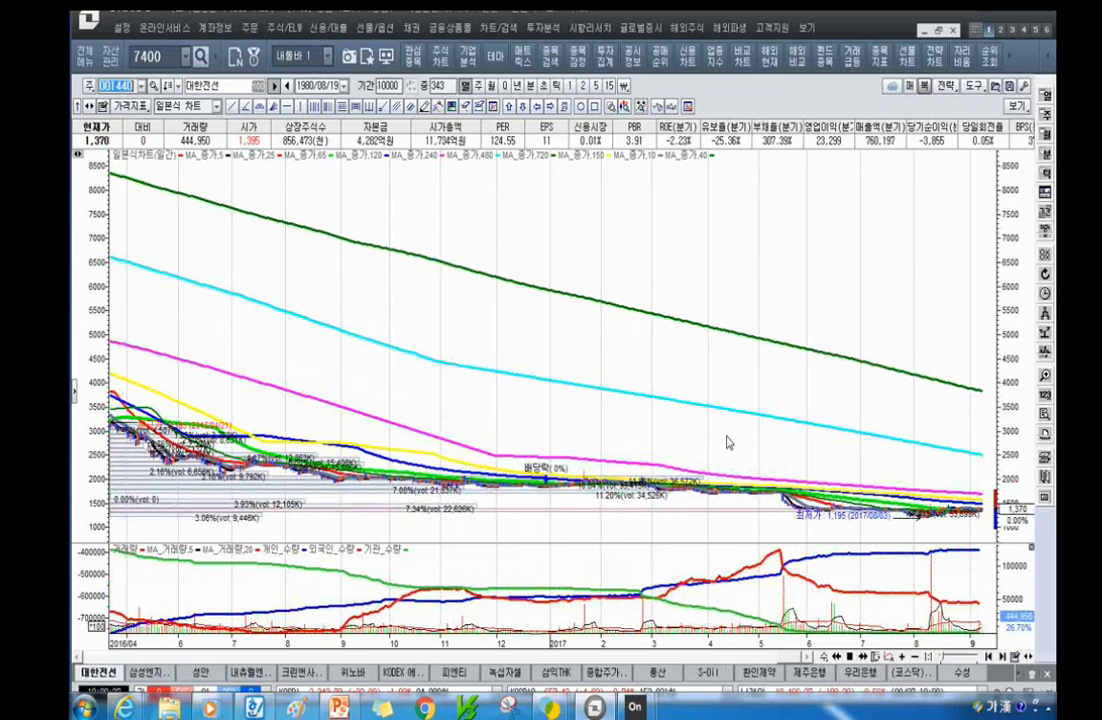
Load the 제이스테판 chart and inspect the price action since March 2017 at 124 bars, then restore the 343-bar view.
text(제이스)
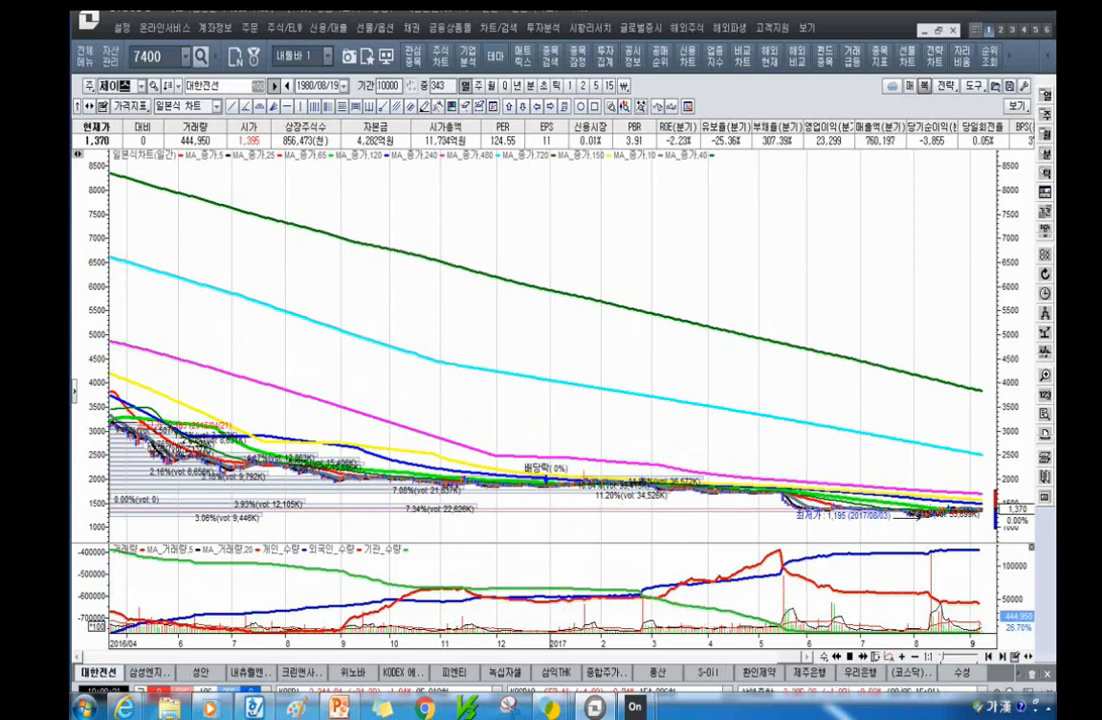
click(180, 136)
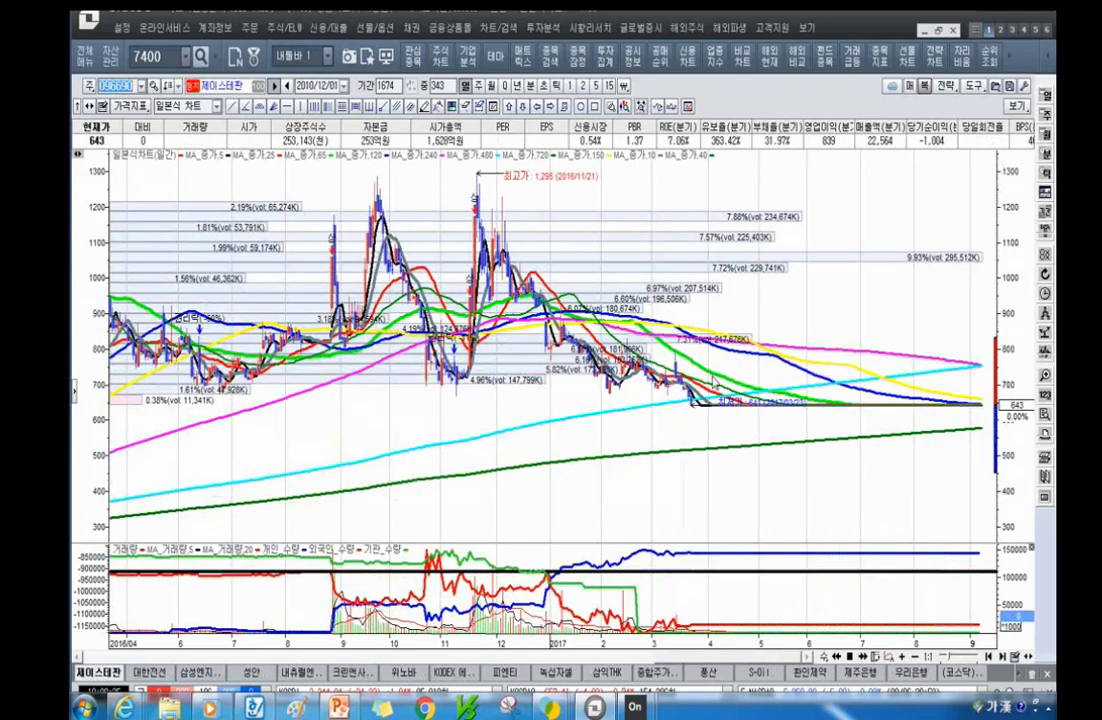
scroll(716, 390, up, 5)
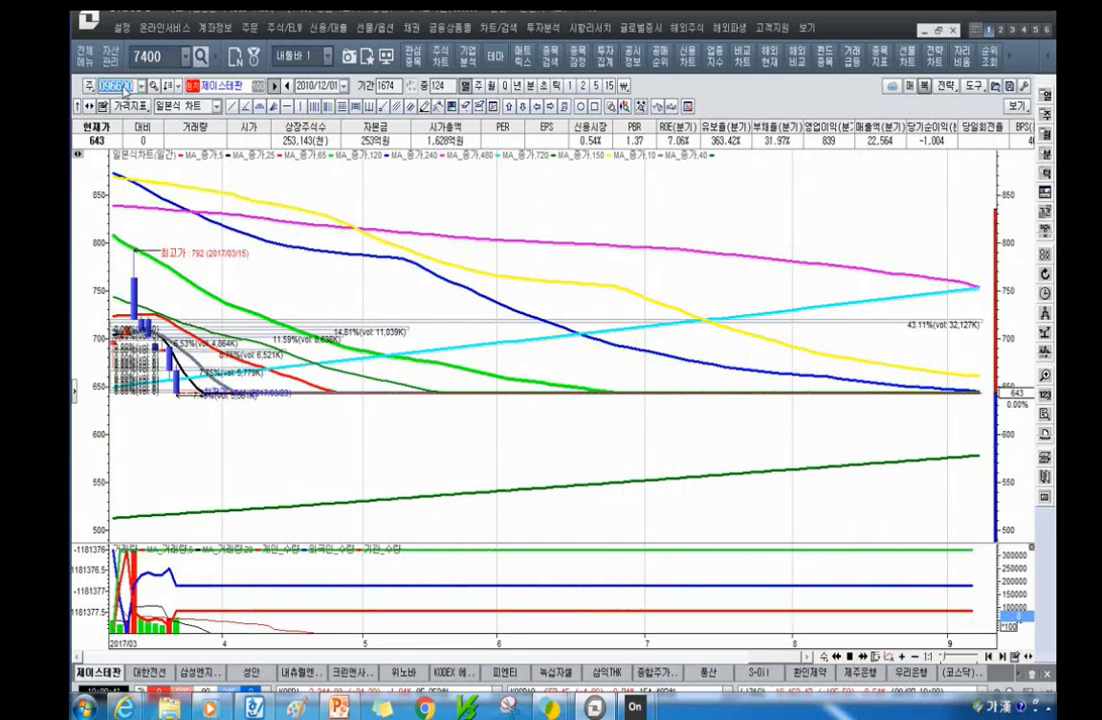
text(096690)
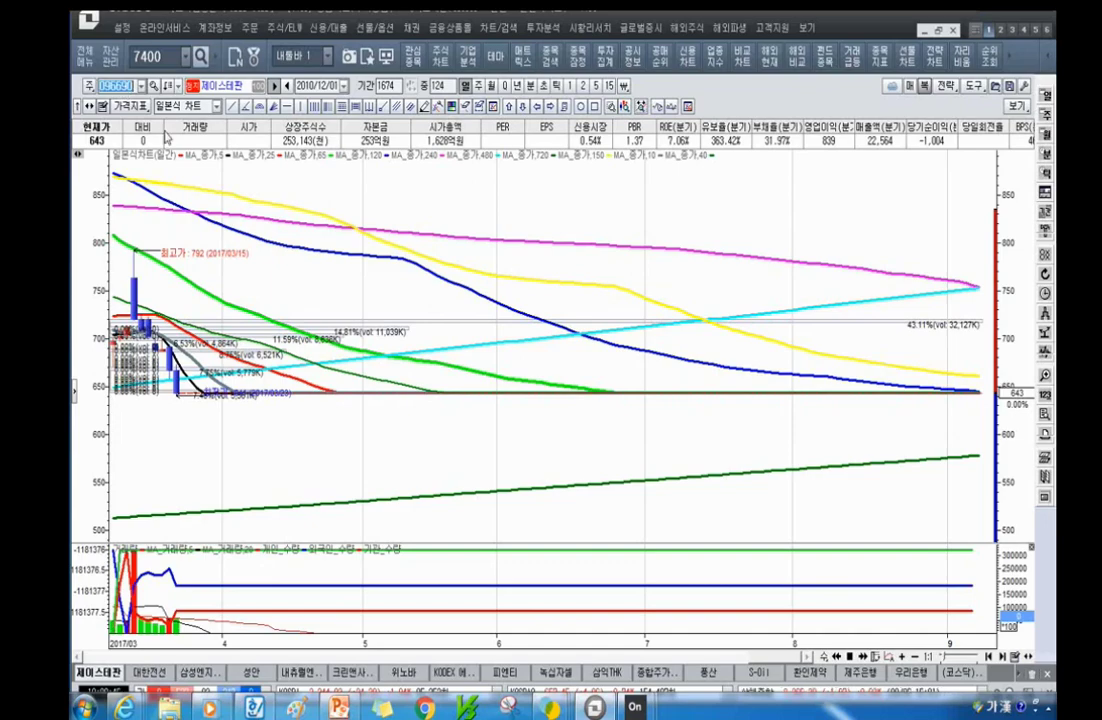
click(113, 85)
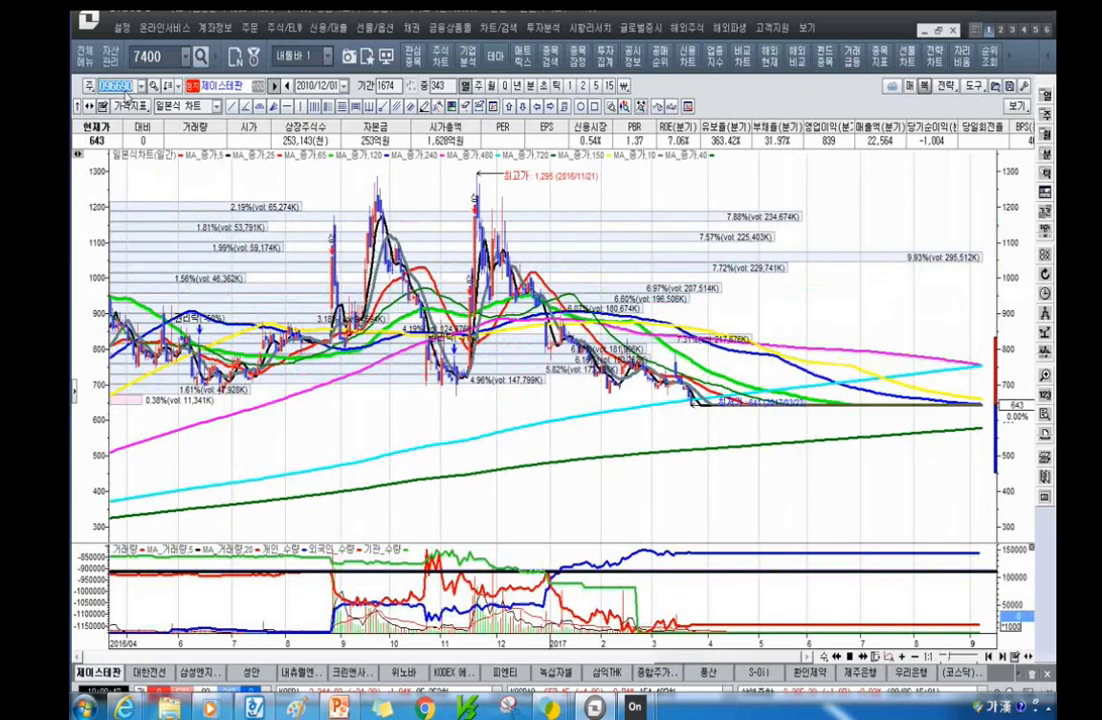
Load the STX stock chart.
text(St)
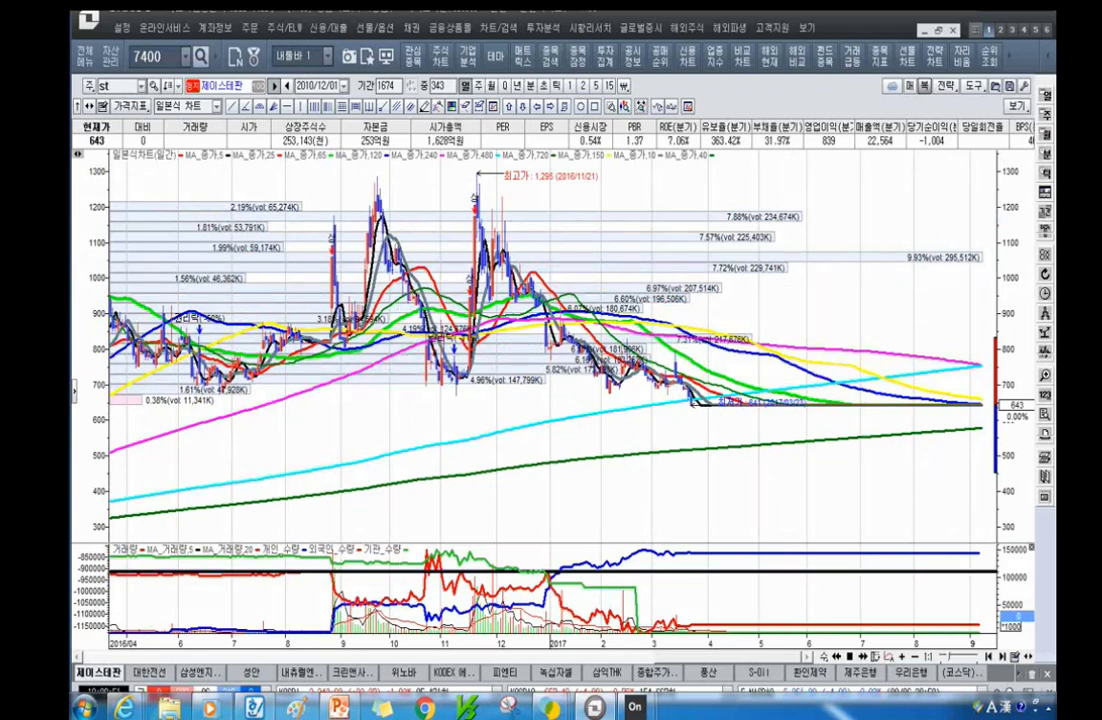
text(x)
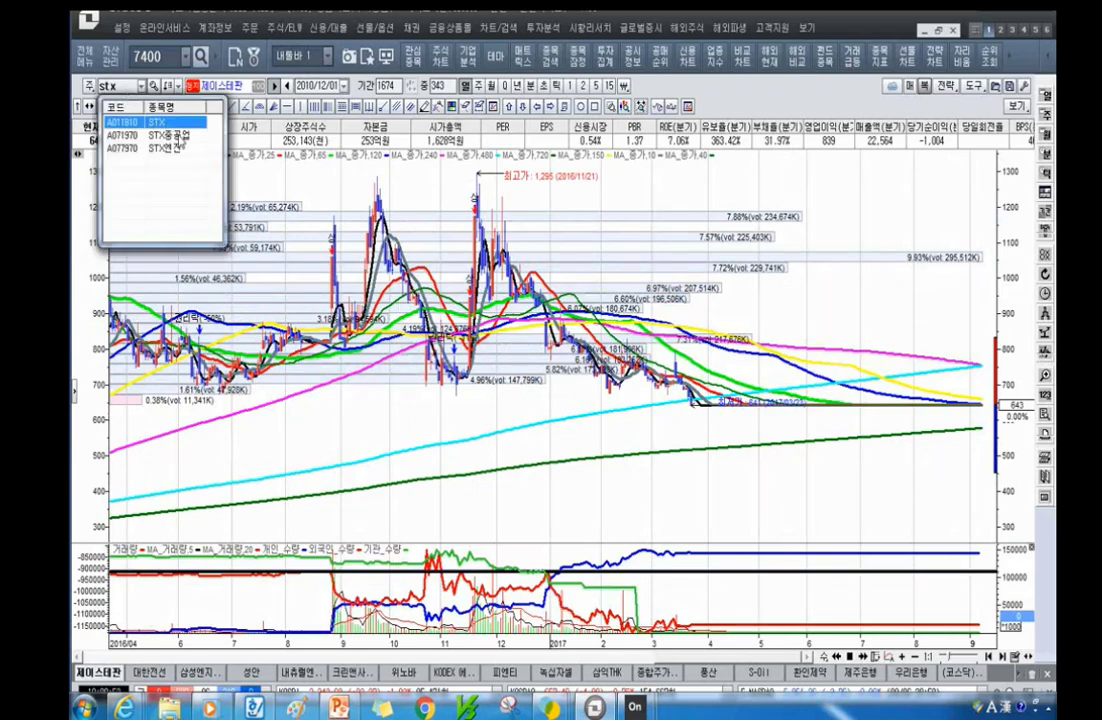
key(Return)
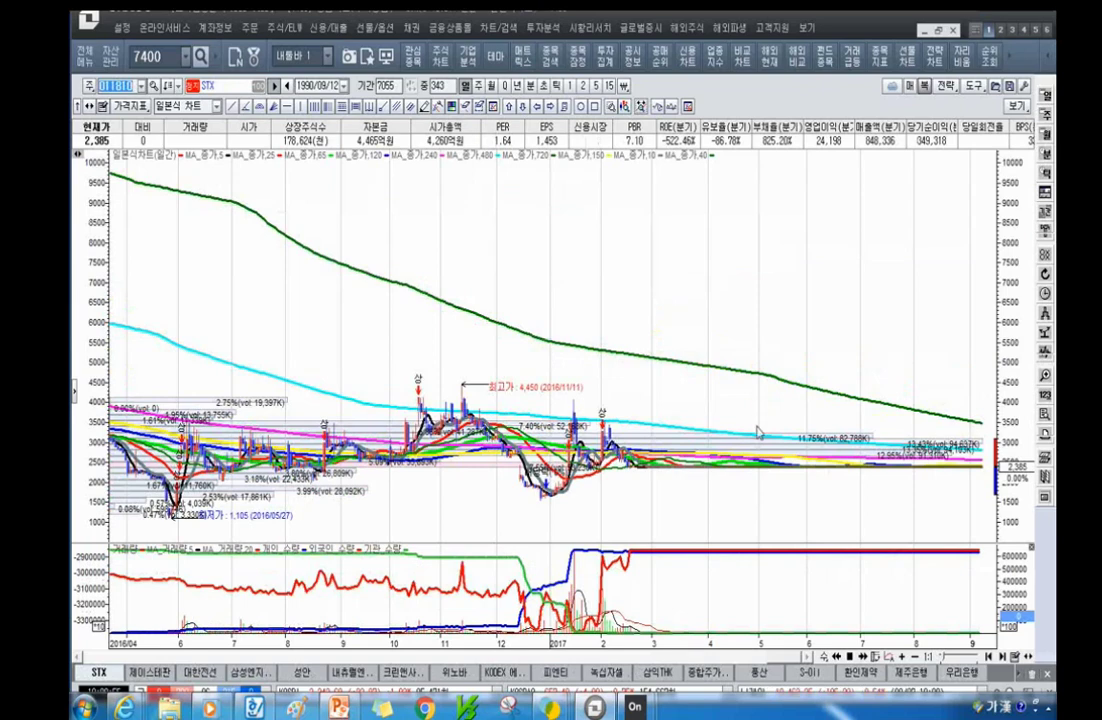
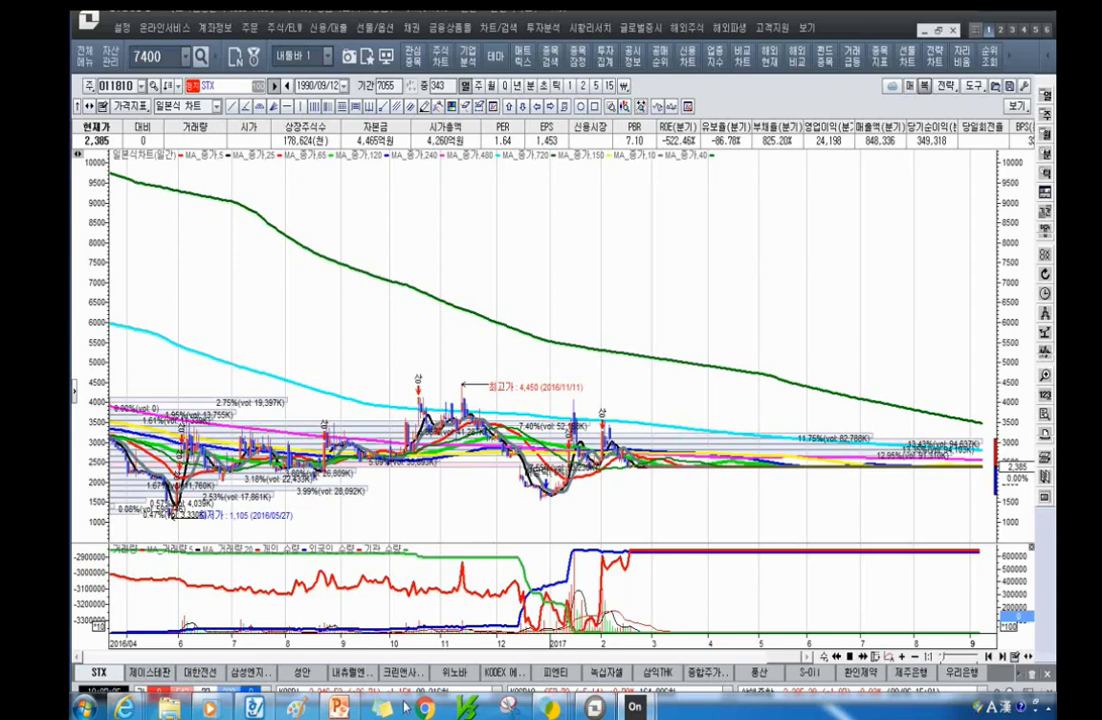
Switch to the PowerPoint presentation to show the 환인제약 chart on slide 14, and return to the STX chart in the trading program.
click(339, 708)
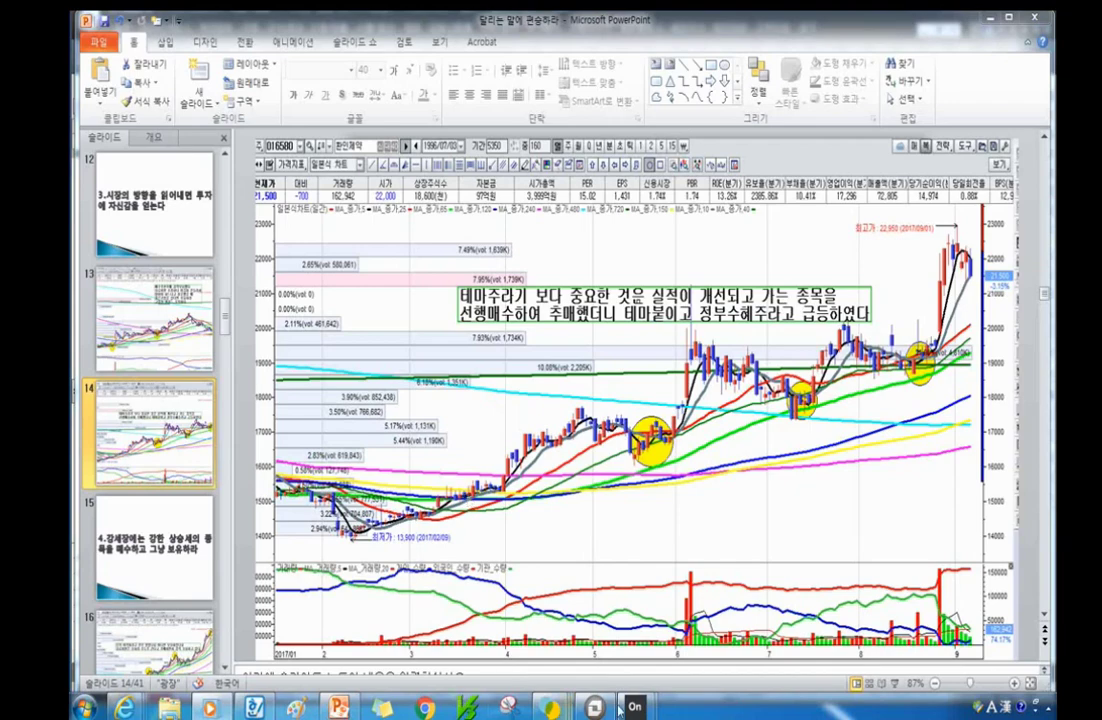
mouse_move(595, 708)
mouse_move(590, 630)
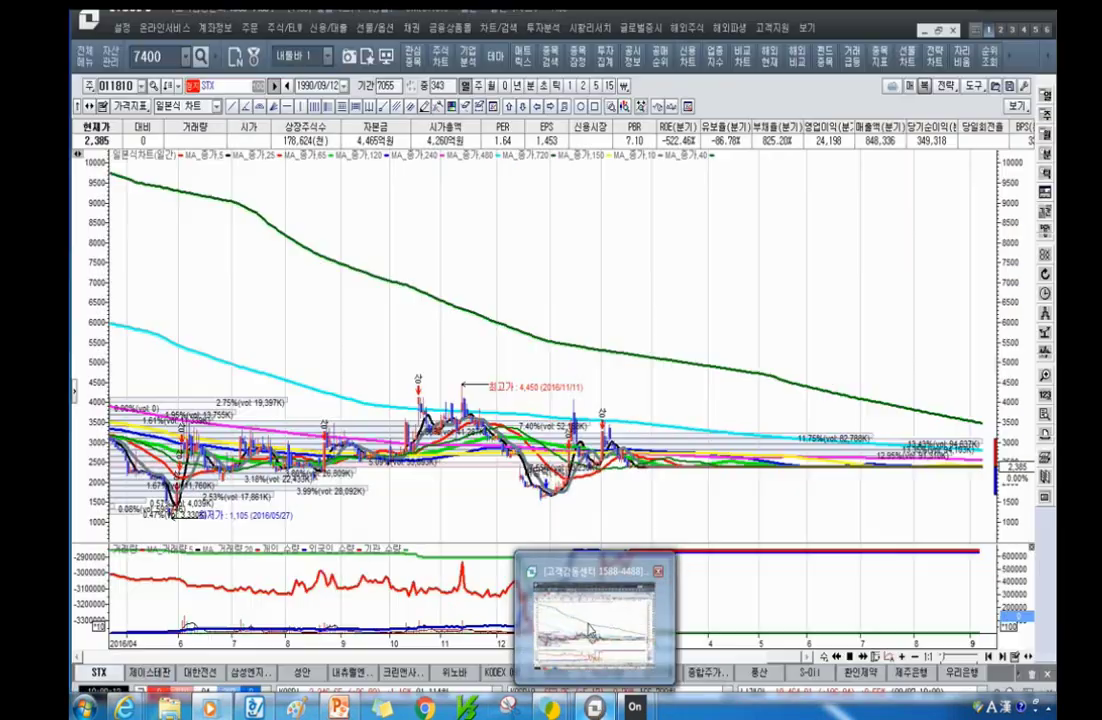
click(590, 630)
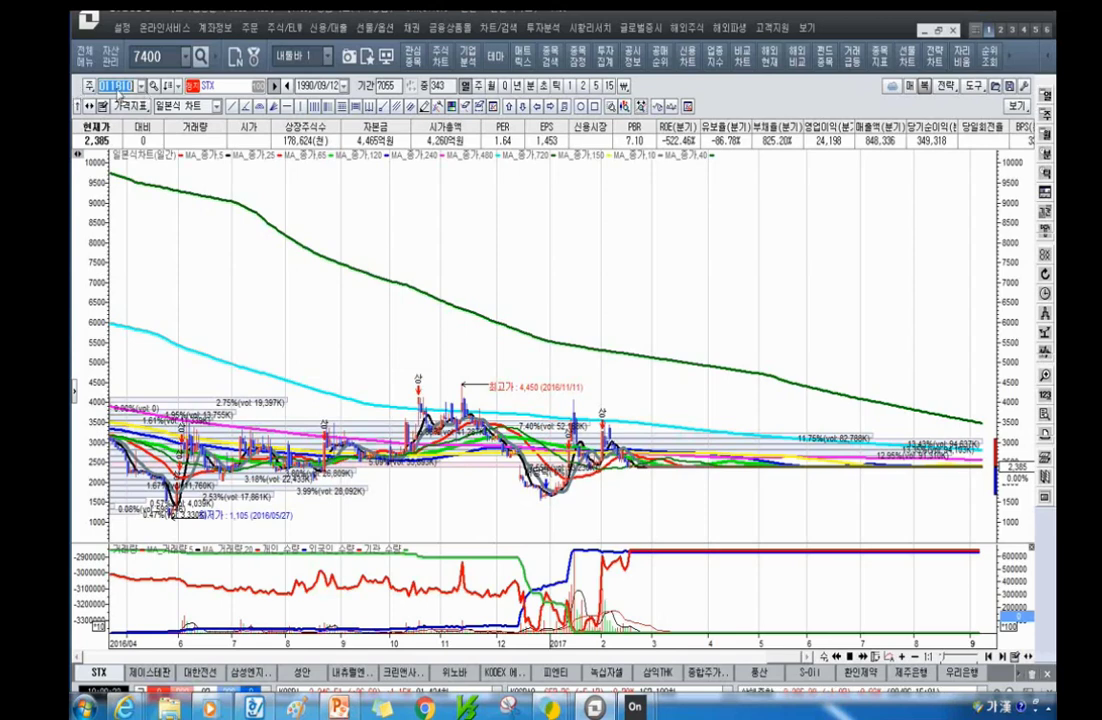
Load the 휴온스글로벌 chart and inspect the August 2017 rise at 124 bars and at 45 bars.
text(휴온스)
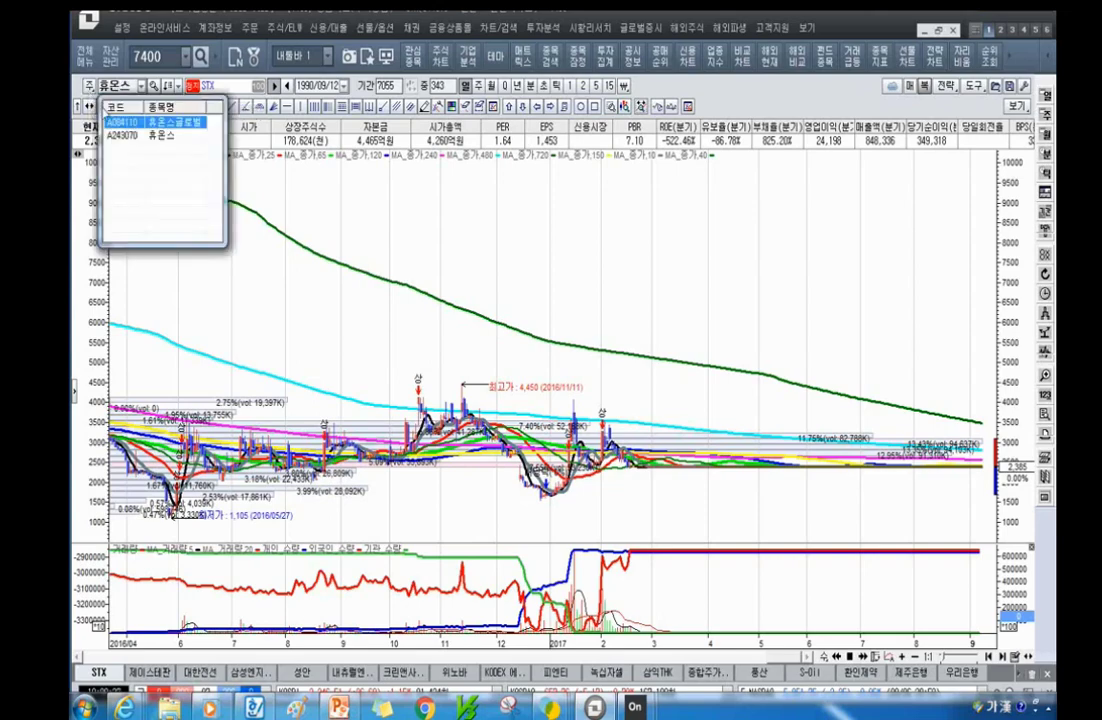
key(Return)
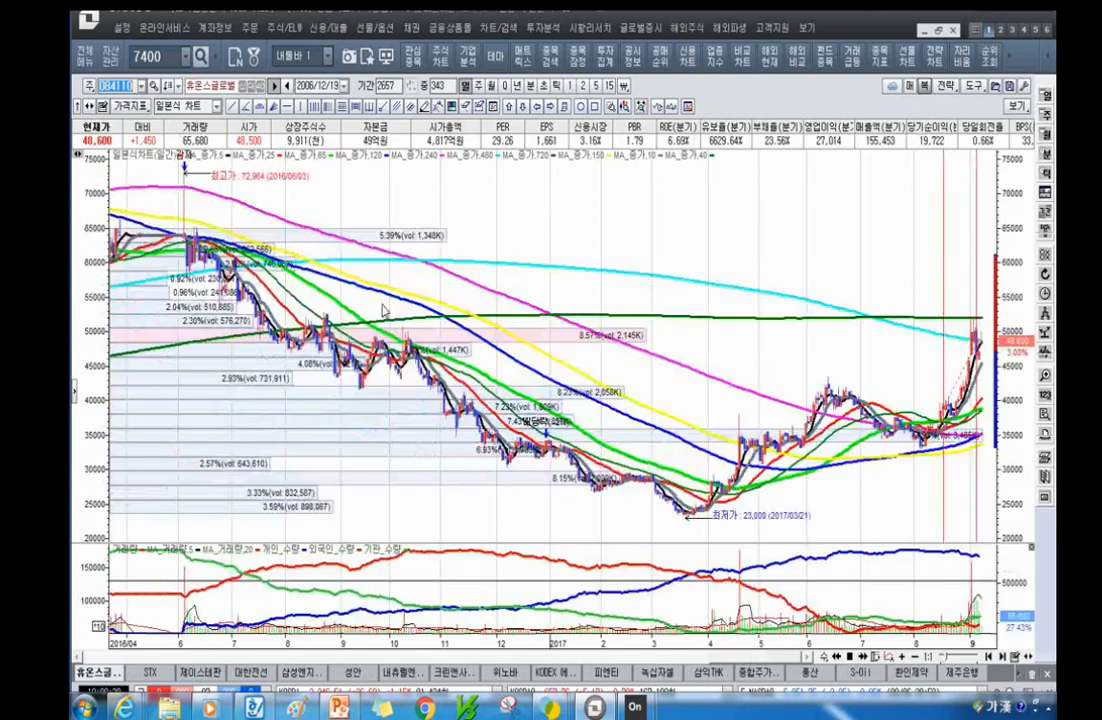
scroll(720, 362, up, 2)
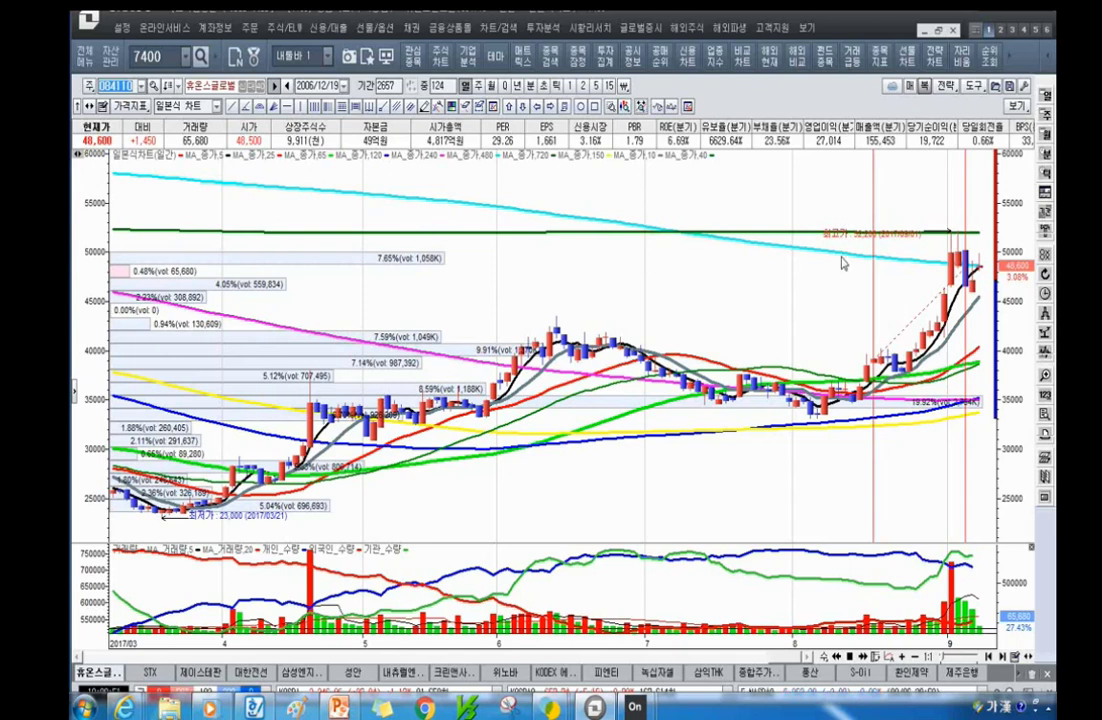
scroll(831, 288, up, 5)
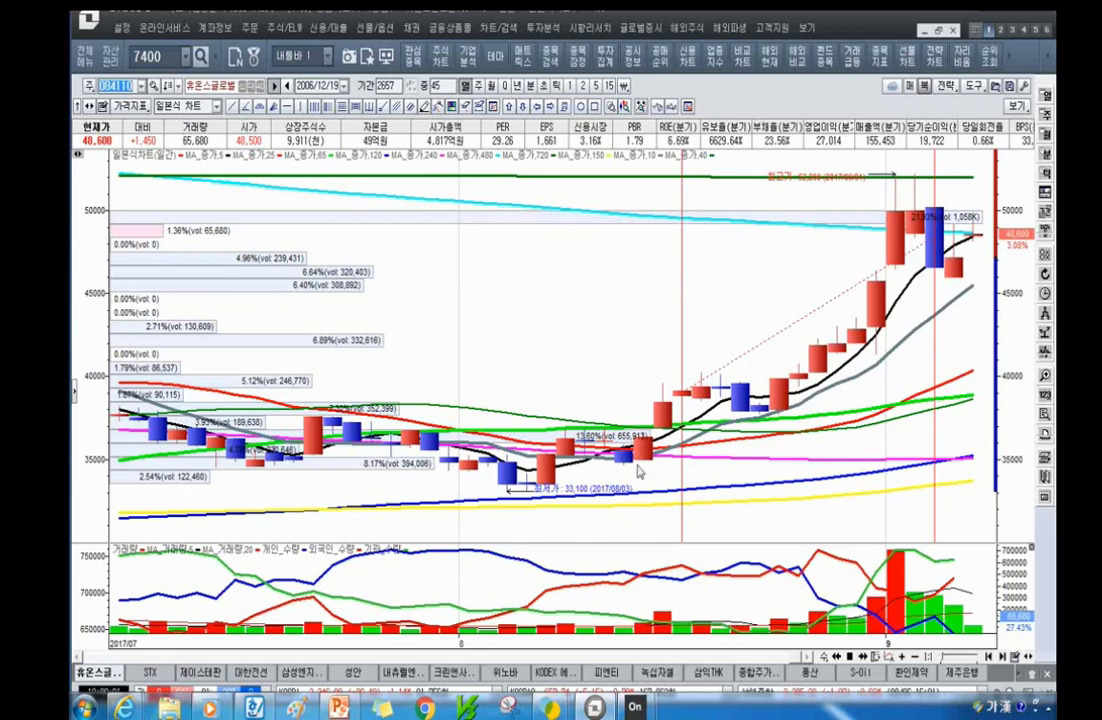
Show 125 bars of 휴온스글로벌 and circle the August 2017 low before the rise with an ellipse.
scroll(782, 475, down, 8)
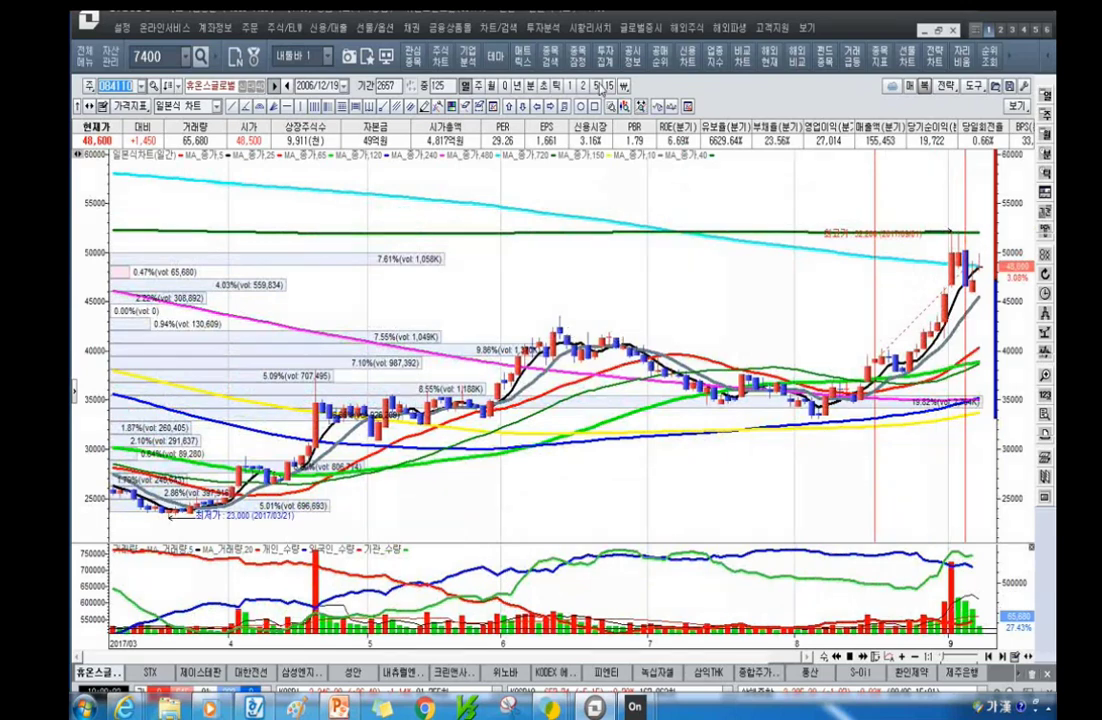
click(581, 106)
drag(804, 358, 888, 461)
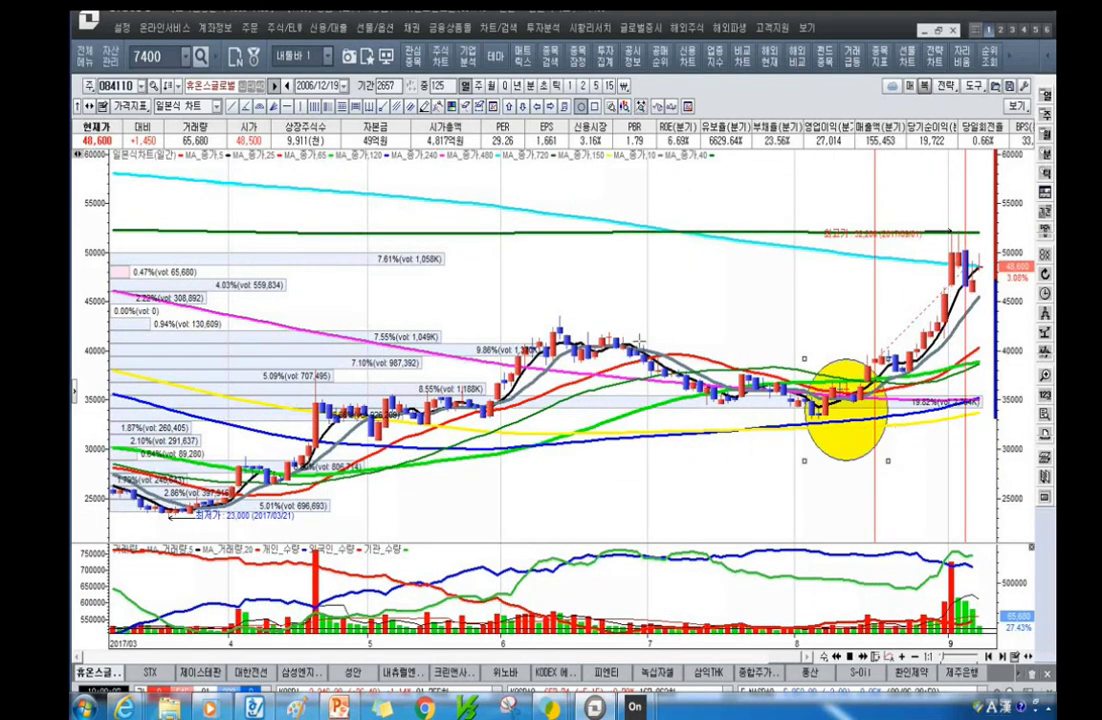
Switch to the PowerPoint presentation and show the stock holdings and returns table on slide 5, followed by slide 6, 북한핵실험과 코스피의 변동성.
mouse_move(594, 356)
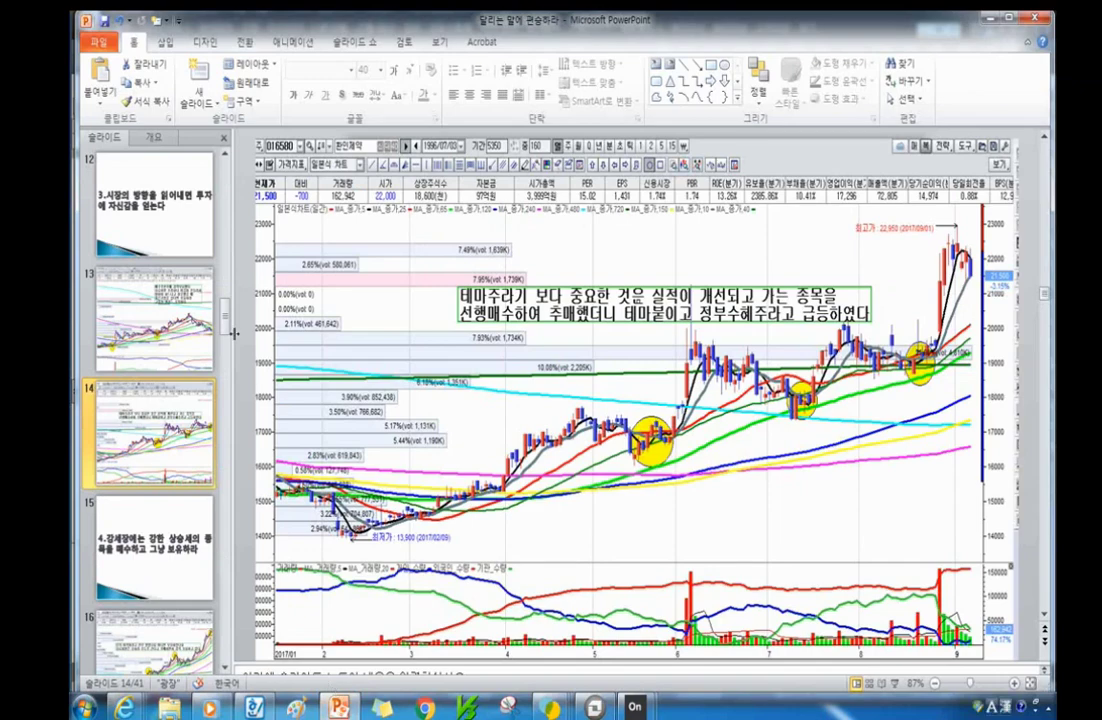
click(152, 230)
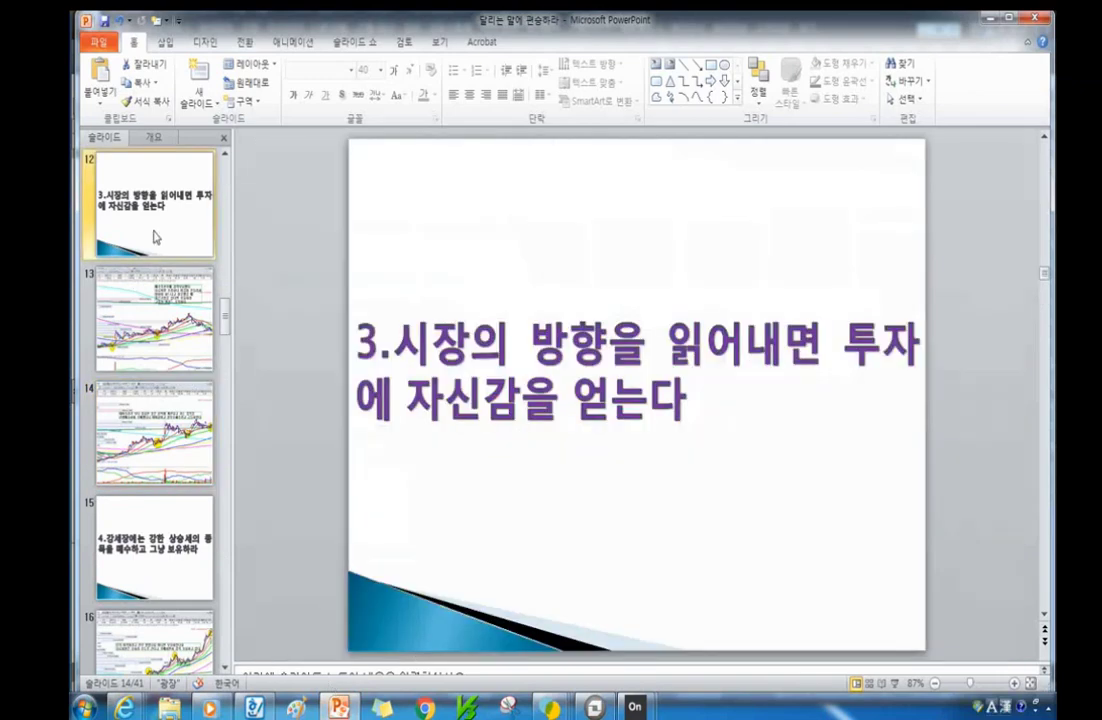
scroll(160, 290, up, 6)
scroll(165, 350, up, 4)
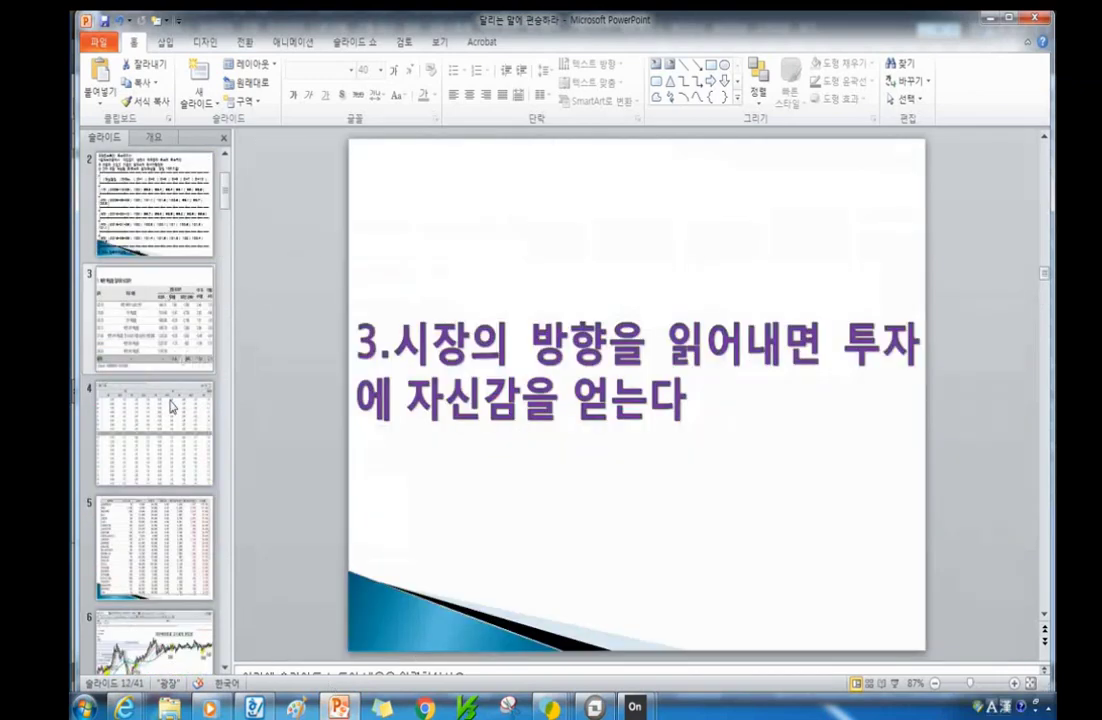
click(162, 535)
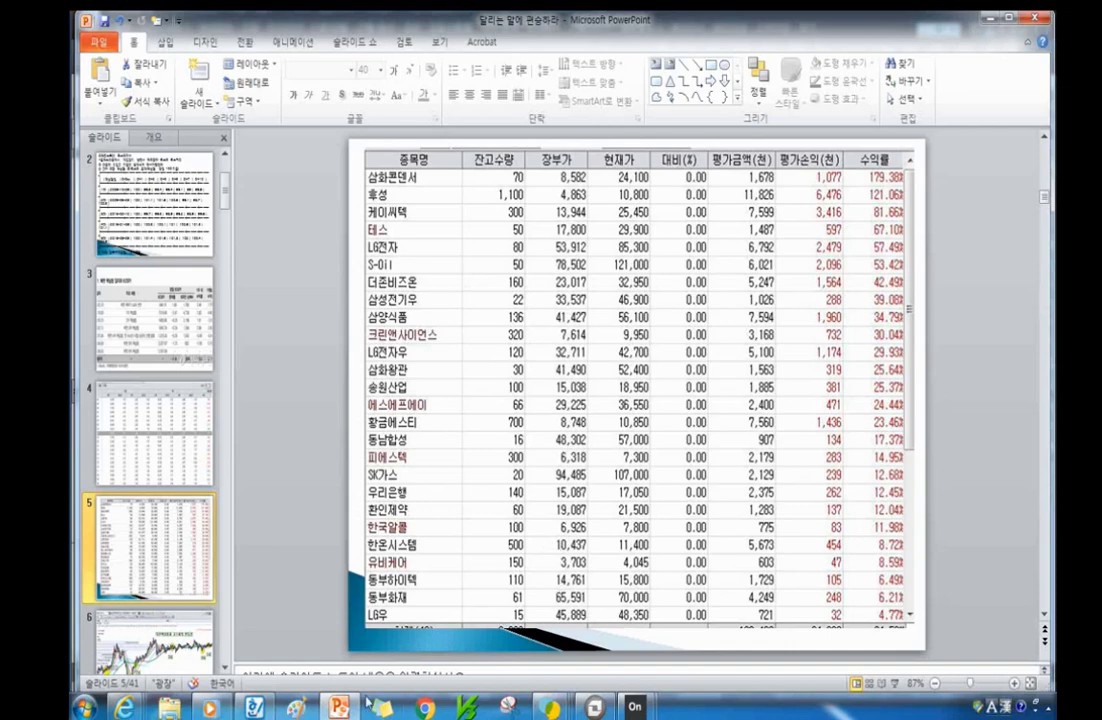
click(160, 622)
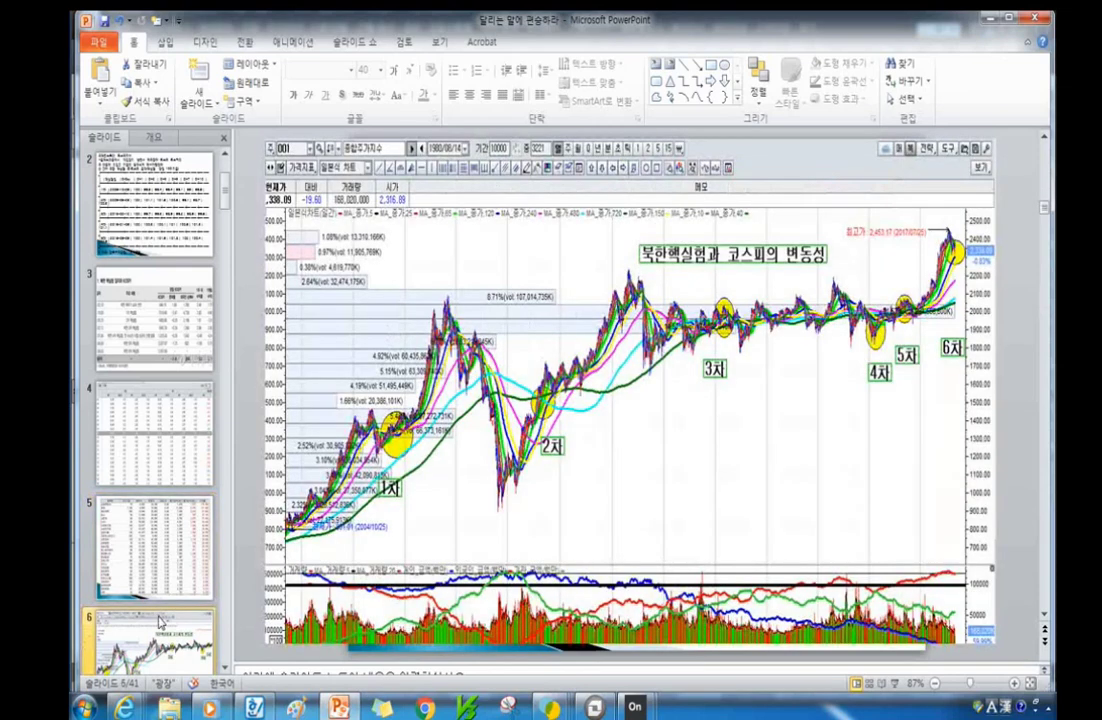